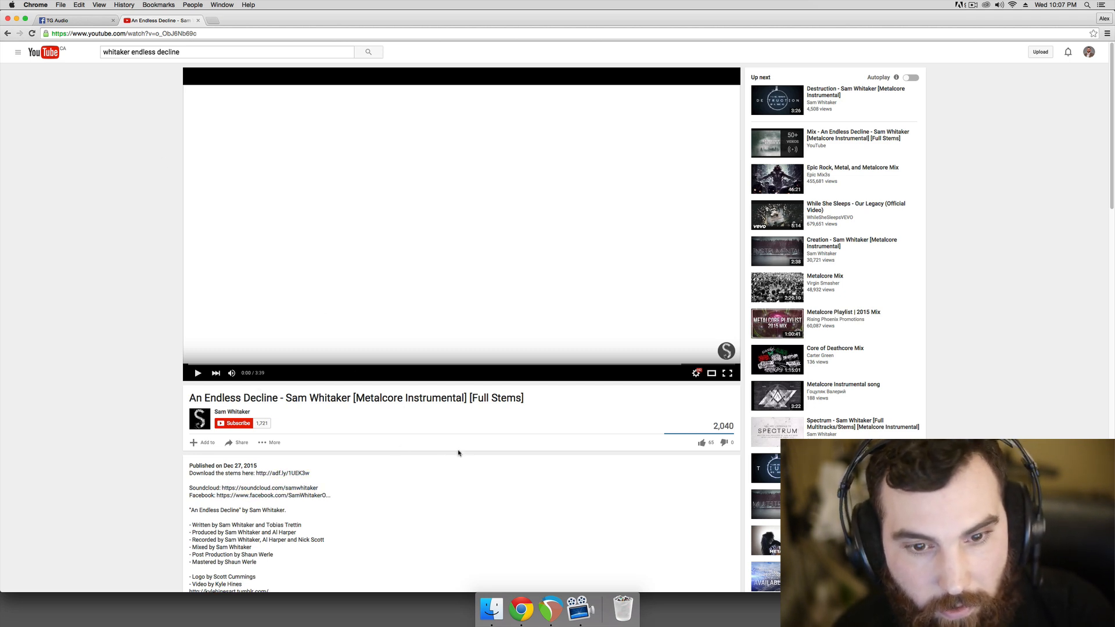
Play the opening of the "An Endless Decline" reference video on YouTube and pause it
{"action": "key", "text": "ctrl+shift+Tab"}
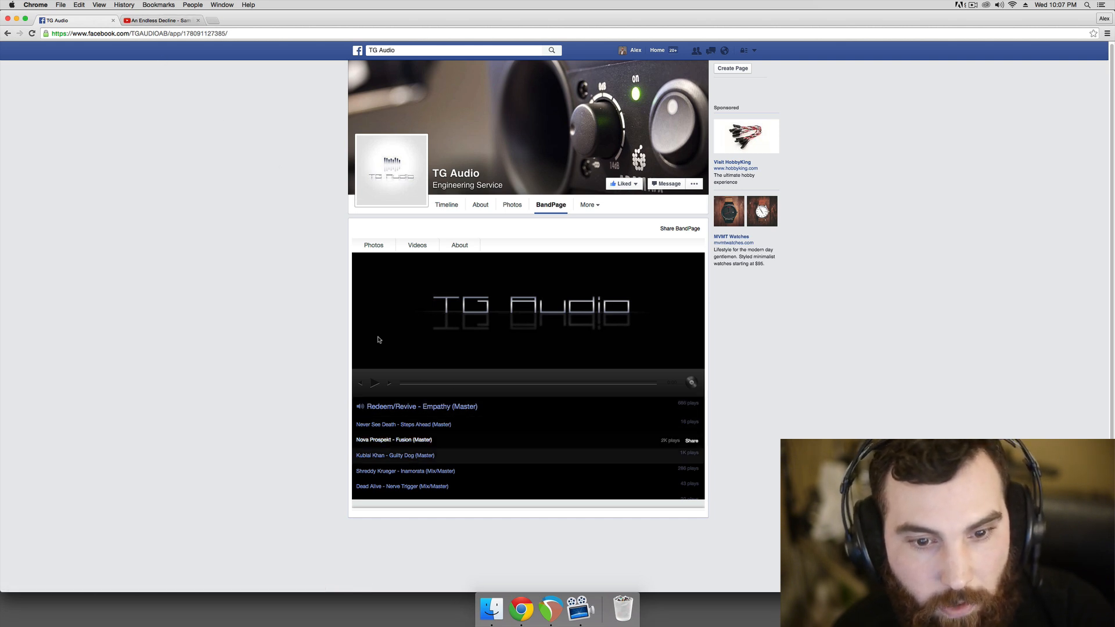
{"action": "left_click", "coordinate": [168, 21]}
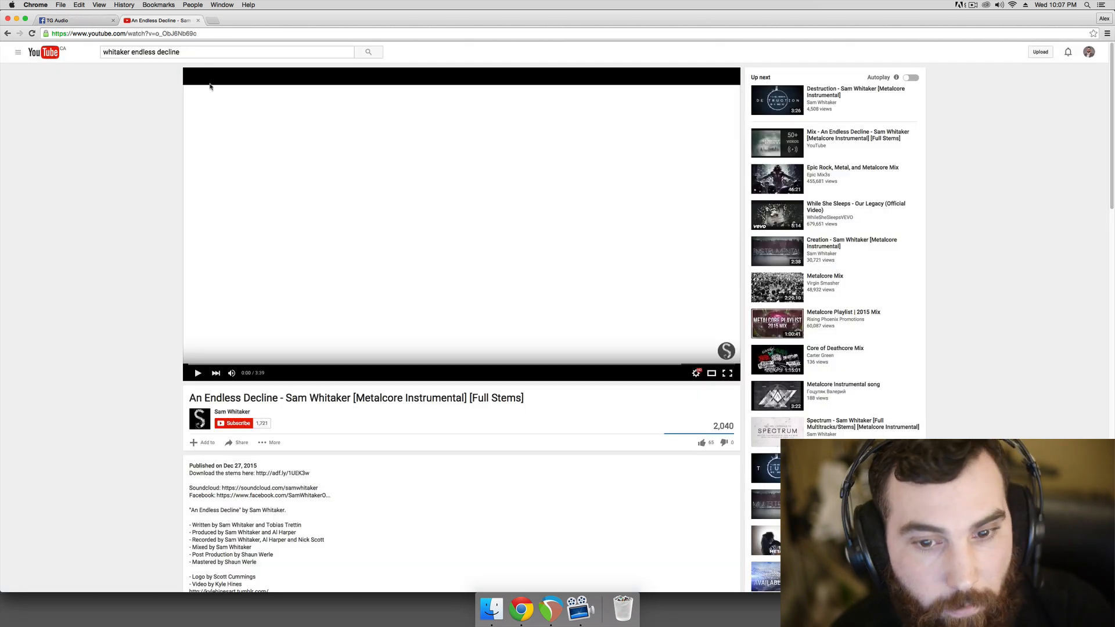
{"action": "left_click", "coordinate": [198, 374]}
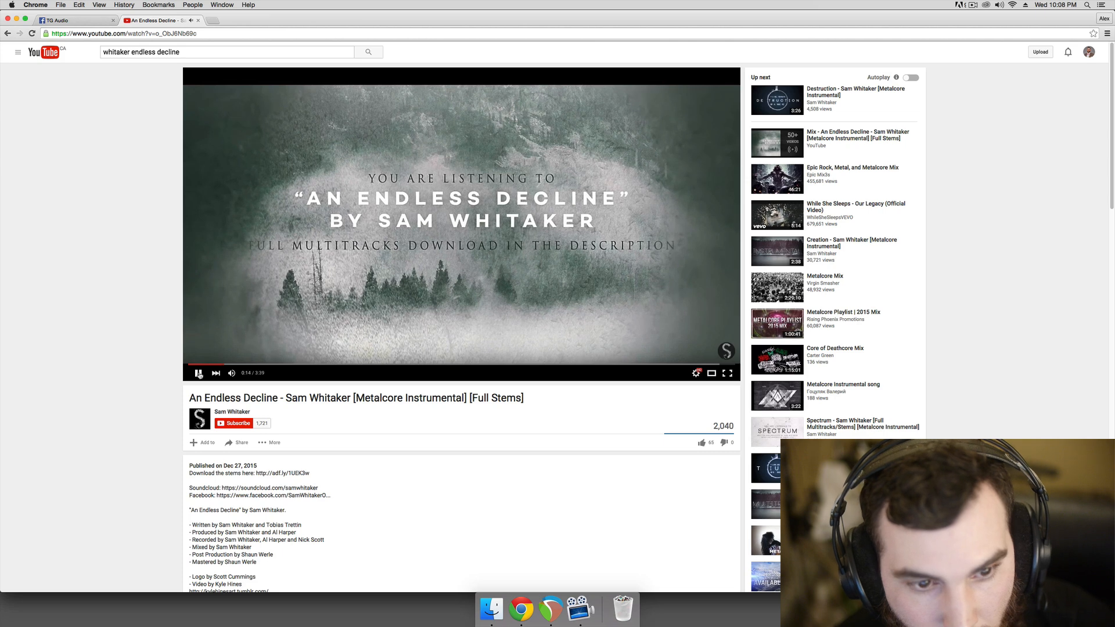
{"action": "left_click", "coordinate": [199, 374]}
Switch to REAPER and listen to the mixed project from the start of the timeline
{"action": "left_click", "coordinate": [550, 609]}
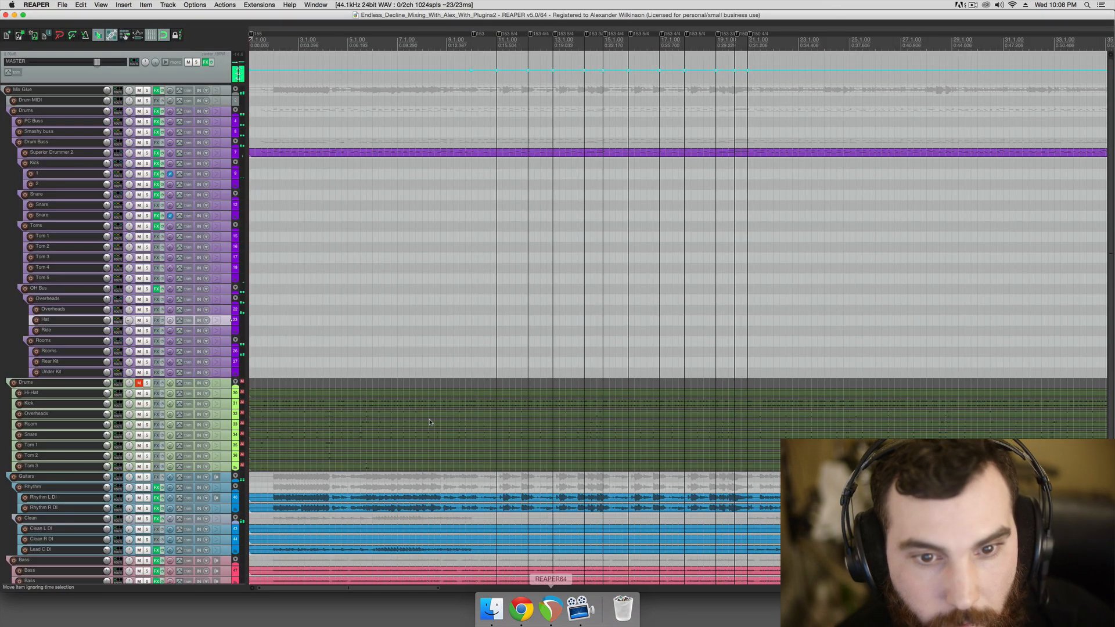
{"action": "key", "text": "w"}
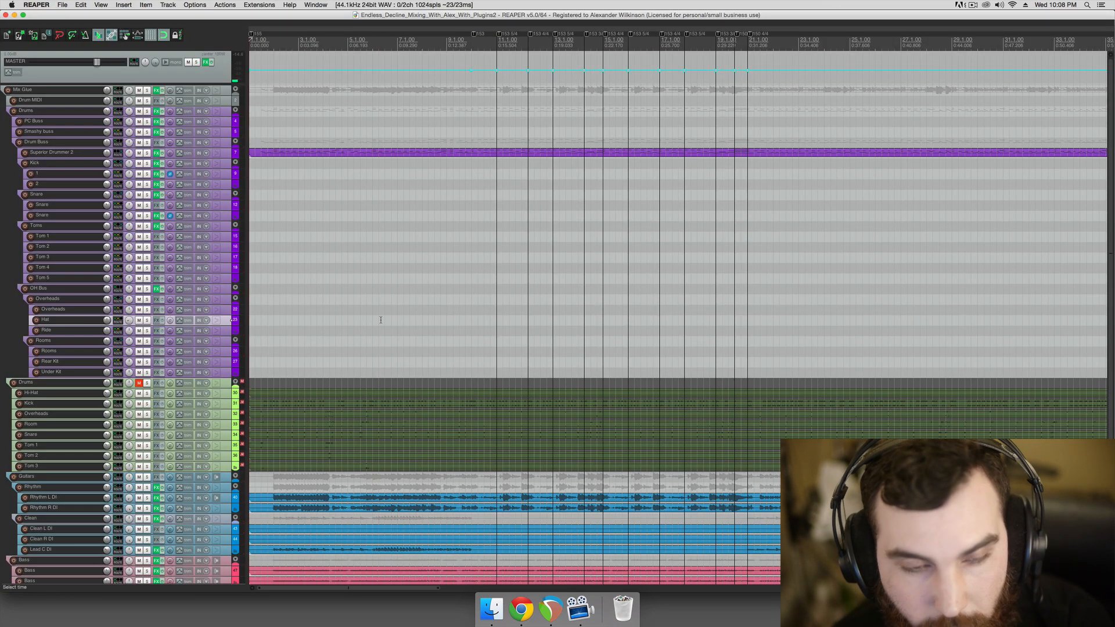
{"action": "key", "text": "space"}
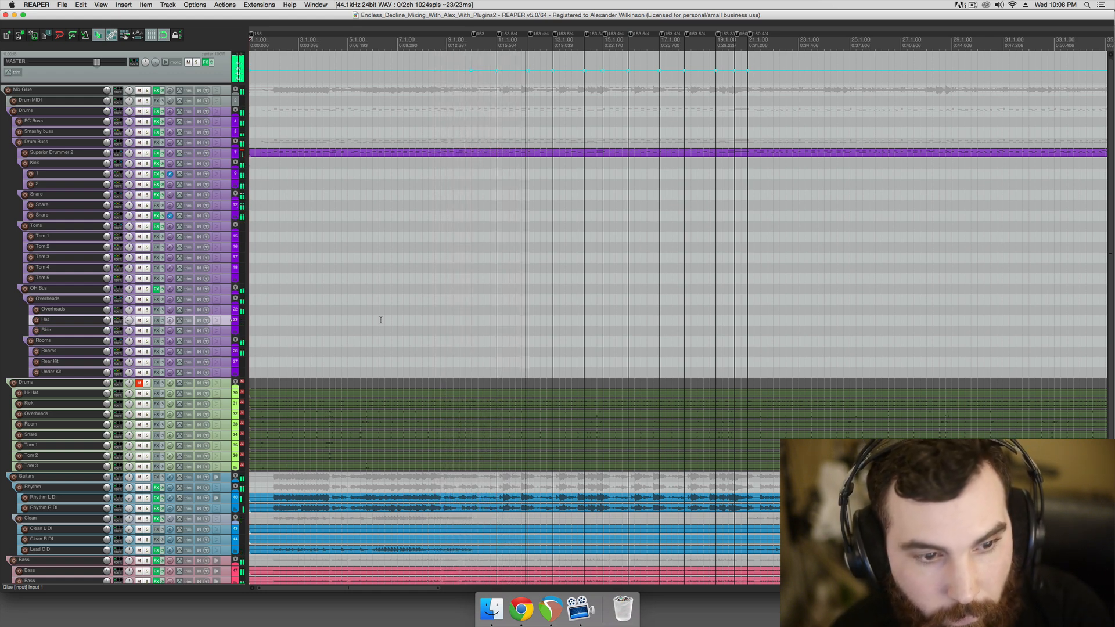
{"action": "key", "text": "space"}
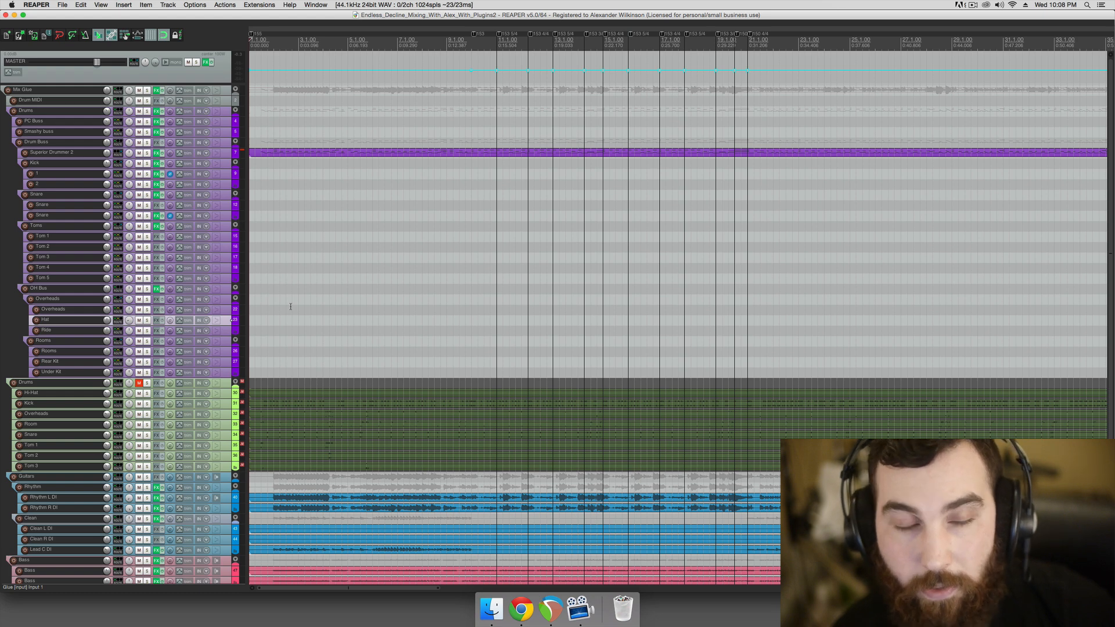
{"action": "left_click", "coordinate": [230, 373]}
{"action": "left_click", "coordinate": [229, 320]}
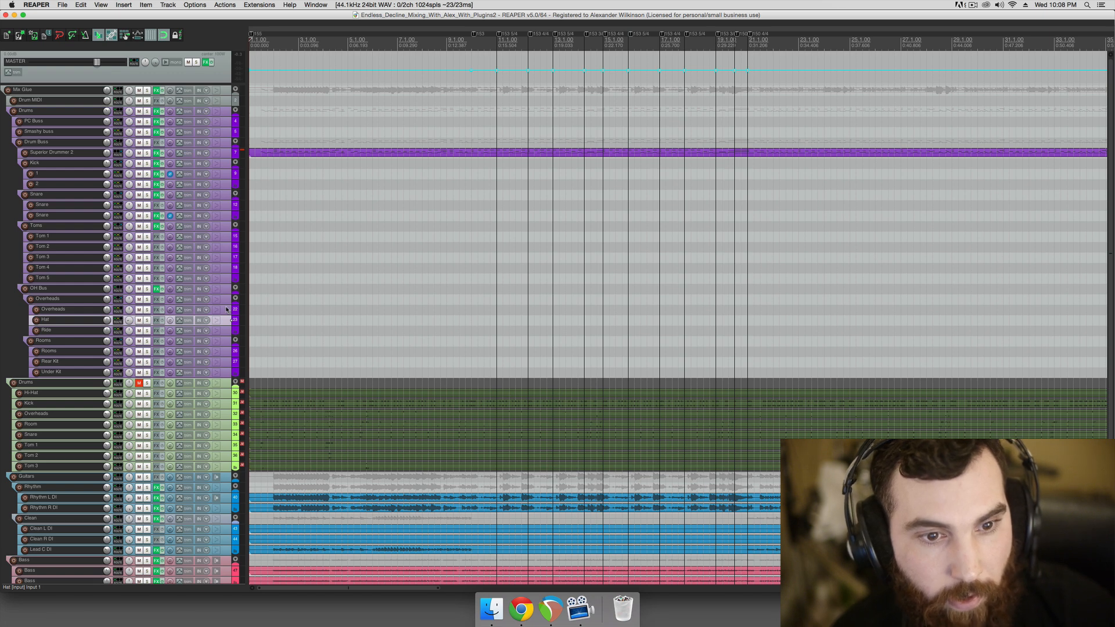
{"action": "left_click", "coordinate": [226, 292]}
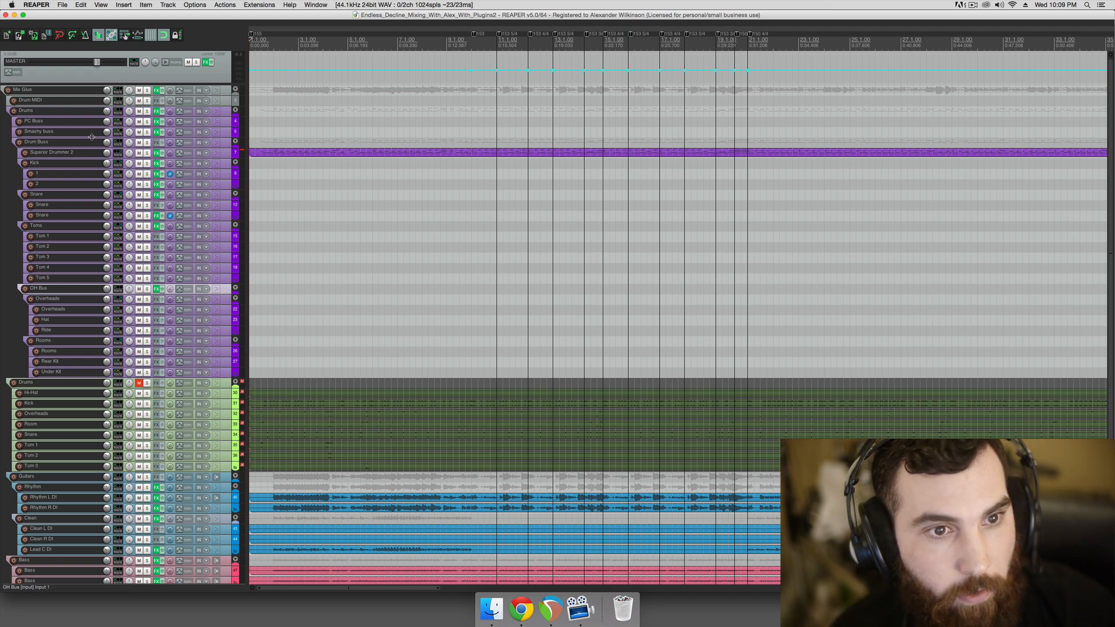
Open the Decapitator plugin on the Mix Glue track and move its window to the middle of the arrangement
{"action": "left_click", "coordinate": [88, 94]}
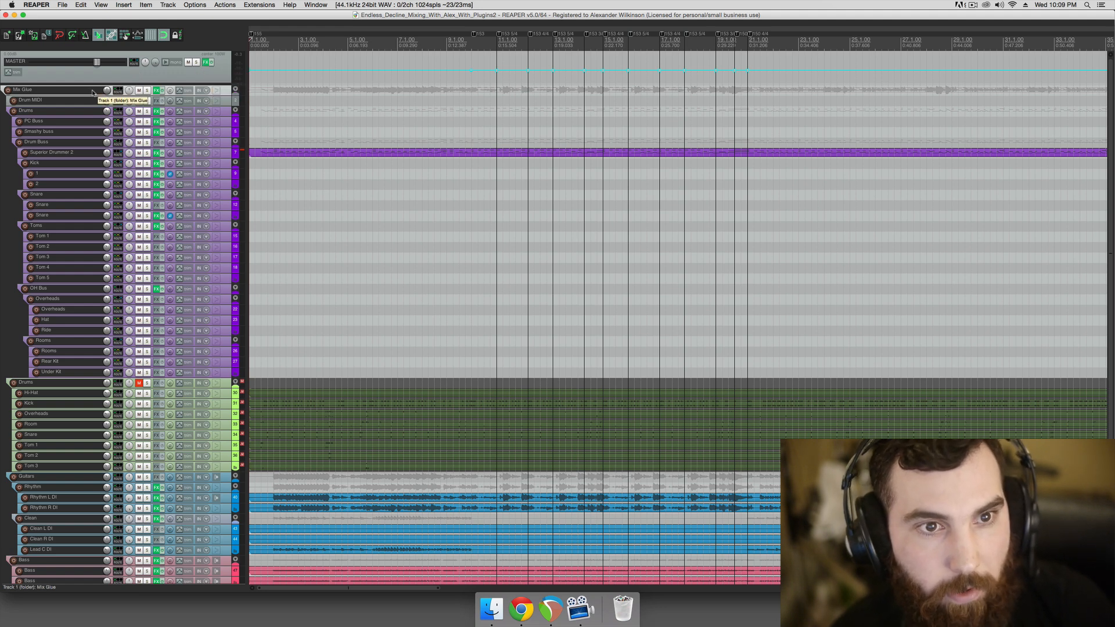
{"action": "left_click", "coordinate": [156, 91]}
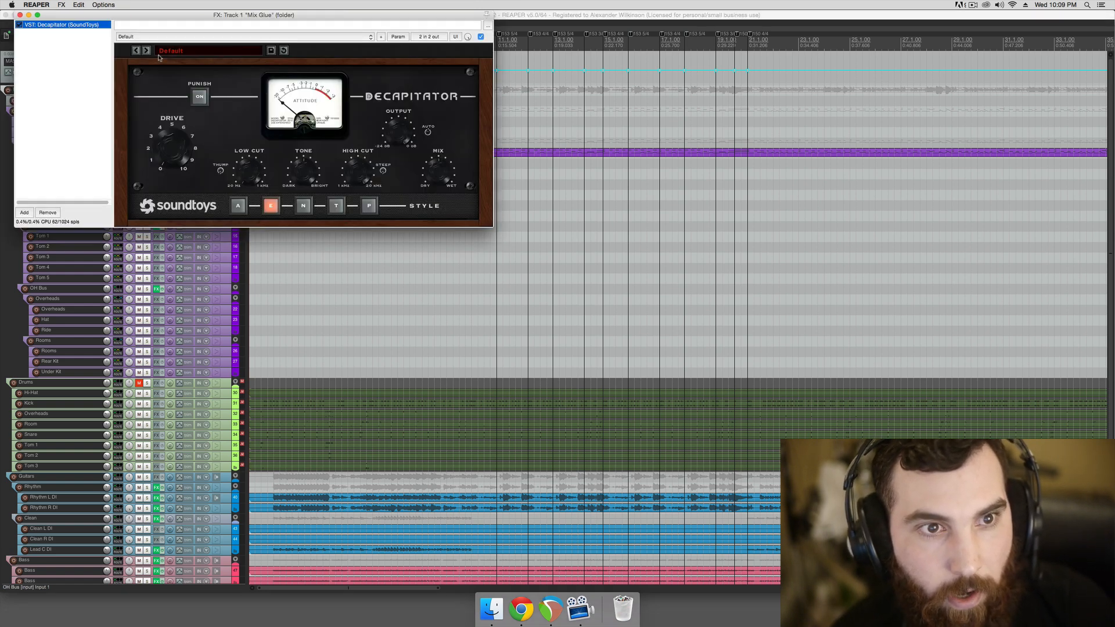
{"action": "left_click_drag", "start_coordinate": [155, 15], "coordinate": [471, 162]}
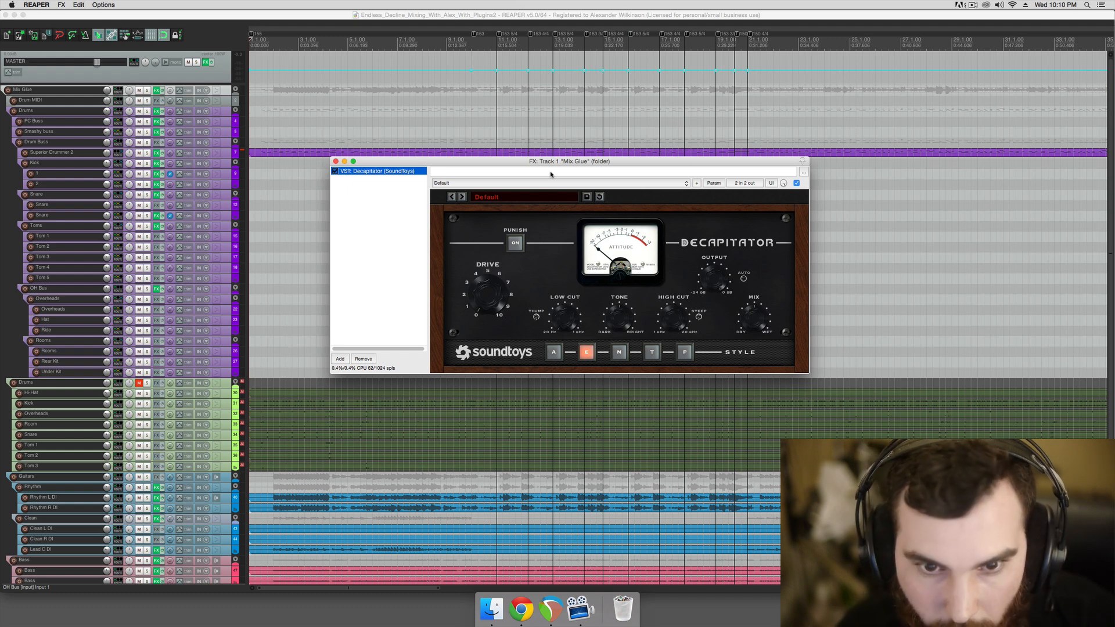
{"action": "left_click_drag", "start_coordinate": [540, 165], "coordinate": [592, 173]}
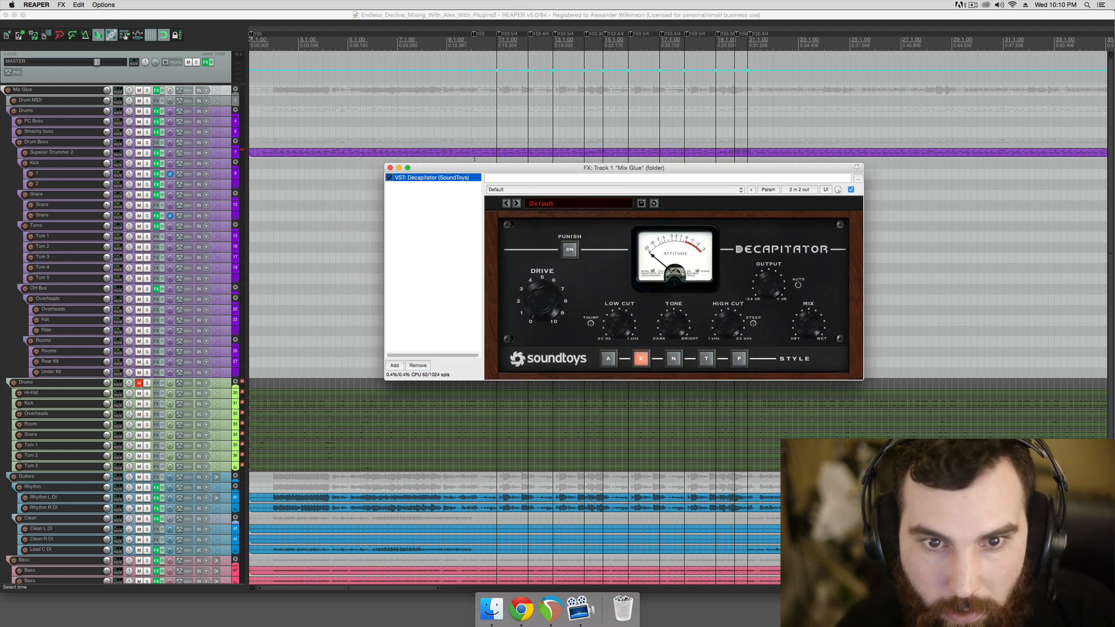
{"action": "left_click_drag", "start_coordinate": [463, 168], "coordinate": [459, 223]}
Play the mix from just after bar 7 and compare it with Decapitator bypassed and enabled
{"action": "left_click", "coordinate": [456, 195]}
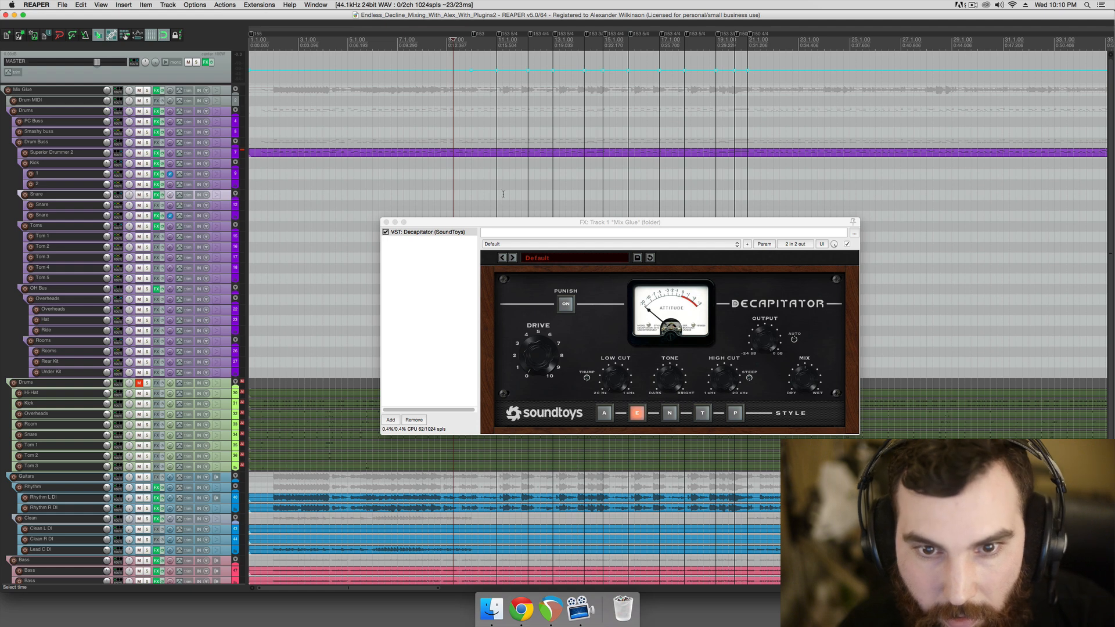
{"action": "left_click", "coordinate": [416, 184]}
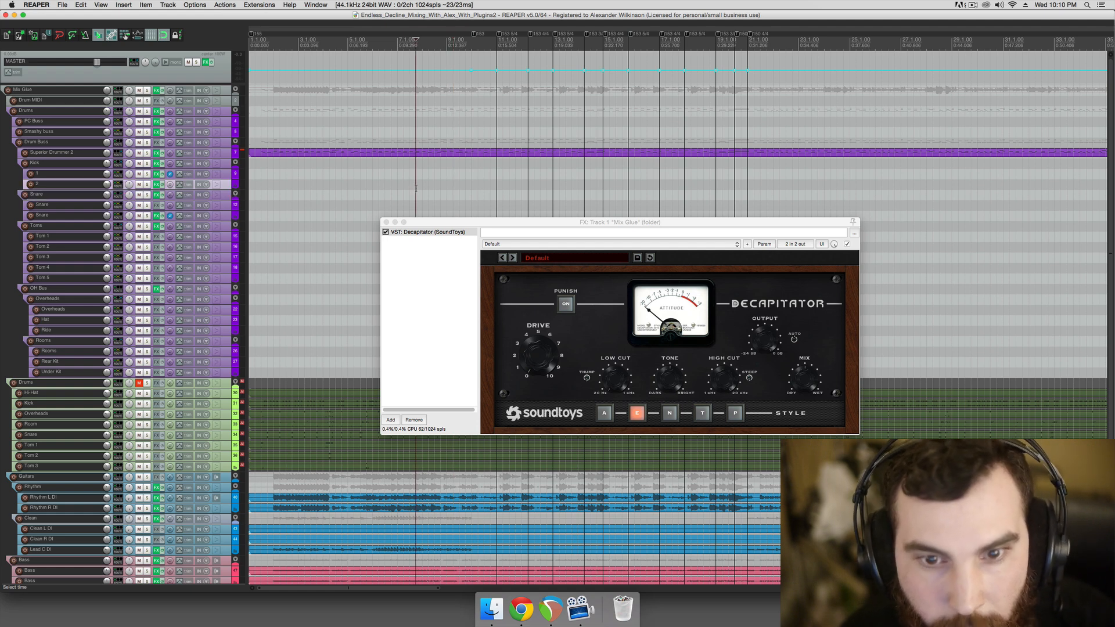
{"action": "key", "text": "space"}
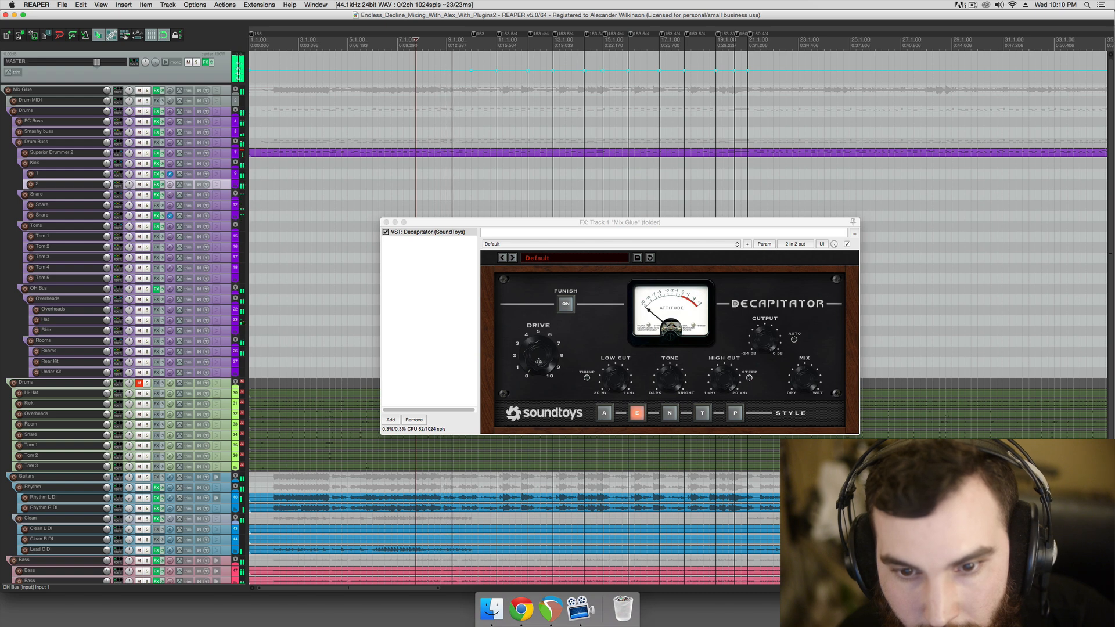
{"action": "left_click", "coordinate": [386, 233]}
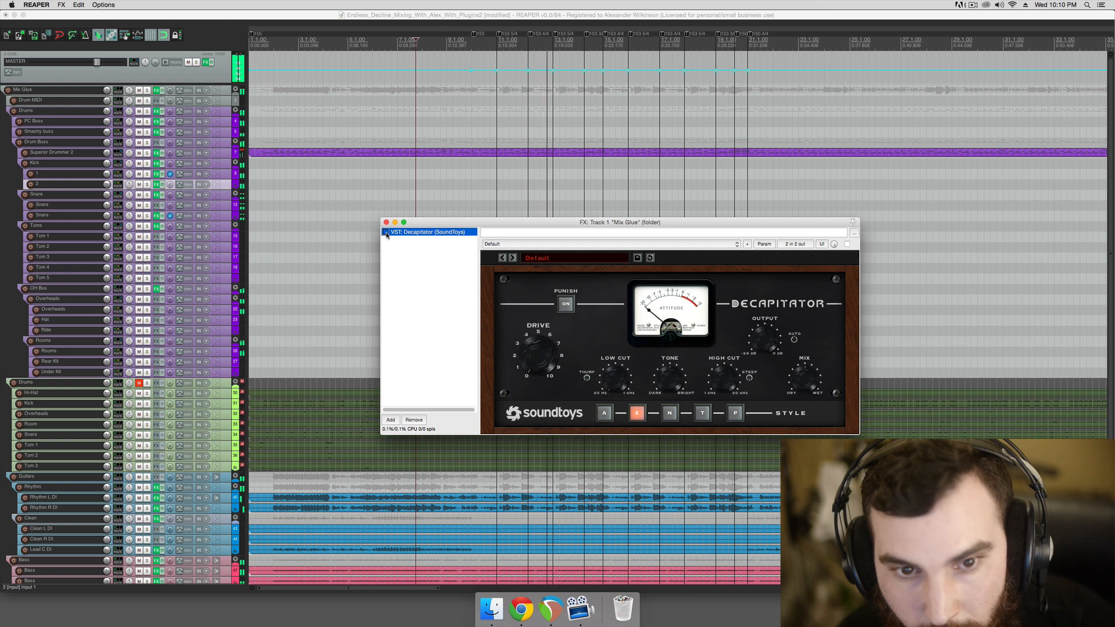
{"action": "left_click", "coordinate": [386, 232]}
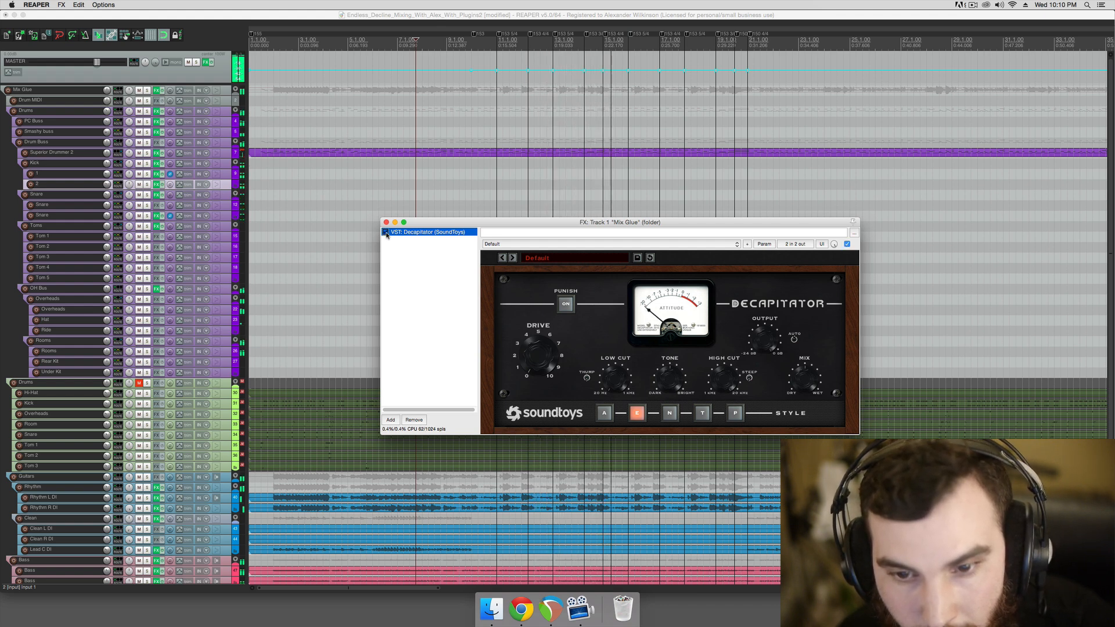
{"action": "left_click", "coordinate": [386, 233]}
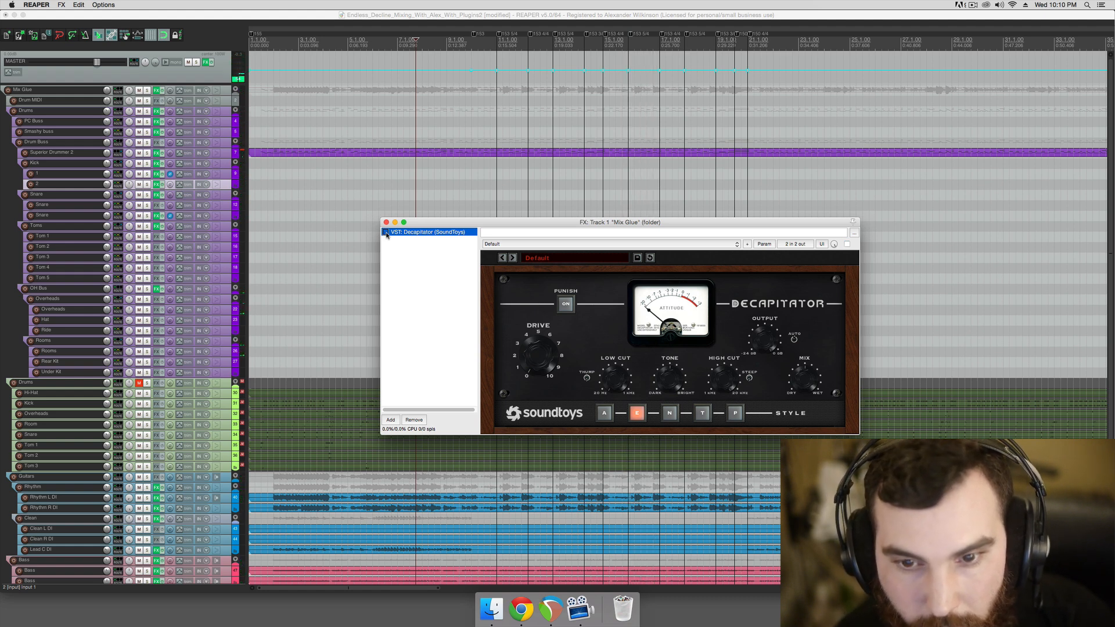
{"action": "left_click", "coordinate": [386, 233]}
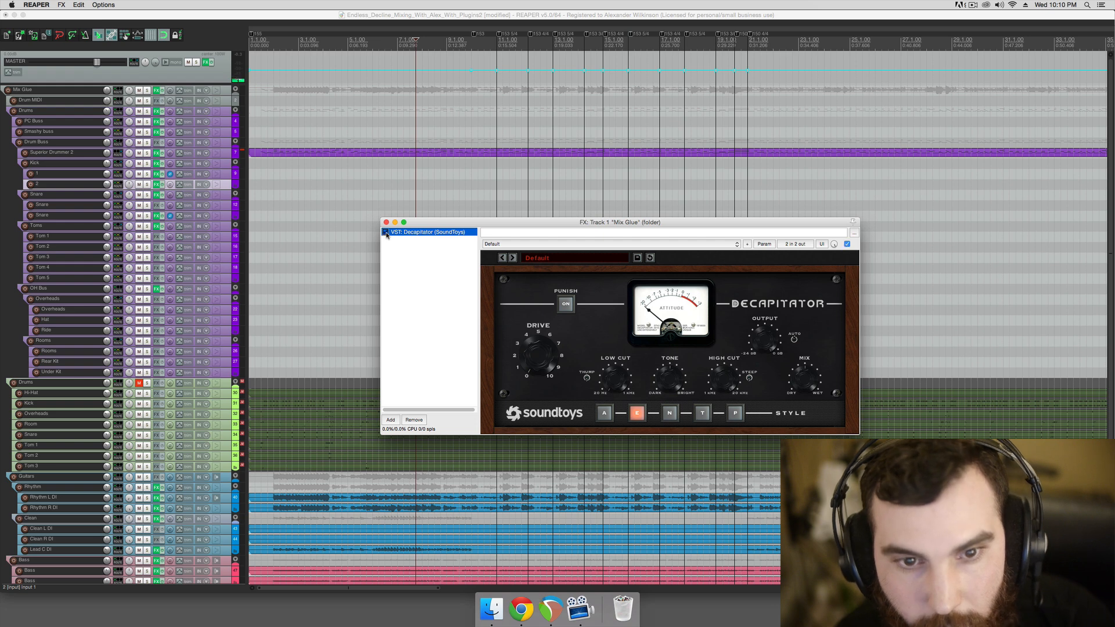
Compare the playing mix with Decapitator's drive exaggerated against bypass, and return the drive to its low setting
{"action": "key", "text": "space"}
{"action": "left_click_drag", "start_coordinate": [542, 357], "coordinate": [541, 329]}
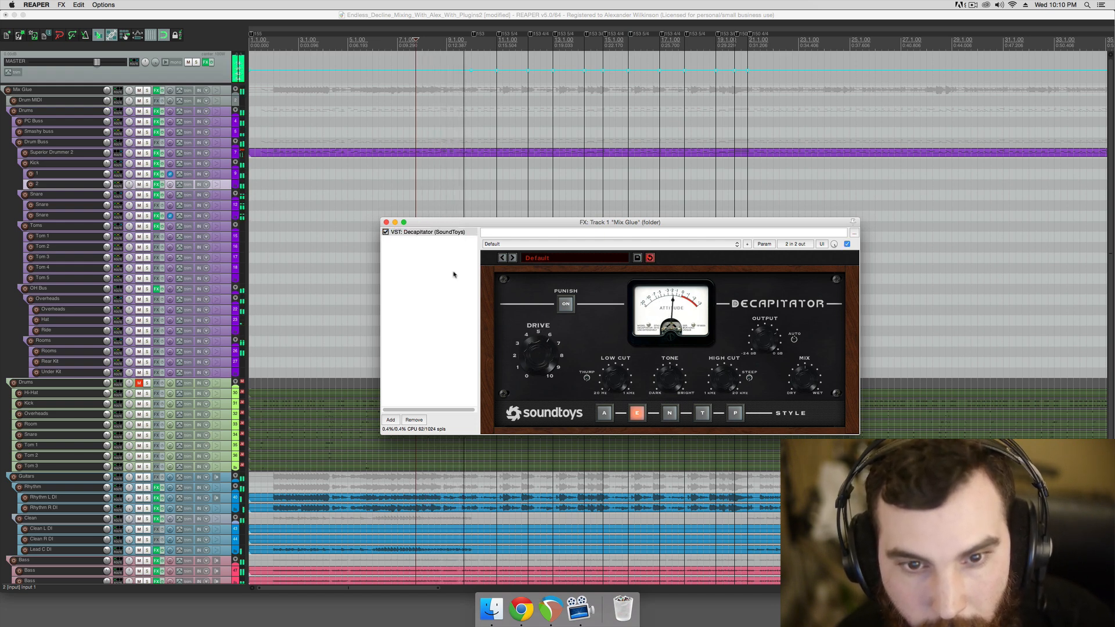
{"action": "left_click", "coordinate": [385, 233]}
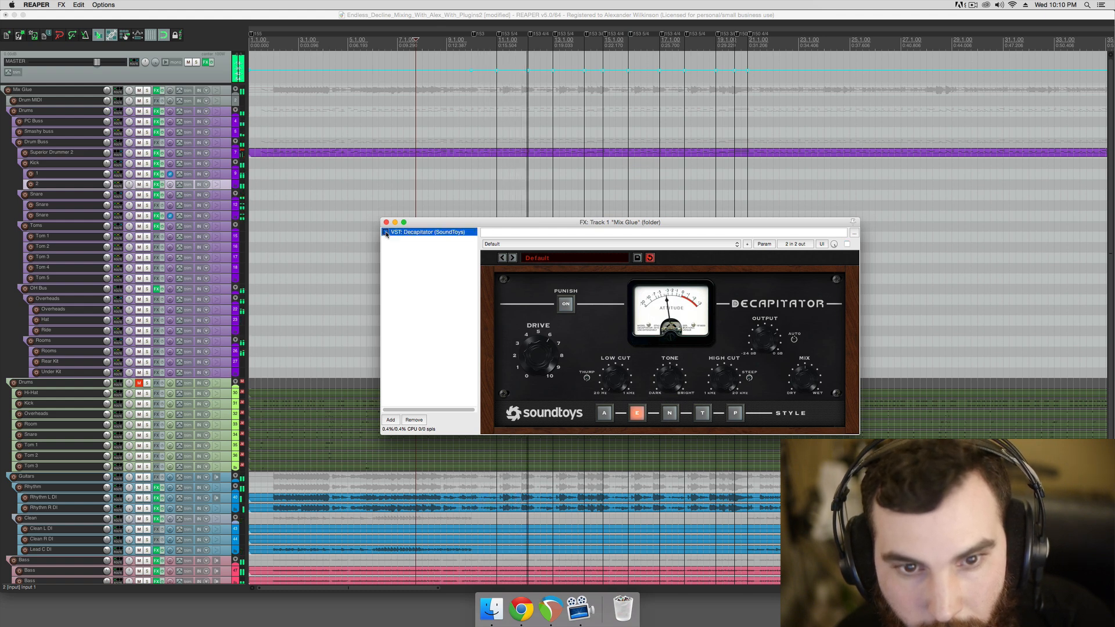
{"action": "left_click", "coordinate": [385, 232]}
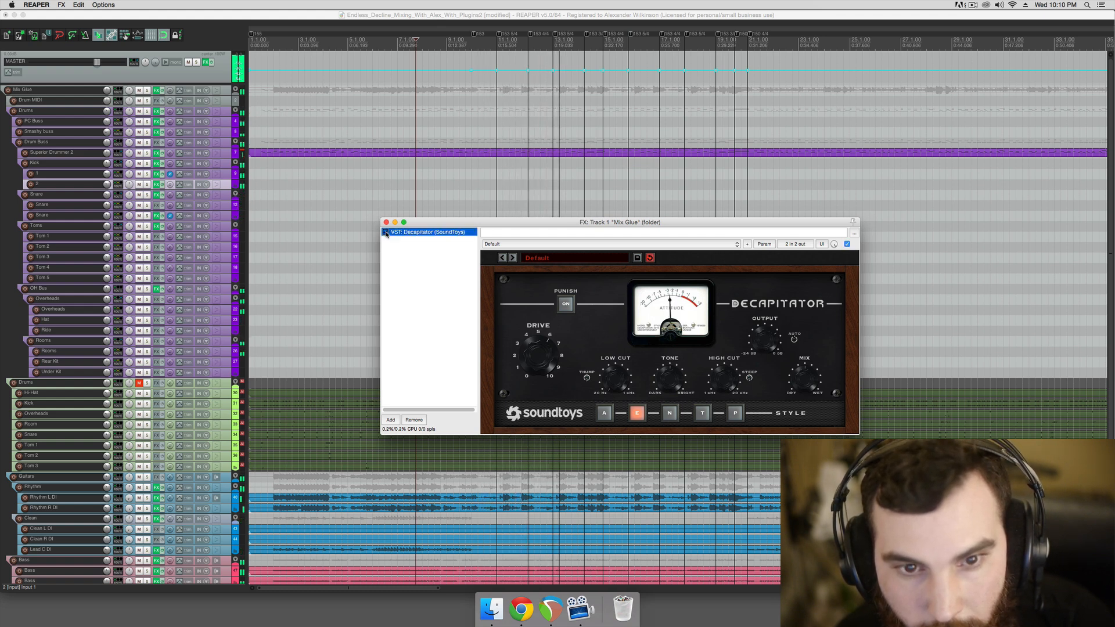
{"action": "left_click_drag", "start_coordinate": [541, 351], "coordinate": [550, 370]}
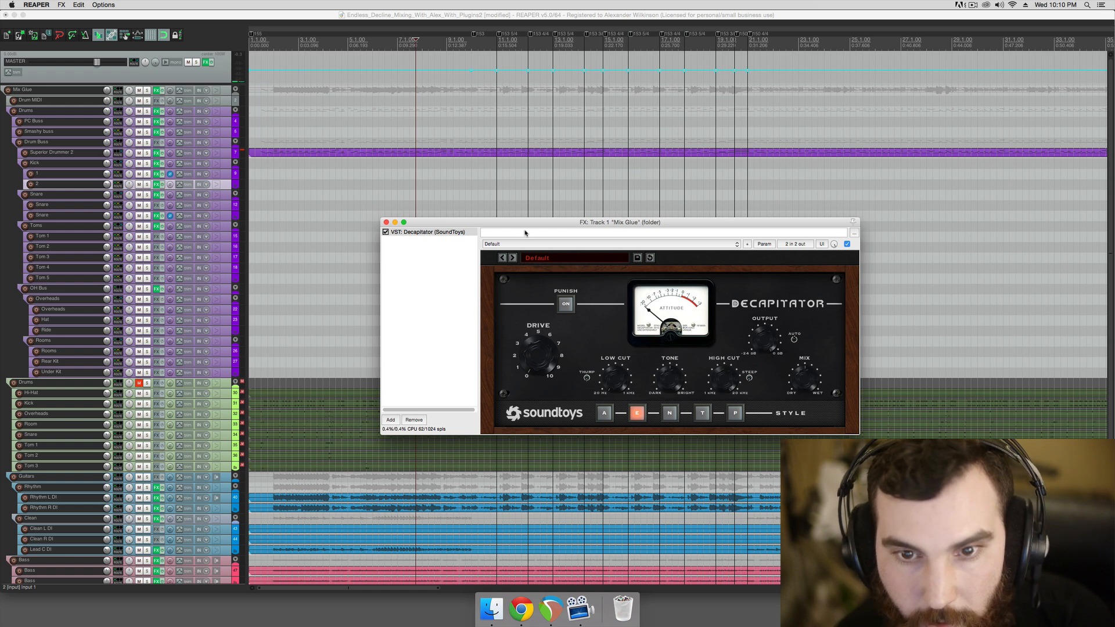
Listen to the section again with Decapitator enabled on Mix Glue, and close the plugin window
{"action": "left_click_drag", "start_coordinate": [535, 225], "coordinate": [508, 218]}
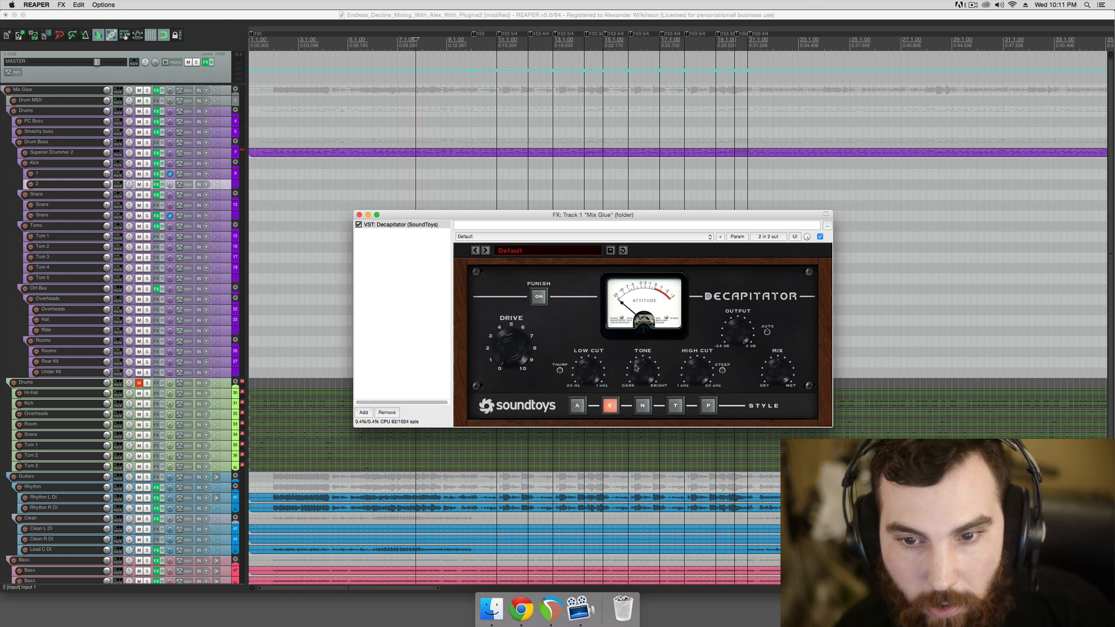
{"action": "key", "text": "space"}
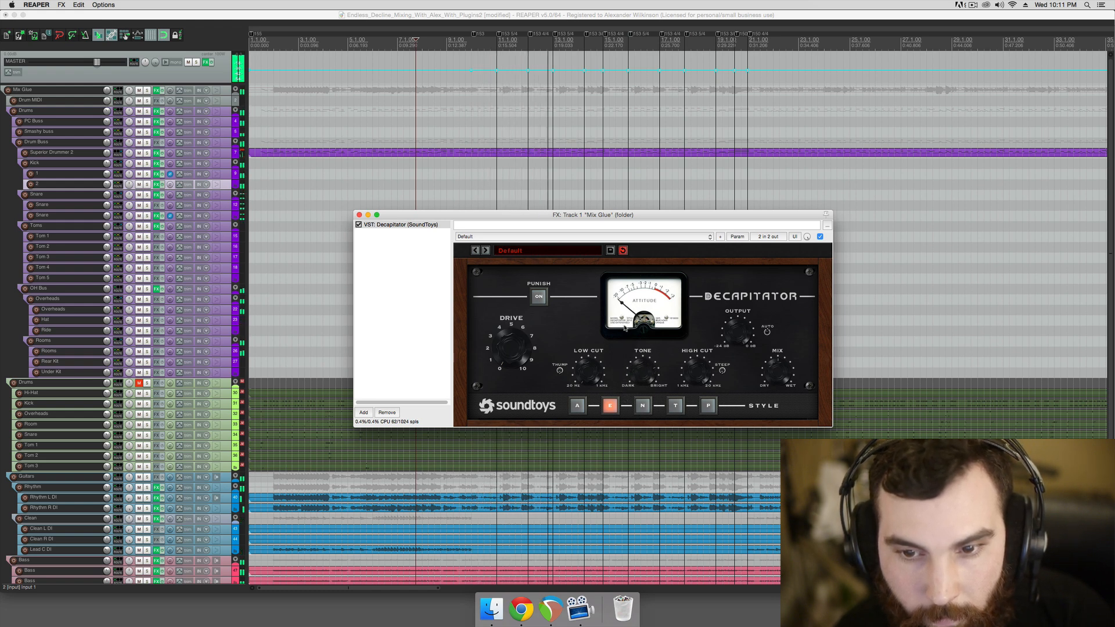
{"action": "key", "text": "space"}
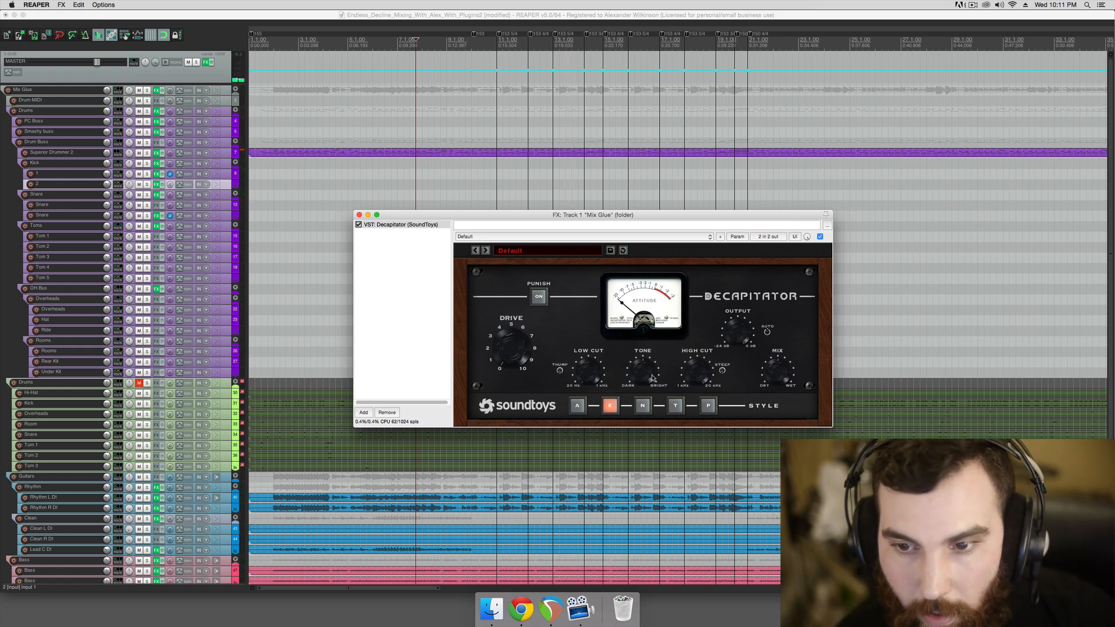
{"action": "left_click", "coordinate": [360, 215]}
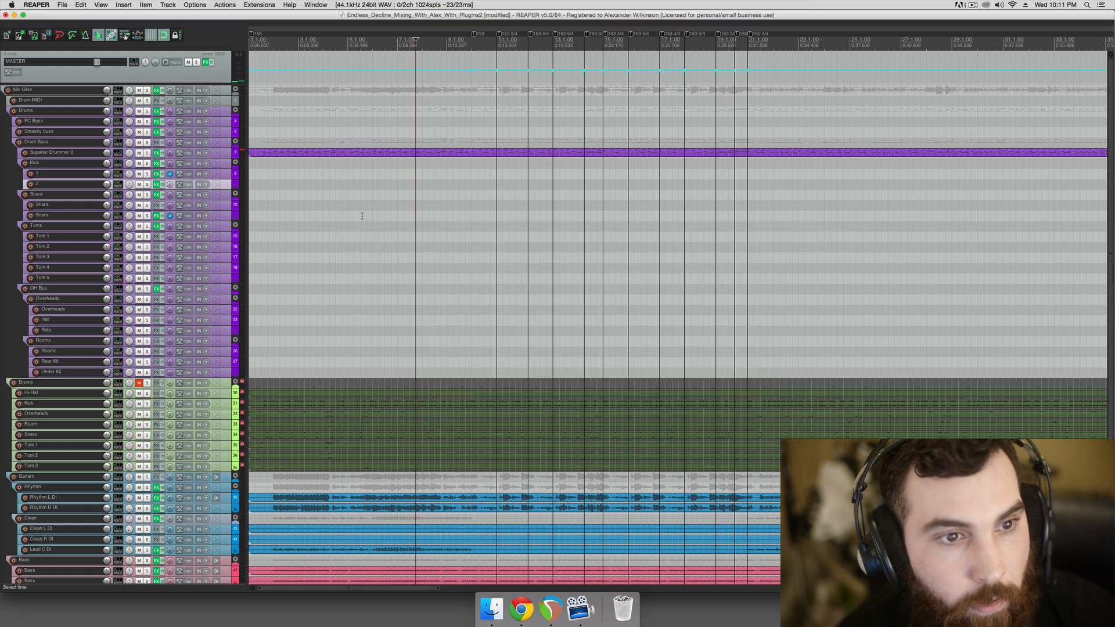
Solo the purple Drums folder to hear the processed drums alone, and unsolo it
{"action": "left_click", "coordinate": [100, 110]}
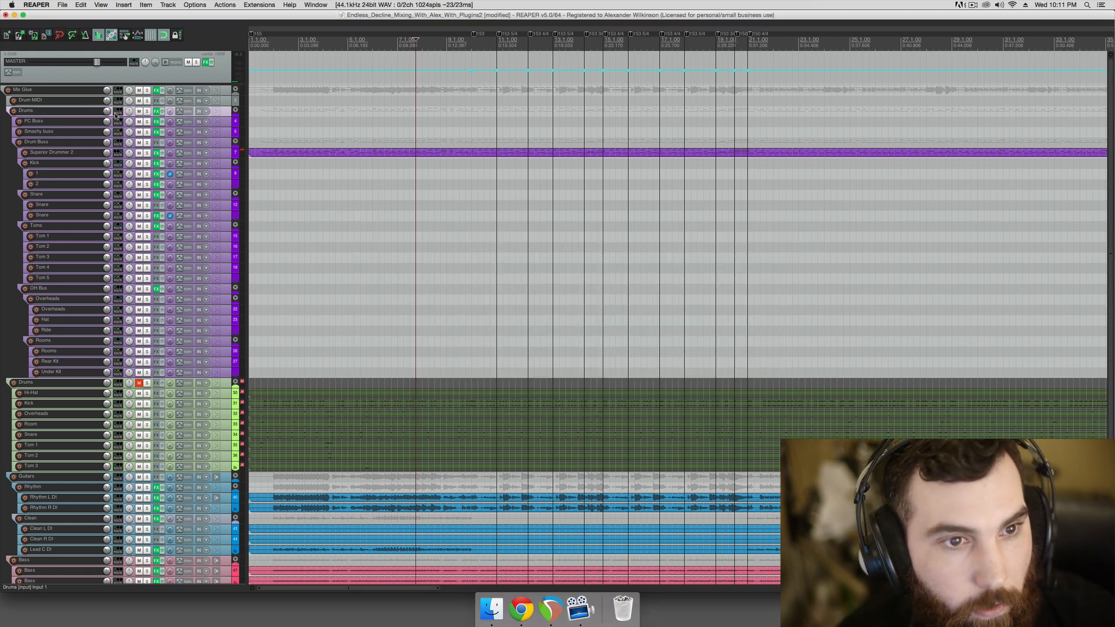
{"action": "left_click", "coordinate": [149, 113]}
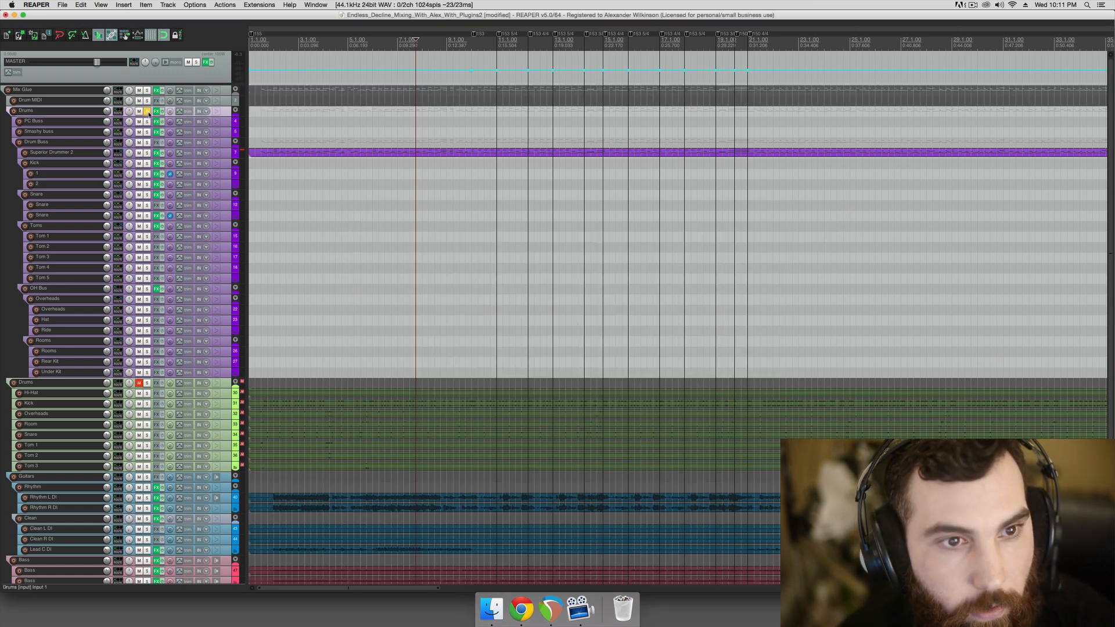
{"action": "key", "text": "space"}
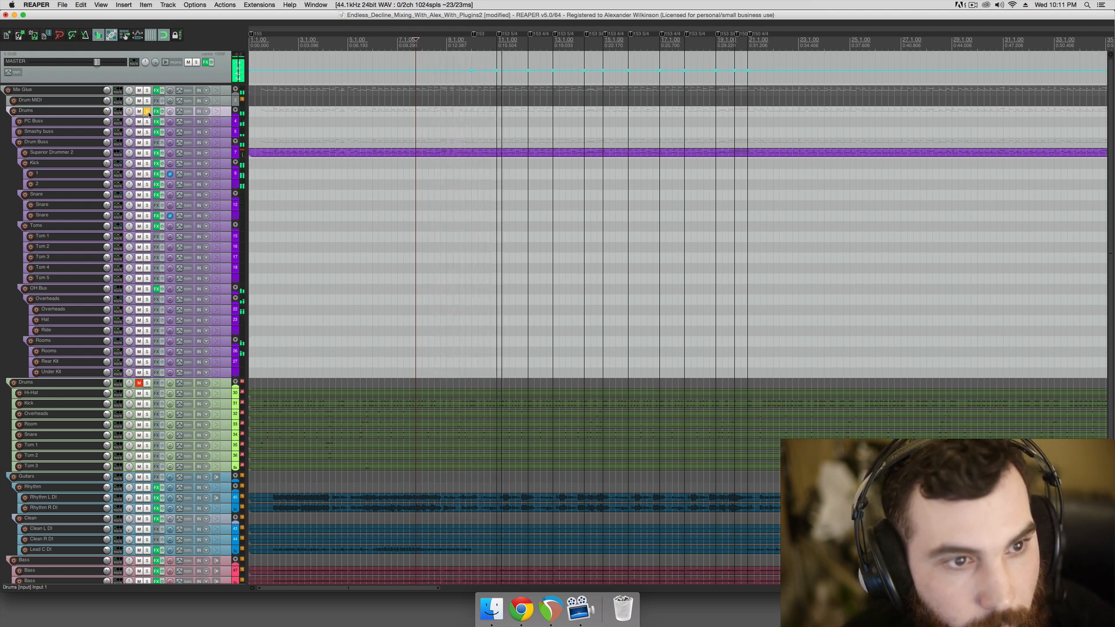
{"action": "left_click", "coordinate": [149, 112]}
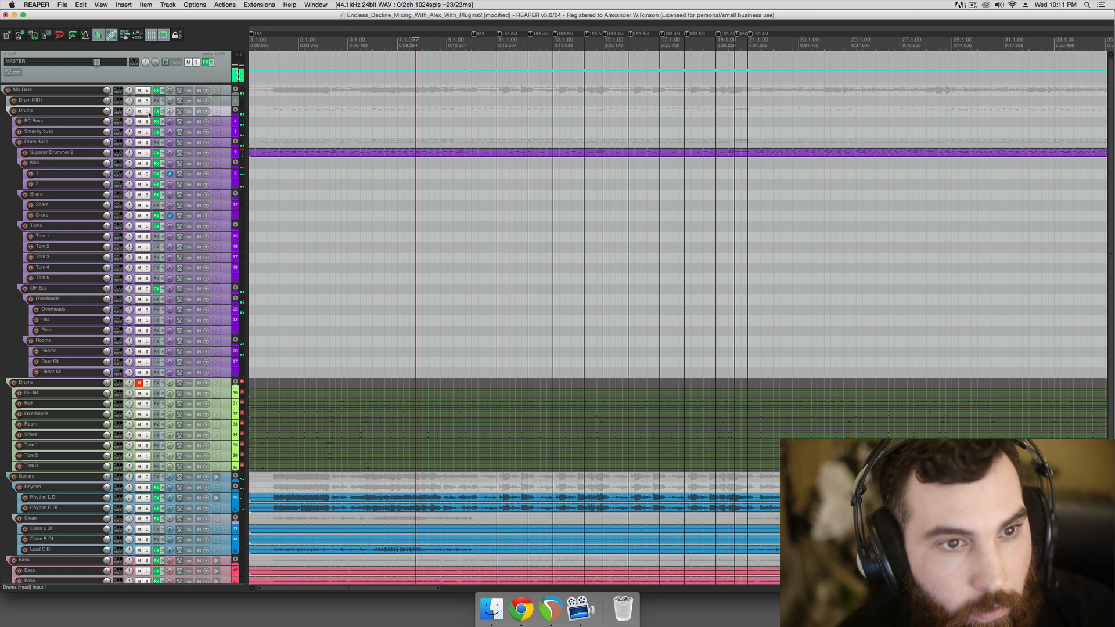
Select the Smashy buss, PC Buss and Drum Buss tracks in turn to review the drum routing
{"action": "left_click", "coordinate": [75, 133]}
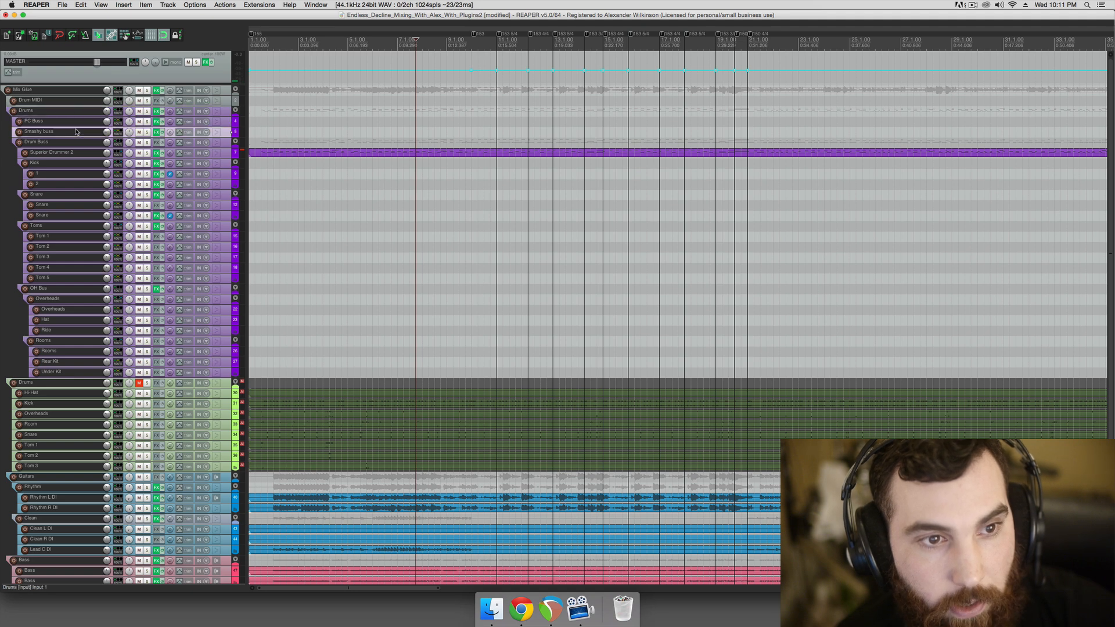
{"action": "left_click", "coordinate": [92, 122]}
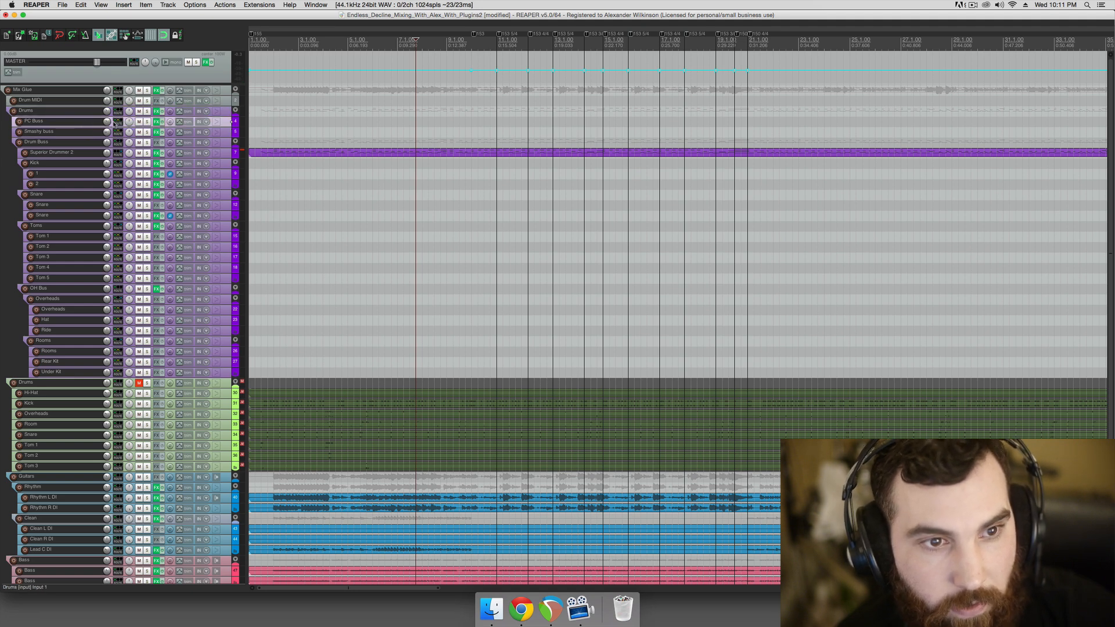
{"action": "left_click", "coordinate": [85, 142]}
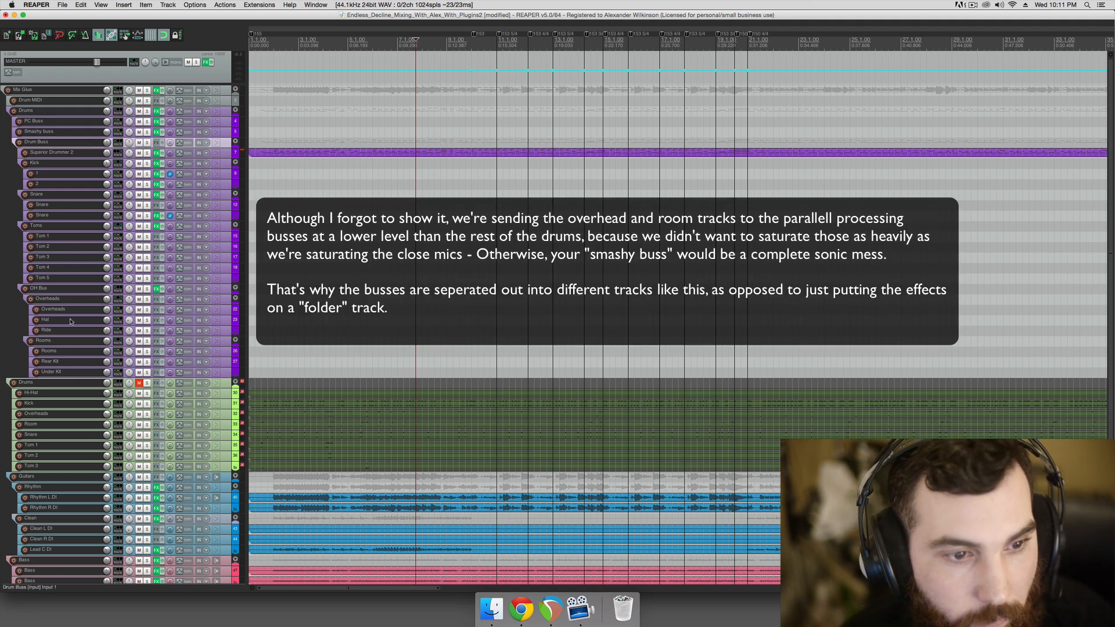
Solo the Smashy buss and play the section from around bar 5 to hear the buss alone
{"action": "left_click", "coordinate": [67, 343]}
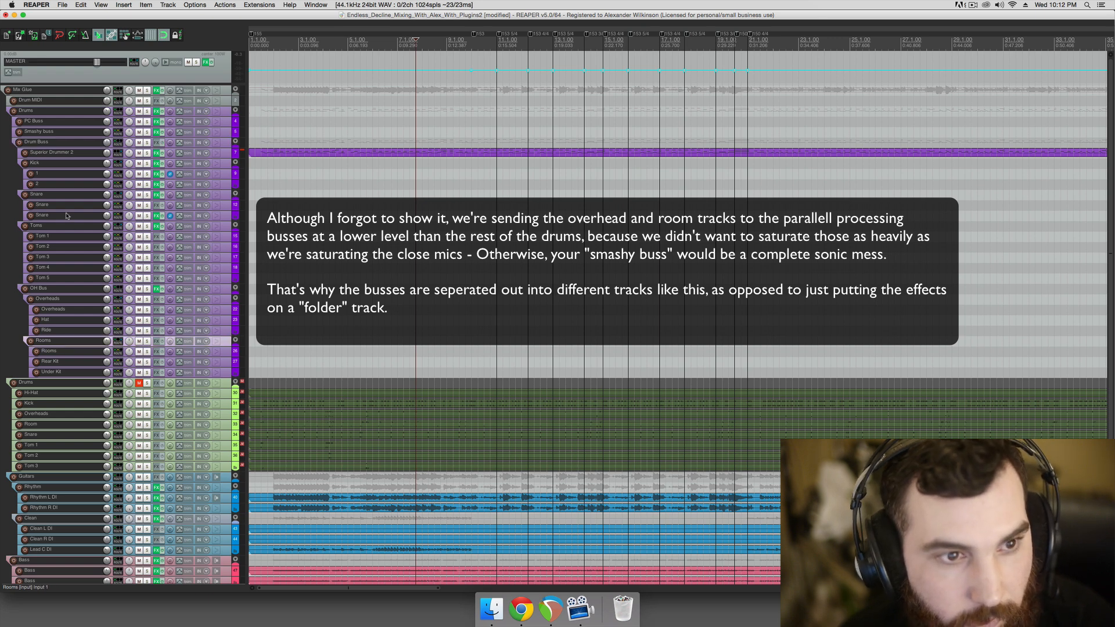
{"action": "left_click", "coordinate": [57, 132]}
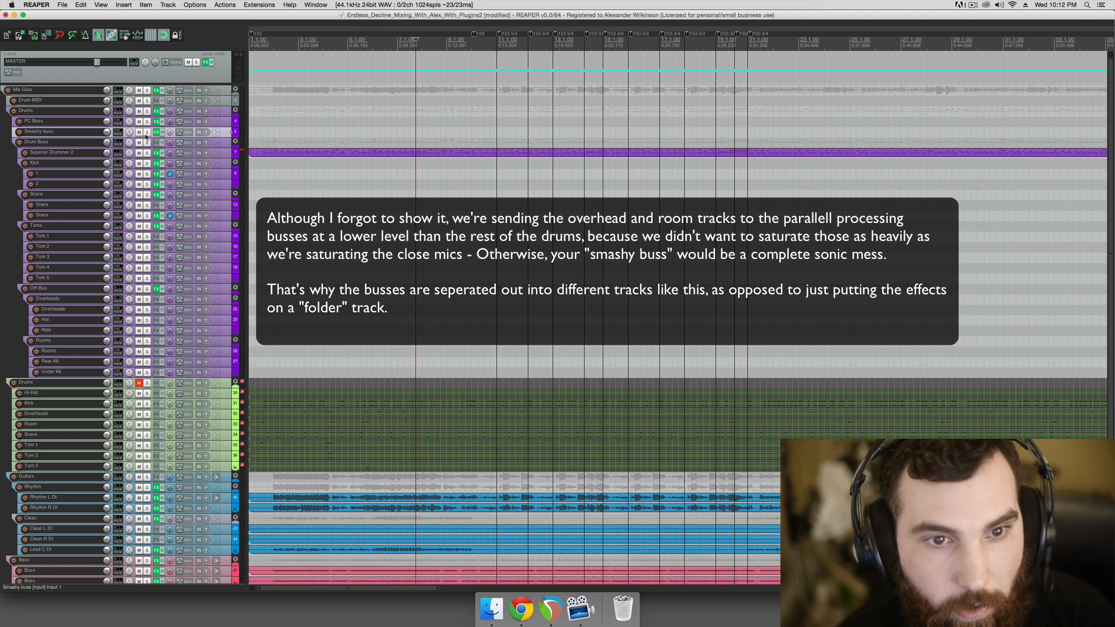
{"action": "left_click", "coordinate": [361, 196]}
{"action": "scroll", "coordinate": [372, 196], "scroll_direction": "up", "scroll_amount": 2}
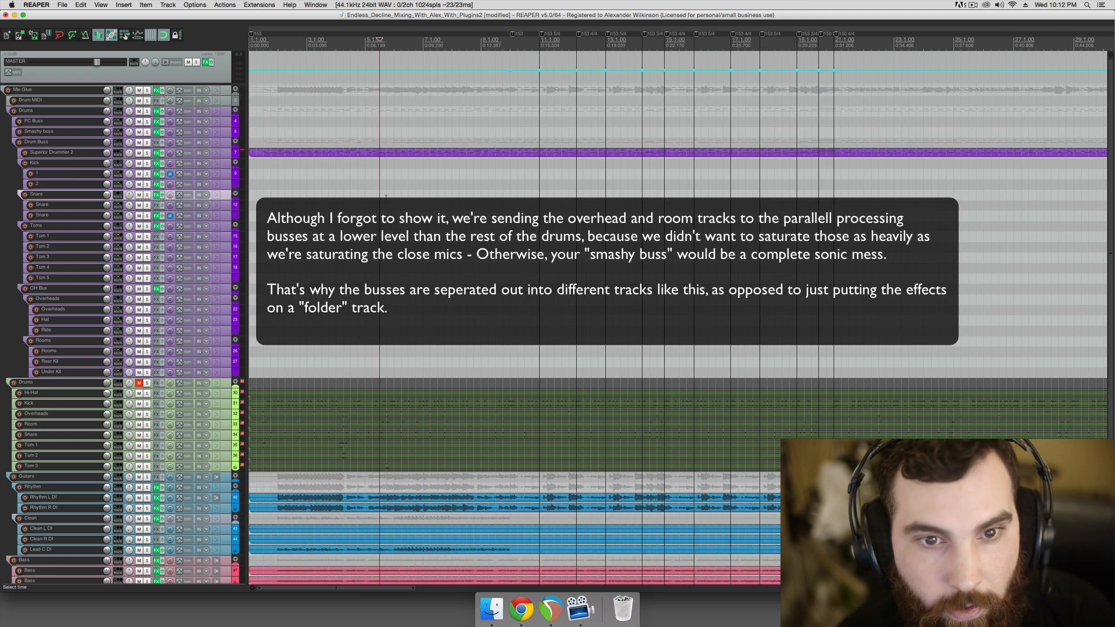
{"action": "left_click", "coordinate": [382, 197]}
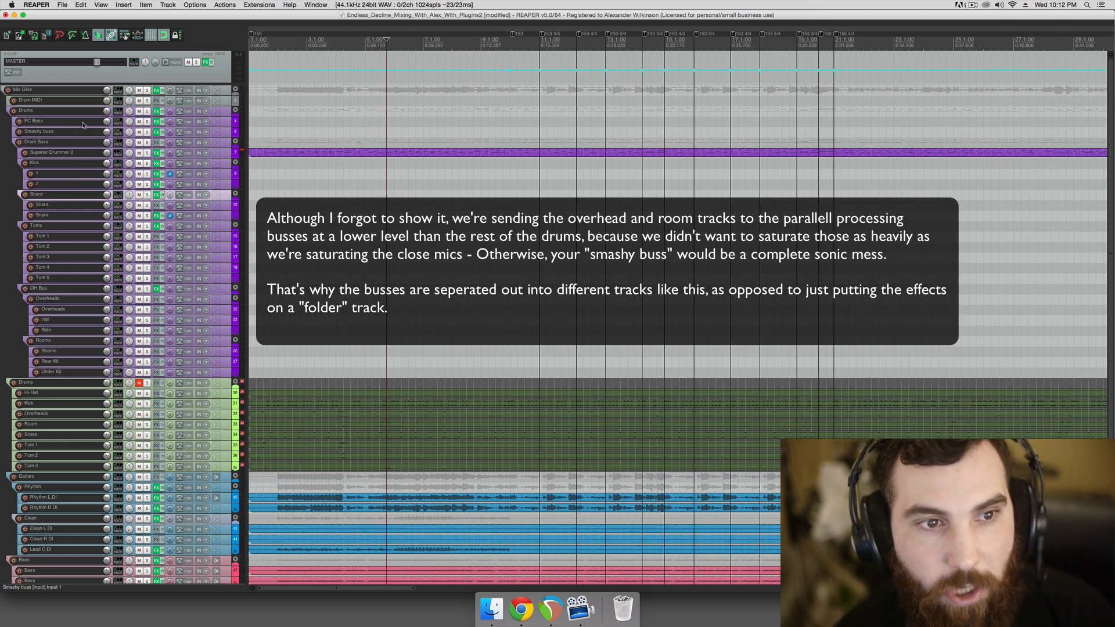
{"action": "left_click", "coordinate": [98, 133]}
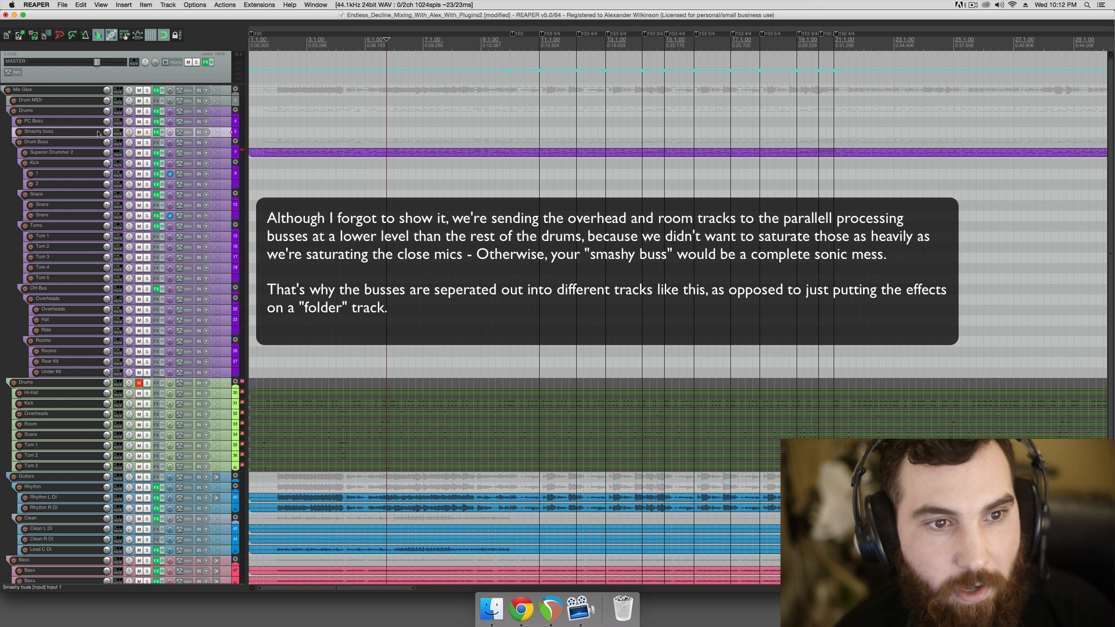
{"action": "left_click", "coordinate": [148, 132]}
{"action": "key", "text": "space"}
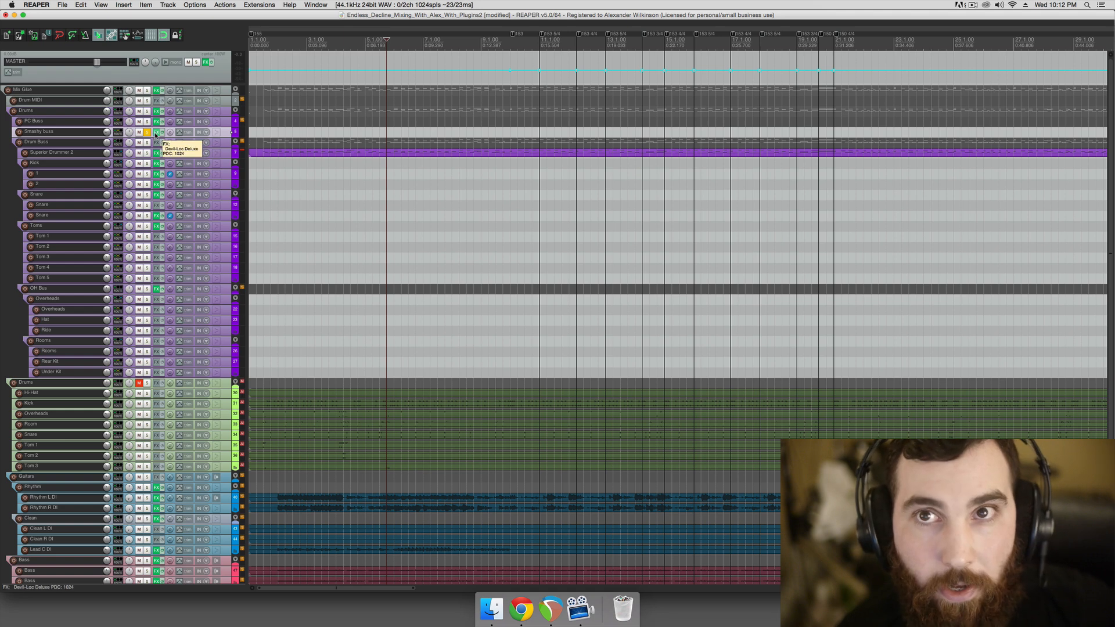
Open the Smashy buss effects chain and examine the Devil-Loc Deluxe settings with its window clear of the track list
{"action": "left_click", "coordinate": [157, 134]}
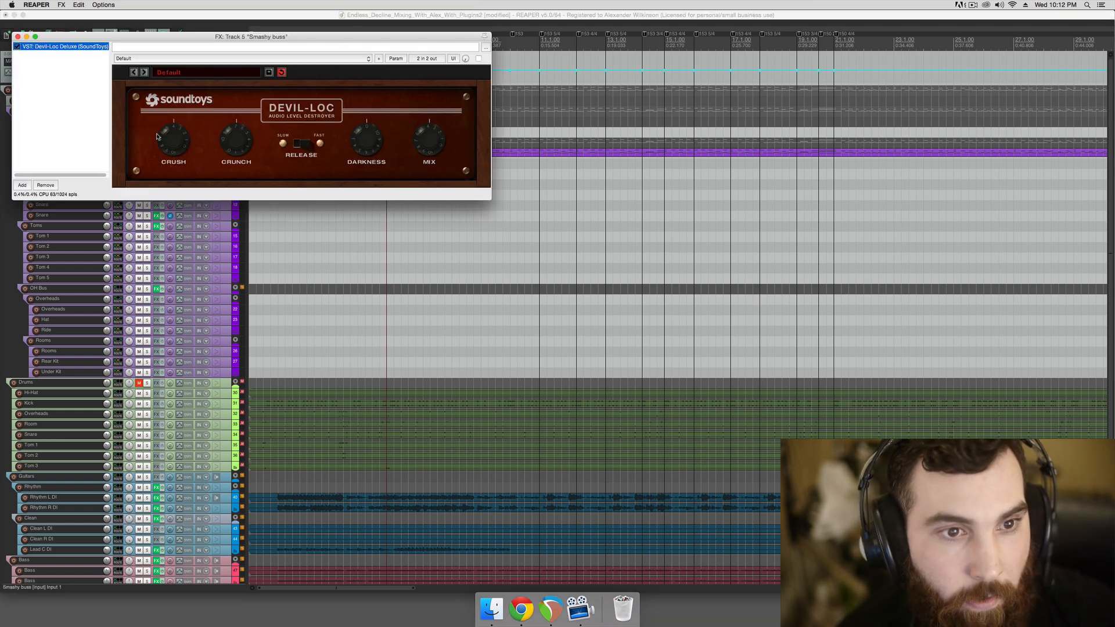
{"action": "left_click_drag", "start_coordinate": [247, 43], "coordinate": [645, 215]}
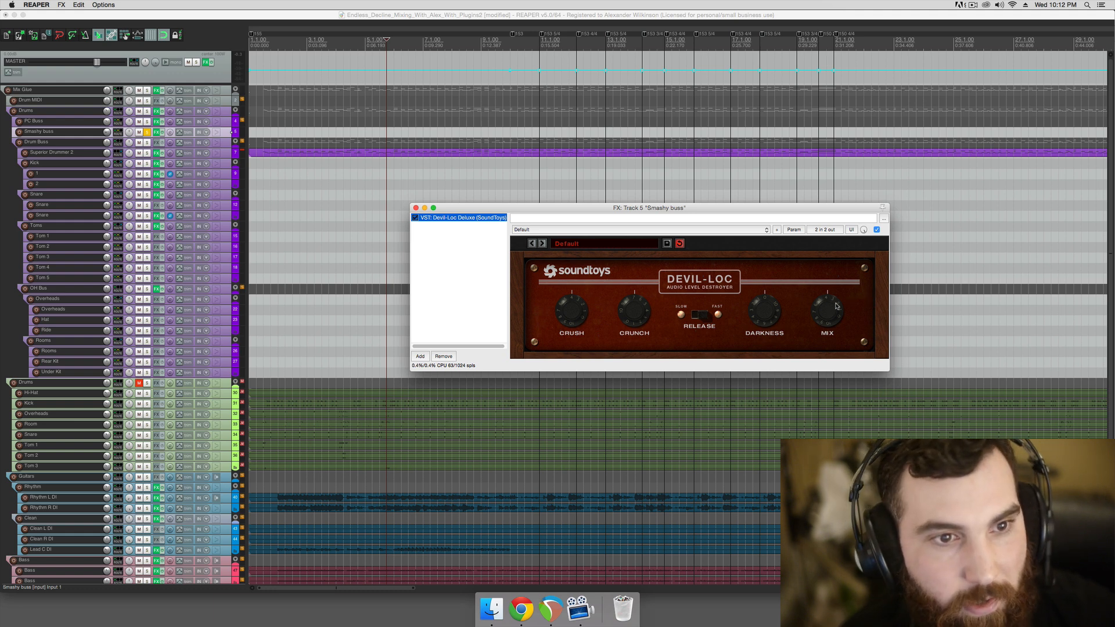
{"action": "left_click_drag", "start_coordinate": [568, 211], "coordinate": [524, 230]}
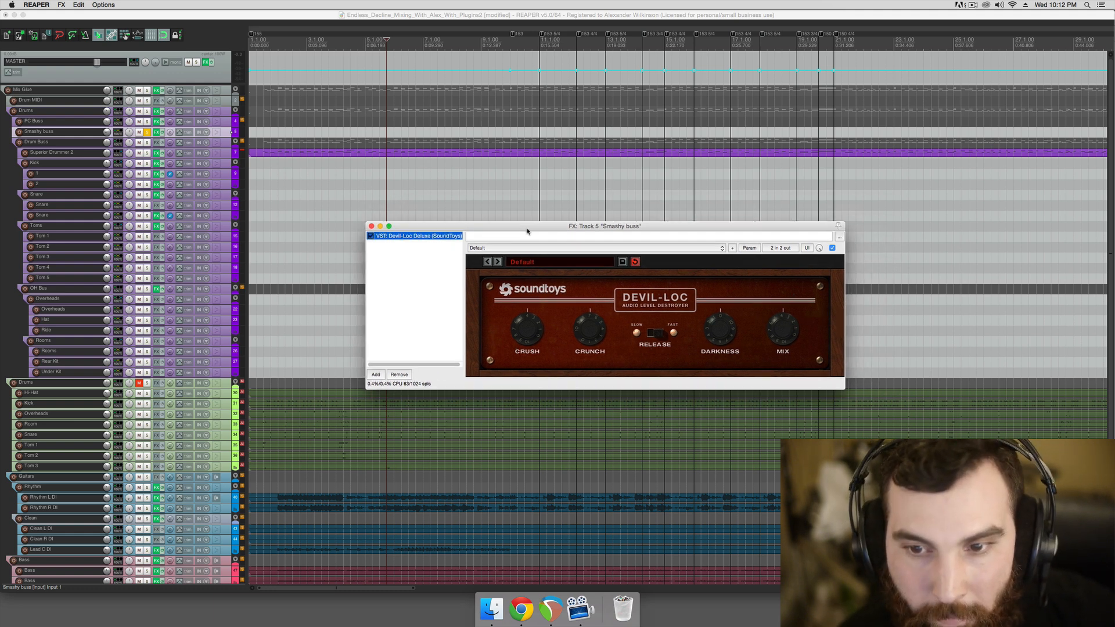
{"action": "left_click", "coordinate": [381, 182]}
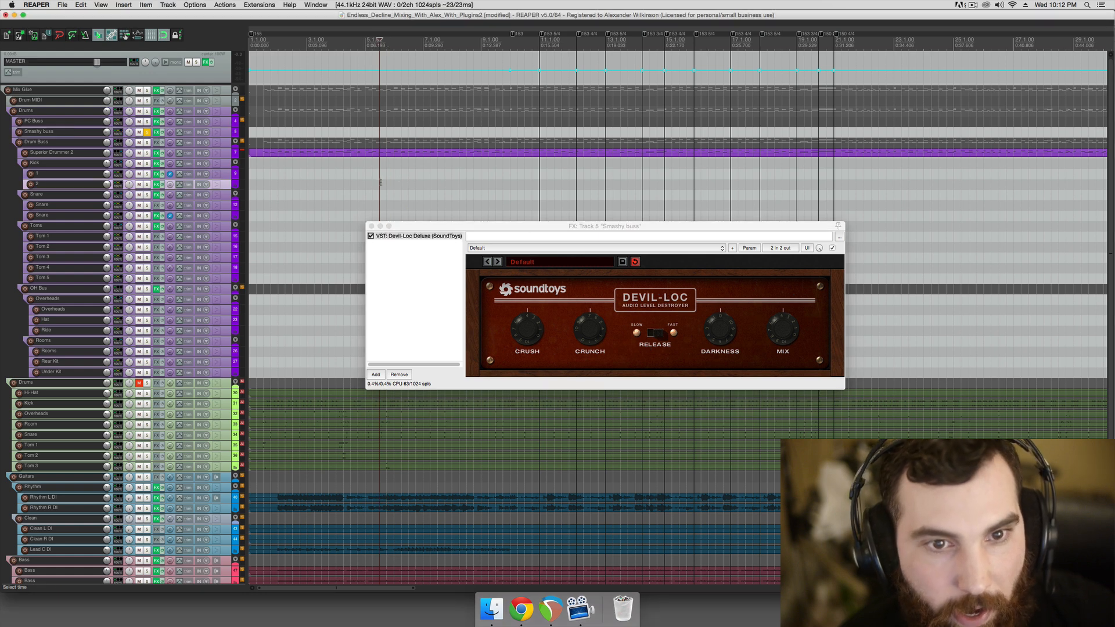
Unsolo the Smashy buss, solo the PC Buss instead, and open the PC Buss effects chain
{"action": "left_click", "coordinate": [147, 132]}
{"action": "left_click", "coordinate": [147, 121]}
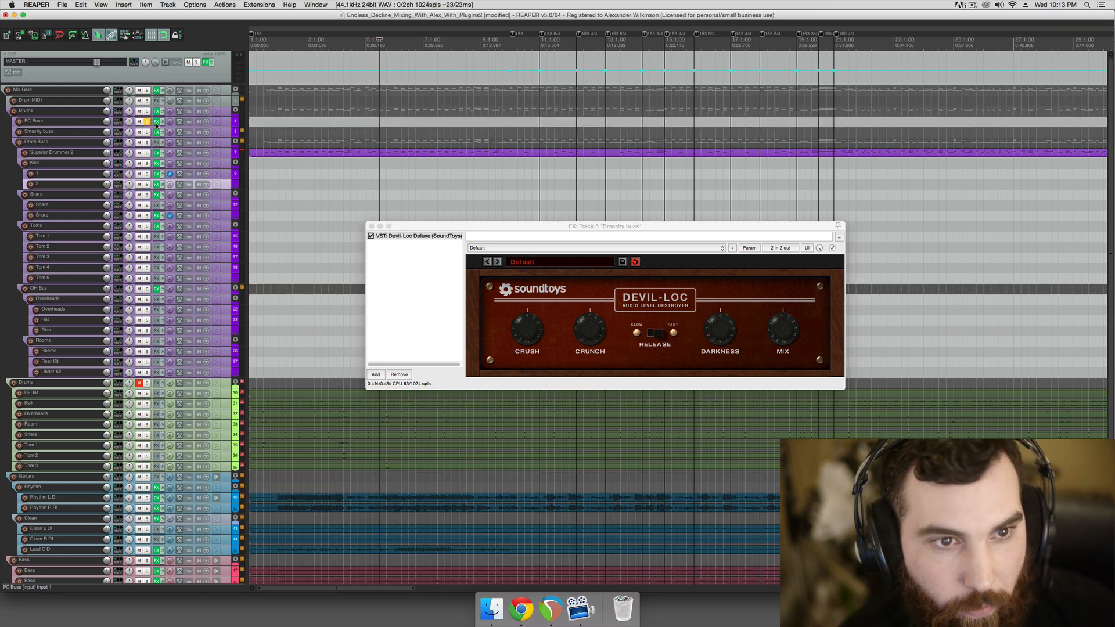
{"action": "left_click", "coordinate": [157, 121]}
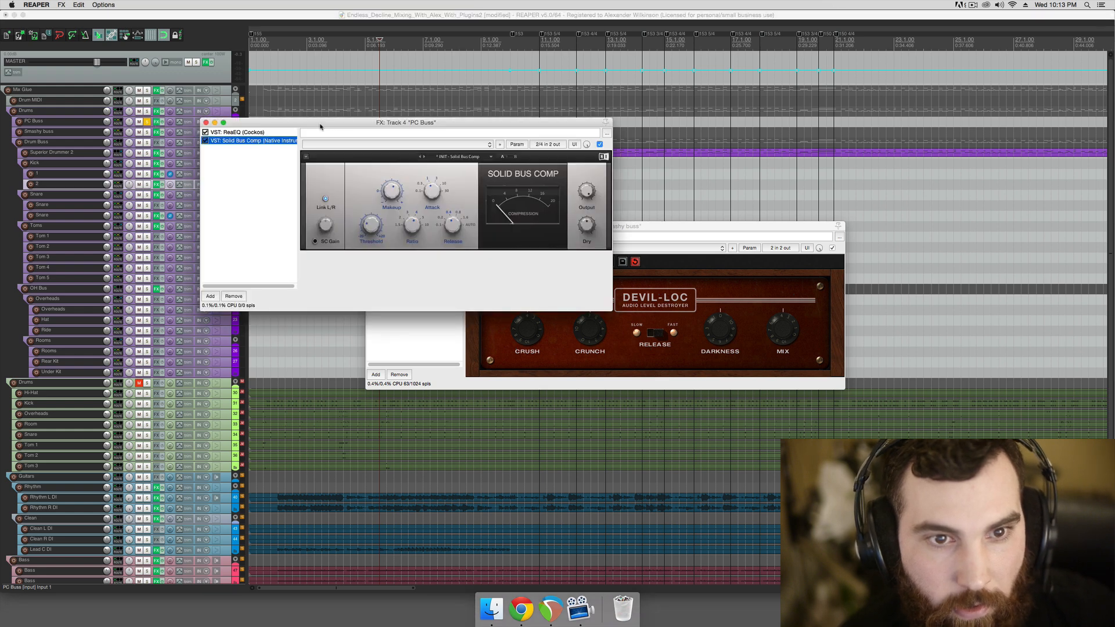
{"action": "left_click_drag", "start_coordinate": [321, 124], "coordinate": [485, 279]}
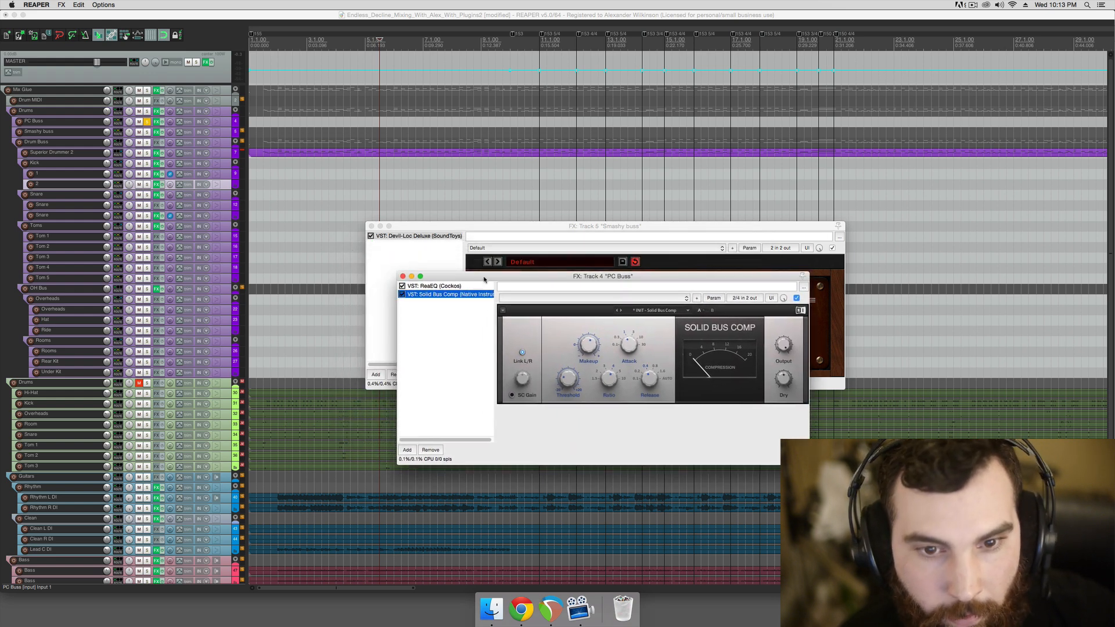
Review the ReaEQ bands on the PC Buss, and bring Solid Bus Comp back into view
{"action": "left_click", "coordinate": [464, 287]}
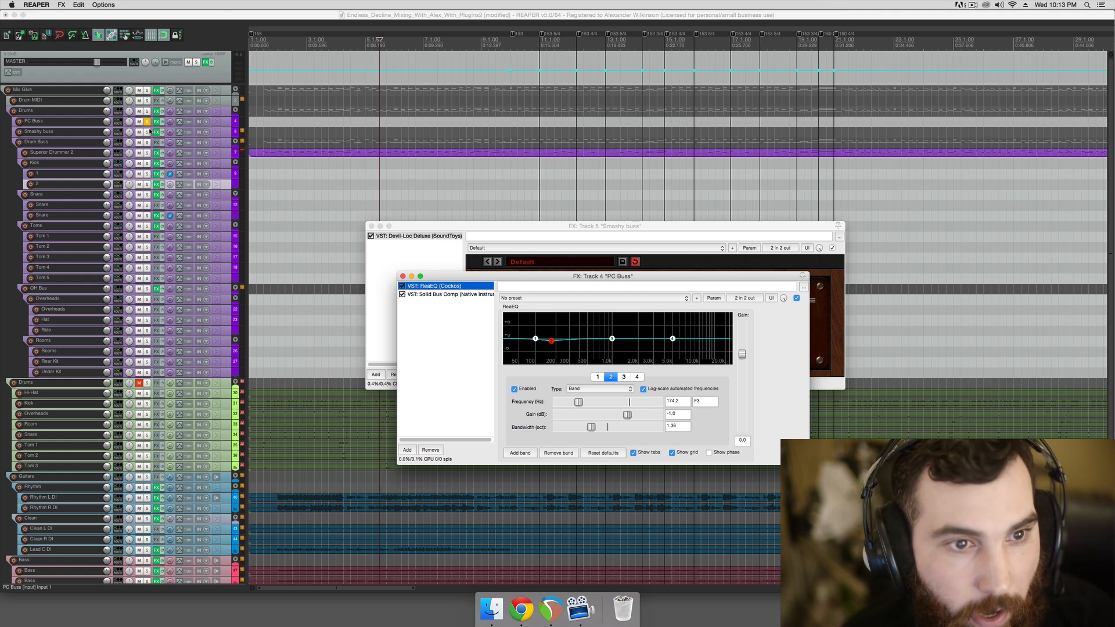
{"action": "left_click", "coordinate": [392, 184]}
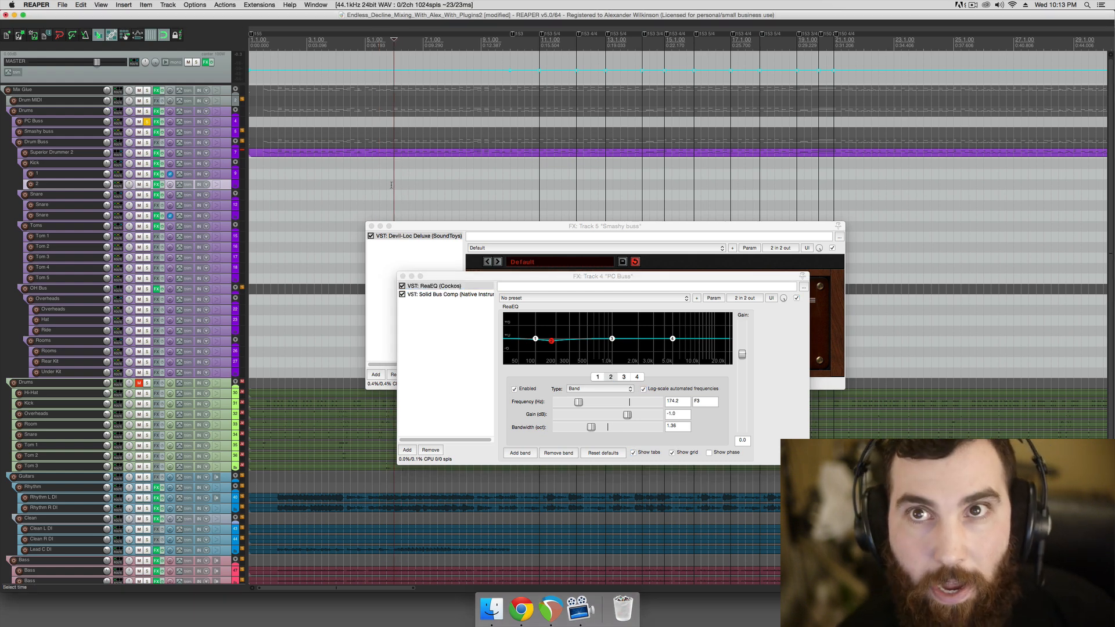
{"action": "left_click", "coordinate": [445, 295]}
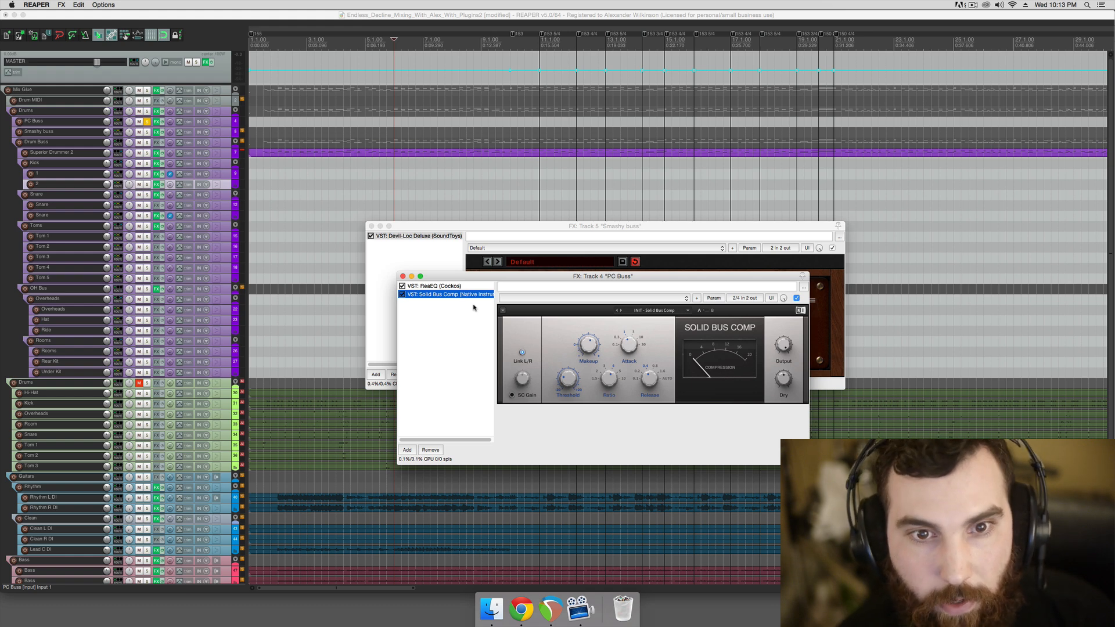
{"action": "left_click", "coordinate": [397, 184]}
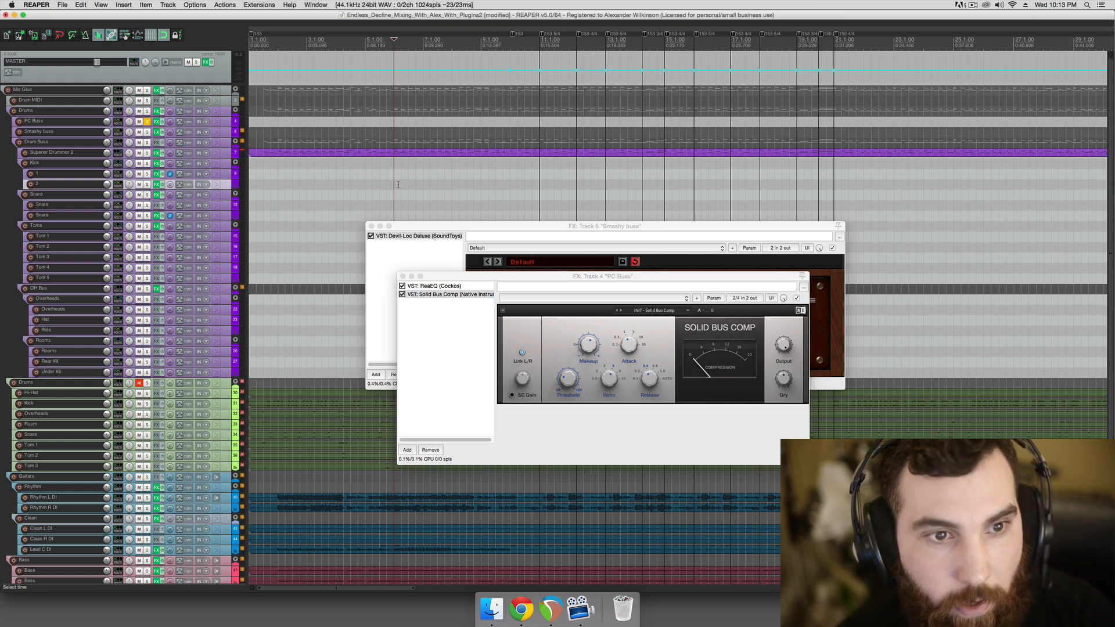
Close the Smashy buss effects window and play the soloed PC Buss from before bar 7
{"action": "left_click", "coordinate": [372, 226]}
{"action": "left_click", "coordinate": [414, 190]}
{"action": "key", "text": "space"}
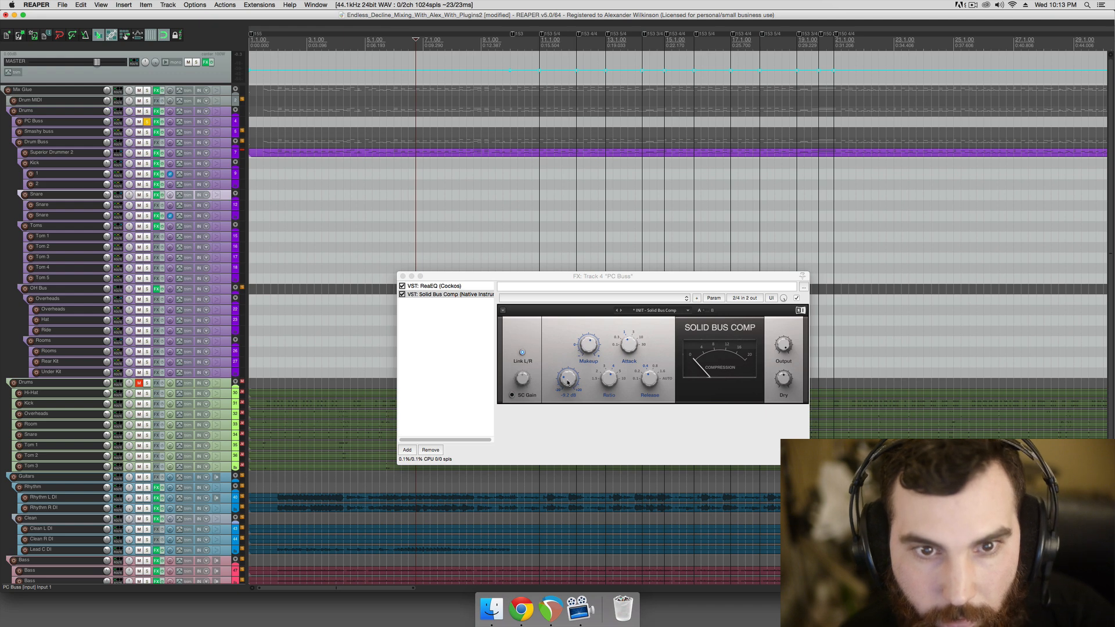
{"action": "key", "text": "space"}
Vary Solid Bus Comp's threshold on the PC Buss and play the section to compare the compression
{"action": "left_click_drag", "start_coordinate": [567, 382], "coordinate": [567, 395]}
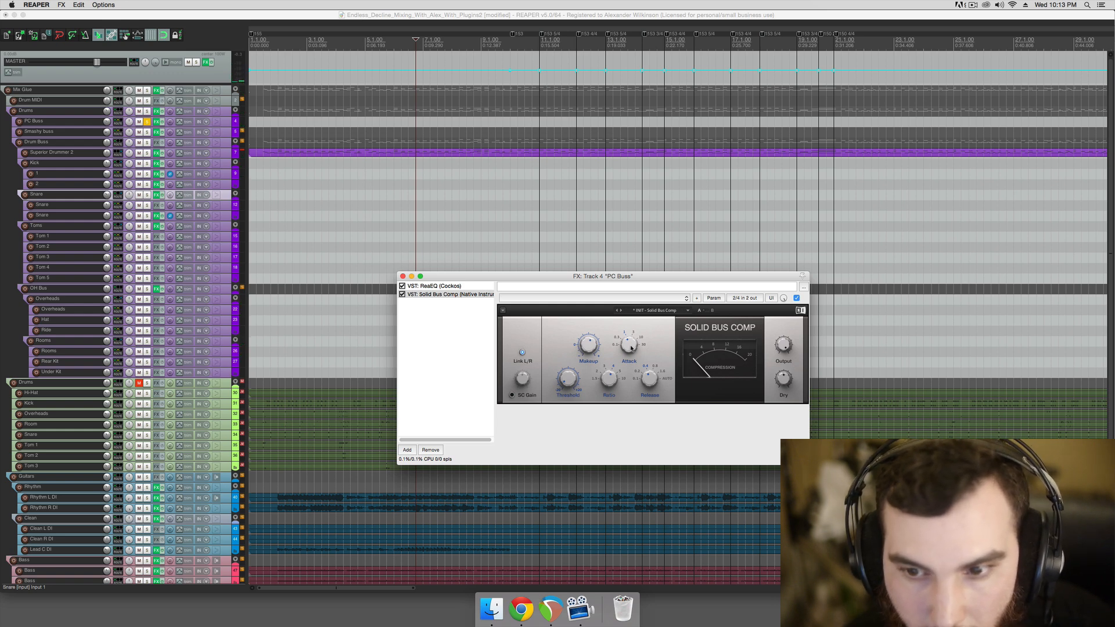
{"action": "key", "text": "space"}
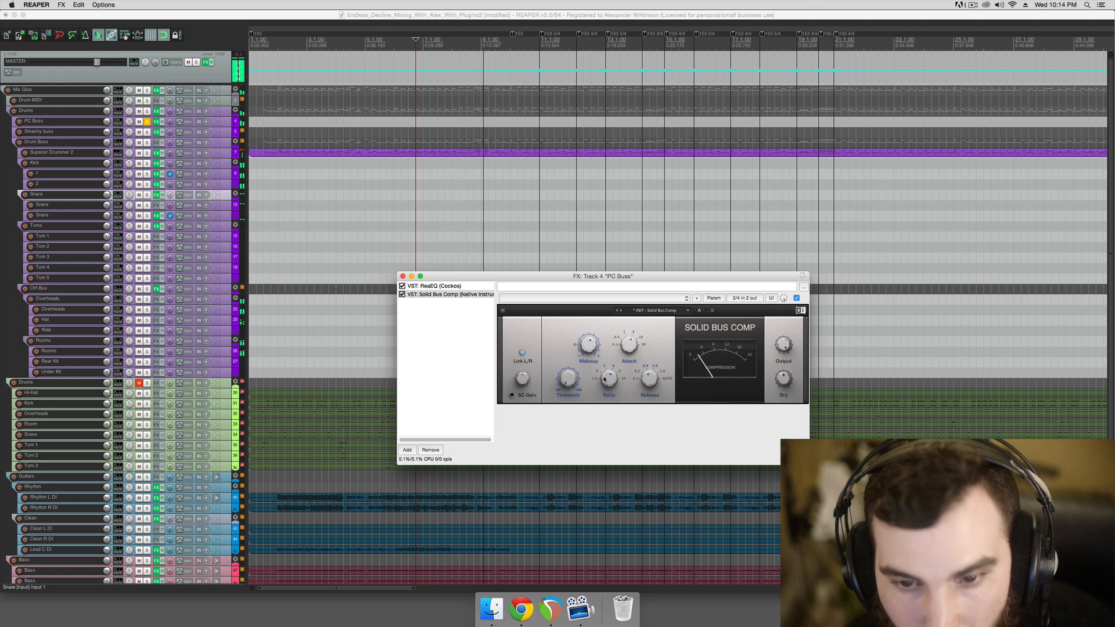
{"action": "left_click_drag", "start_coordinate": [568, 378], "coordinate": [568, 364]}
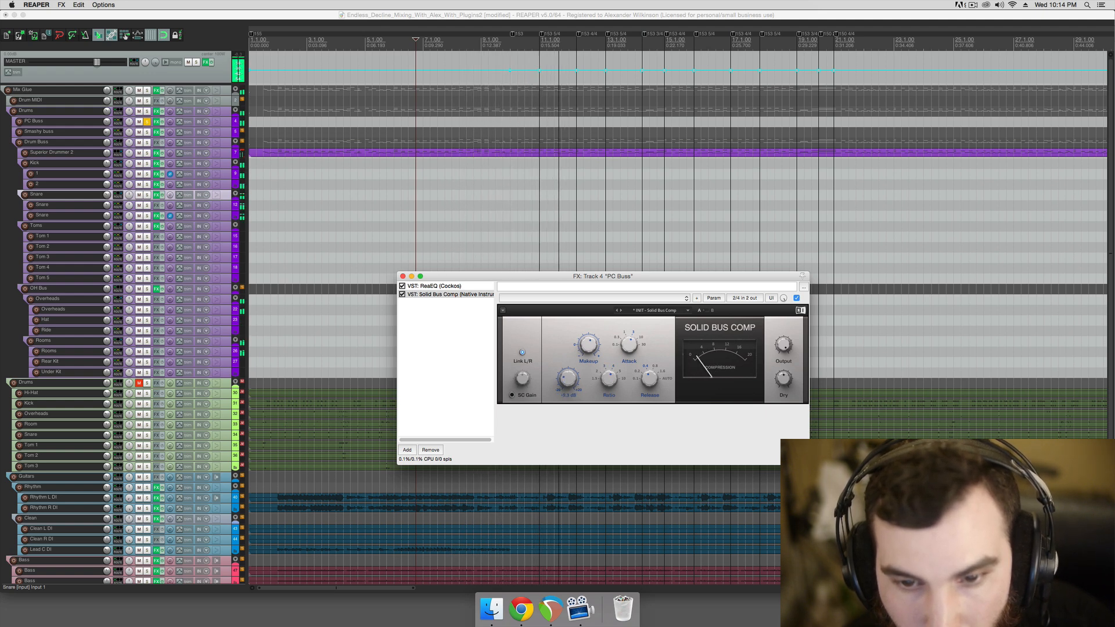
{"action": "key", "text": "space"}
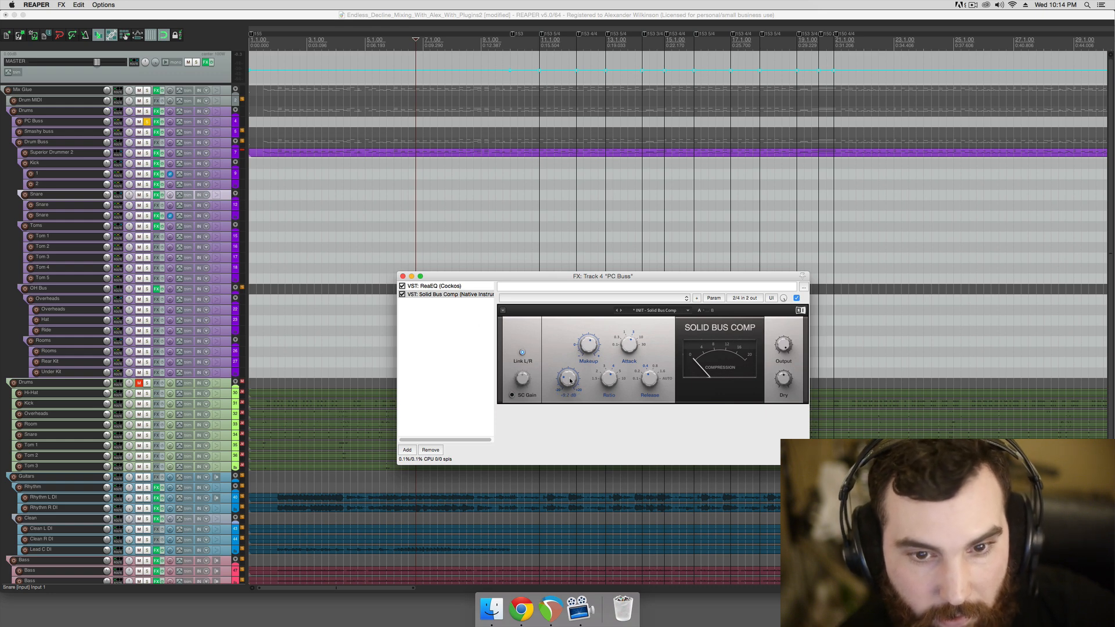
Close the PC Buss effects window, unsolo the PC Buss, and move the edit cursor back between bars 3 and 5
{"action": "left_click", "coordinate": [403, 277]}
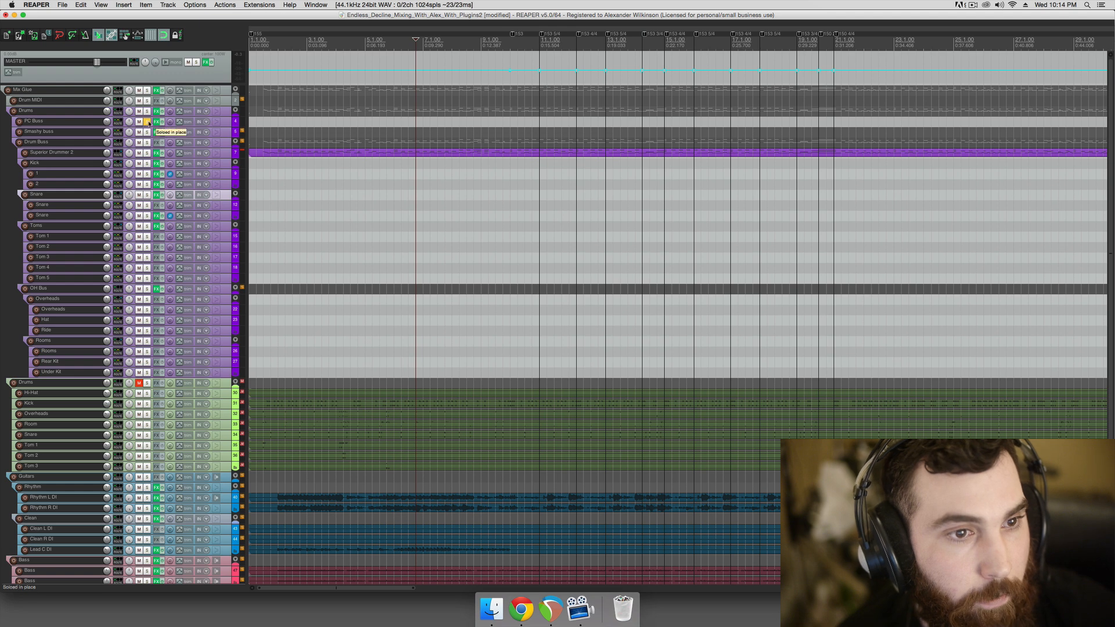
{"action": "left_click", "coordinate": [147, 122]}
{"action": "left_click", "coordinate": [148, 122]}
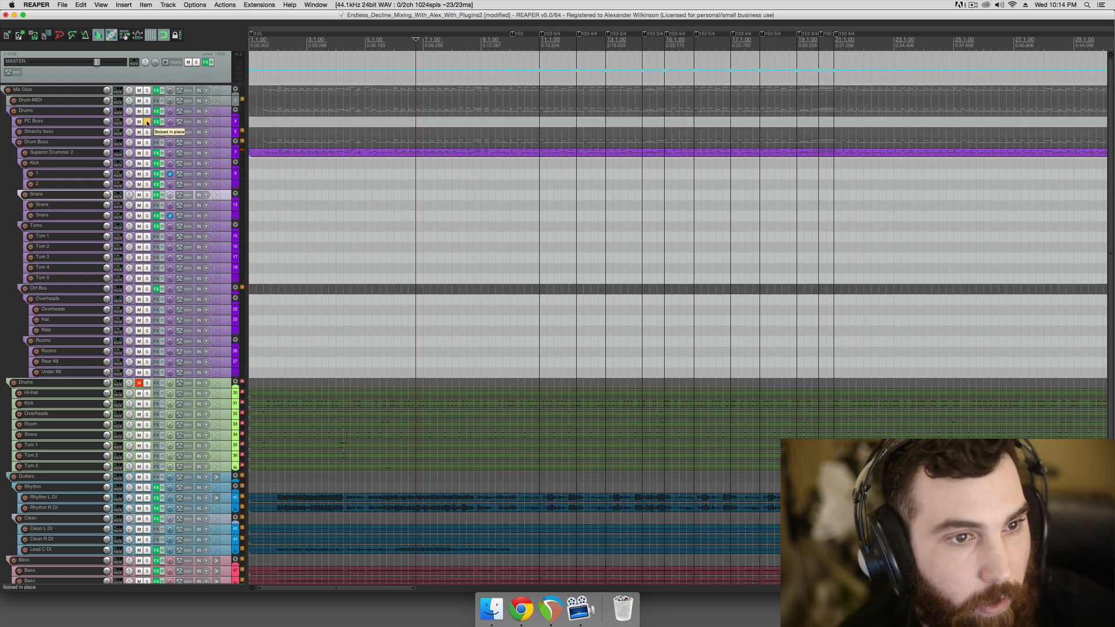
{"action": "left_click", "coordinate": [148, 122]}
{"action": "left_click_drag", "start_coordinate": [351, 379], "coordinate": [360, 472]}
{"action": "left_click", "coordinate": [350, 330]}
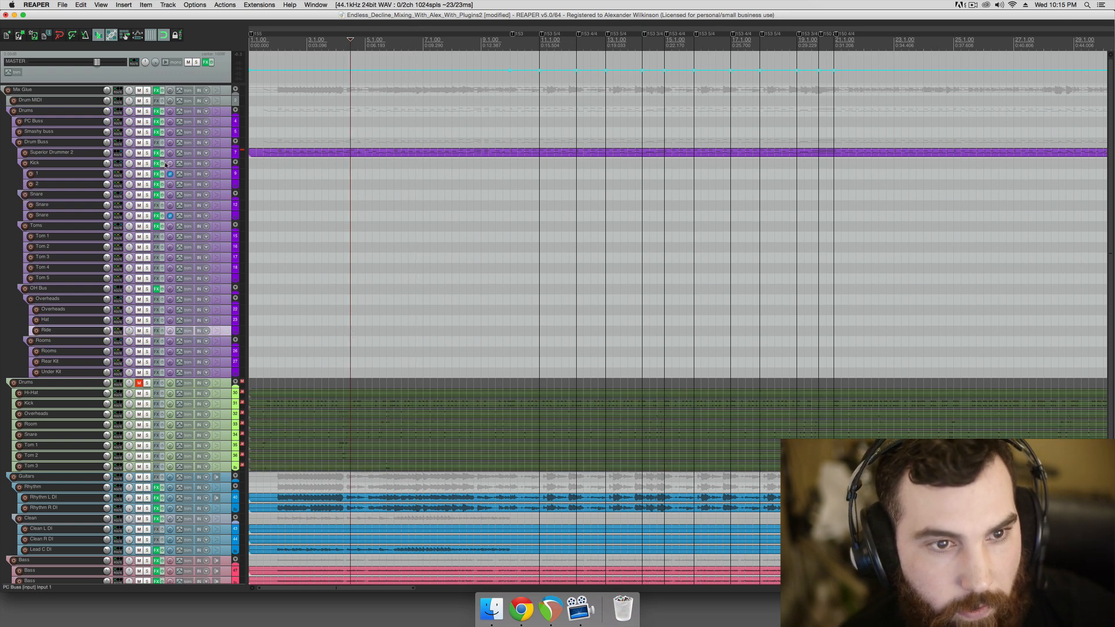
Open the Superior Drummer 2 instrument, dismiss its alert, and choose The Progressive Foundry as the library
{"action": "left_click", "coordinate": [156, 153]}
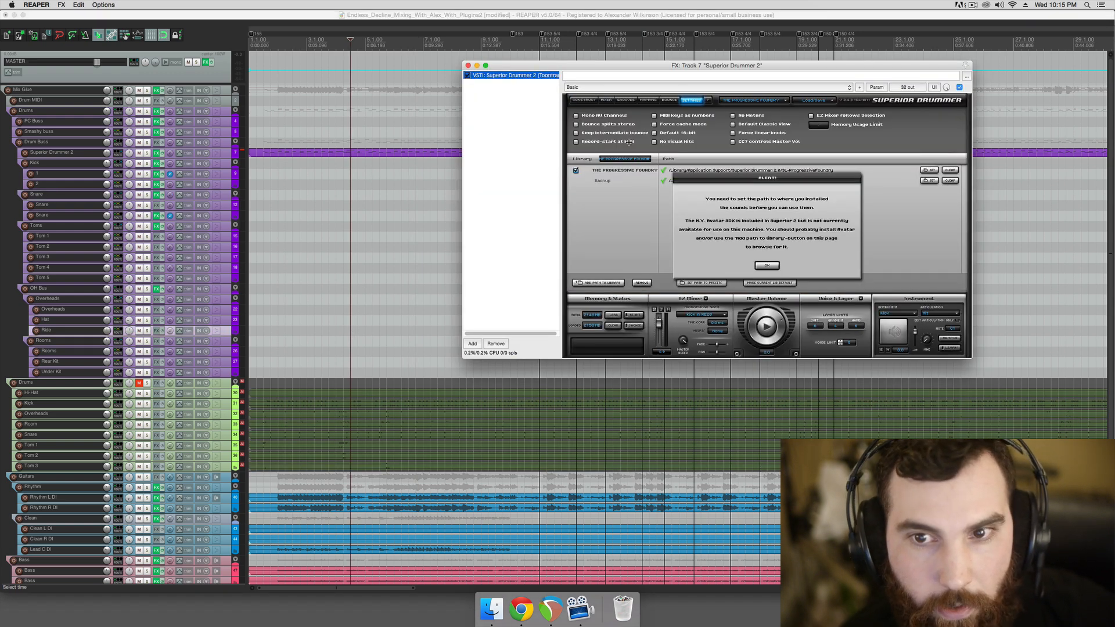
{"action": "left_click", "coordinate": [765, 265]}
{"action": "left_click", "coordinate": [739, 102]}
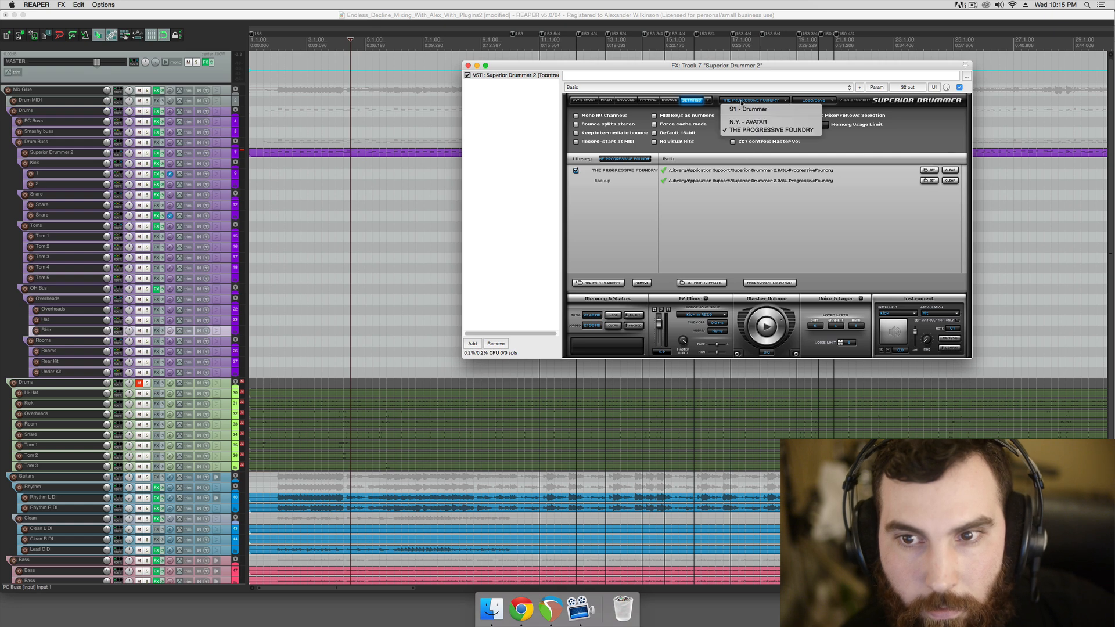
{"action": "left_click", "coordinate": [754, 134]}
Audition the snare on the kit in the Construct view and close the Superior Drummer 2 window
{"action": "left_click", "coordinate": [586, 100]}
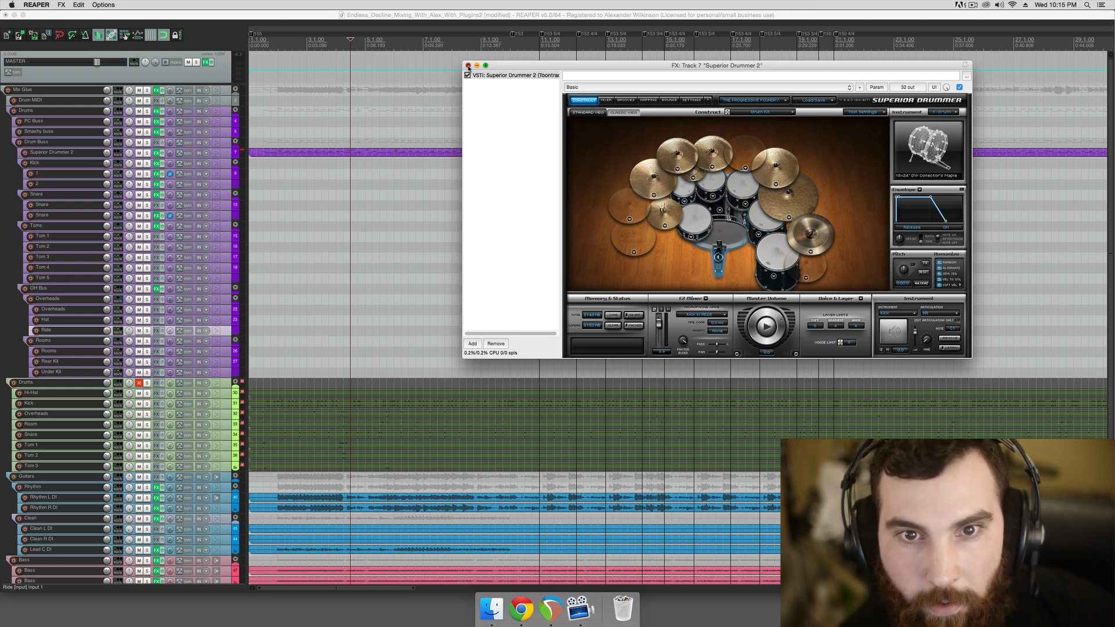
{"action": "left_click", "coordinate": [696, 219]}
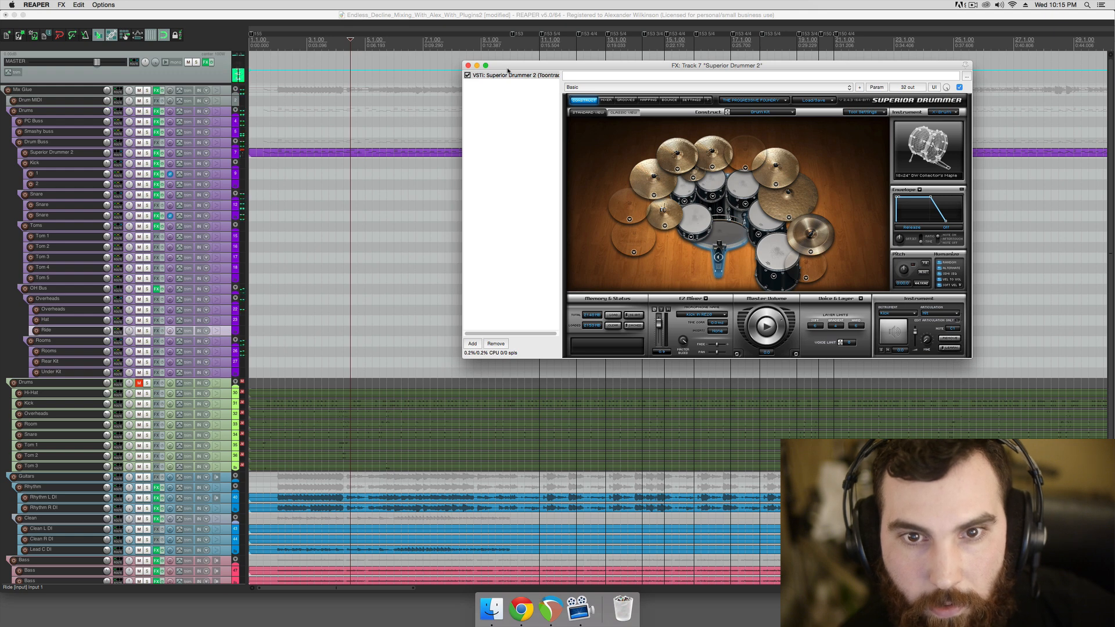
{"action": "left_click", "coordinate": [468, 66]}
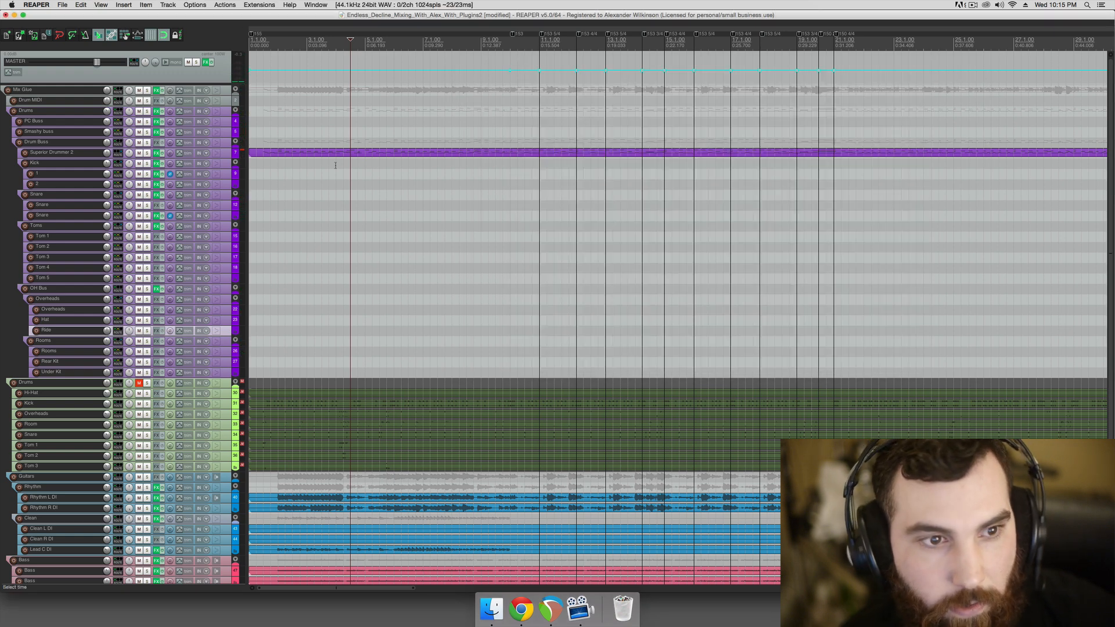
Check the sample loaded in Trigger 2 on the second kick track, and close its effects window
{"action": "left_click", "coordinate": [162, 184]}
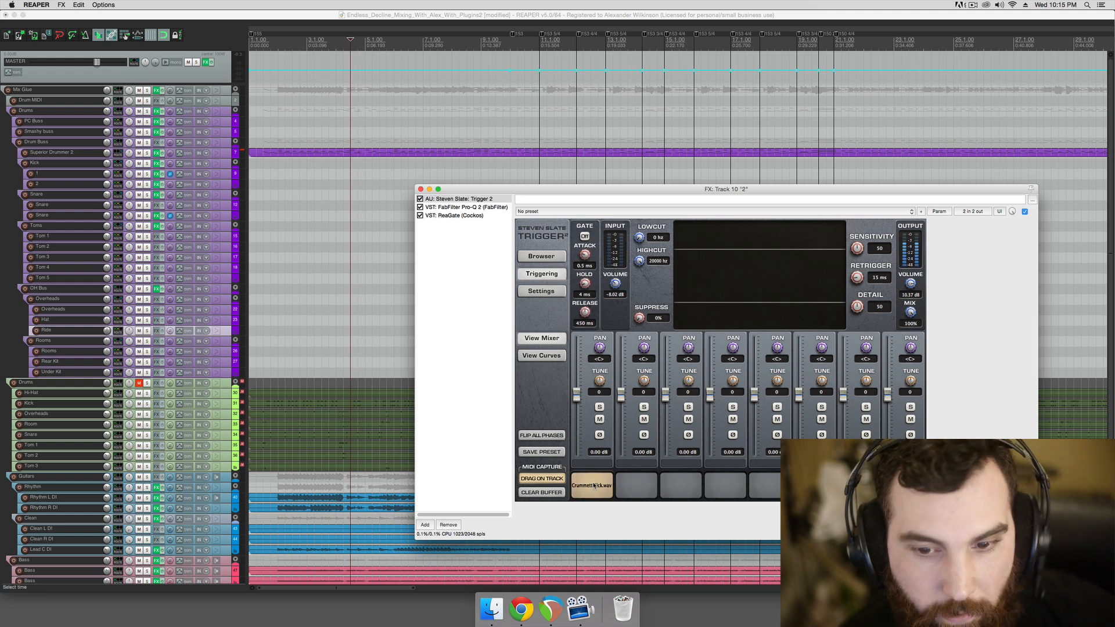
{"action": "left_click", "coordinate": [420, 189]}
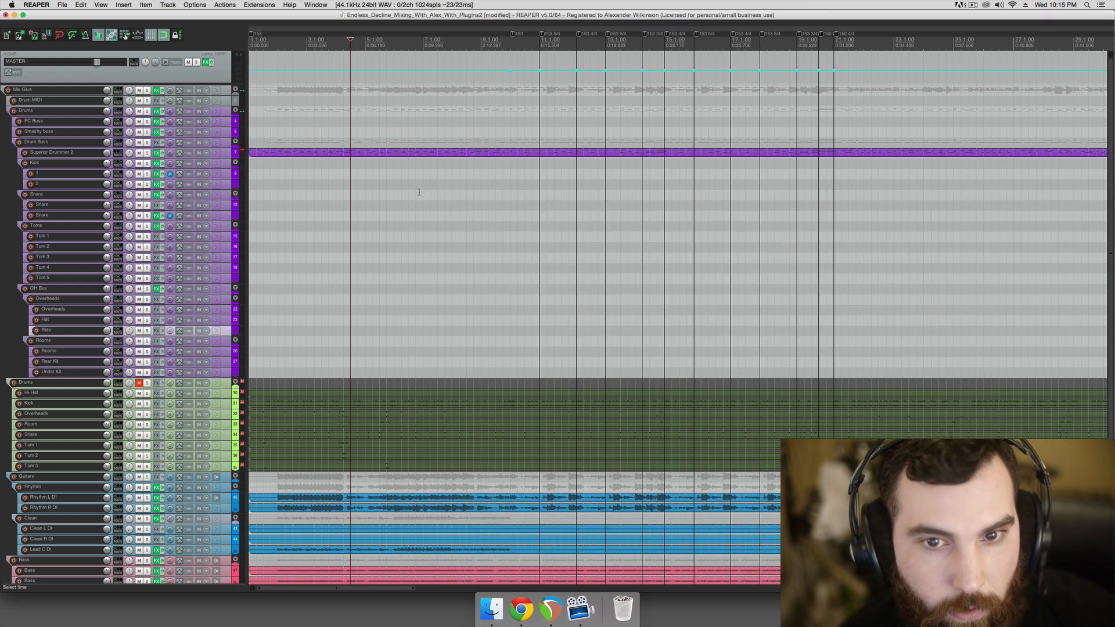
{"action": "left_click", "coordinate": [440, 203]}
{"action": "left_click", "coordinate": [415, 183]}
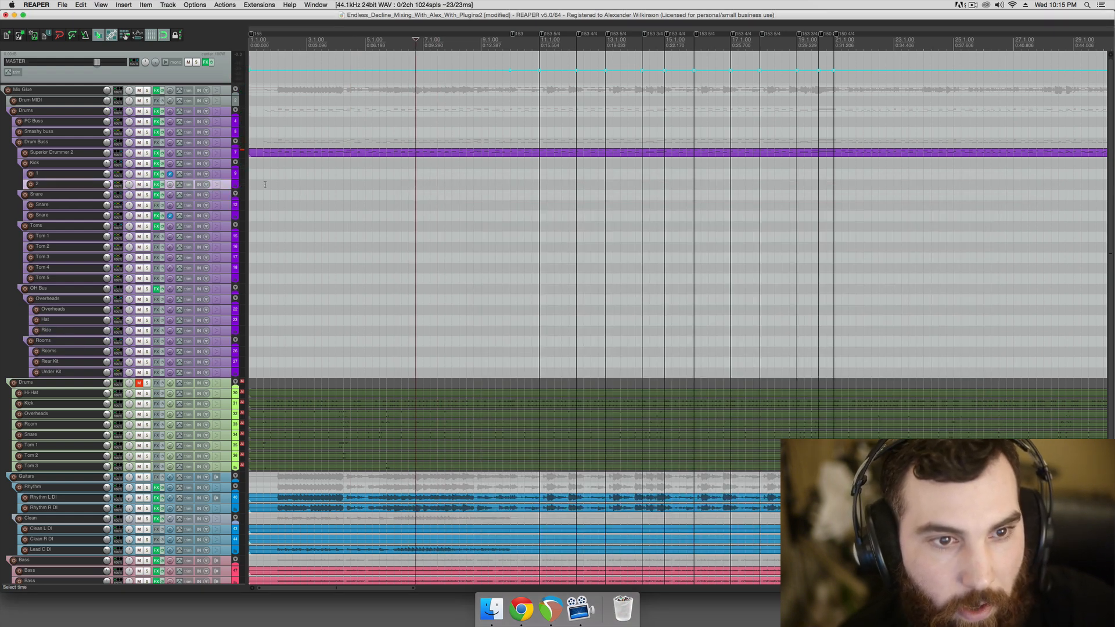
Solo the Kick folder and play it from just before bar 3
{"action": "left_click", "coordinate": [309, 182]}
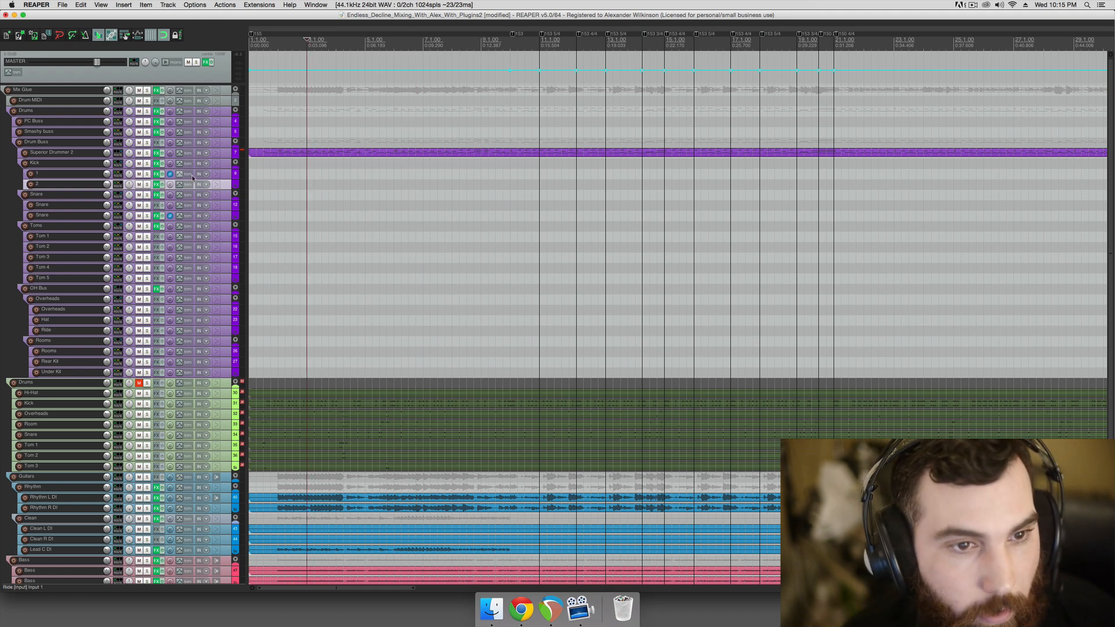
{"action": "left_click", "coordinate": [147, 164]}
{"action": "key", "text": "space"}
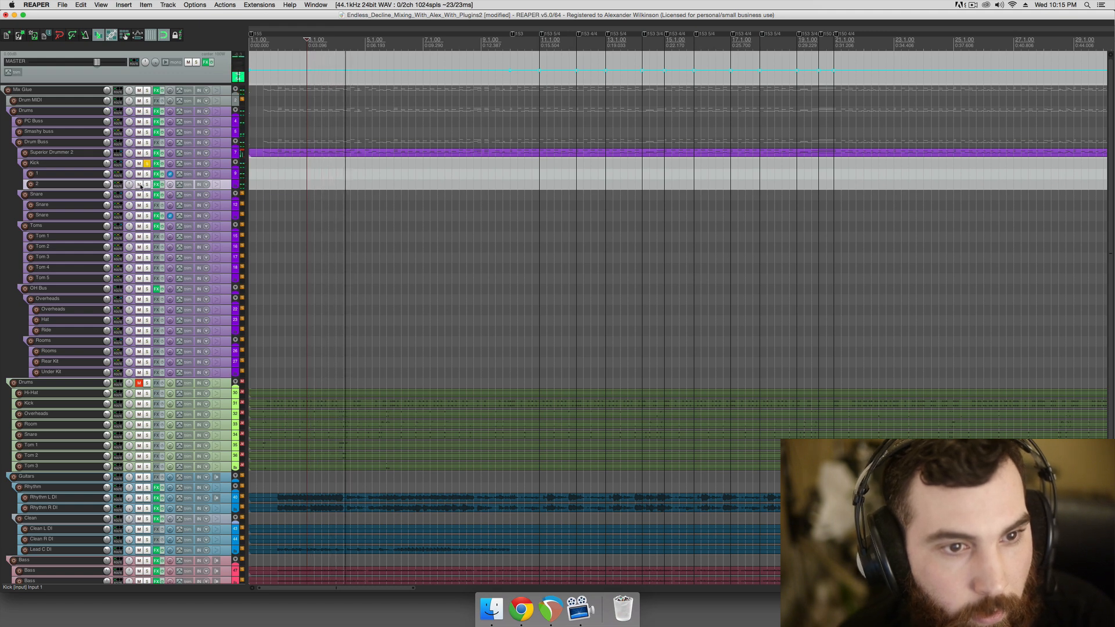
Mute the second kick track while the soloed Kick folder plays, and after stopping, place the edit cursor just past bar 5
{"action": "left_click", "coordinate": [139, 184]}
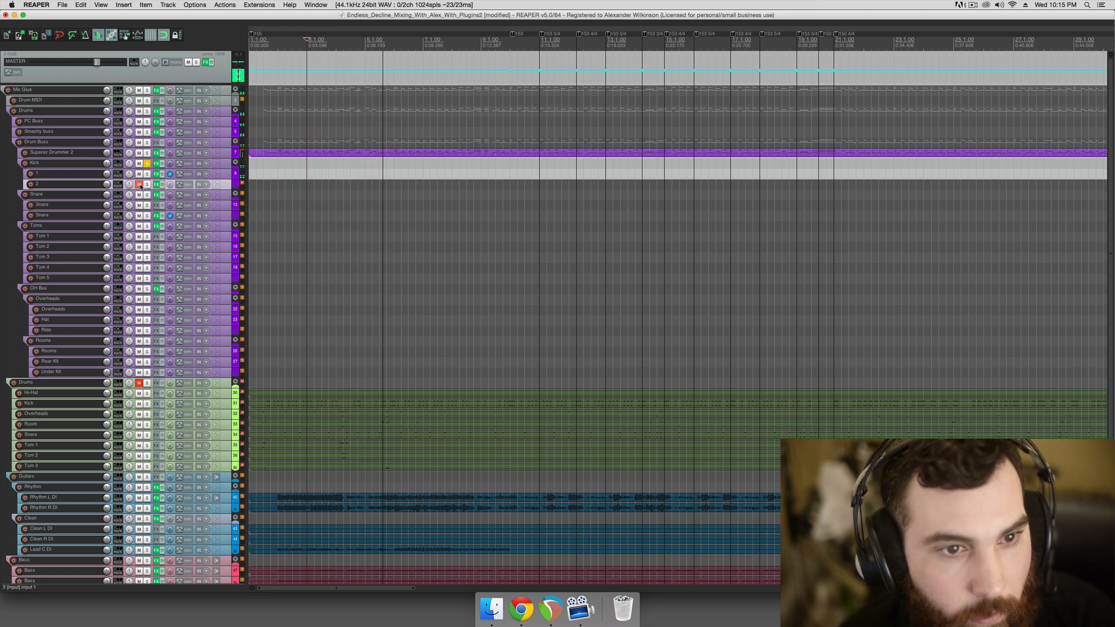
{"action": "key", "text": "space"}
{"action": "left_click", "coordinate": [373, 187]}
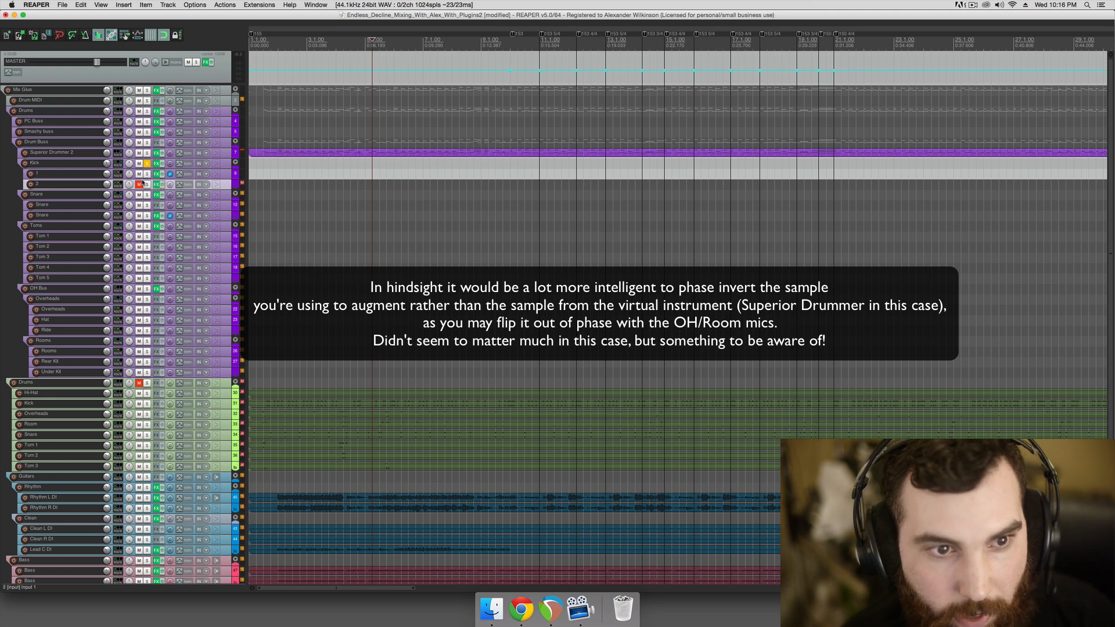
Unmute the second kick track and audition it on its own in solo
{"action": "left_click", "coordinate": [139, 185]}
{"action": "left_click", "coordinate": [147, 184]}
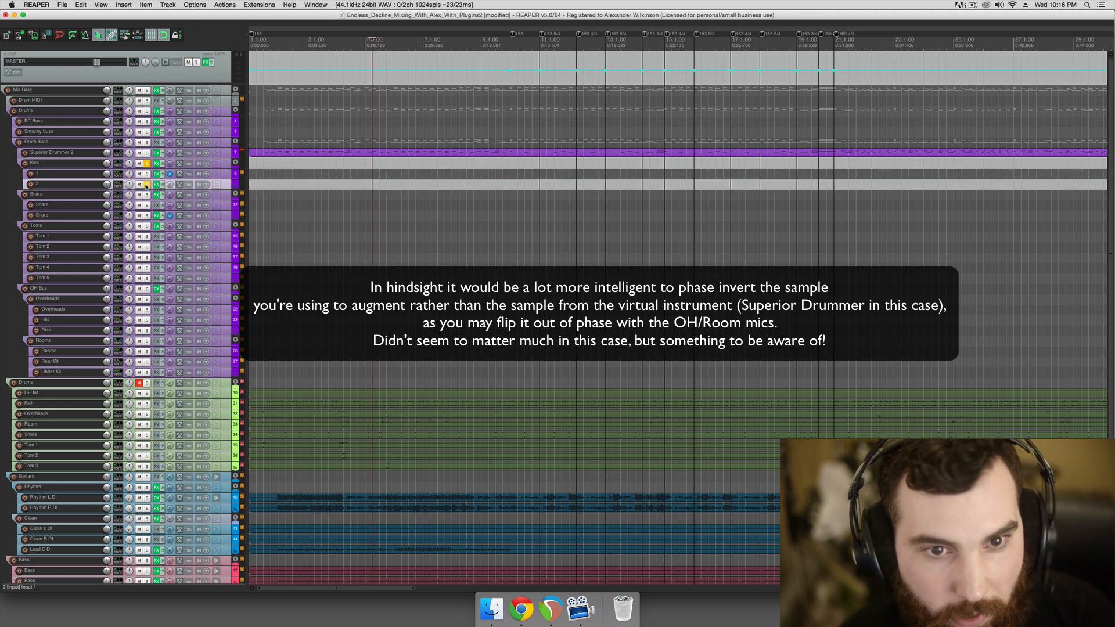
{"action": "key", "text": "space"}
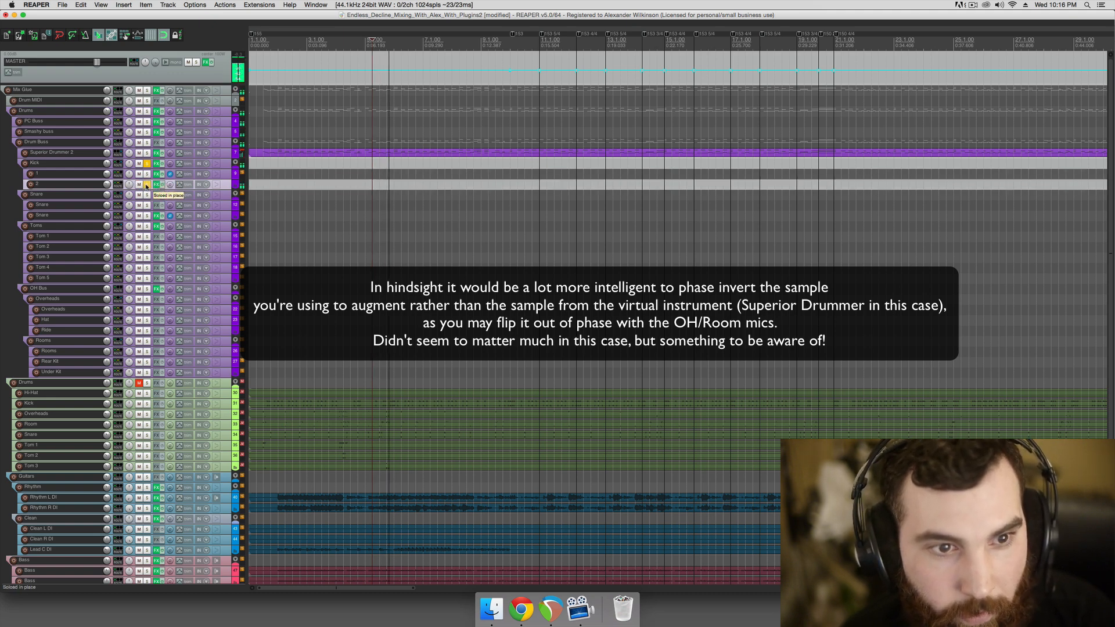
{"action": "key", "text": "space"}
Clear the second kick track's solo and play both kick tracks together
{"action": "left_click", "coordinate": [146, 185]}
{"action": "key", "text": "space"}
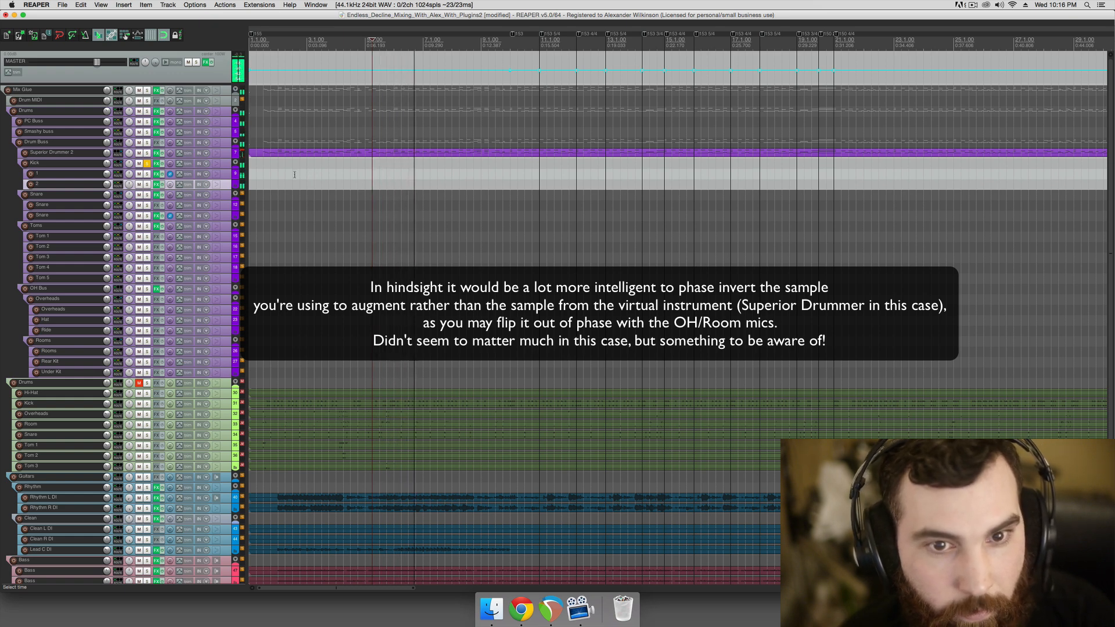
{"action": "key", "text": "space"}
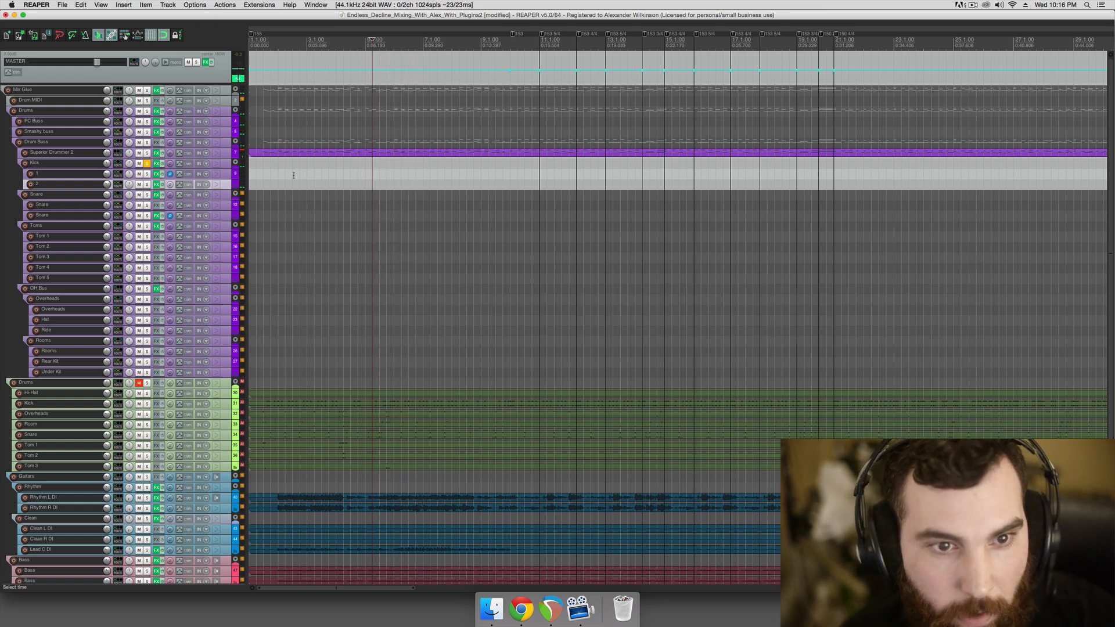
{"action": "left_click", "coordinate": [228, 175]}
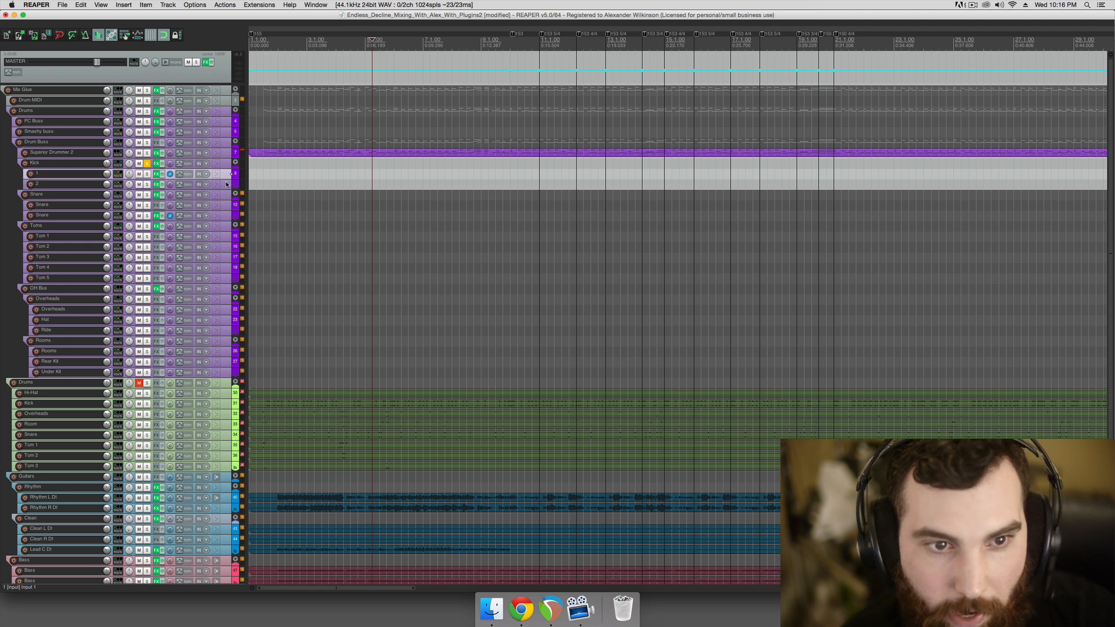
{"action": "left_click", "coordinate": [227, 184]}
{"action": "left_click", "coordinate": [227, 178]}
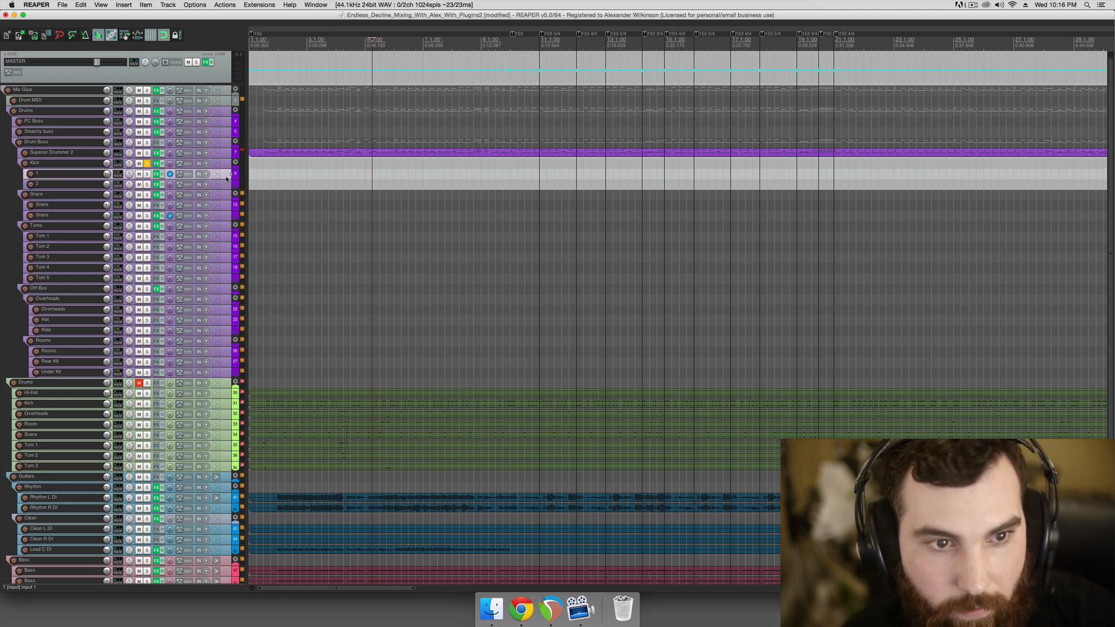
{"action": "left_click", "coordinate": [225, 184]}
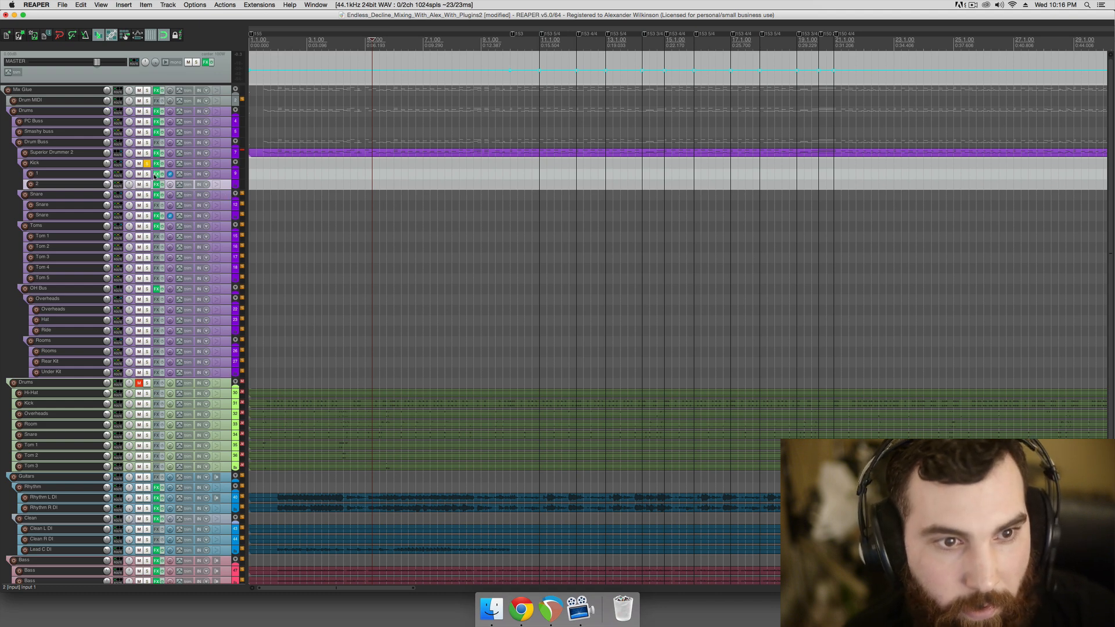
Replace the Kick folder's solo with a brief solo audition of the Snare folder
{"action": "left_click", "coordinate": [147, 164]}
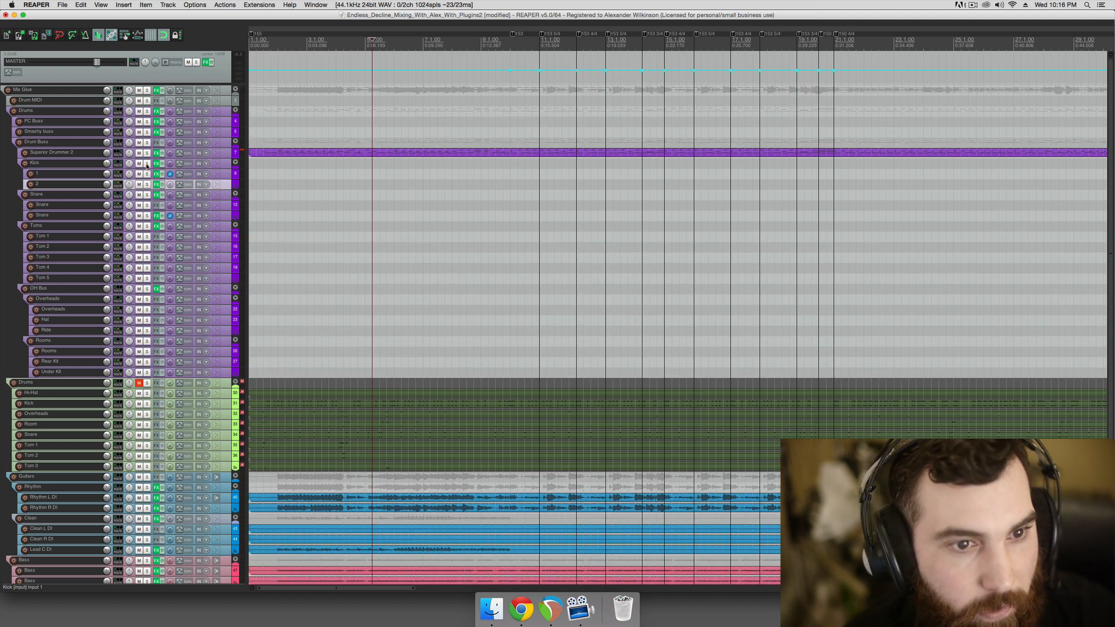
{"action": "left_click", "coordinate": [90, 196]}
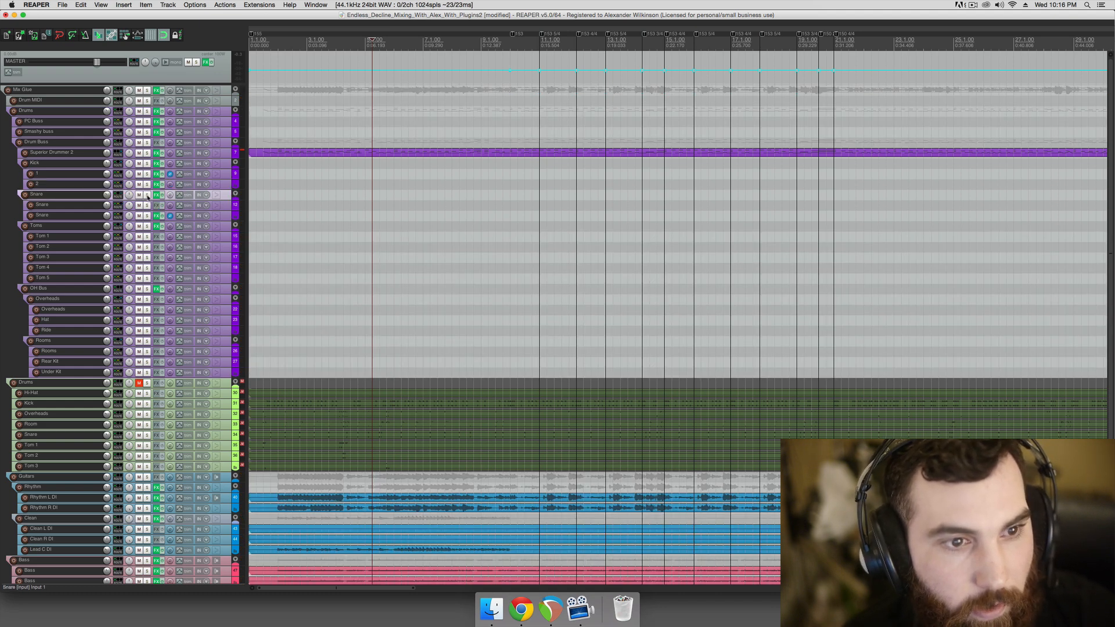
{"action": "left_click", "coordinate": [147, 195]}
{"action": "key", "text": "space"}
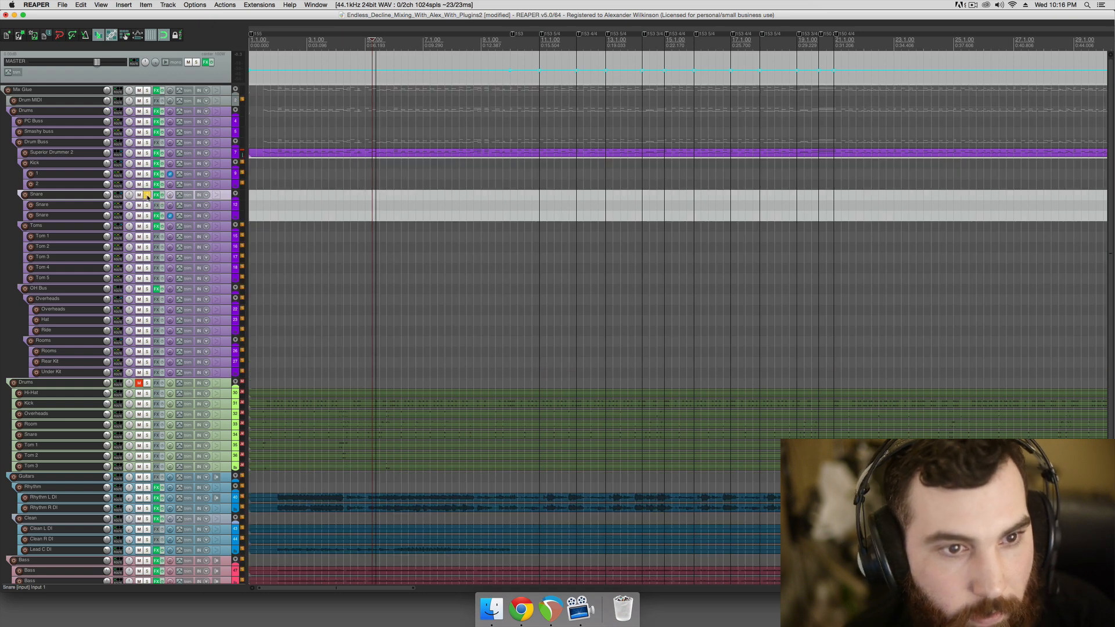
{"action": "left_click", "coordinate": [147, 195]}
{"action": "left_click", "coordinate": [96, 165]}
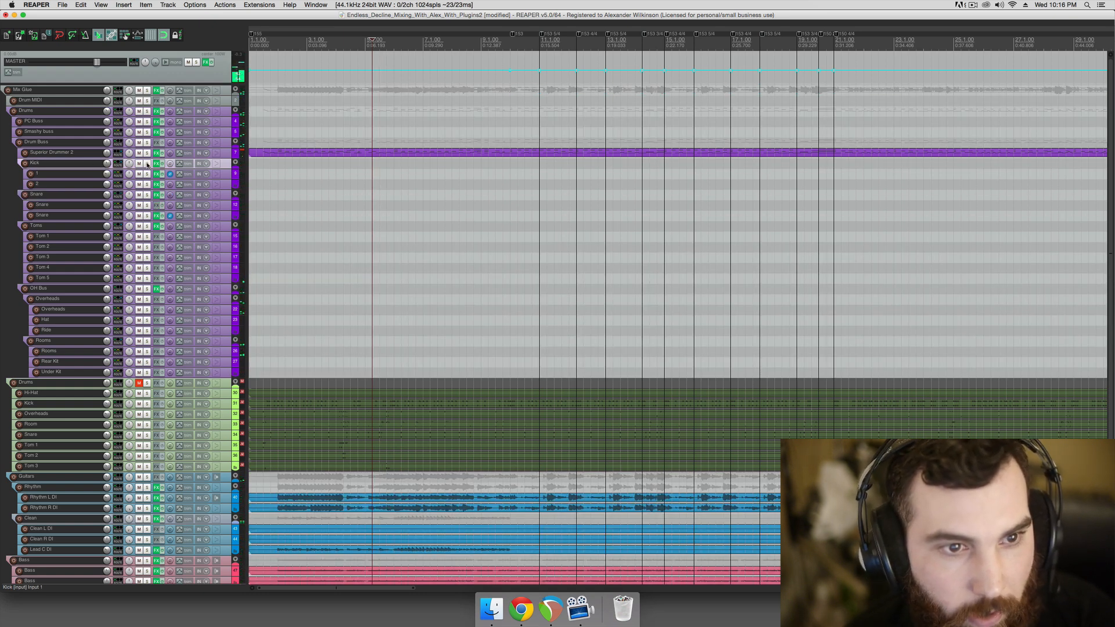
Solo the Kick folder and view its FabFilter Pro-Q 2 curve, with the effects window moved clear of the track list
{"action": "left_click", "coordinate": [147, 163]}
{"action": "left_click", "coordinate": [156, 163]}
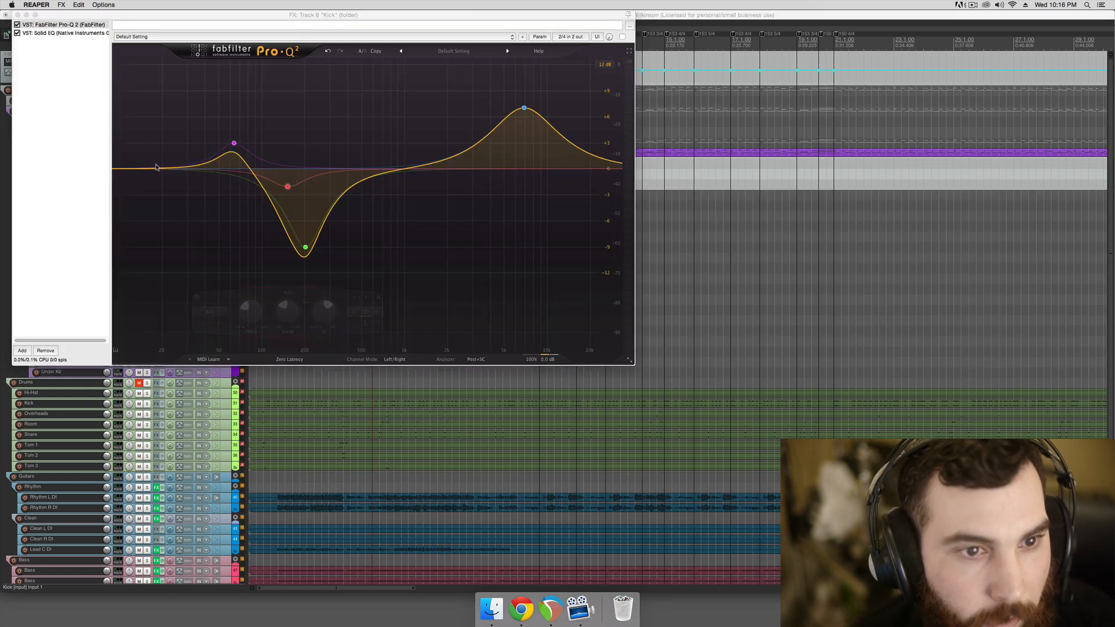
{"action": "left_click_drag", "start_coordinate": [116, 15], "coordinate": [568, 187]}
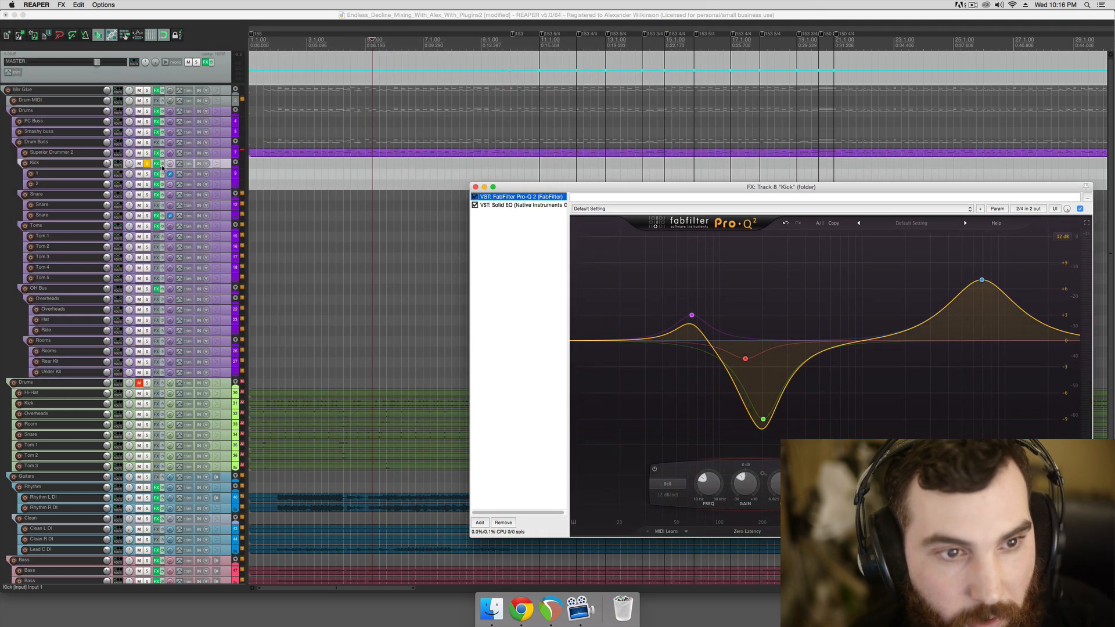
Rename the second kick track as "Triggered One Shot"
{"action": "left_click", "coordinate": [93, 186]}
{"action": "double_click", "coordinate": [93, 186]}
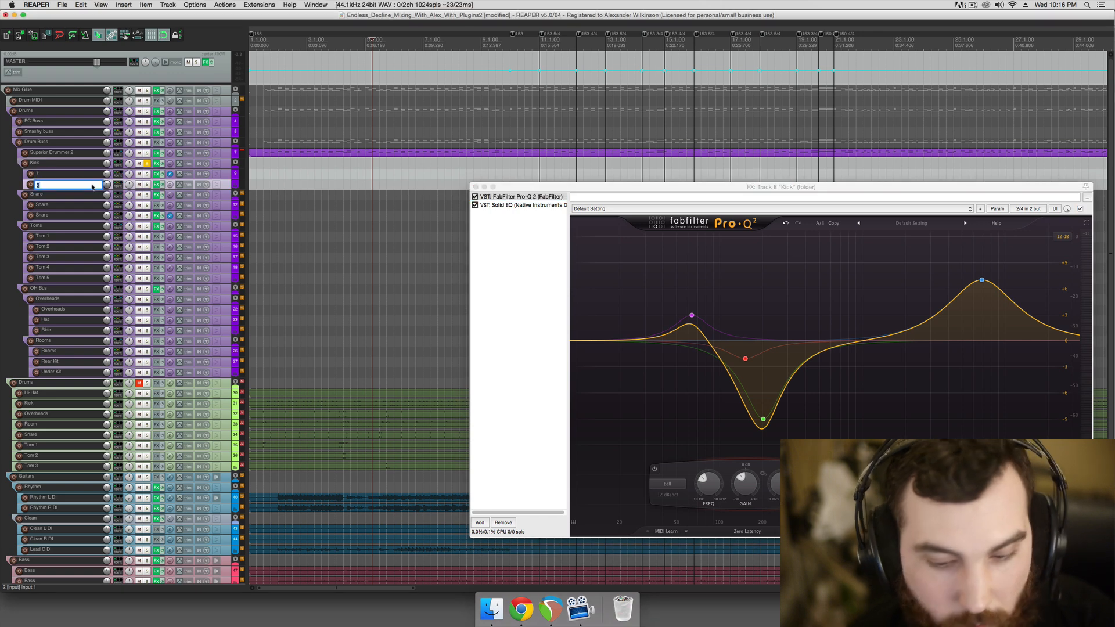
{"action": "type", "text": "Triggered "}
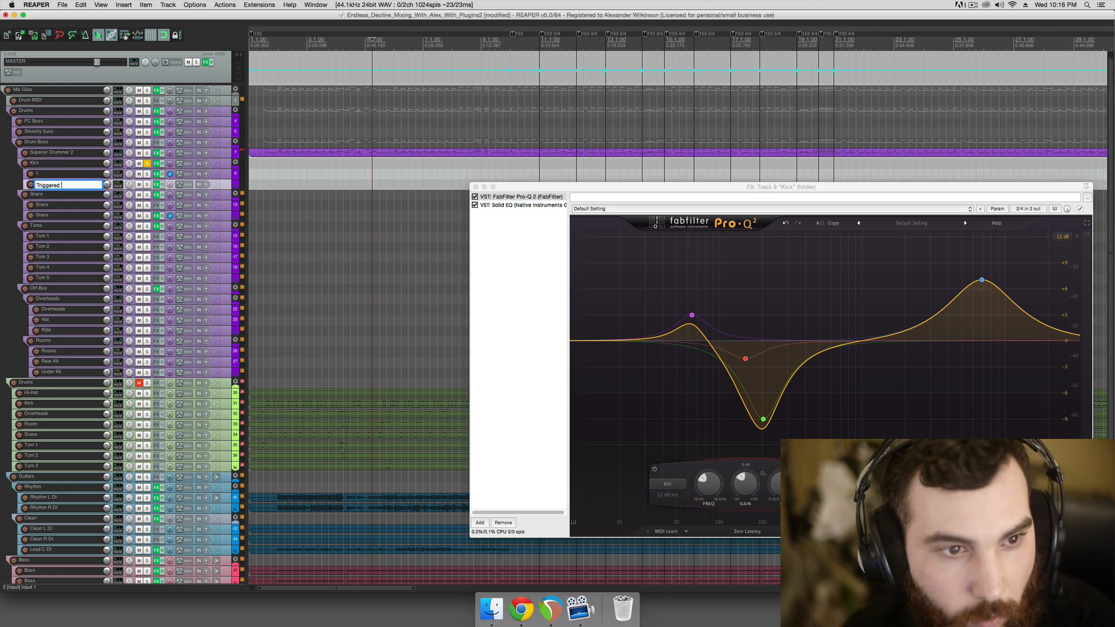
{"action": "type", "text": "One HShot"}
{"action": "key", "text": "Return"}
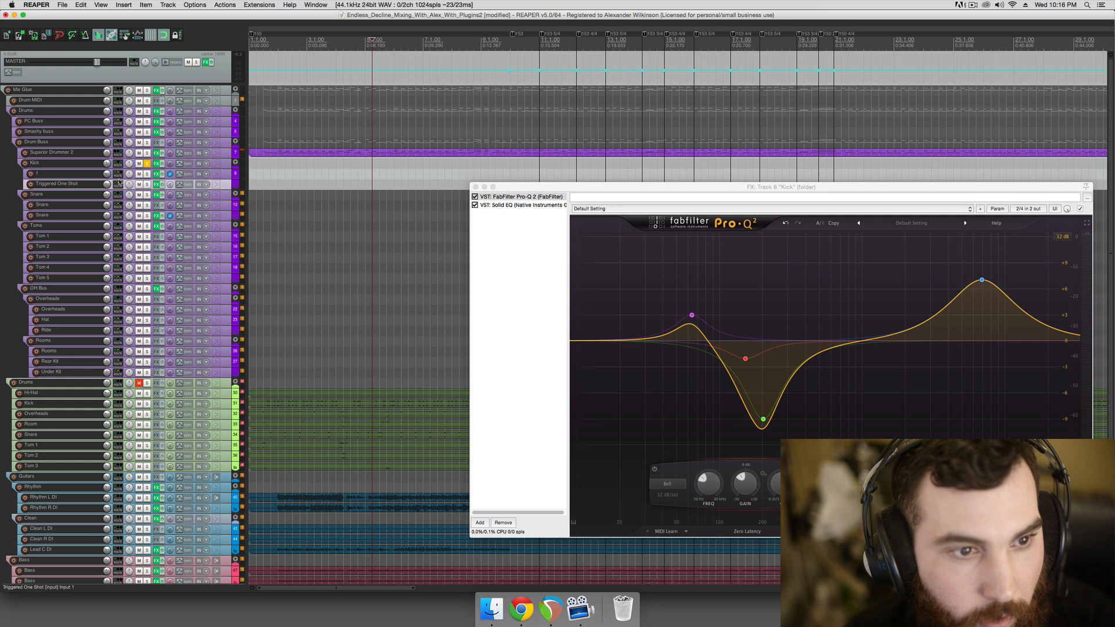
Rename the first kick track as "Superior Kick Midi"
{"action": "double_click", "coordinate": [76, 176]}
{"action": "type", "text": "Su"}
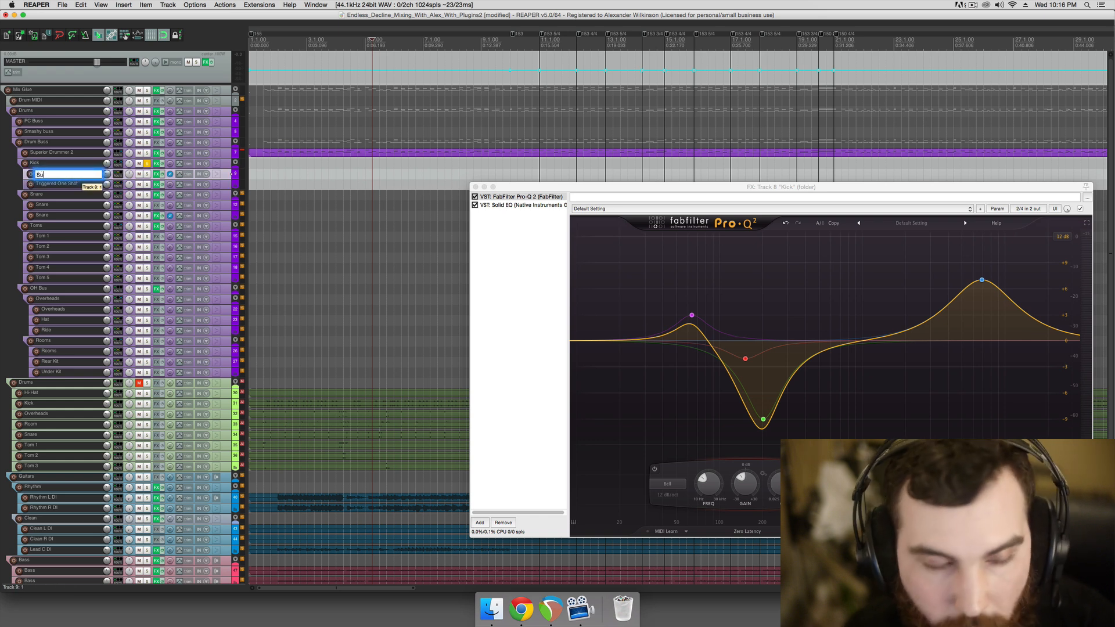
{"action": "type", "text": "perior Kick mi"}
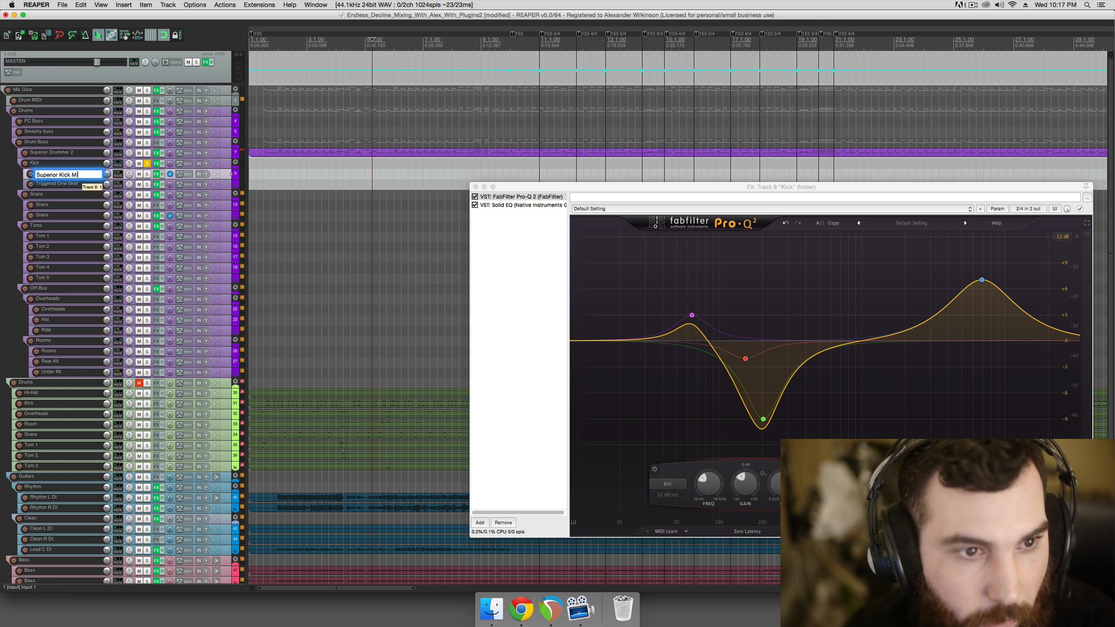
{"action": "type", "text": "di"}
{"action": "key", "text": "Return"}
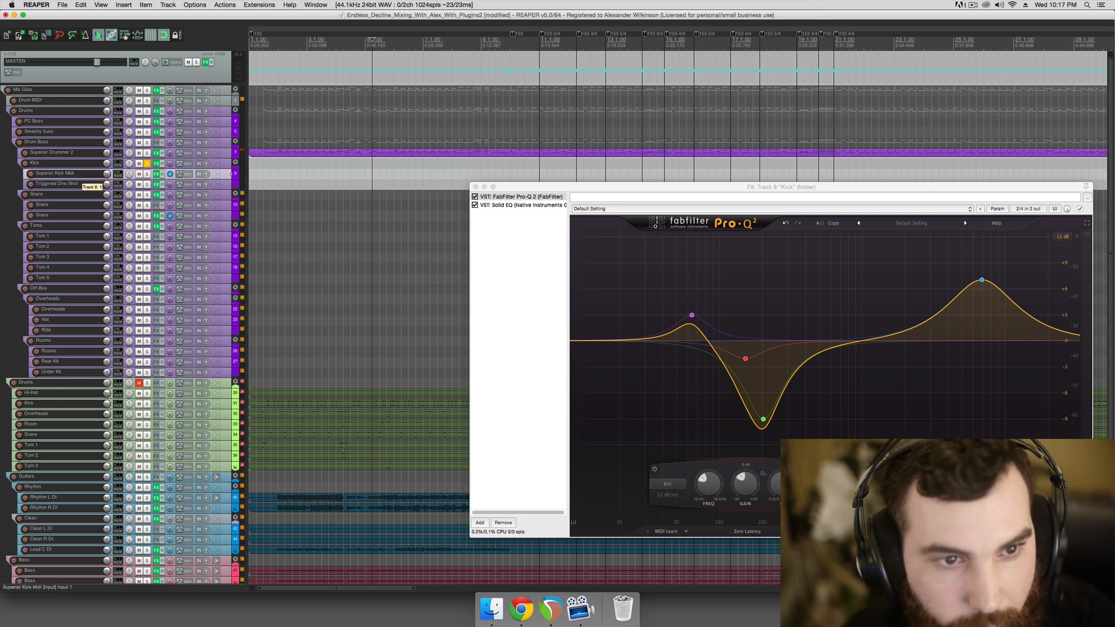
Compare the Solid EQ and FabFilter Pro-Q 2 settings on the Kick folder, and close its effects window
{"action": "left_click", "coordinate": [522, 207]}
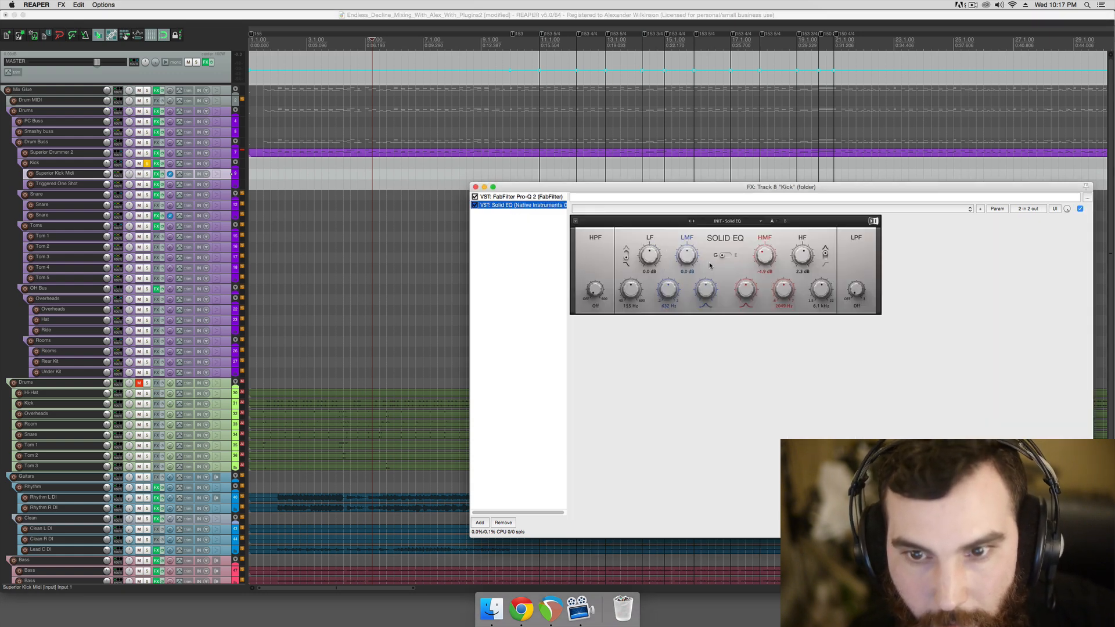
{"action": "left_click", "coordinate": [504, 197]}
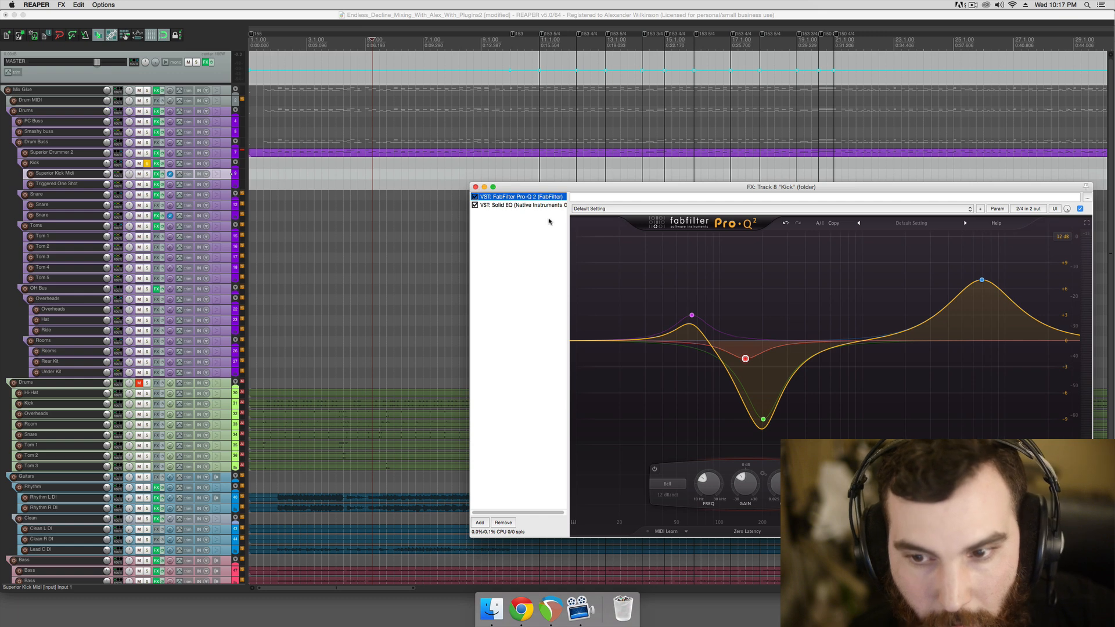
{"action": "left_click", "coordinate": [475, 187]}
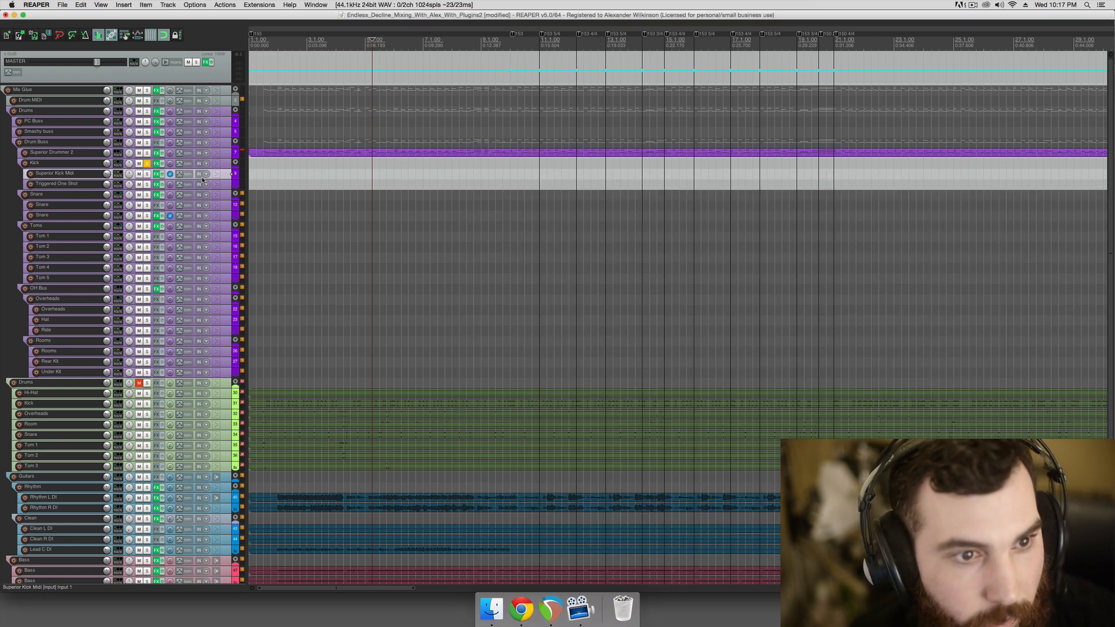
Check the low-cut filter in FabFilter Pro-Q 2 on the Superior Kick Midi track, and close its effects window
{"action": "left_click", "coordinate": [157, 173]}
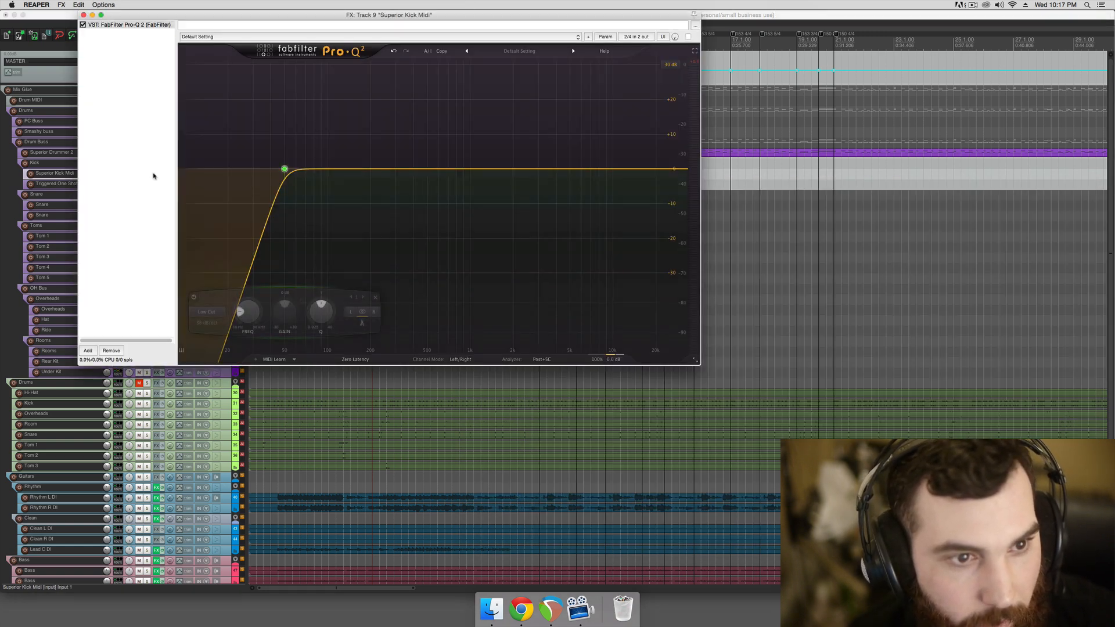
{"action": "left_click_drag", "start_coordinate": [130, 15], "coordinate": [462, 157]}
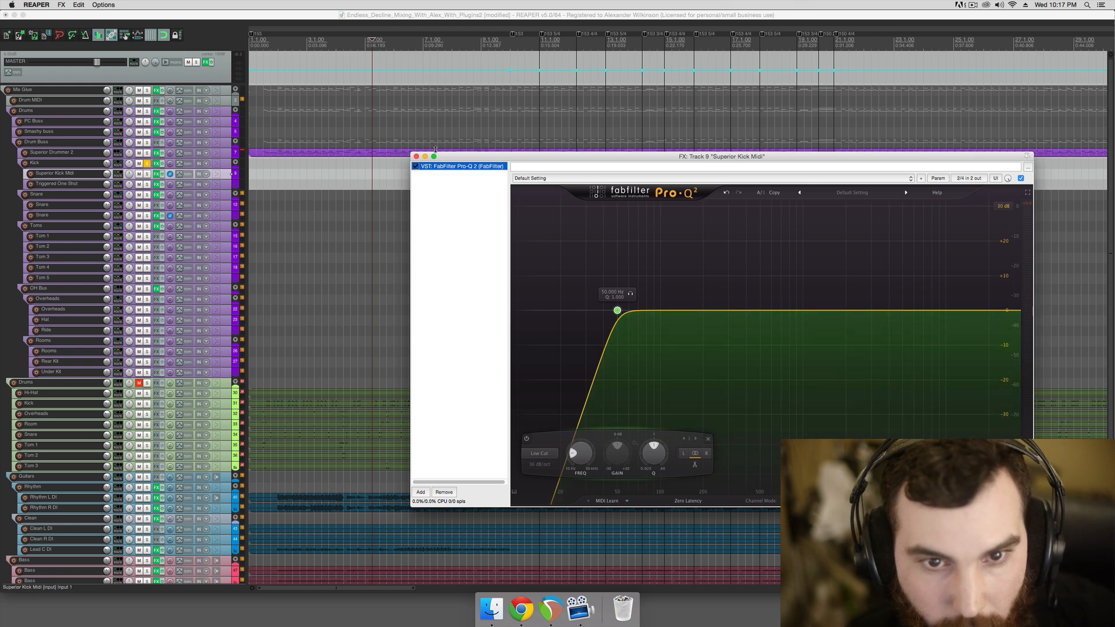
{"action": "left_click", "coordinate": [416, 157]}
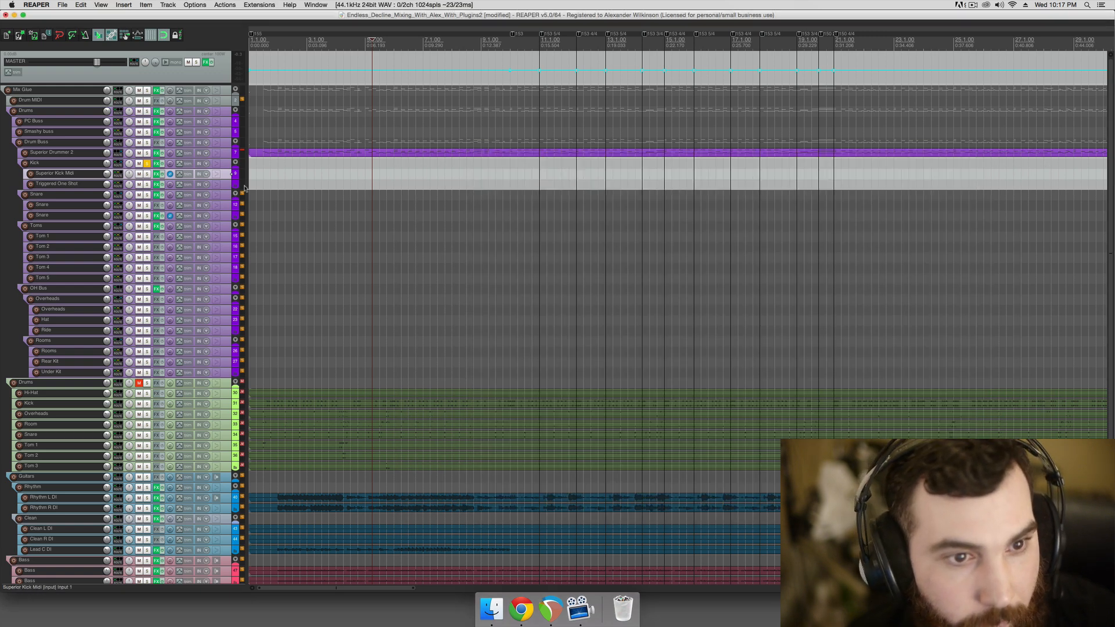
Review Trigger 2, FabFilter Pro-Q 2 and ReaGate on the Triggered One Shot track, and close its effects window
{"action": "left_click", "coordinate": [156, 185]}
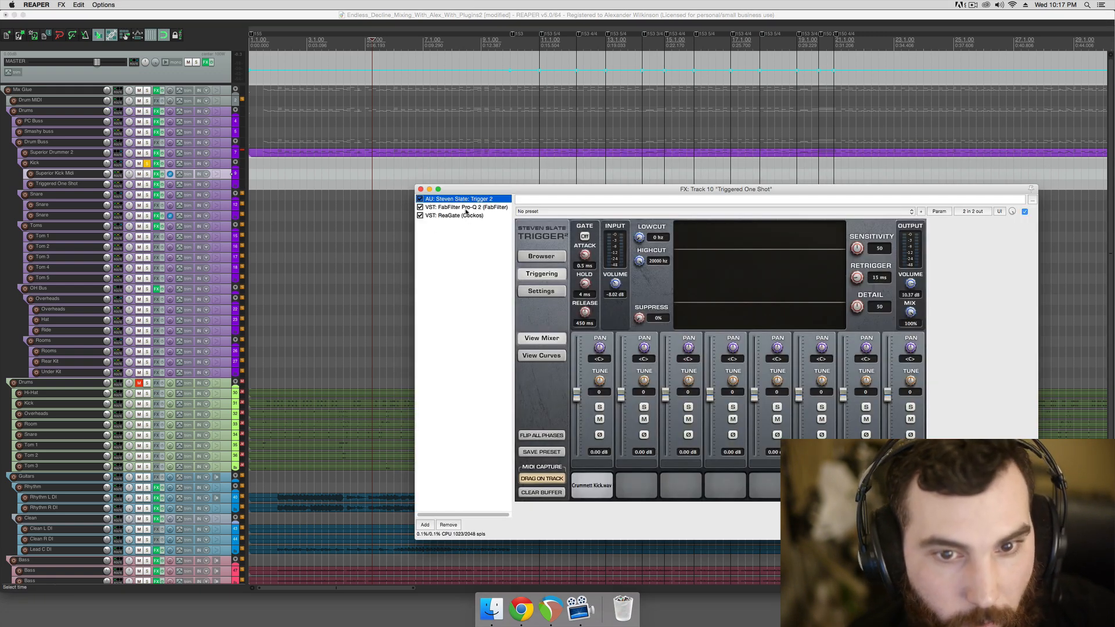
{"action": "left_click", "coordinate": [466, 208]}
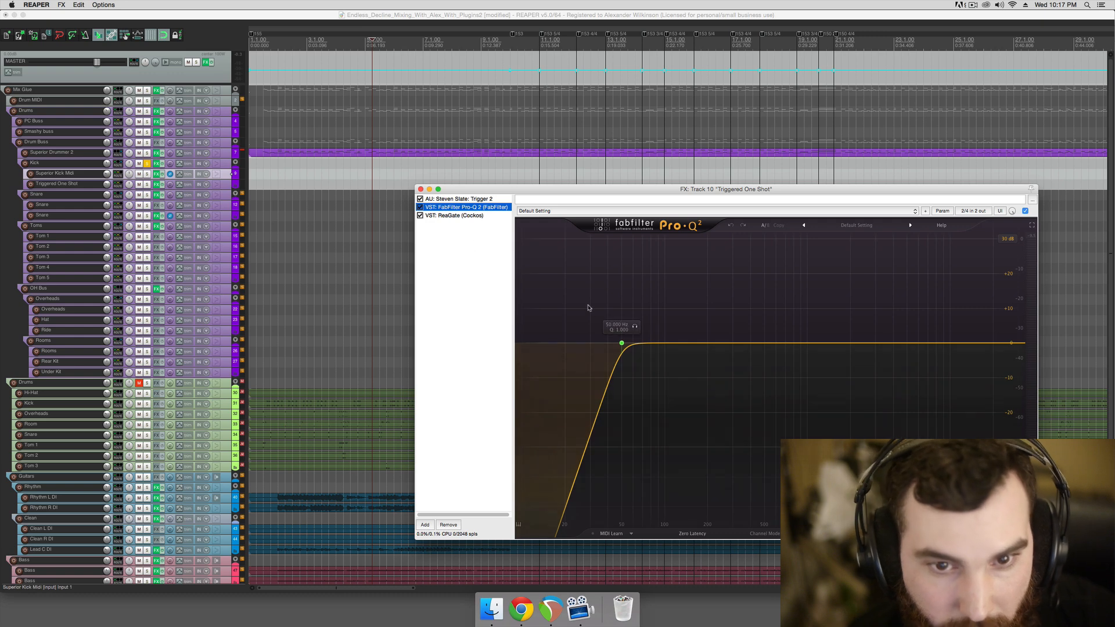
{"action": "left_click", "coordinate": [465, 215]}
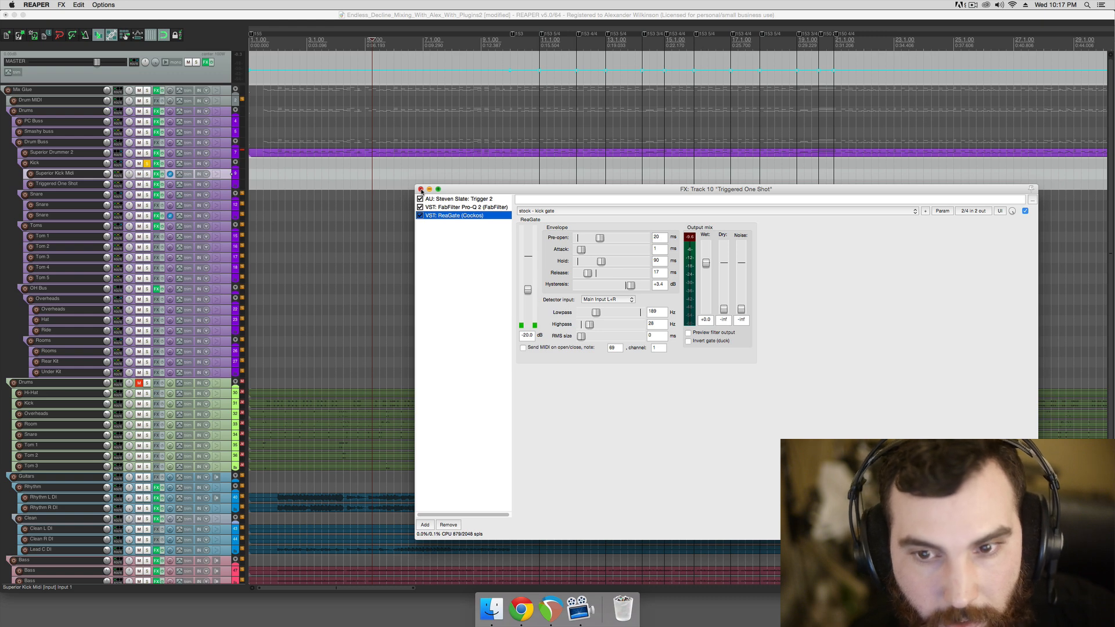
{"action": "left_click", "coordinate": [421, 190]}
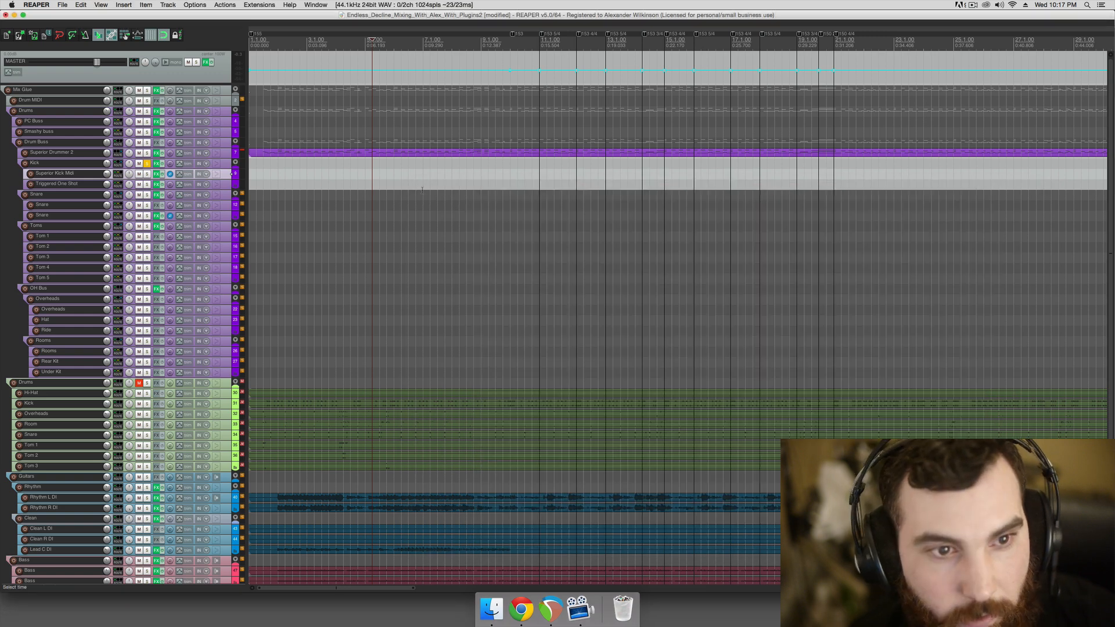
Clear the Kick folder's solo and place the edit cursor at about bar 6 on the first track inside the Snare folder
{"action": "left_click", "coordinate": [147, 163]}
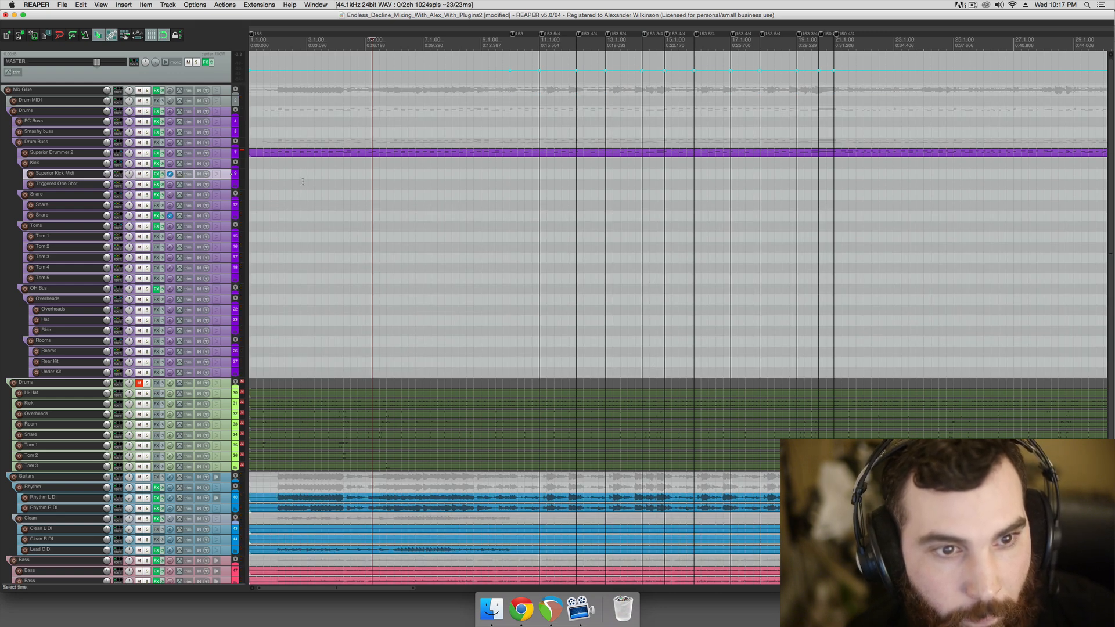
{"action": "left_click", "coordinate": [228, 167]}
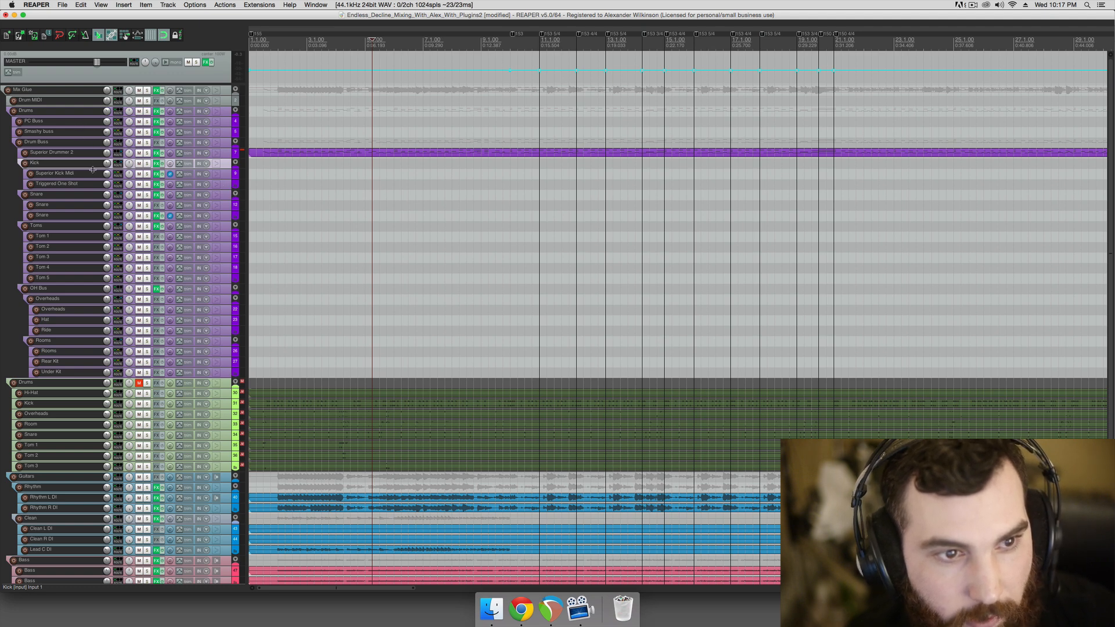
{"action": "left_click", "coordinate": [90, 195]}
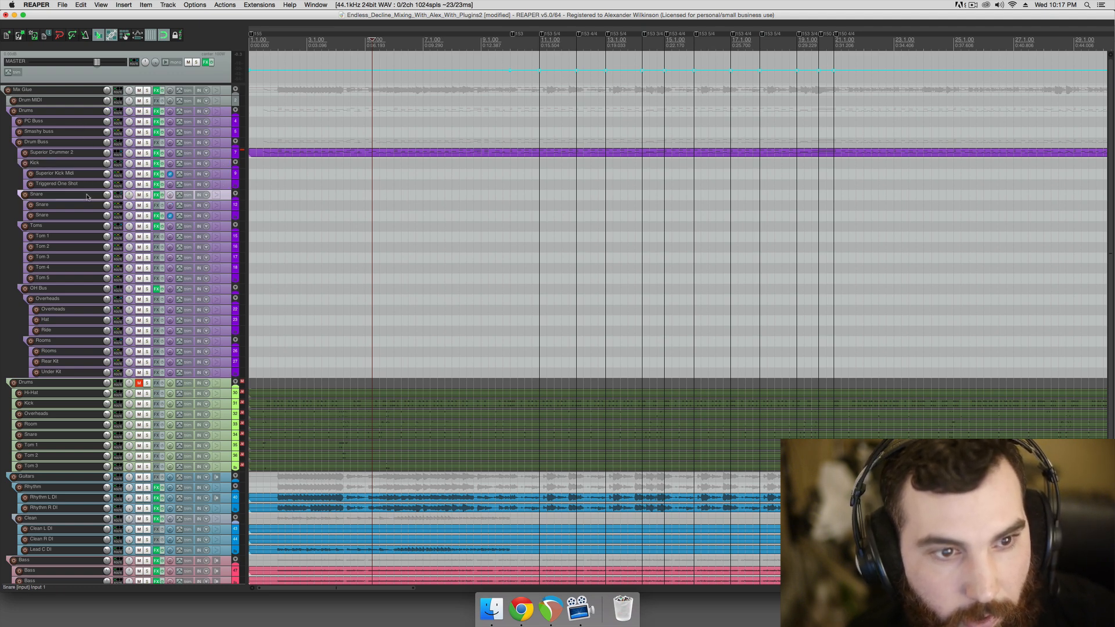
{"action": "left_click", "coordinate": [395, 201]}
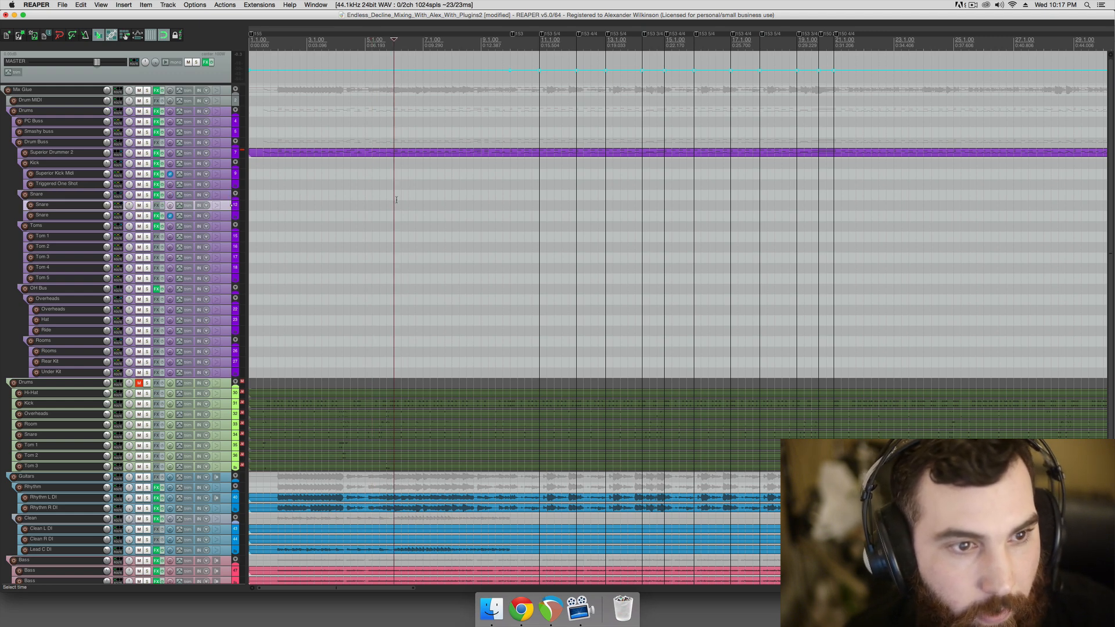
Open the Snare folder's effects chain and bring up the SoundToys Decapitator settings
{"action": "left_click", "coordinate": [415, 200]}
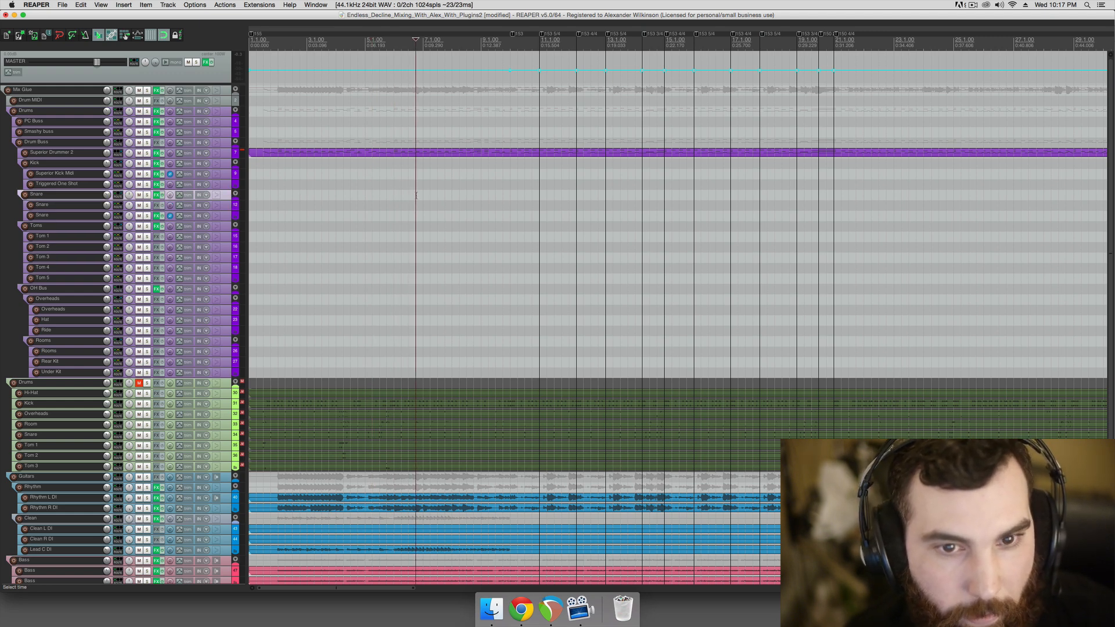
{"action": "left_click", "coordinate": [423, 197]}
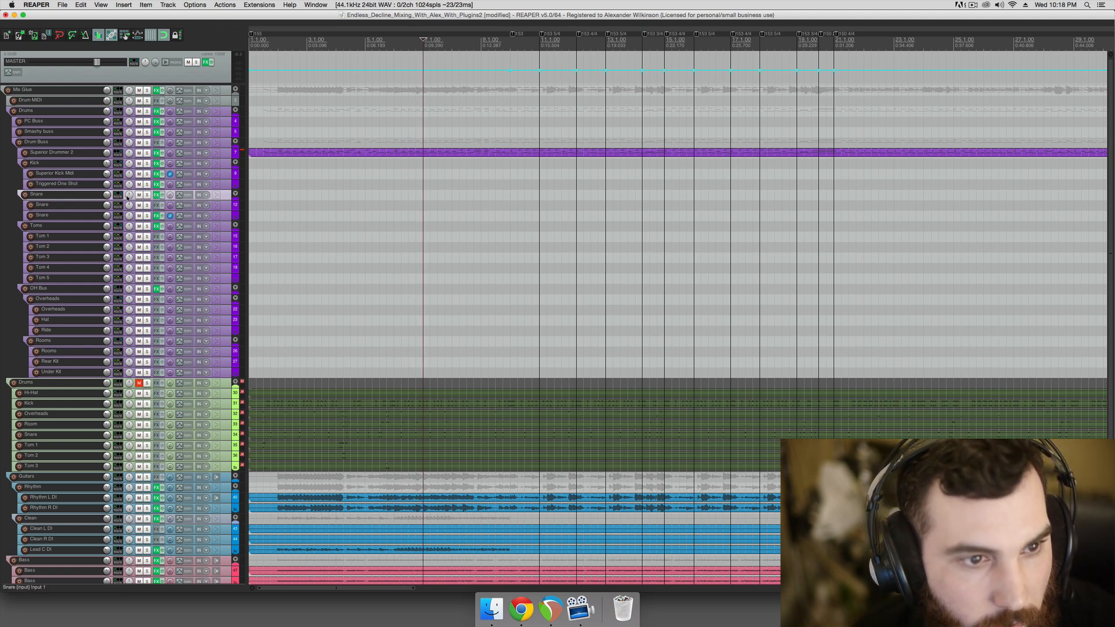
{"action": "left_click", "coordinate": [157, 195]}
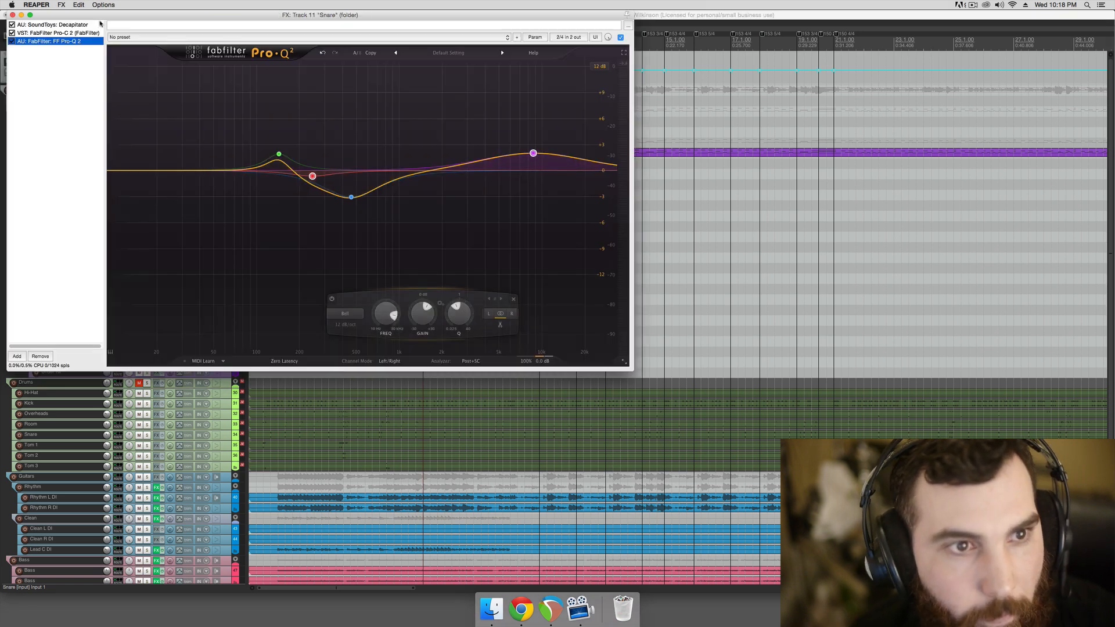
{"action": "left_click_drag", "start_coordinate": [101, 15], "coordinate": [537, 227]}
{"action": "left_click", "coordinate": [498, 201]}
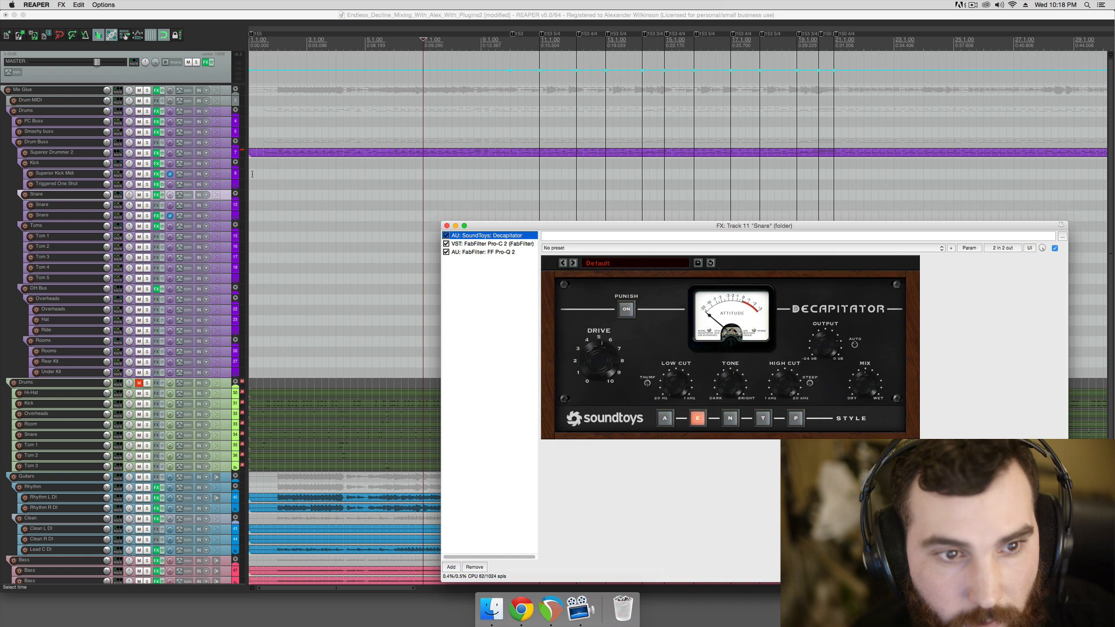
Solo the Snare folder and audition it from about bar 4, bypassing and re-enabling Decapitator to compare
{"action": "left_click", "coordinate": [147, 194]}
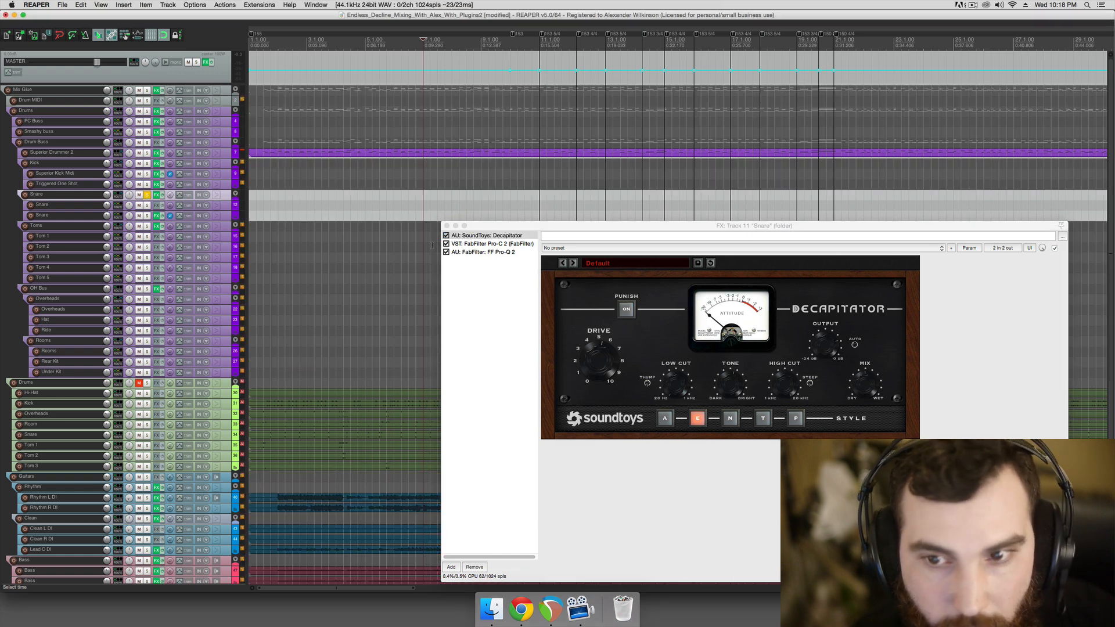
{"action": "left_click", "coordinate": [510, 237]}
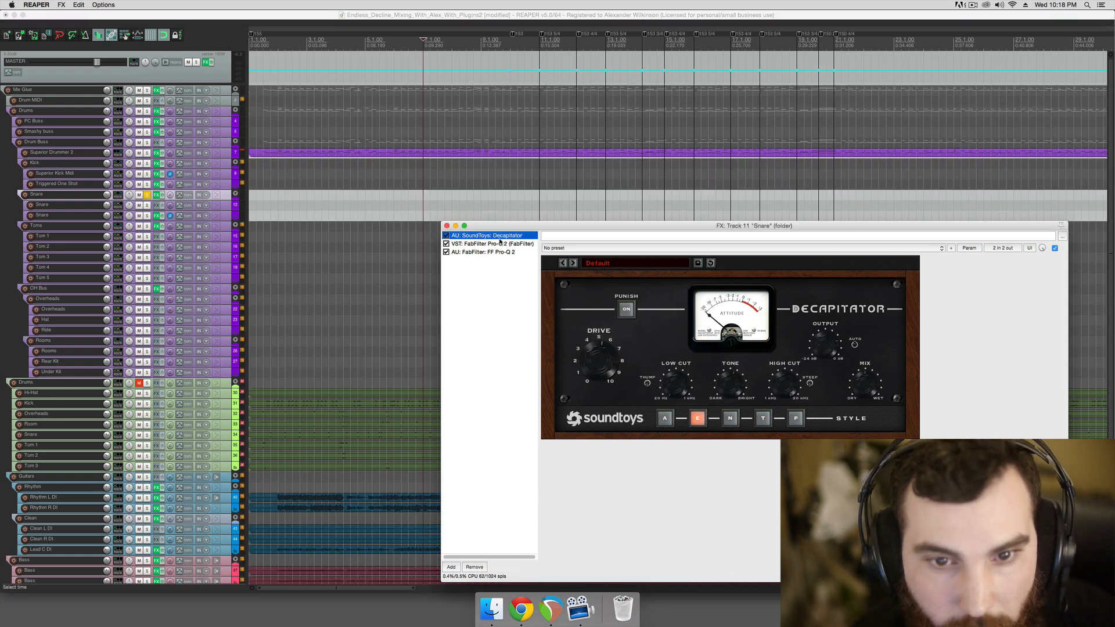
{"action": "left_click", "coordinate": [343, 208]}
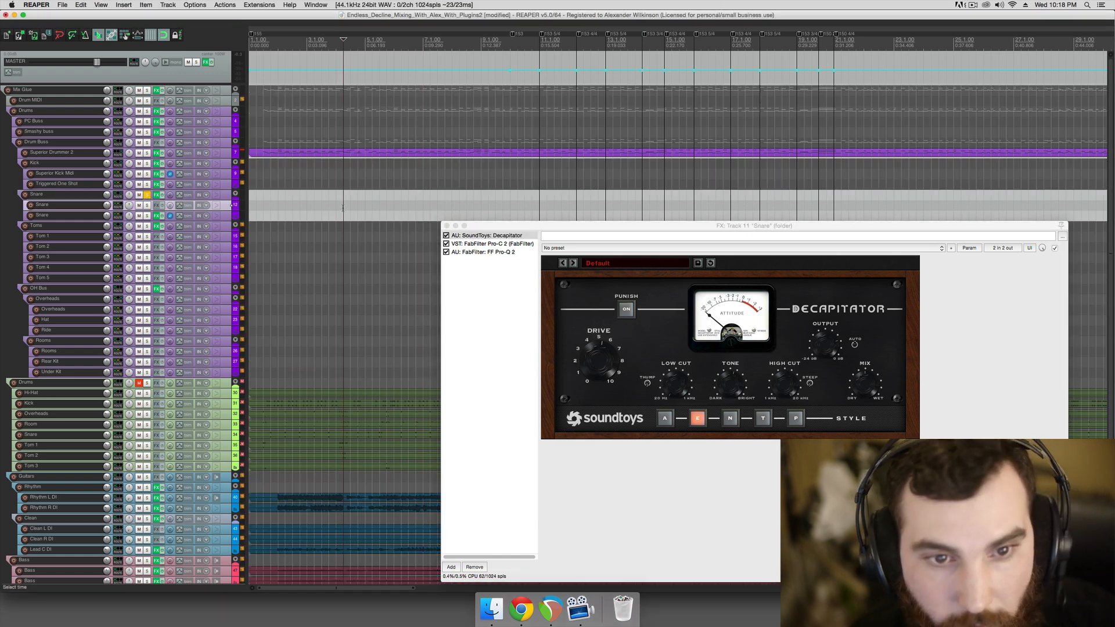
{"action": "key", "text": "space"}
{"action": "left_click", "coordinate": [447, 236]}
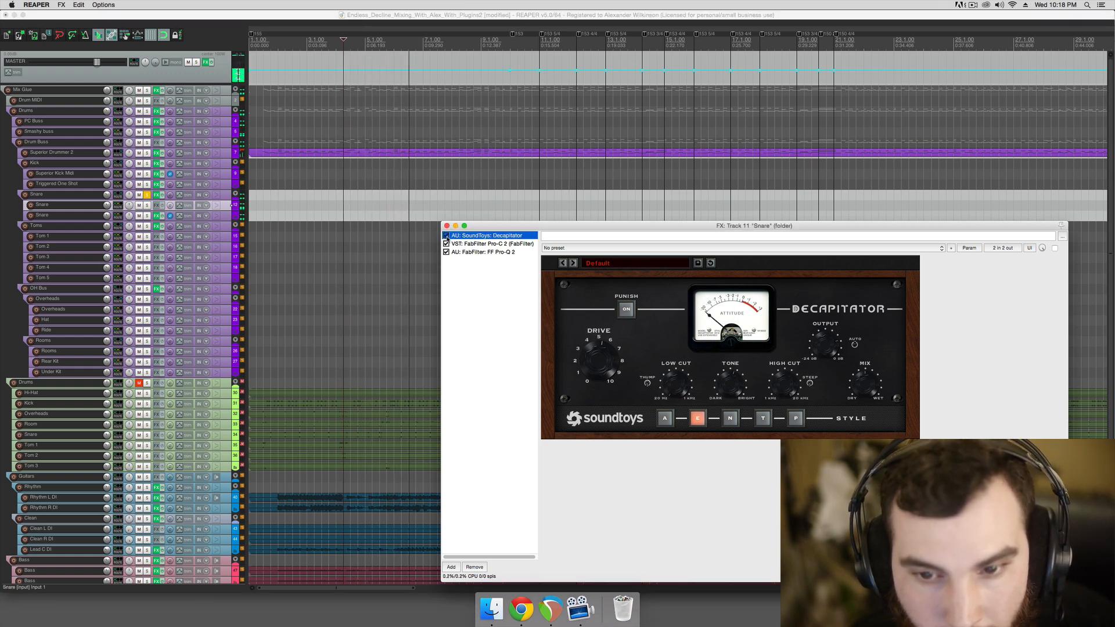
{"action": "left_click", "coordinate": [446, 236]}
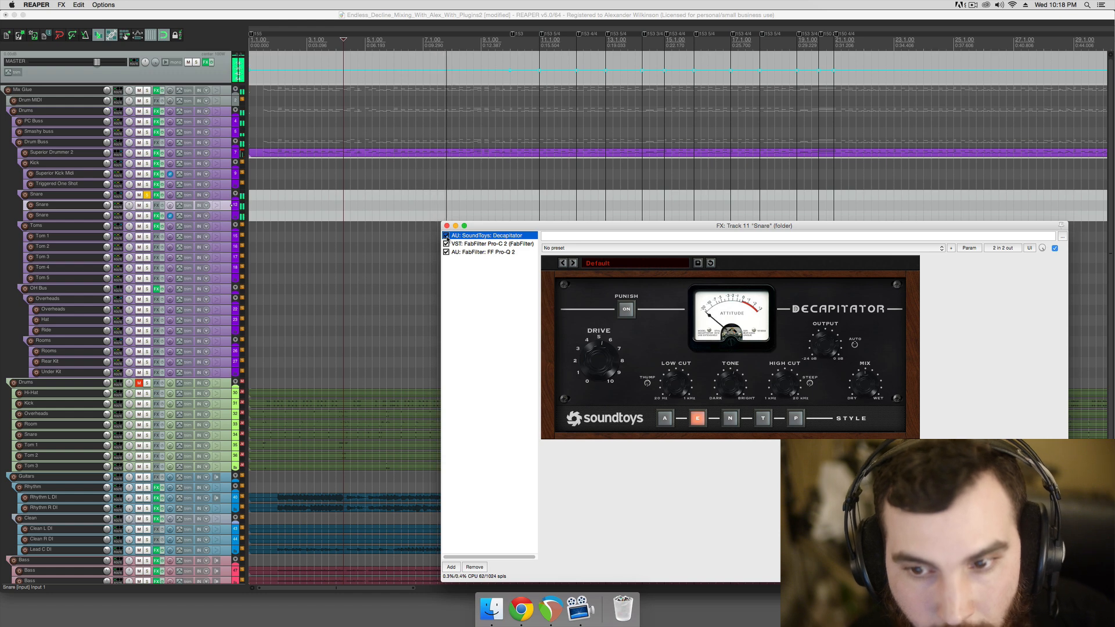
{"action": "key", "text": "space"}
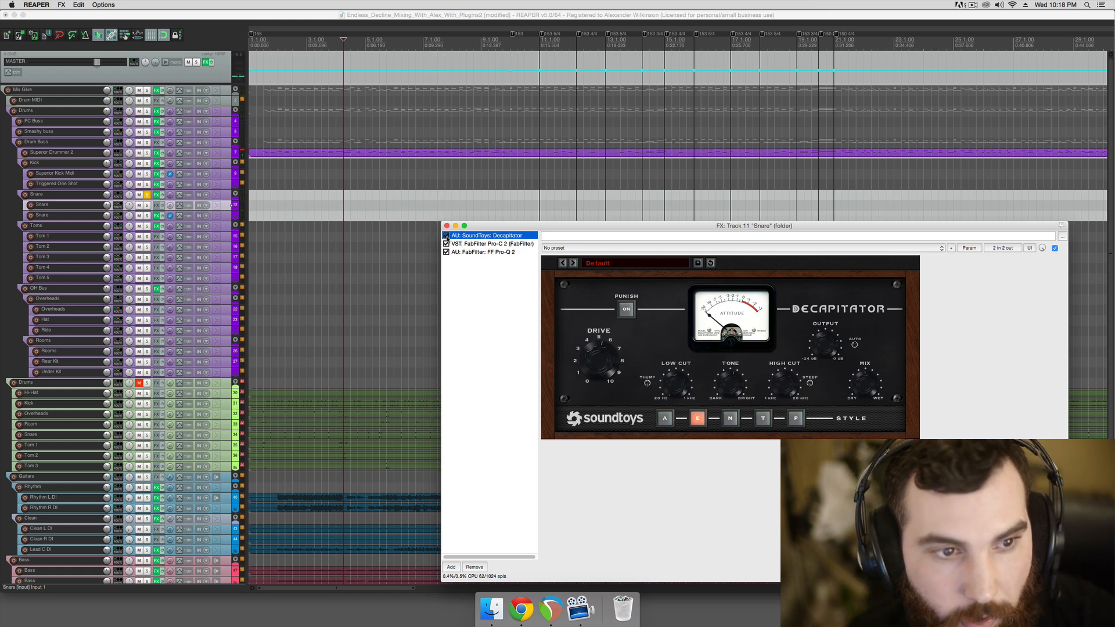
Audition FabFilter Pro-C 2 on the soloed Snare folder, bypassing and re-enabling it to compare
{"action": "left_click", "coordinate": [489, 245]}
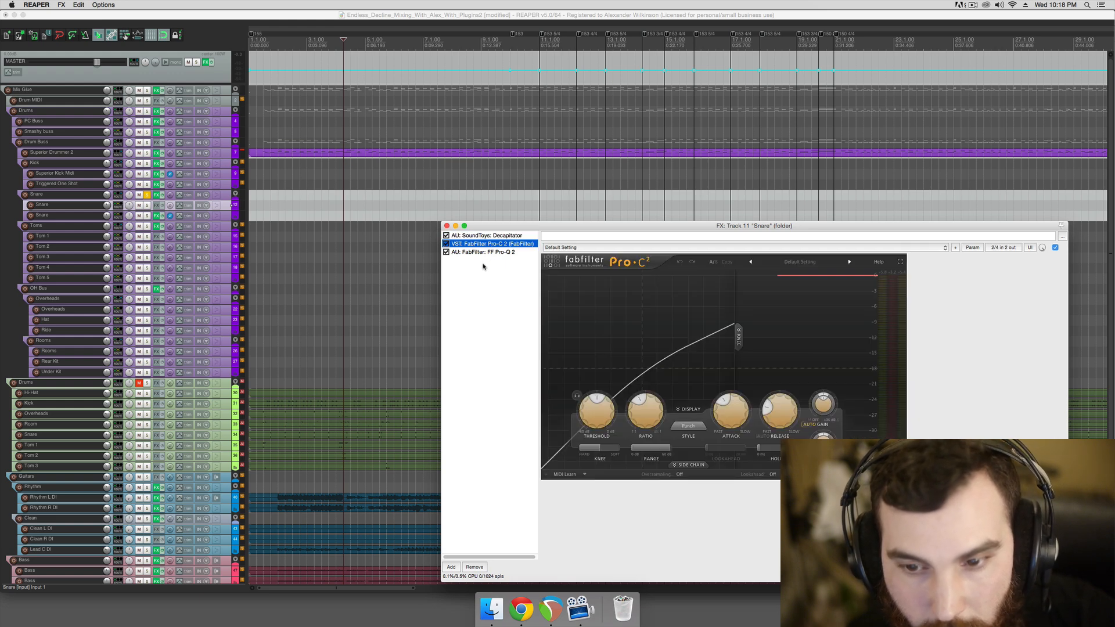
{"action": "key", "text": "space"}
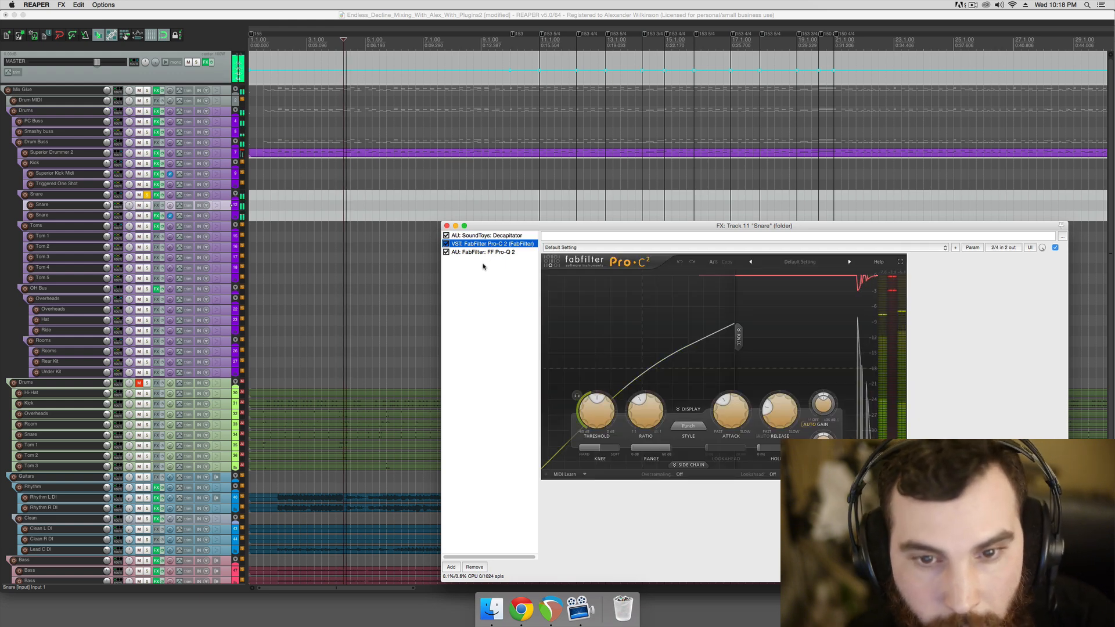
{"action": "left_click", "coordinate": [446, 244]}
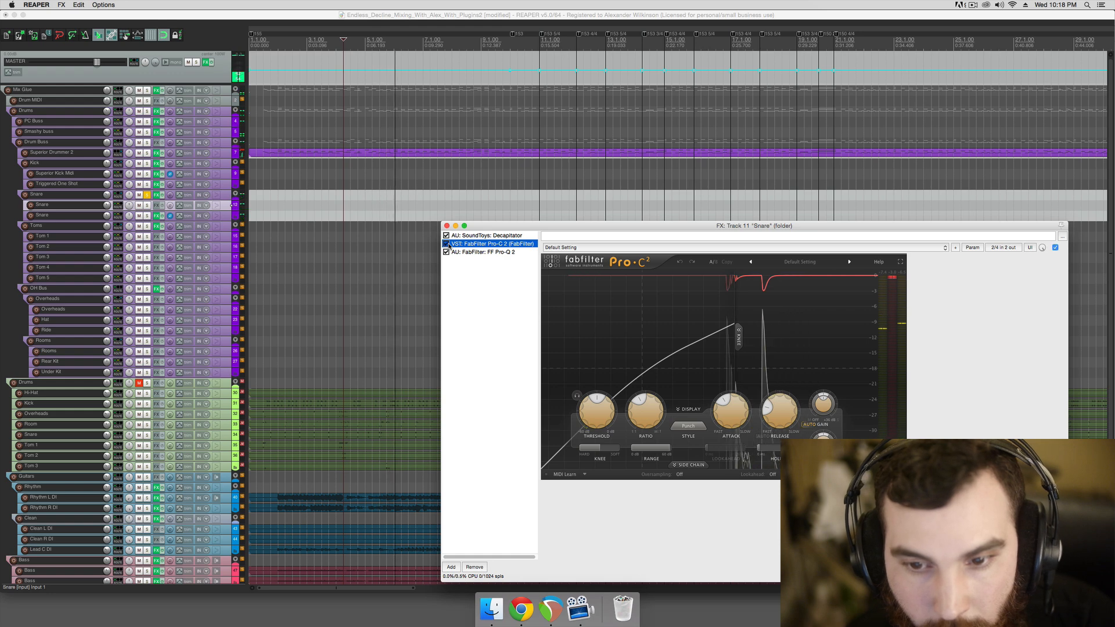
{"action": "left_click", "coordinate": [446, 244]}
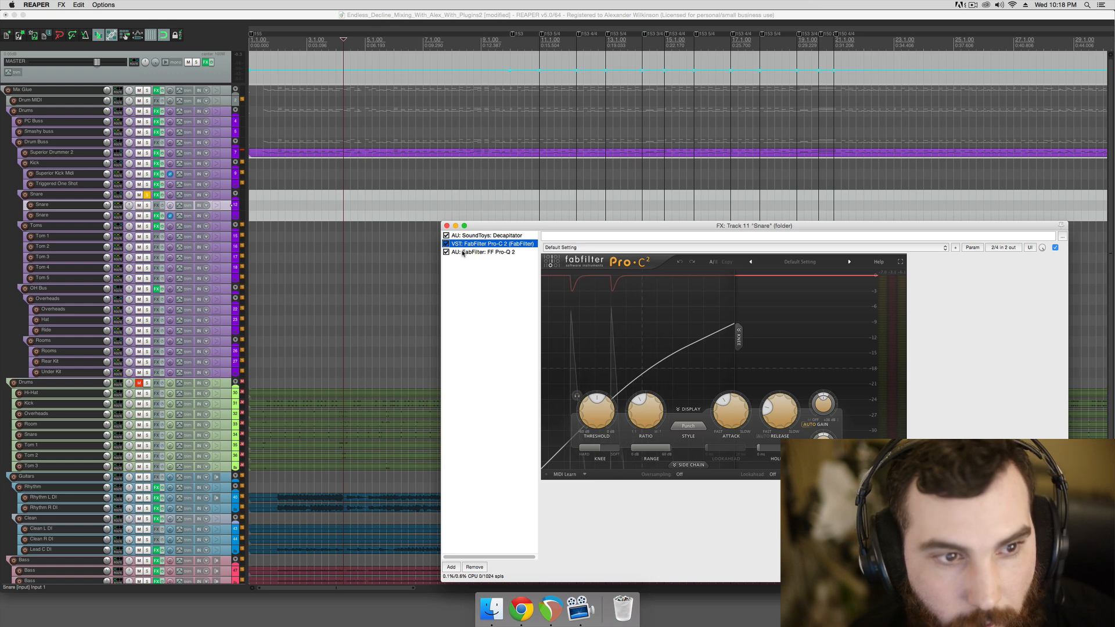
Check the FabFilter Pro-Q 2 curve on the Snare folder, then close its effects window and clear the folder's solo
{"action": "left_click", "coordinate": [498, 252]}
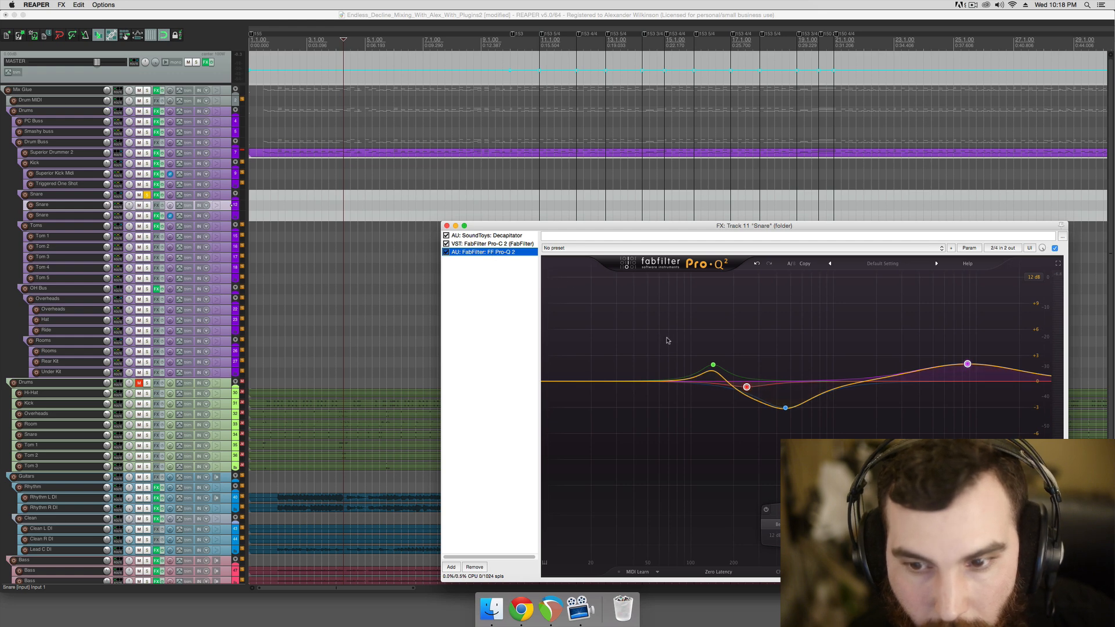
{"action": "left_click", "coordinate": [447, 226]}
{"action": "left_click", "coordinate": [150, 195]}
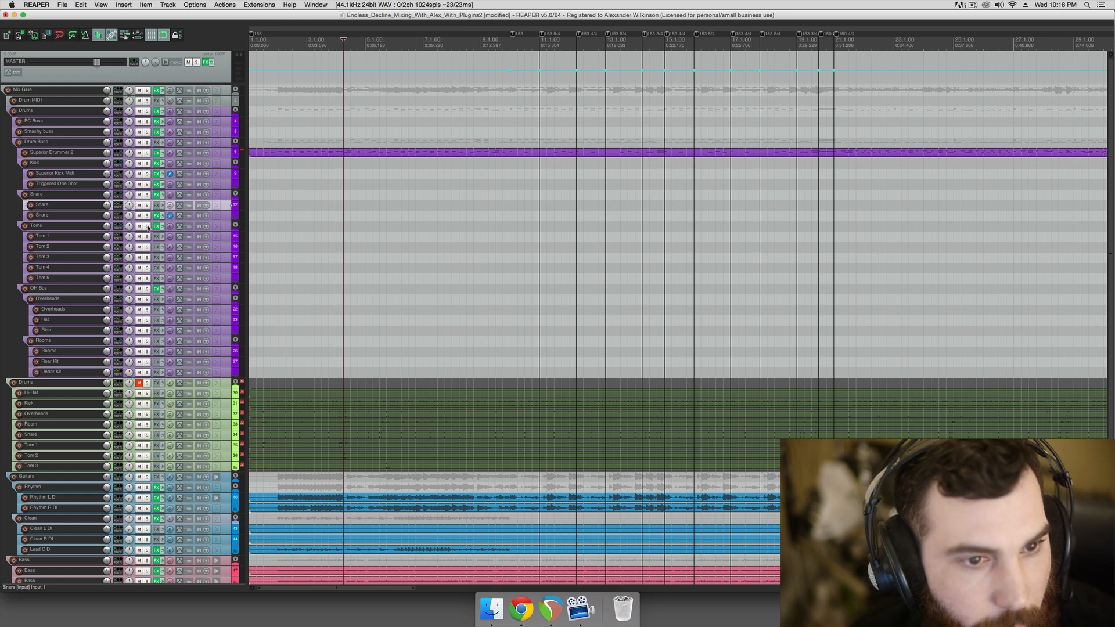
Solo the Toms folder and review ReaGate and FabFilter Pro-Q 2 in its effects chain
{"action": "left_click", "coordinate": [148, 227]}
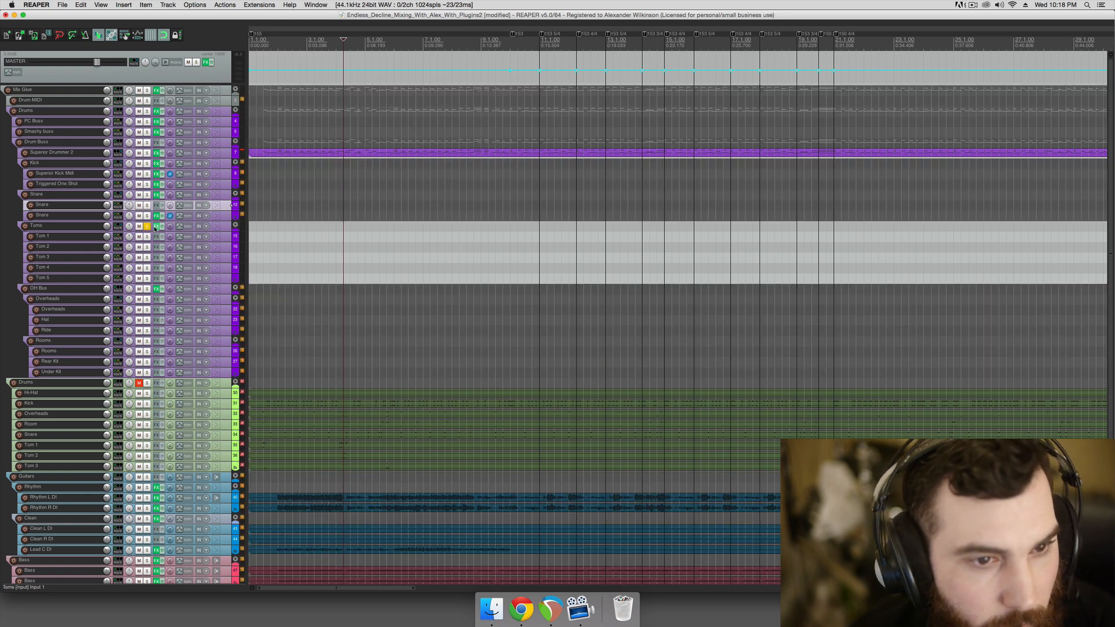
{"action": "left_click", "coordinate": [156, 227]}
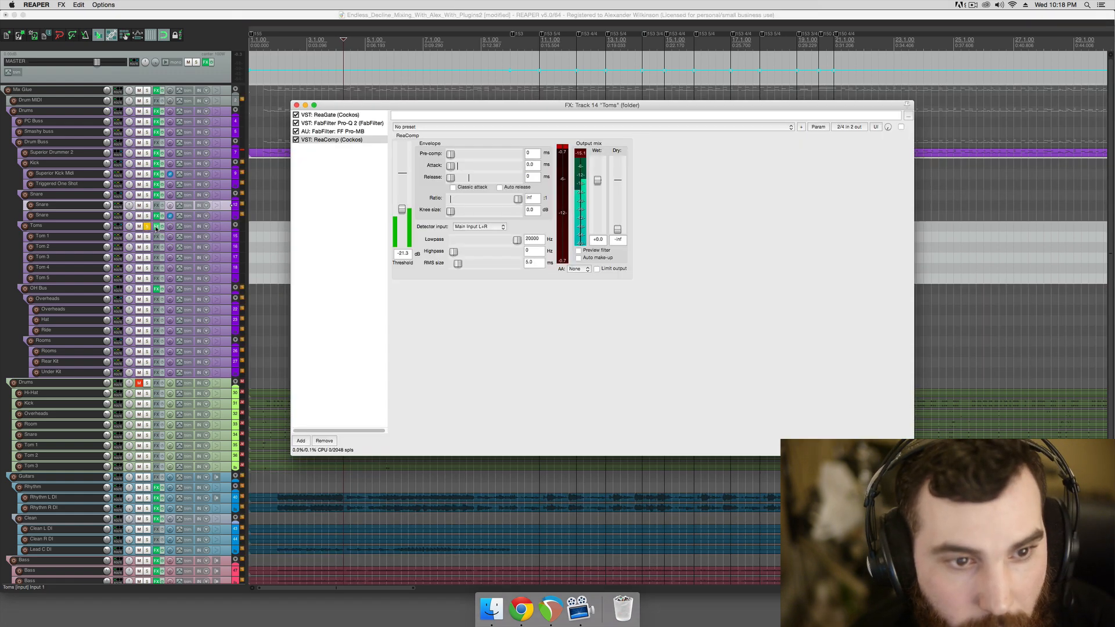
{"action": "left_click", "coordinate": [330, 115]}
{"action": "left_click_drag", "start_coordinate": [348, 108], "coordinate": [509, 210]}
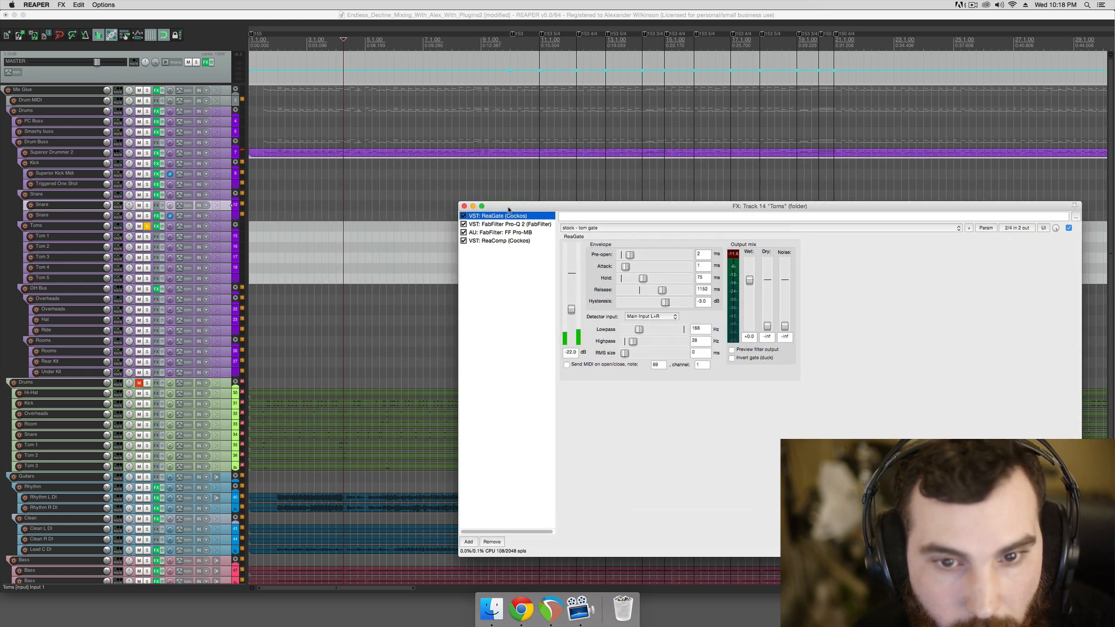
{"action": "left_click", "coordinate": [519, 225]}
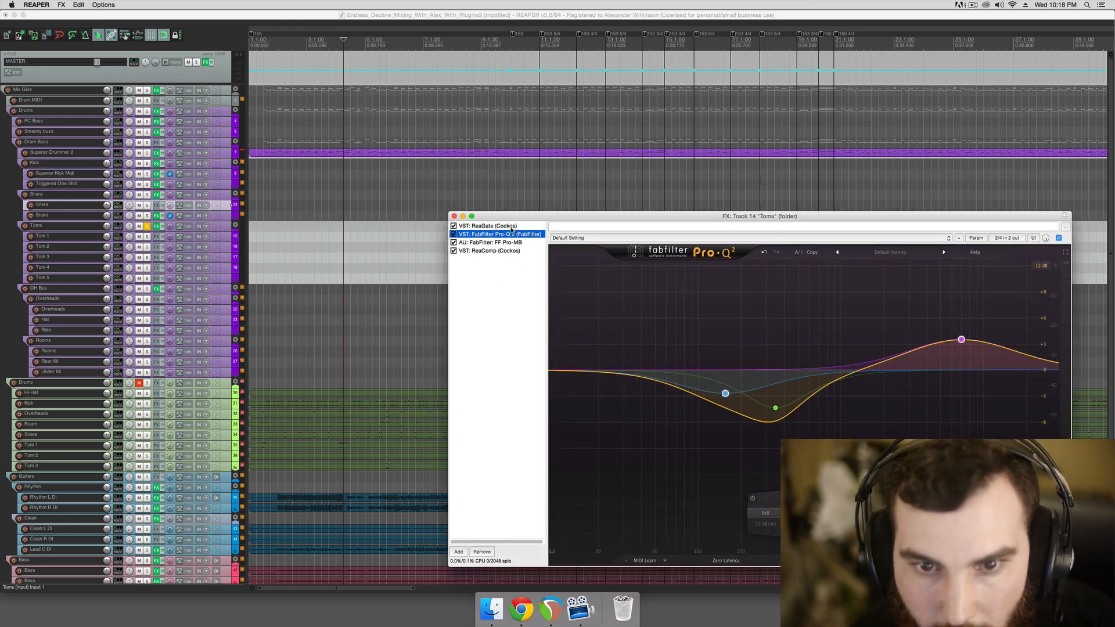
{"action": "left_click", "coordinate": [505, 227]}
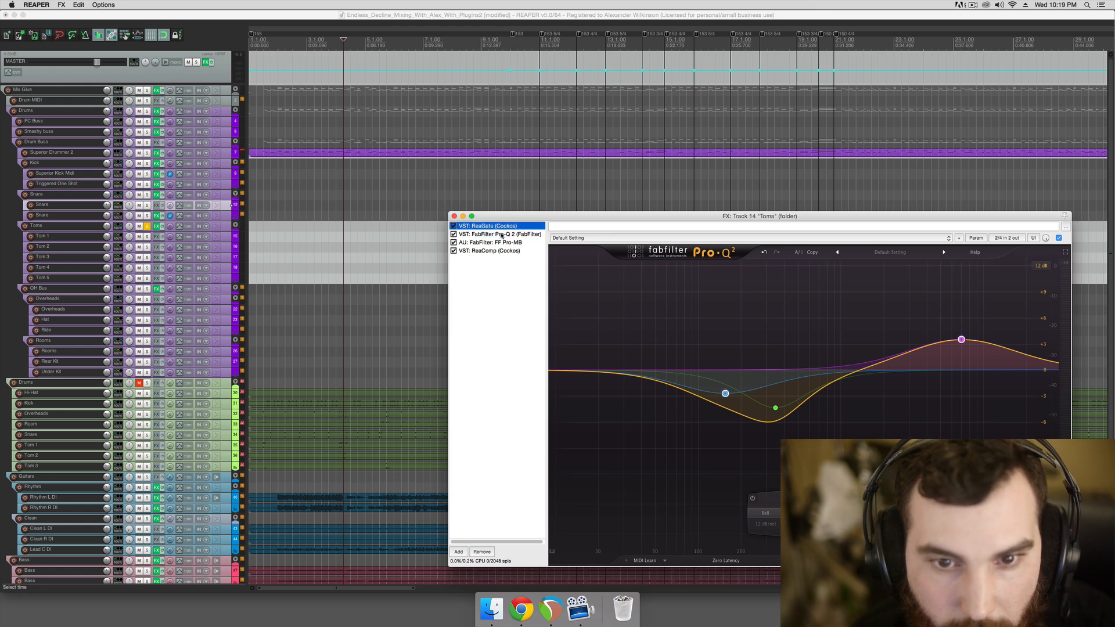
{"action": "left_click", "coordinate": [493, 234]}
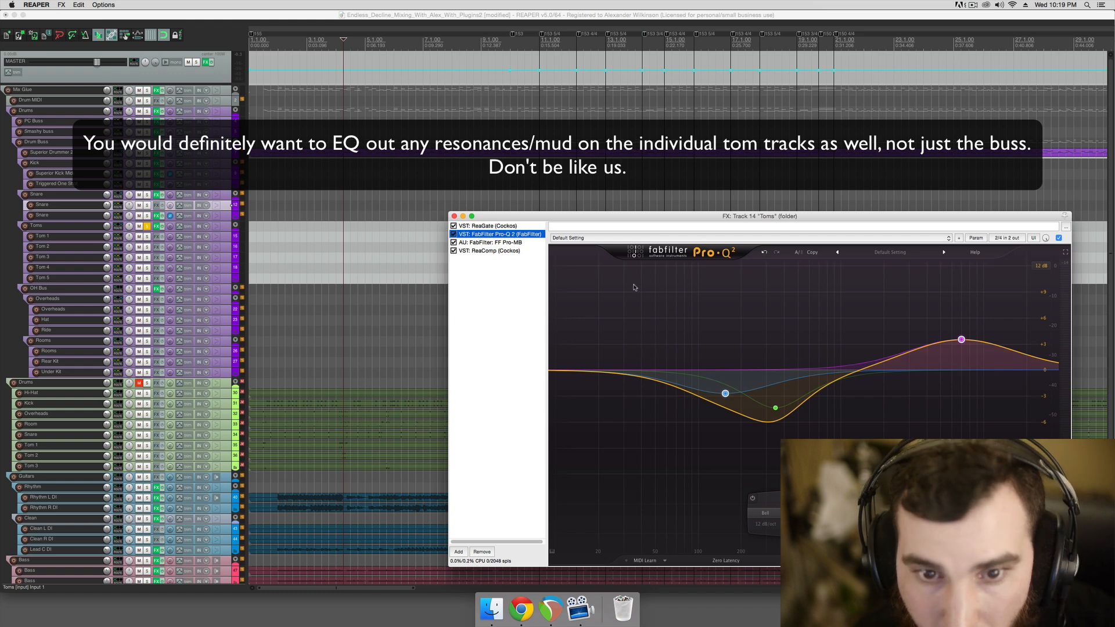
Inspect the low band of FabFilter Pro-MB on the Toms folder, and try out an extra midrange band before removing it
{"action": "left_click", "coordinate": [523, 244]}
{"action": "mouse_move", "coordinate": [603, 331]}
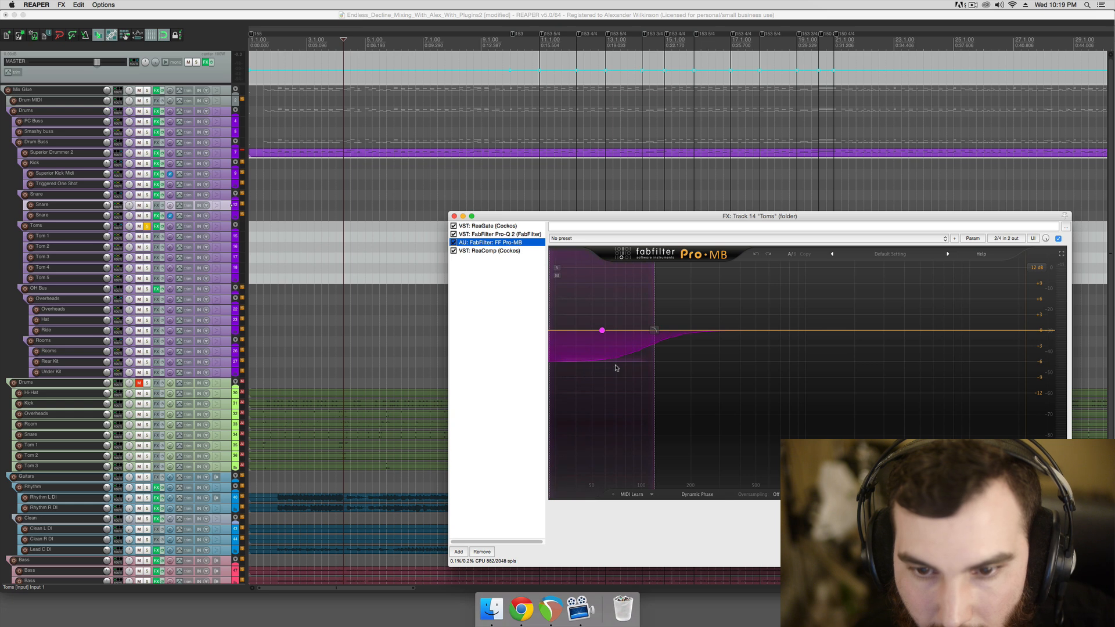
{"action": "left_click_drag", "start_coordinate": [748, 330], "coordinate": [772, 322]}
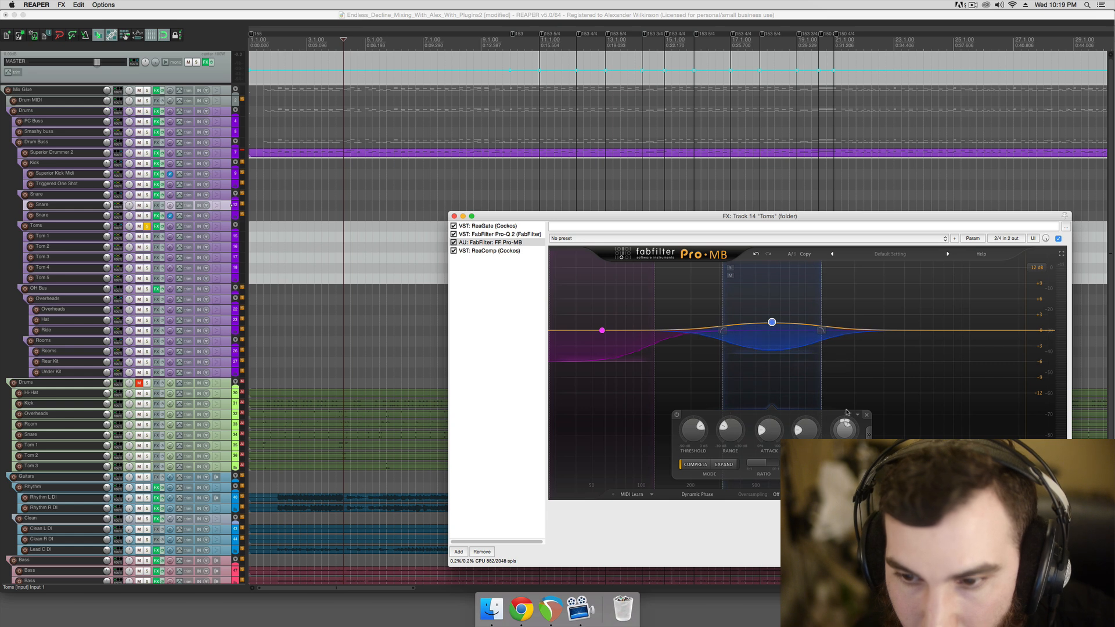
{"action": "left_click", "coordinate": [867, 417]}
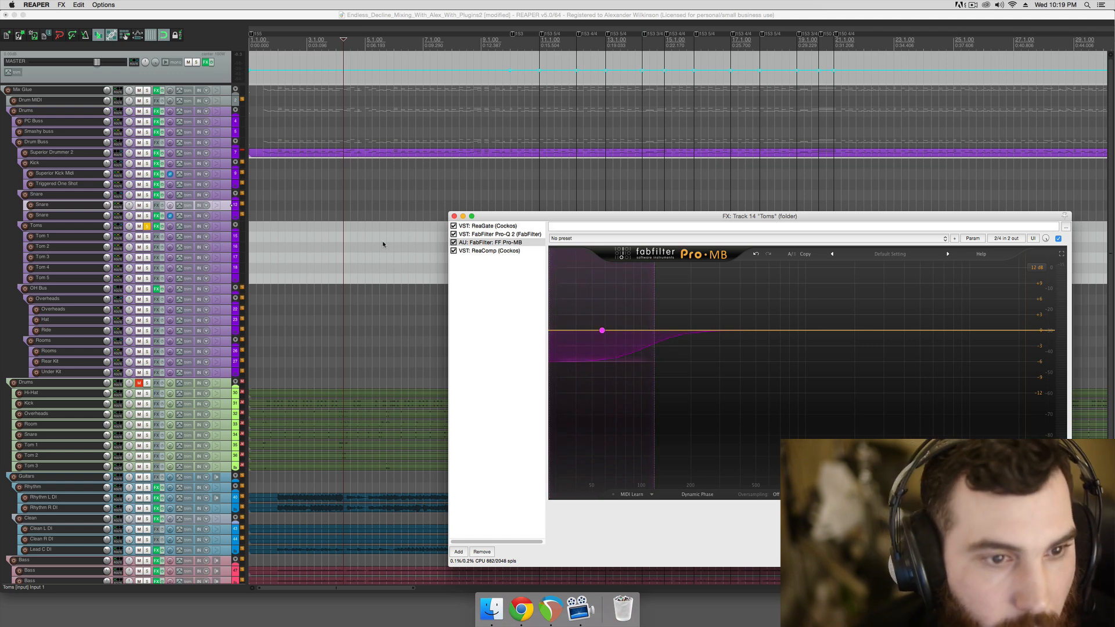
Play the soloed toms from about bar 3 while watching Pro-MB, then stop and set the edit cursor near bar 4
{"action": "left_click", "coordinate": [344, 233]}
{"action": "key", "text": "space"}
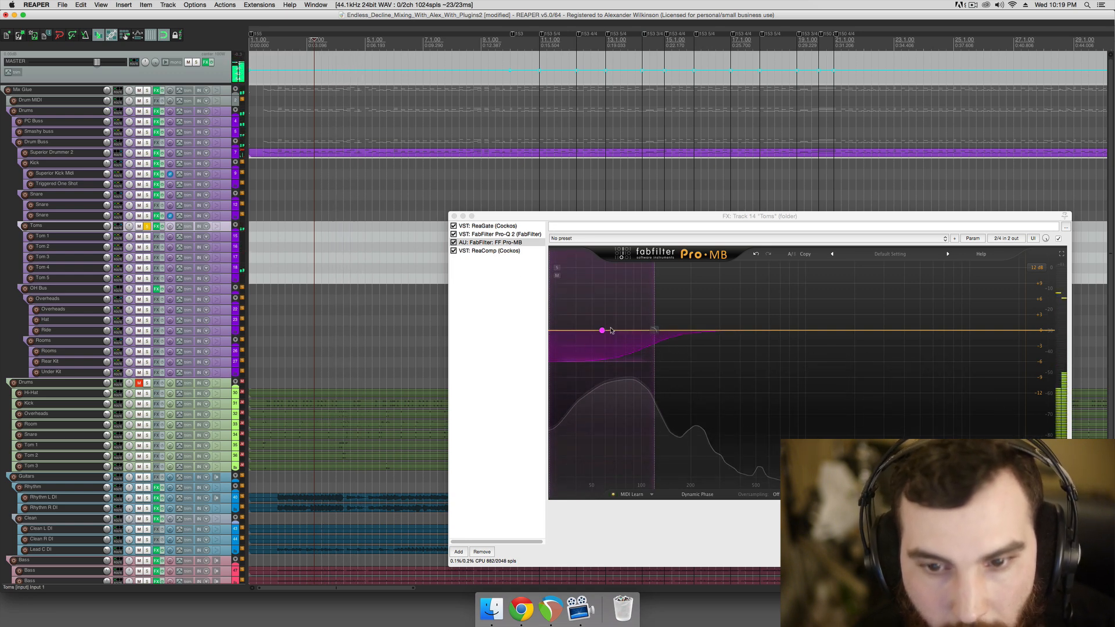
{"action": "key", "text": "space"}
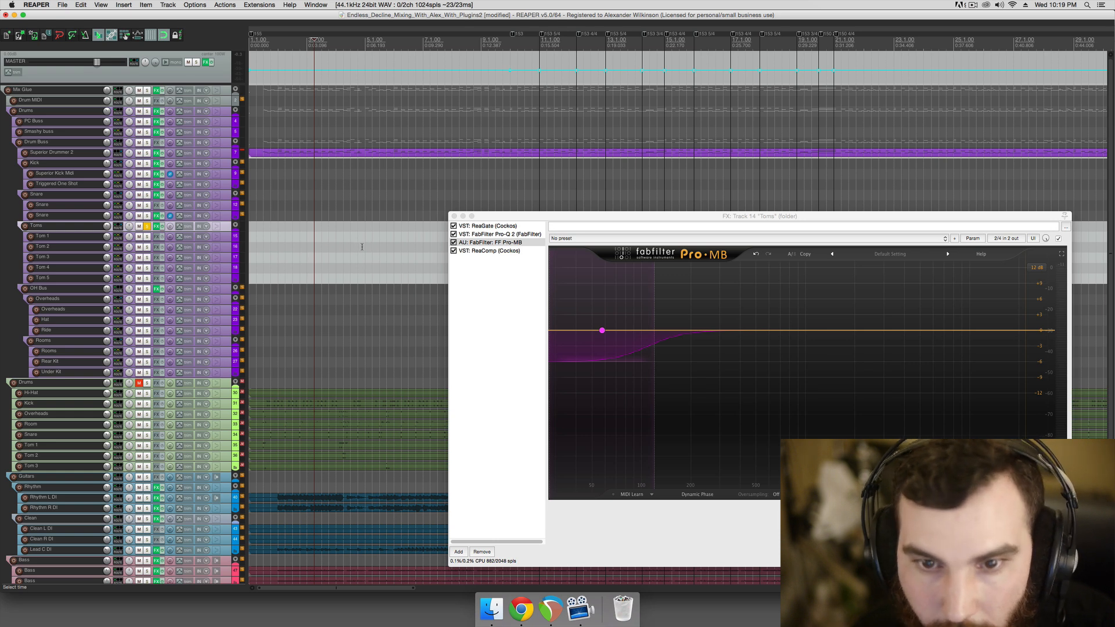
{"action": "left_click", "coordinate": [343, 247]}
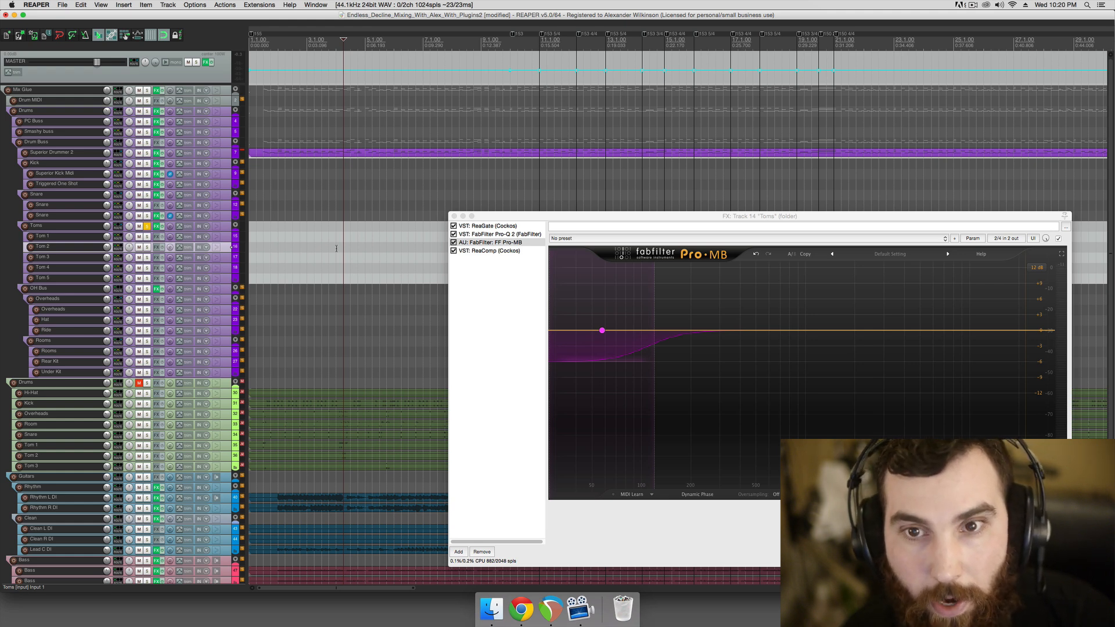
Check ReaComp on the Toms folder while playing from about bar 4, and close the effects window
{"action": "left_click", "coordinate": [489, 251]}
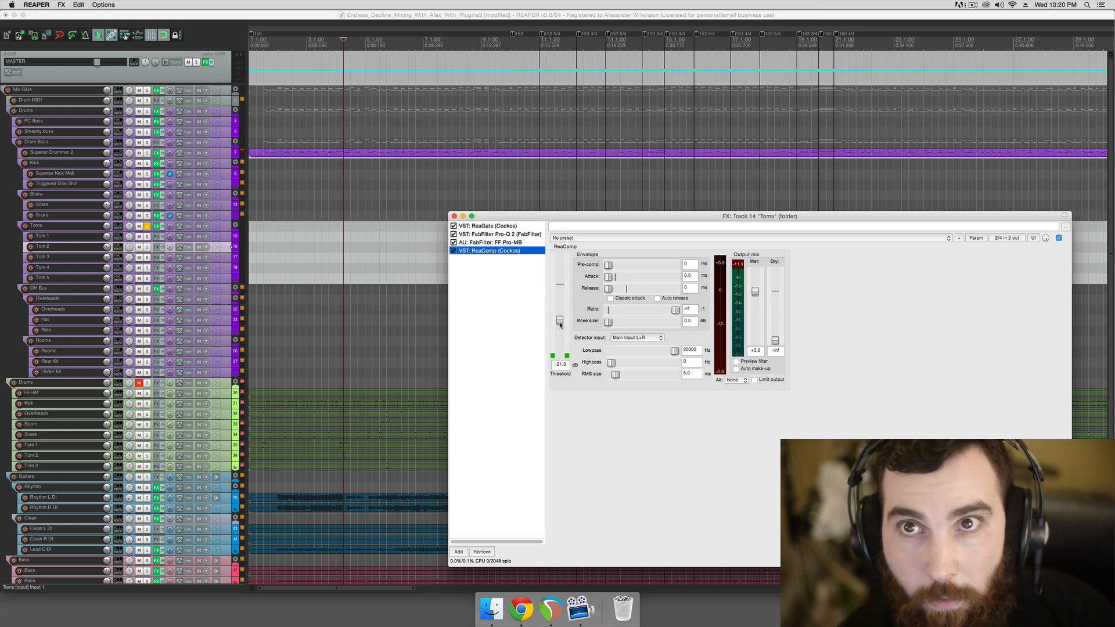
{"action": "left_click", "coordinate": [341, 244]}
{"action": "key", "text": "space"}
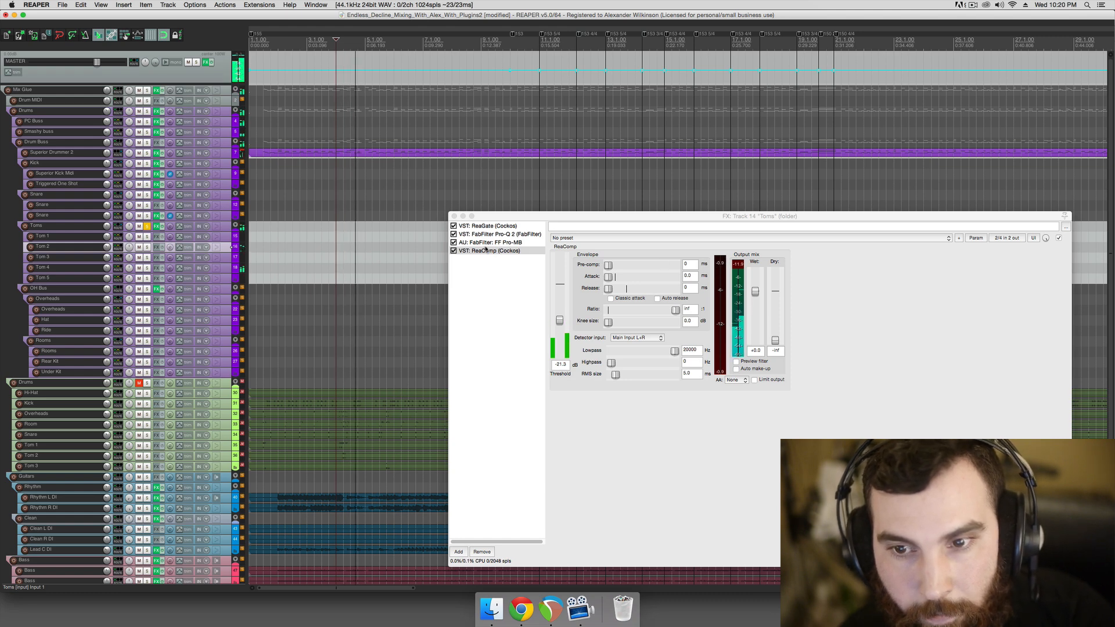
{"action": "key", "text": "space"}
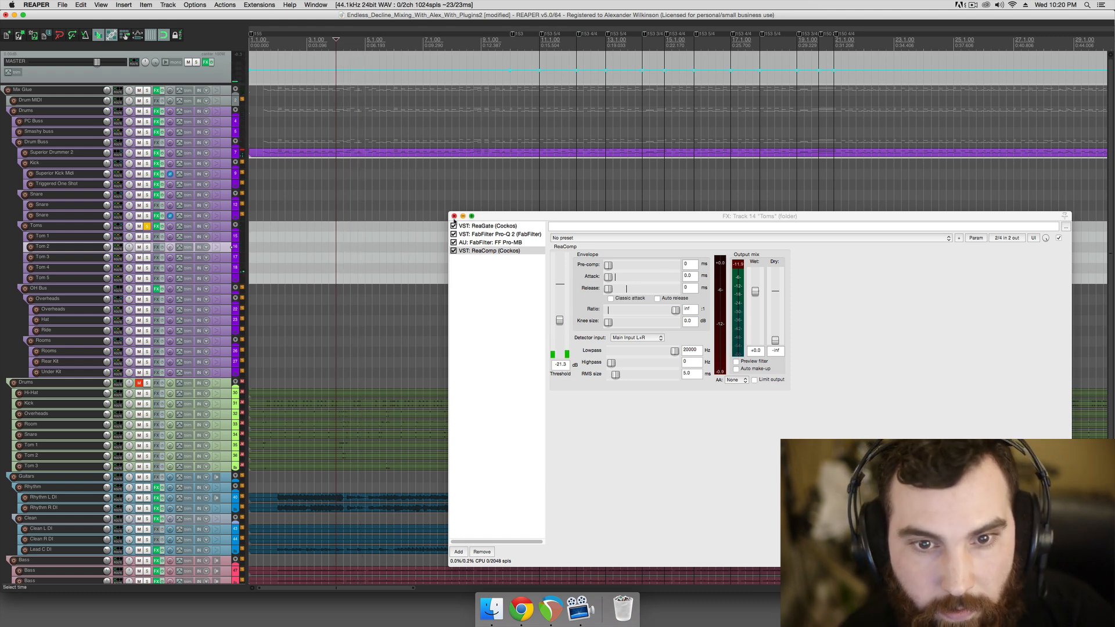
{"action": "left_click", "coordinate": [455, 217]}
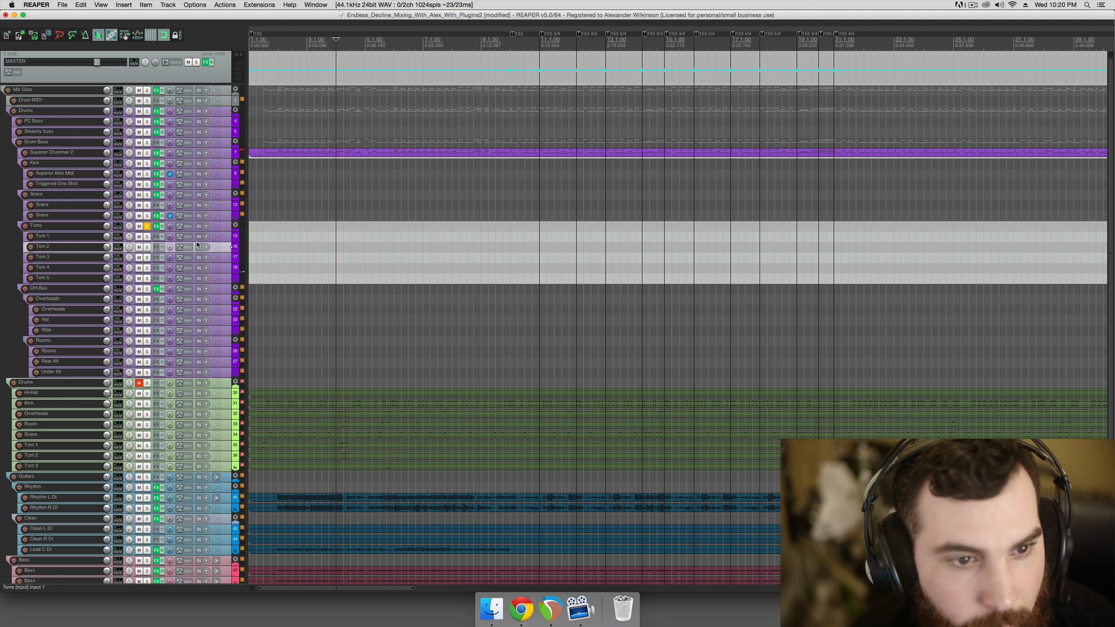
Clear the Toms folder's solo, solo the OH Bus, and select its Overheads and Rooms subfolders in turn
{"action": "left_click", "coordinate": [147, 226]}
{"action": "left_click", "coordinate": [146, 289]}
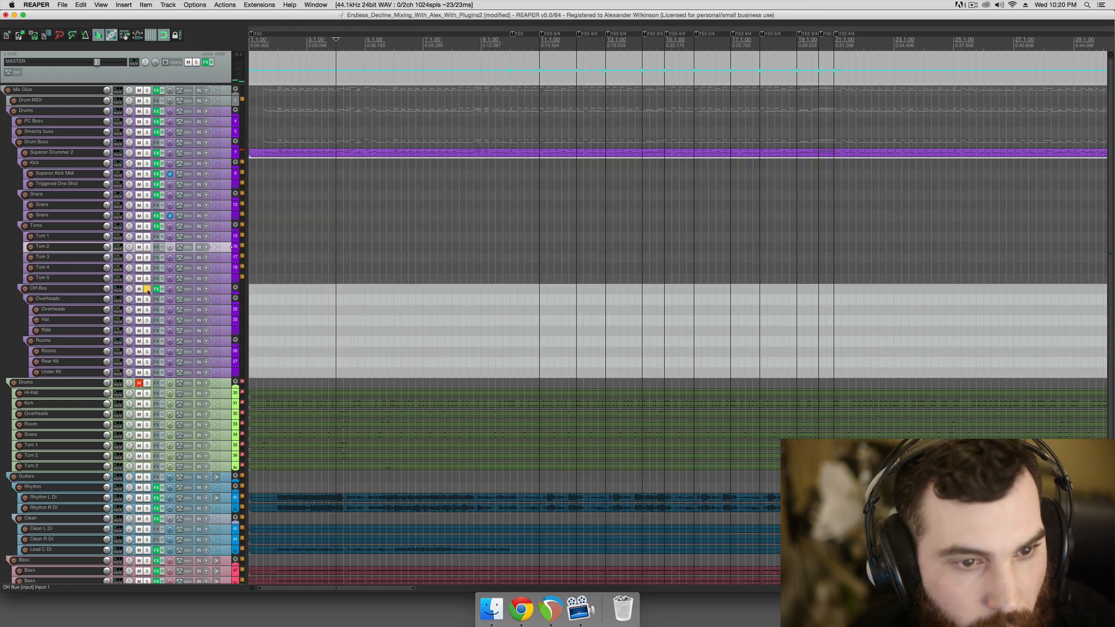
{"action": "left_click", "coordinate": [87, 293]}
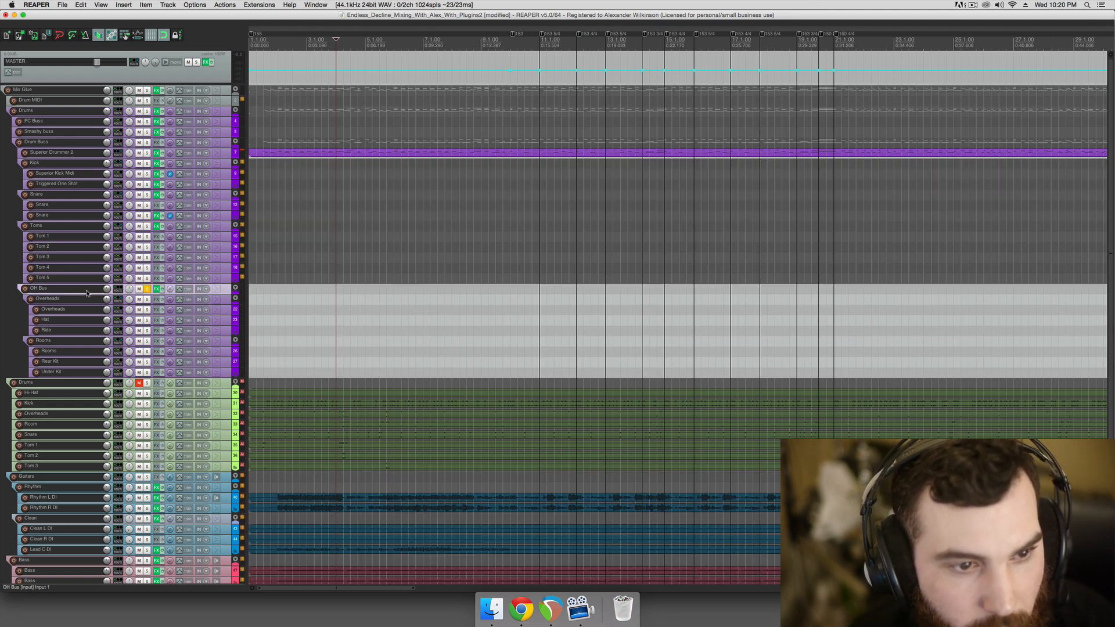
{"action": "left_click", "coordinate": [86, 302]}
{"action": "left_click", "coordinate": [80, 338]}
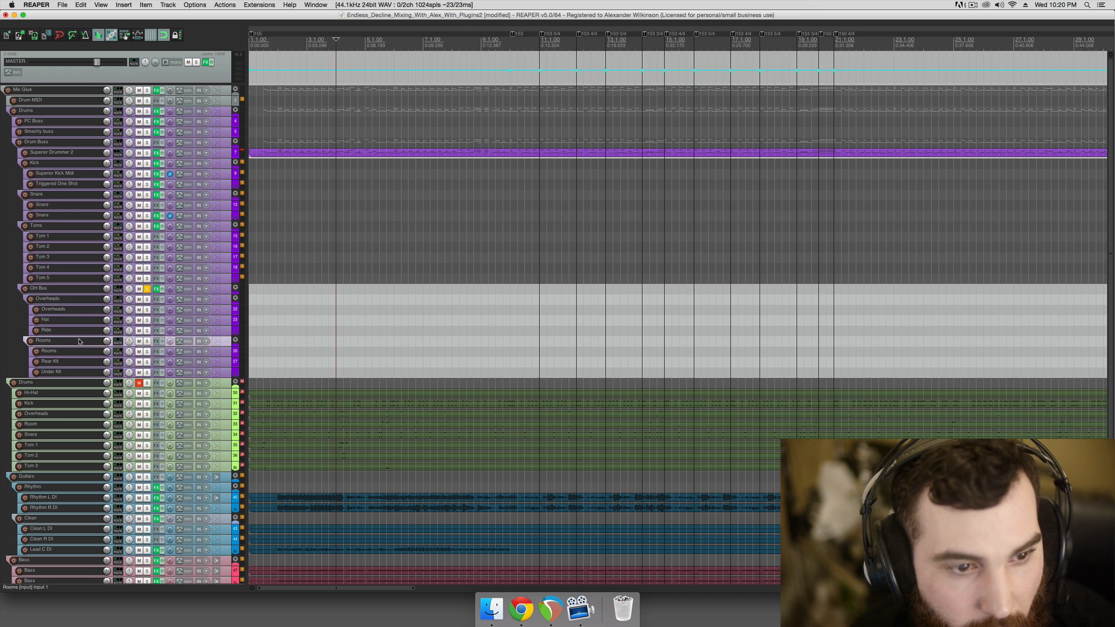
Select the OH Bus, check the Pro-Q 2 curve in its effects, and close the effects window
{"action": "left_click", "coordinate": [93, 290]}
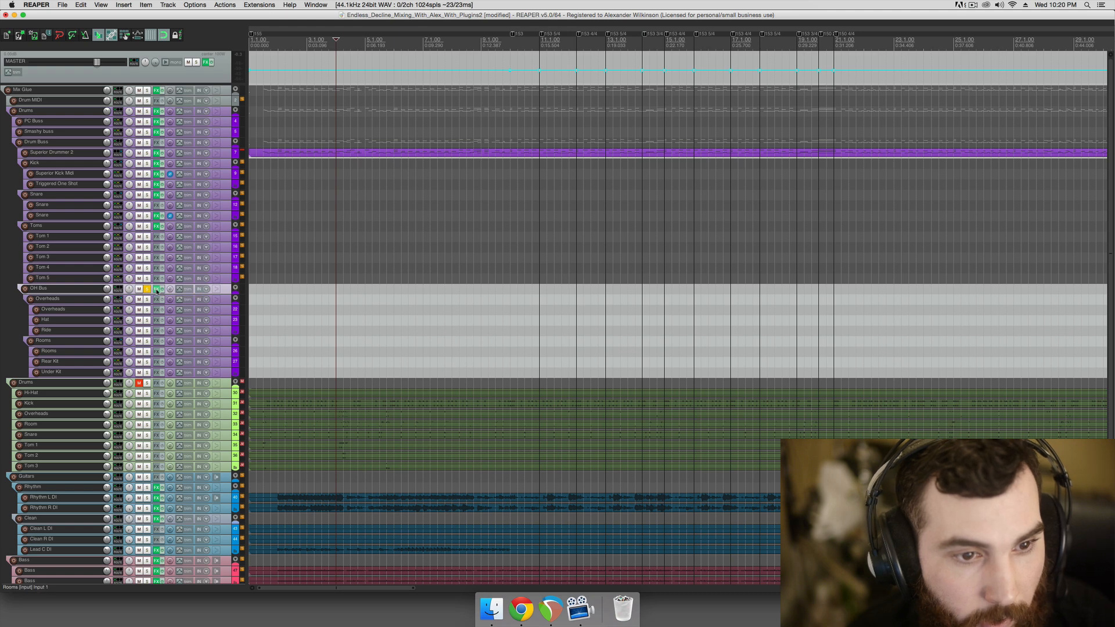
{"action": "left_click", "coordinate": [156, 289]}
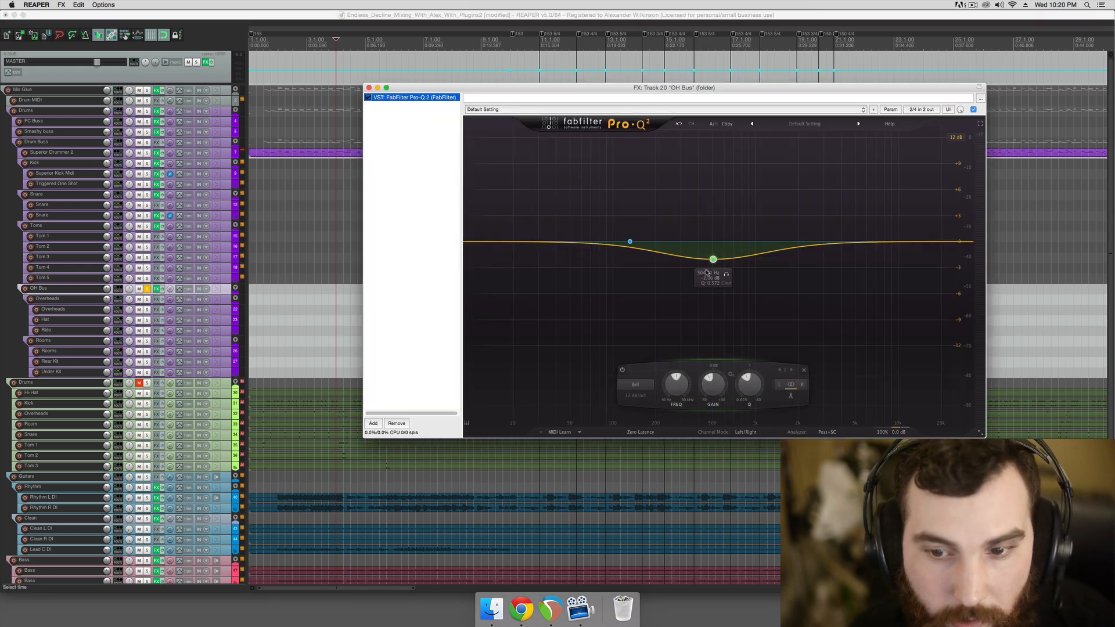
{"action": "left_click", "coordinate": [368, 87]}
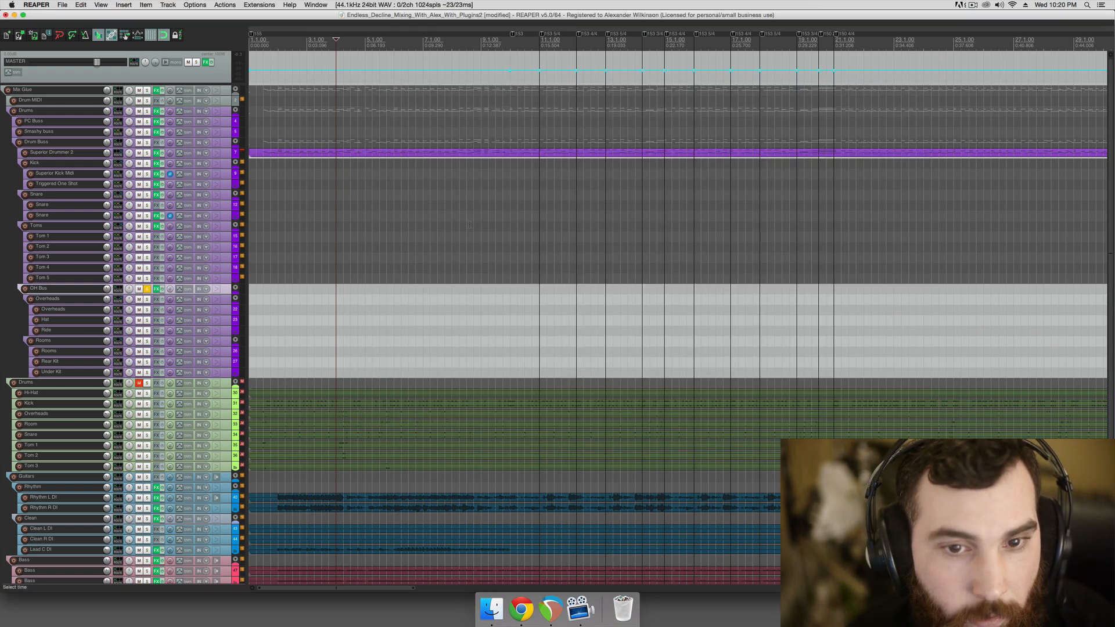
Play the soloed OH Bus from about bar 9, audition its Overheads subfolder in solo, and clear the Overheads solo
{"action": "left_click", "coordinate": [496, 237]}
{"action": "key", "text": "space"}
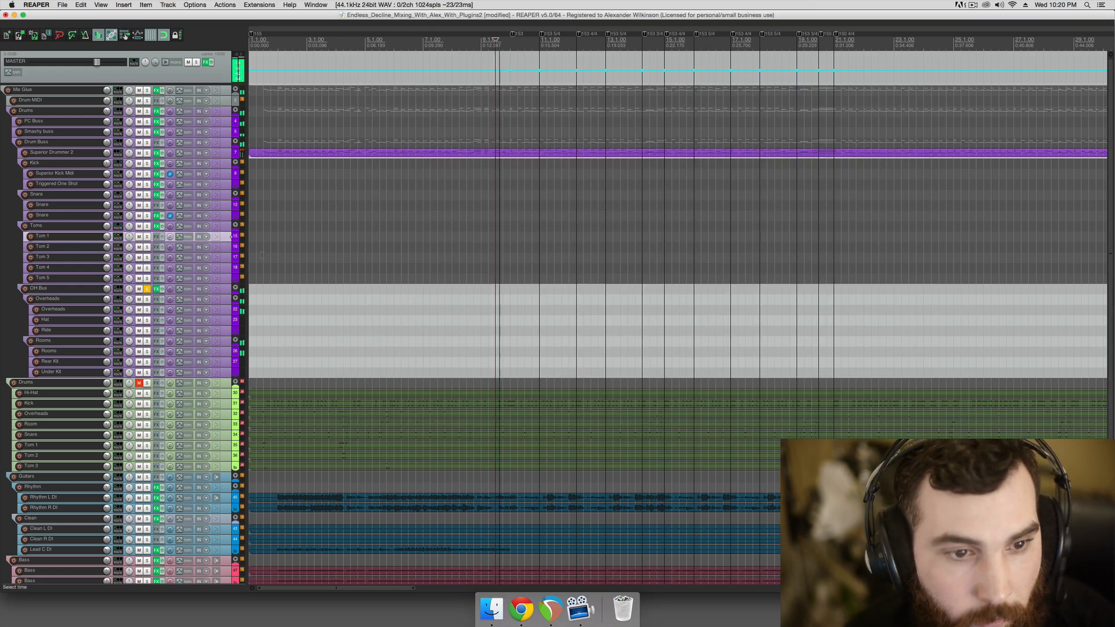
{"action": "left_click", "coordinate": [146, 300]}
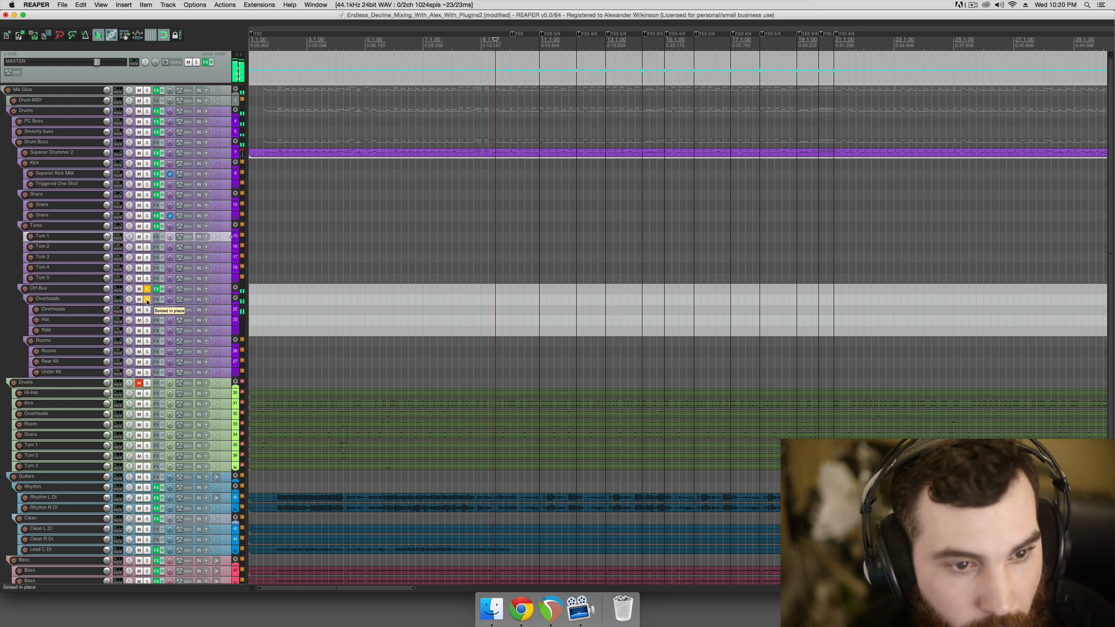
{"action": "left_click", "coordinate": [147, 300]}
Audition the Rooms subfolder in solo, then clear its solo and play the full OH Bus again
{"action": "left_click", "coordinate": [147, 342]}
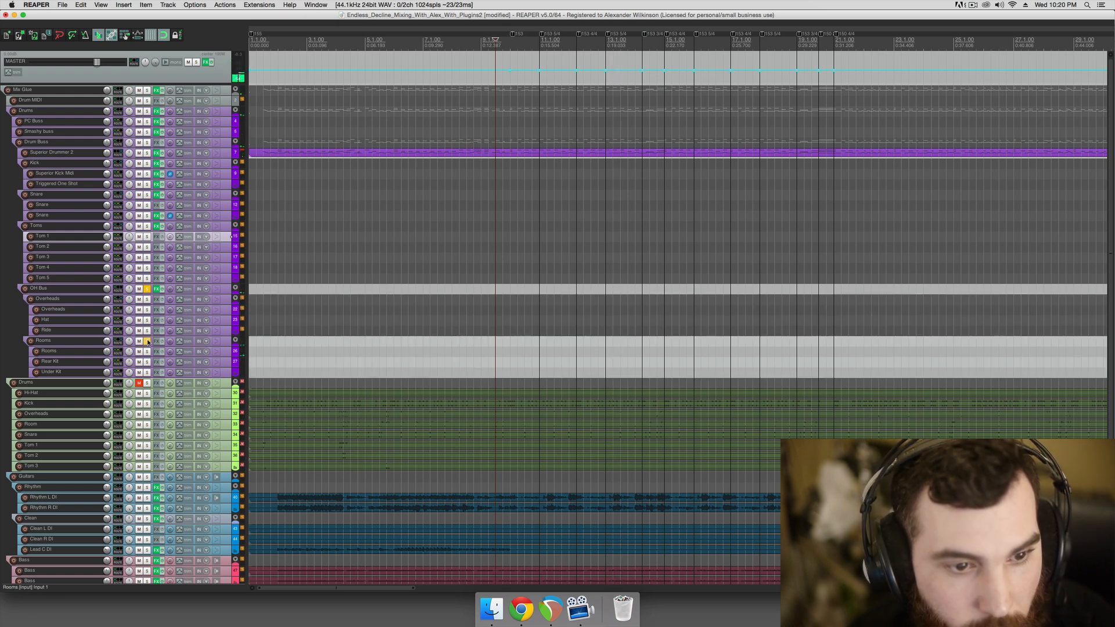
{"action": "key", "text": "space"}
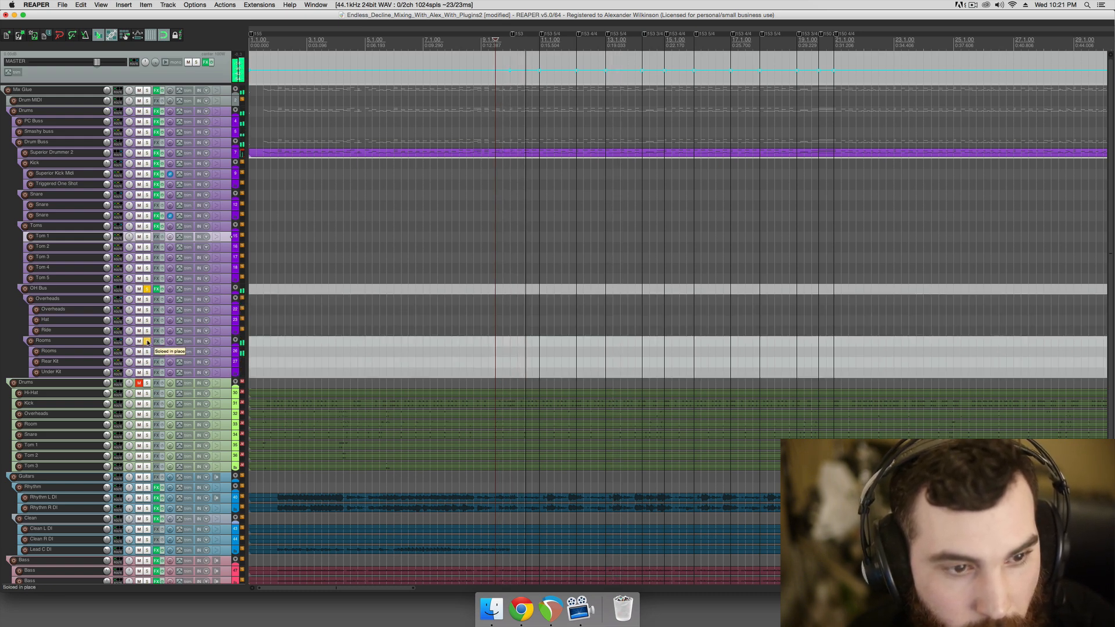
{"action": "key", "text": "space"}
{"action": "left_click", "coordinate": [147, 341]}
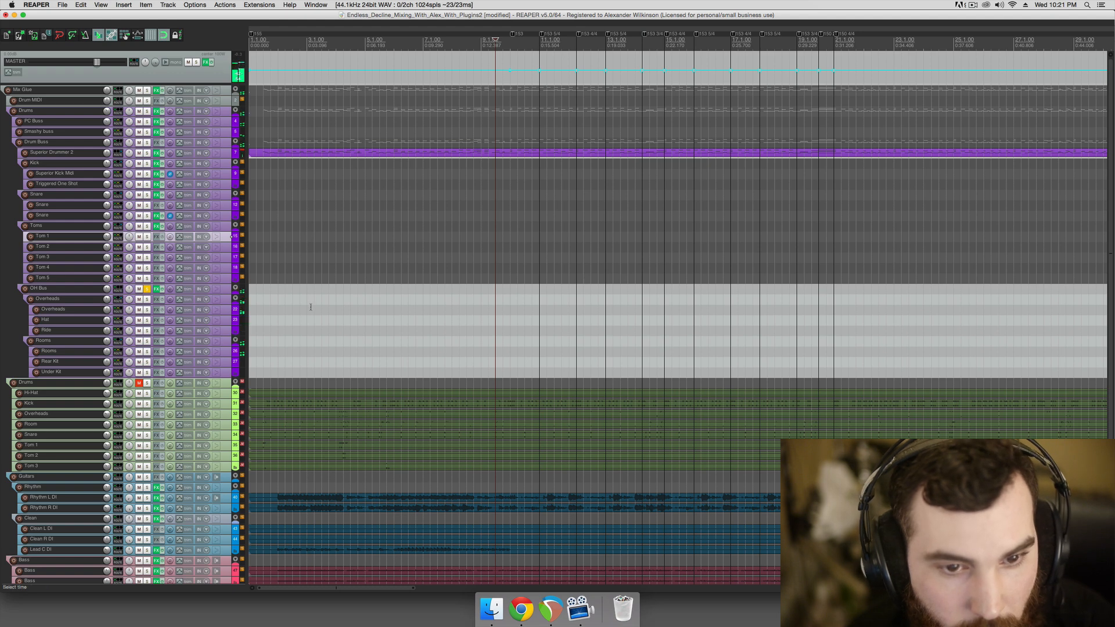
{"action": "key", "text": "space"}
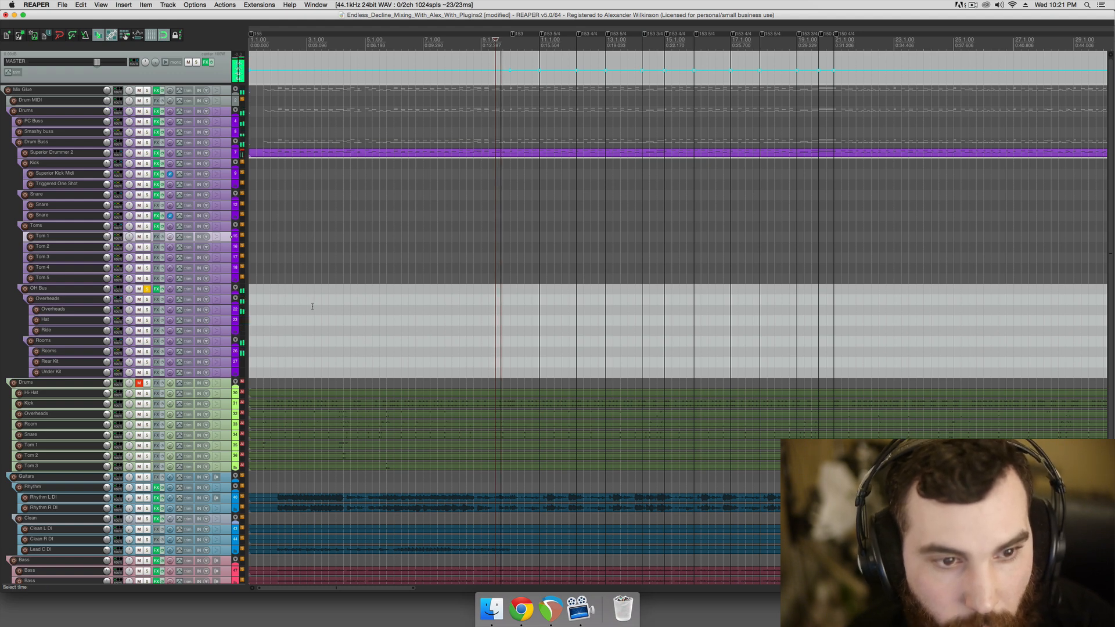
Clear the OH Bus solo, audition the whole purple Drums folder in solo from about bar 9, and unsolo it
{"action": "left_click", "coordinate": [147, 289]}
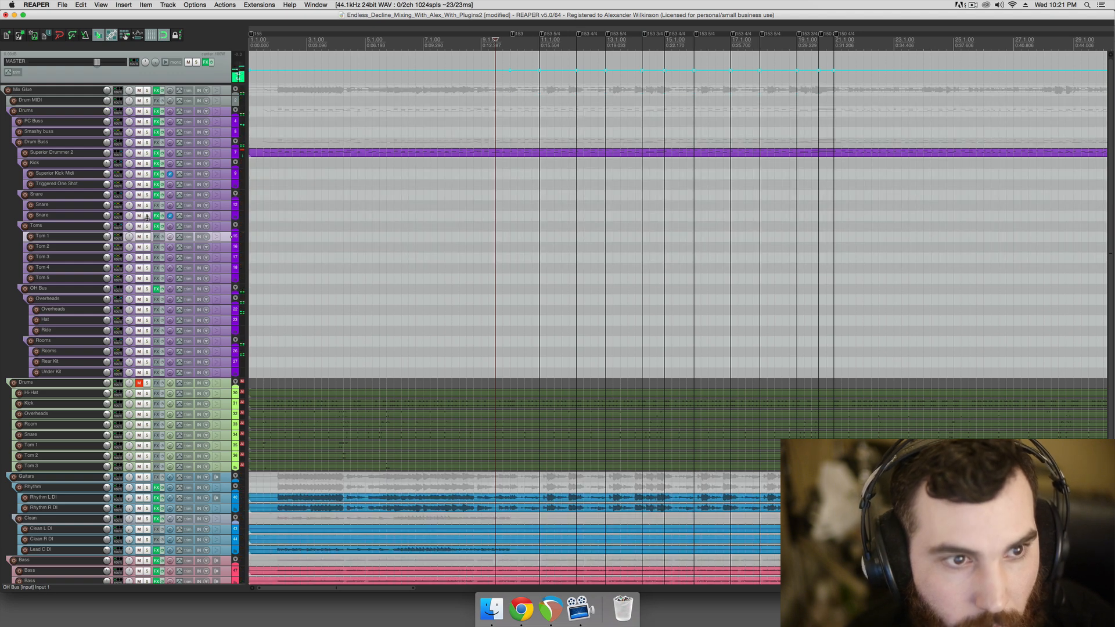
{"action": "left_click", "coordinate": [147, 111]}
{"action": "key", "text": "space"}
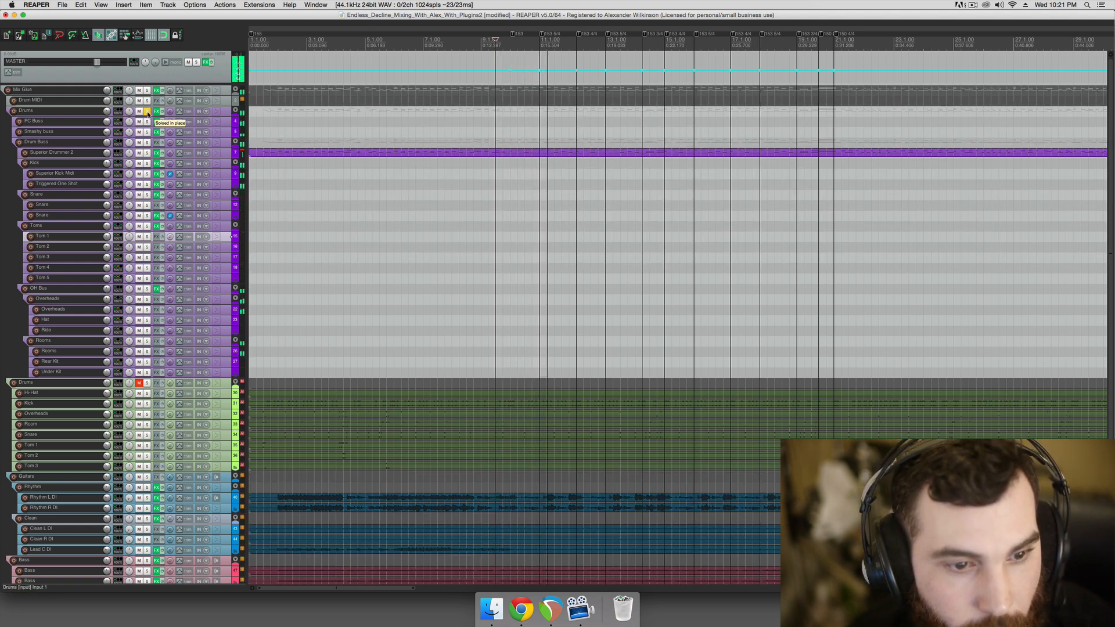
{"action": "key", "text": "space"}
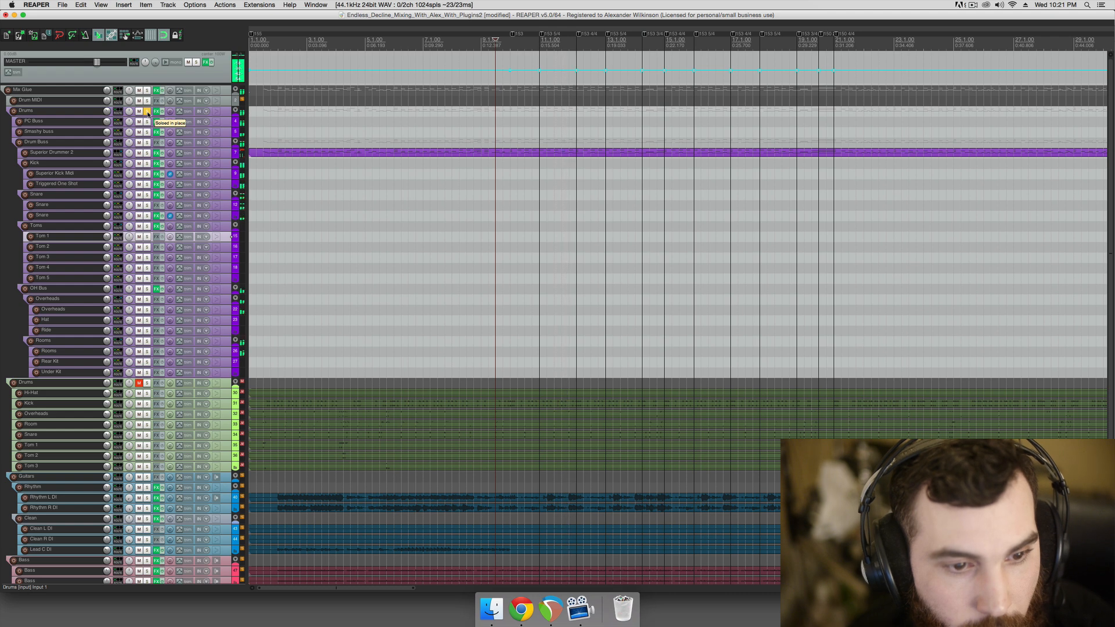
{"action": "left_click", "coordinate": [148, 112]}
Set the edit cursor just before bar 2 on the Guitars folder
{"action": "left_click_drag", "start_coordinate": [338, 359], "coordinate": [365, 470]}
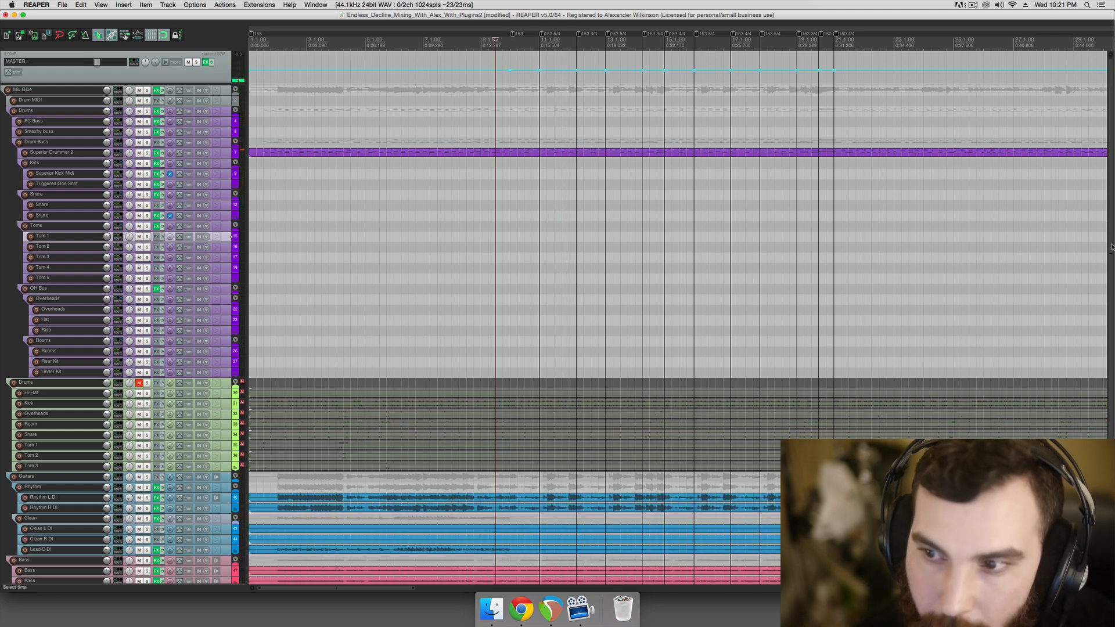
{"action": "scroll", "coordinate": [695, 311], "scroll_direction": "down", "scroll_amount": 5}
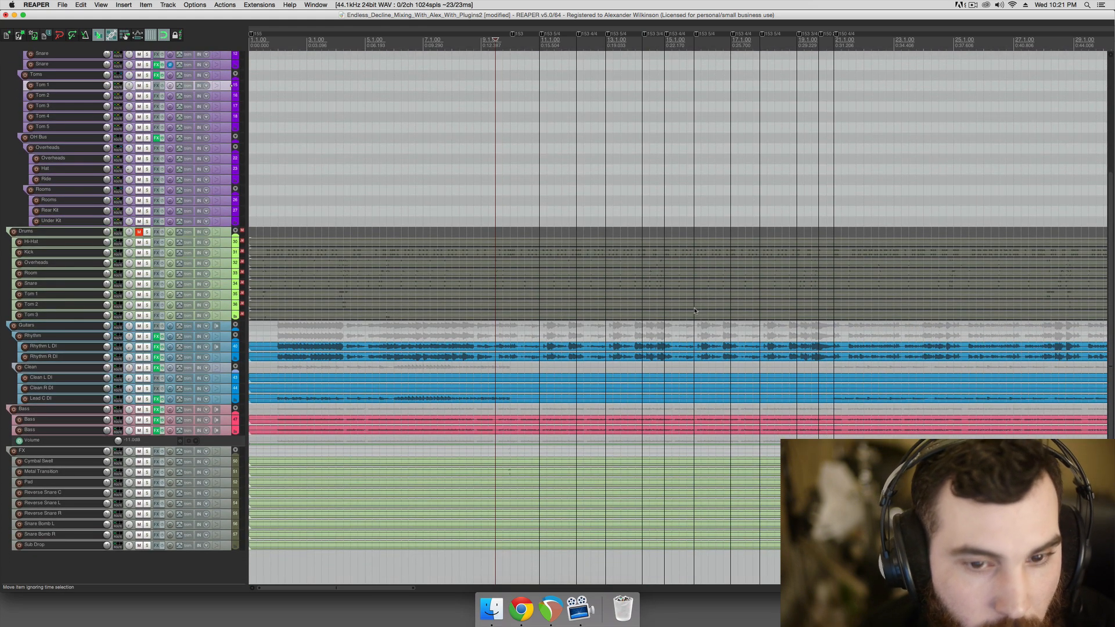
{"action": "left_click", "coordinate": [271, 327]}
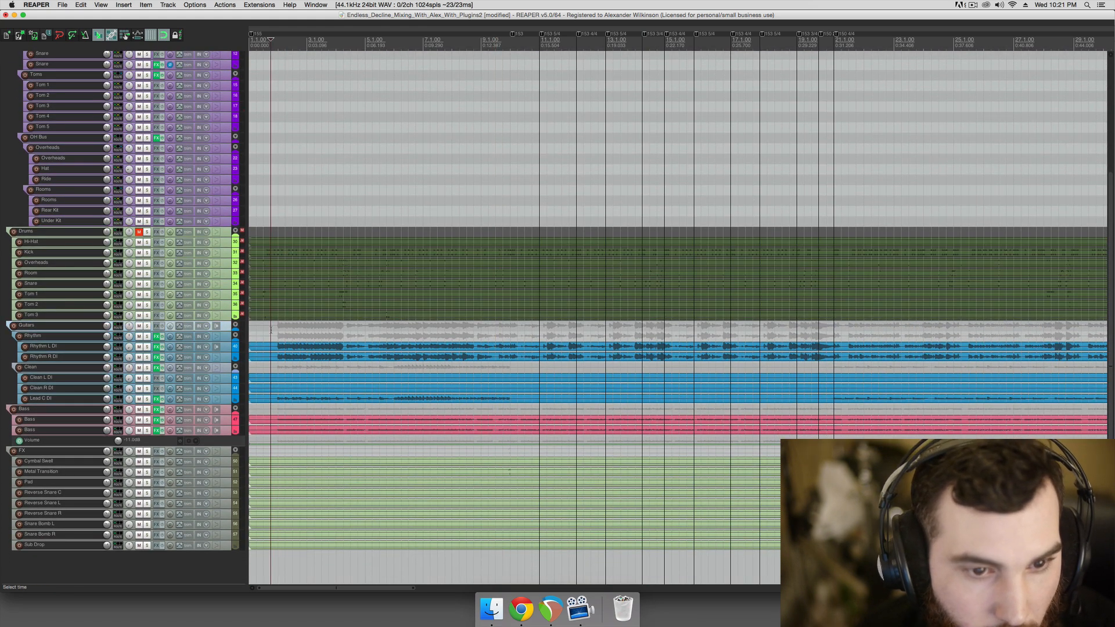
Inspect Pro-Q 2, Pro-MB and Solid EQ in turn on the Rhythm guitar folder, and close the effects window
{"action": "left_click", "coordinate": [156, 337]}
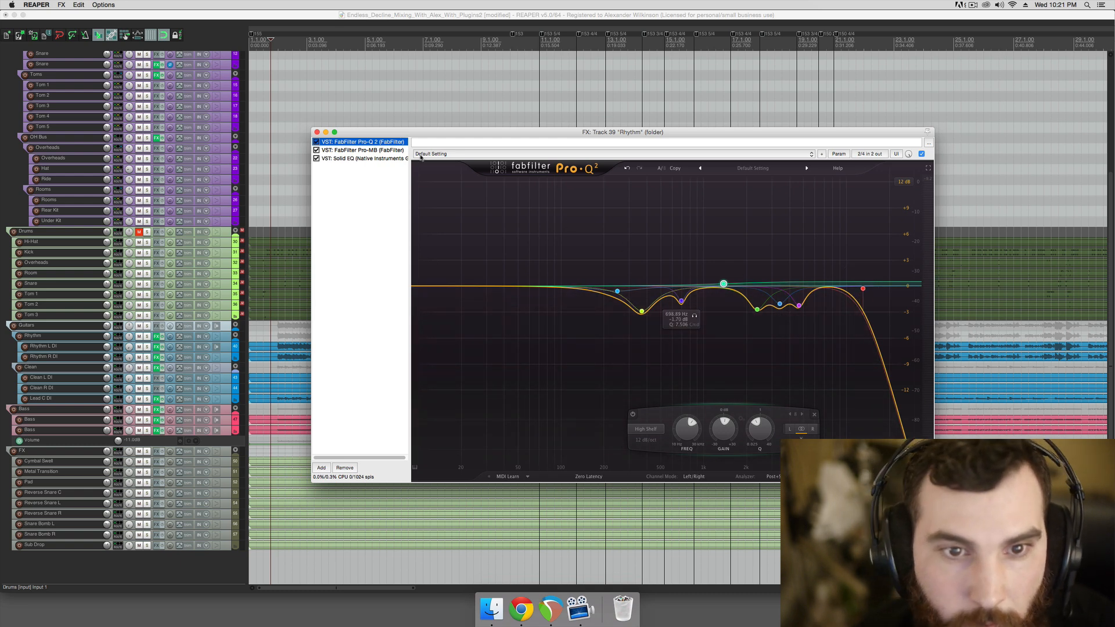
{"action": "left_click", "coordinate": [389, 151]}
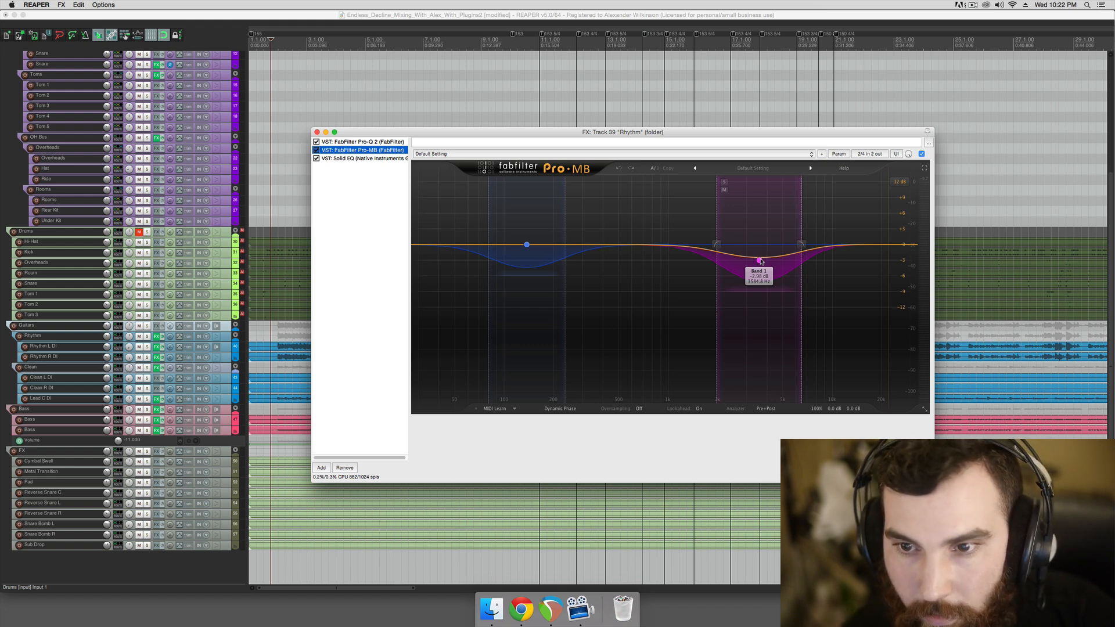
{"action": "left_click_drag", "start_coordinate": [597, 133], "coordinate": [643, 141]}
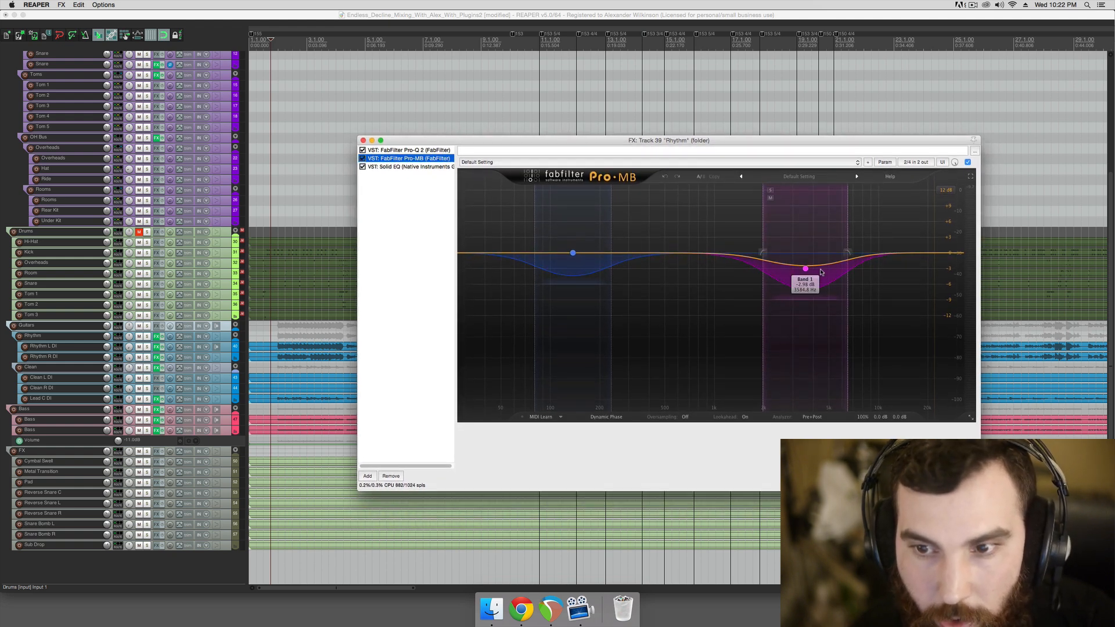
{"action": "left_click", "coordinate": [439, 168]}
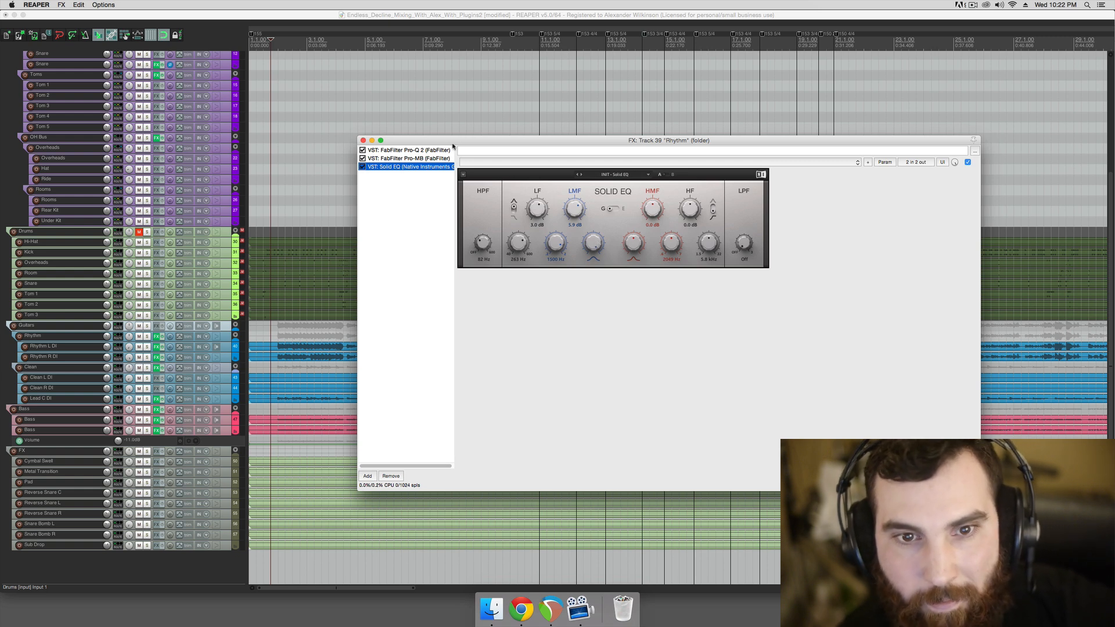
{"action": "left_click_drag", "start_coordinate": [453, 144], "coordinate": [425, 203]}
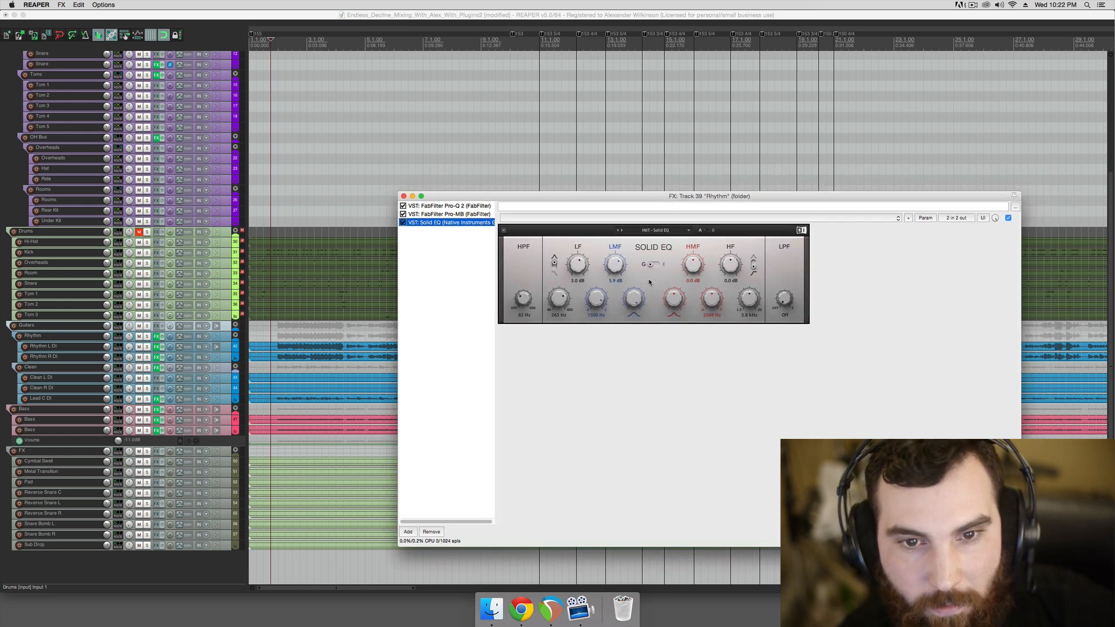
{"action": "left_click", "coordinate": [404, 195]}
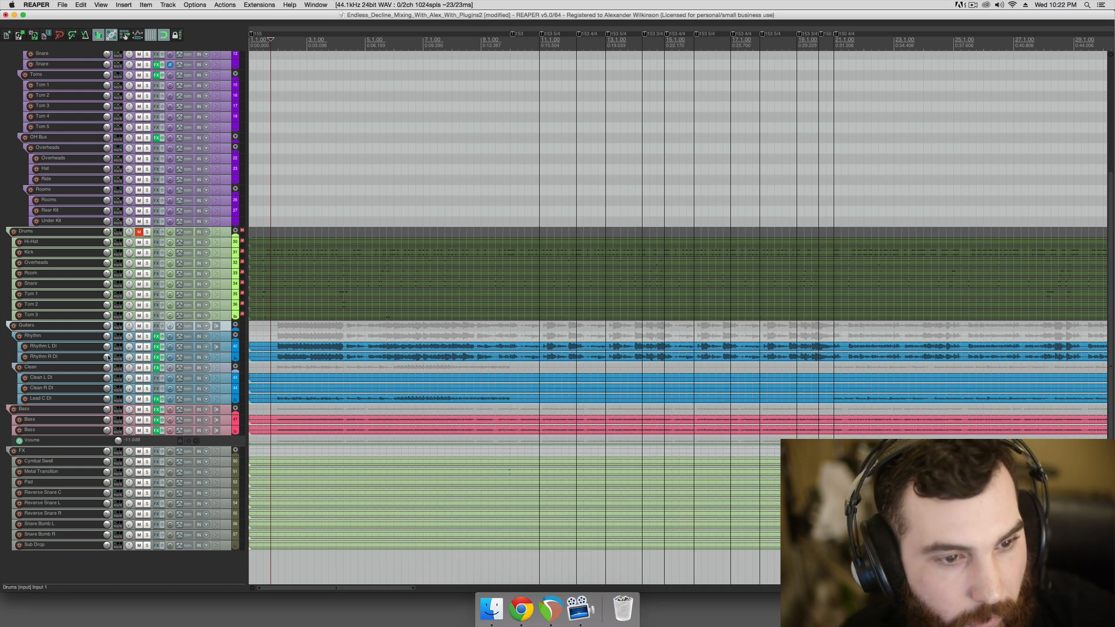
Select the Clean guitar folder, and briefly recheck Solid EQ on the Rhythm folder before closing its effects
{"action": "left_click", "coordinate": [77, 368]}
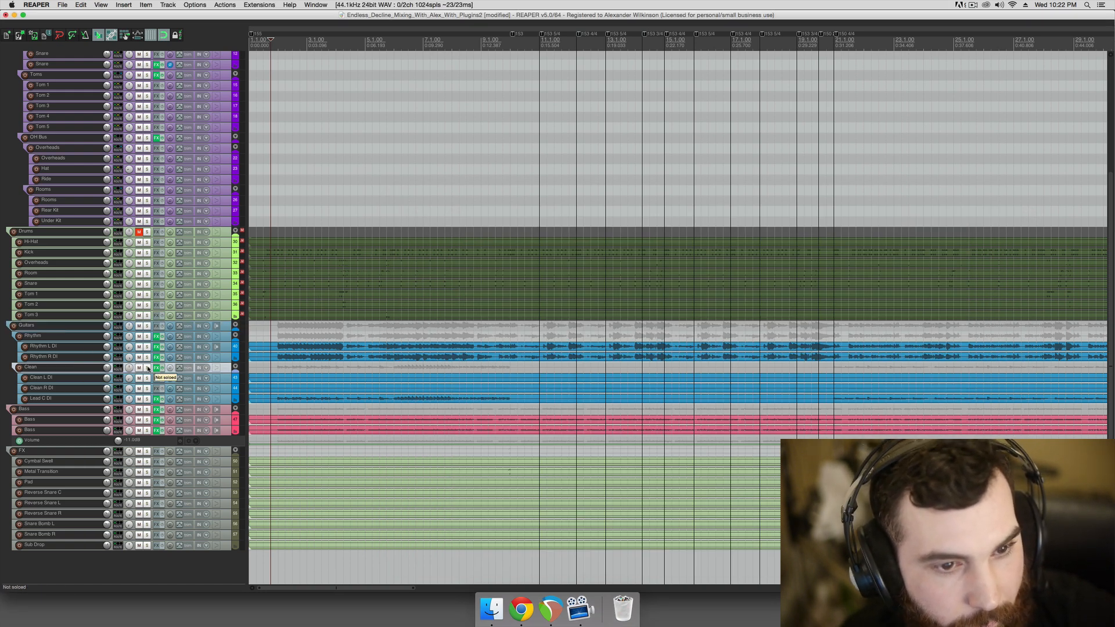
{"action": "left_click", "coordinate": [157, 338]}
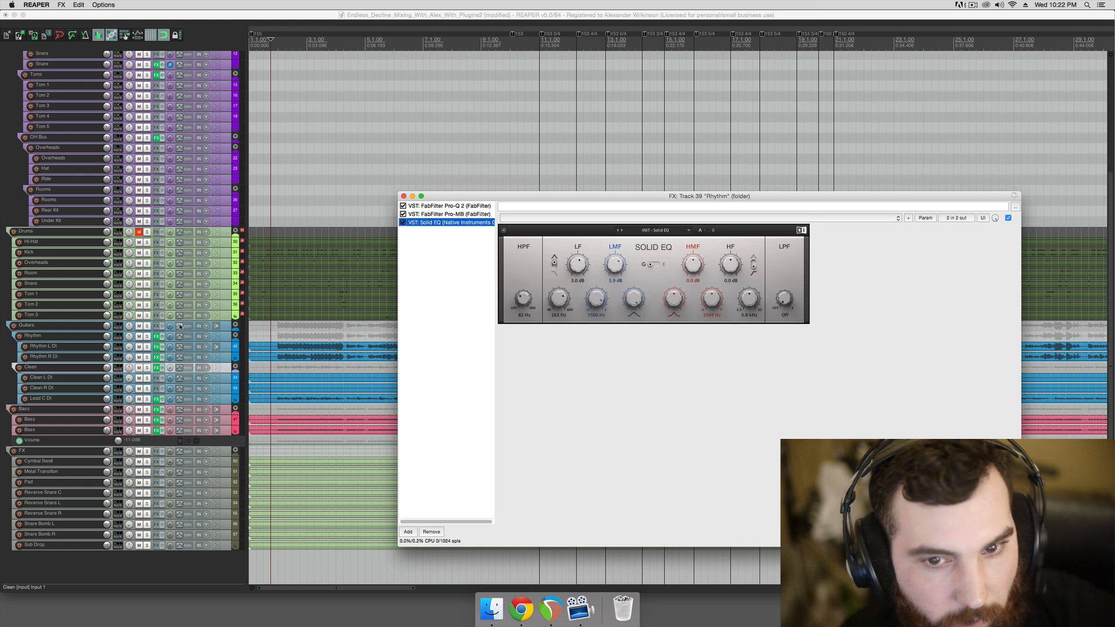
{"action": "left_click", "coordinate": [403, 197]}
Select the Rhythm folder and its Rhythm L DI and Rhythm R DI tracks, ending on Rhythm L DI
{"action": "left_click", "coordinate": [65, 338]}
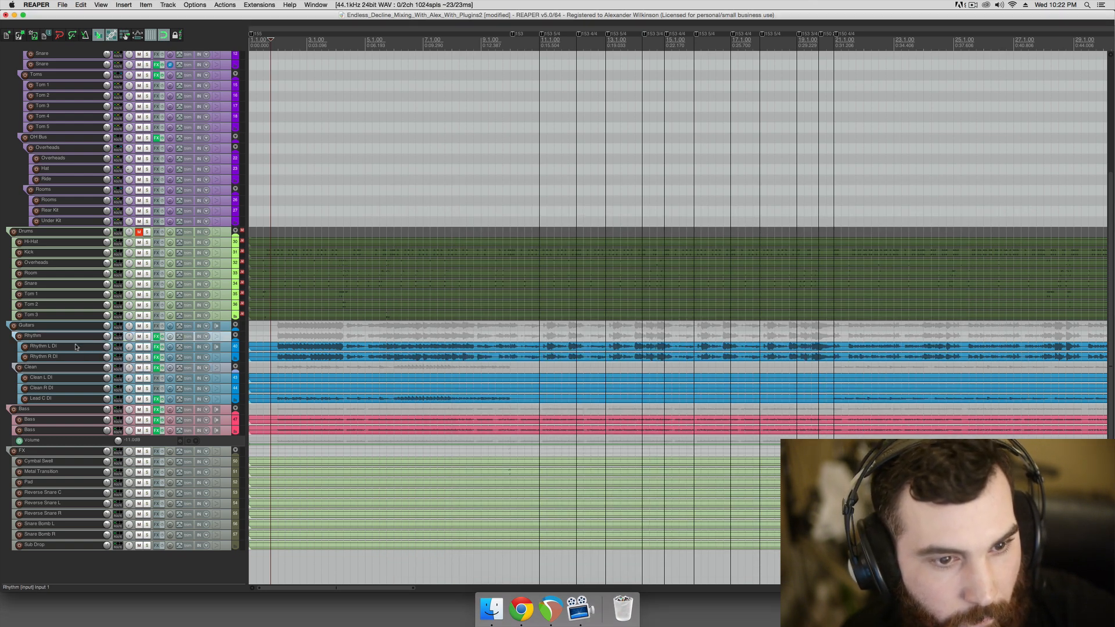
{"action": "left_click", "coordinate": [78, 348]}
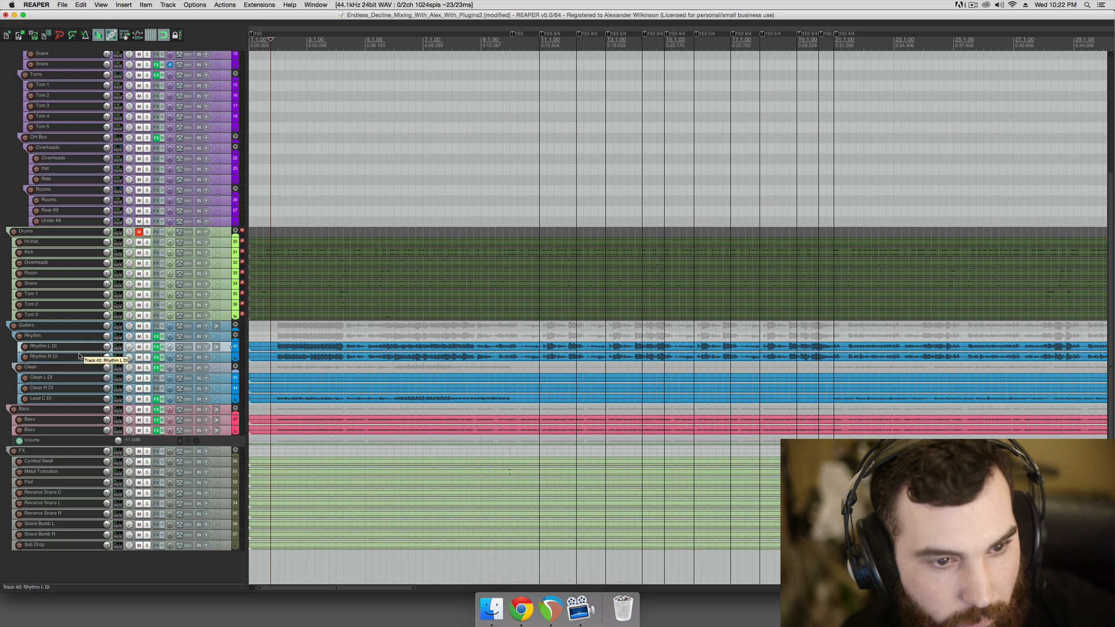
{"action": "left_click", "coordinate": [79, 355]}
{"action": "left_click", "coordinate": [80, 346]}
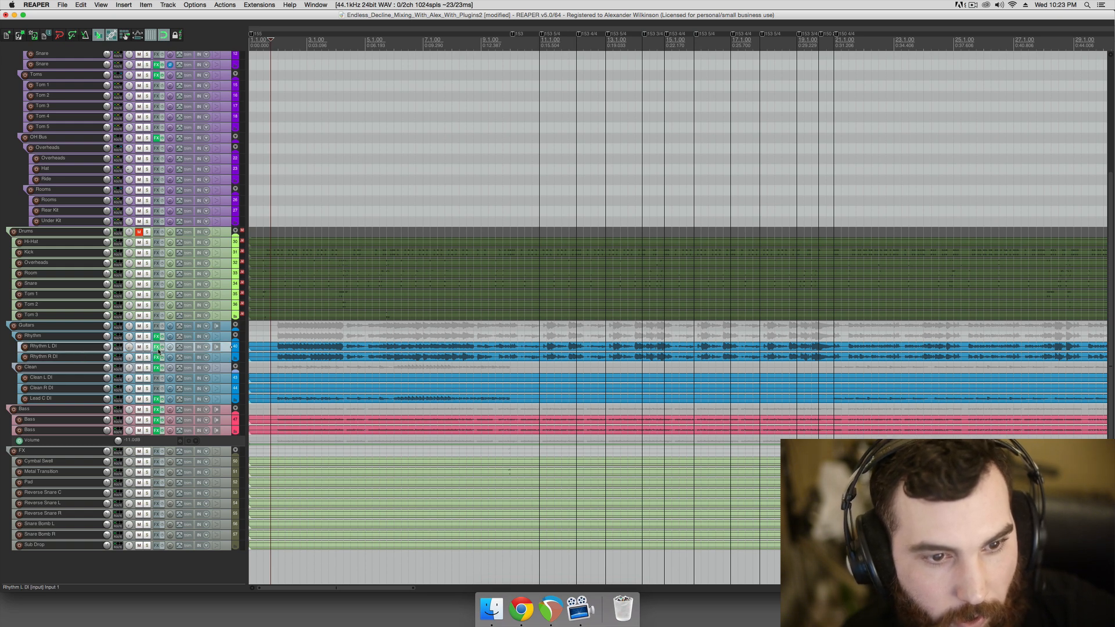
Open the effects on Rhythm L DI and view the TSE 808 overdrive and the JCM800 Hot Preamp
{"action": "left_click", "coordinate": [156, 347]}
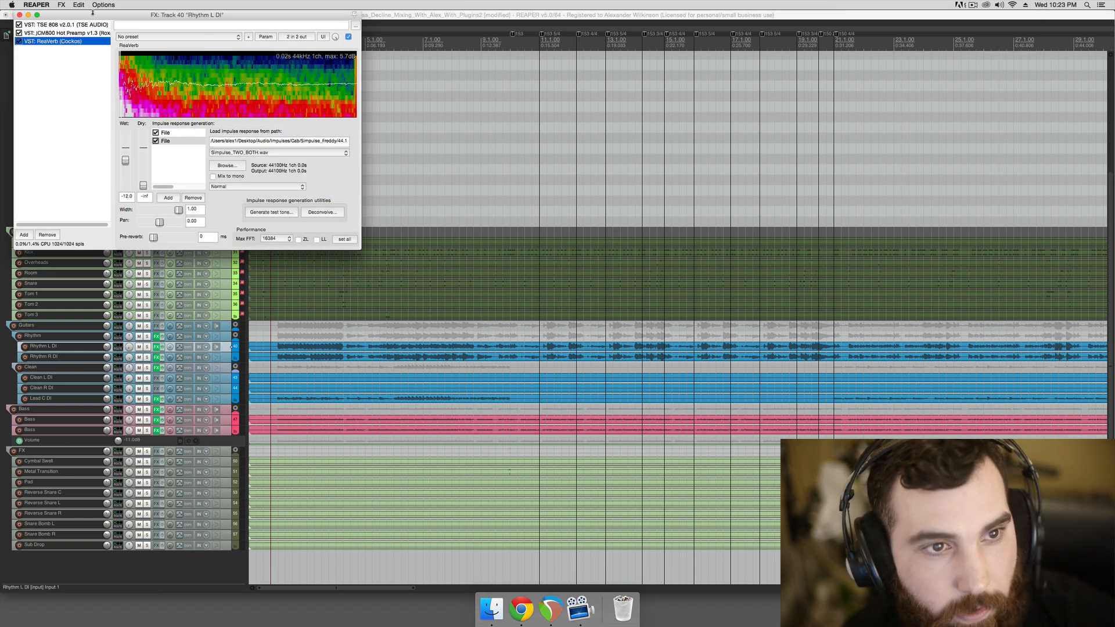
{"action": "left_click_drag", "start_coordinate": [93, 12], "coordinate": [430, 162]}
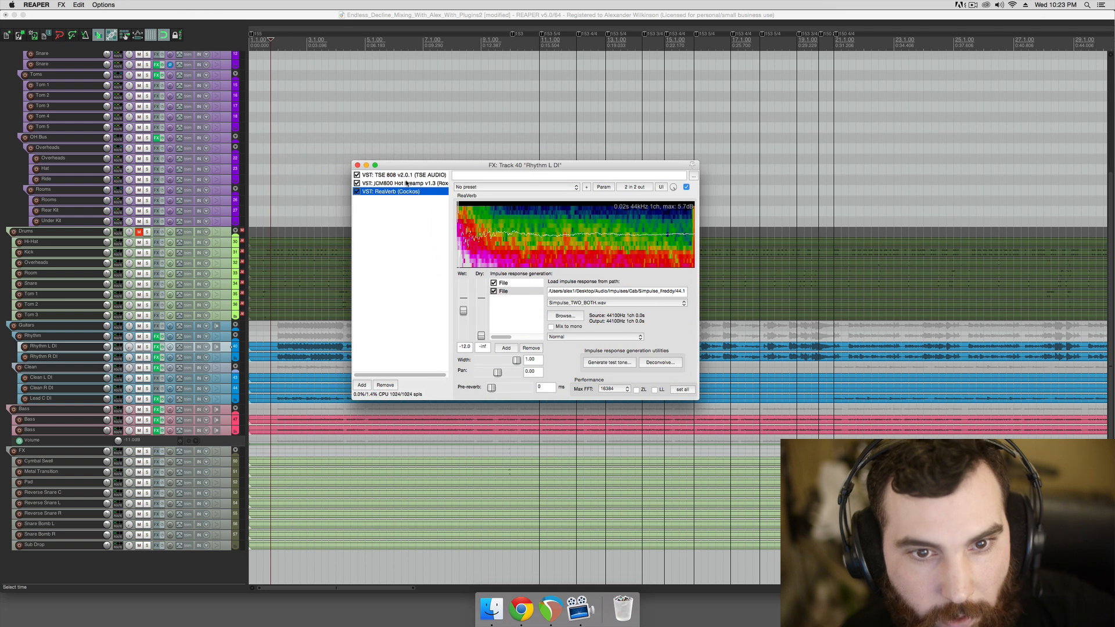
{"action": "left_click", "coordinate": [408, 176]}
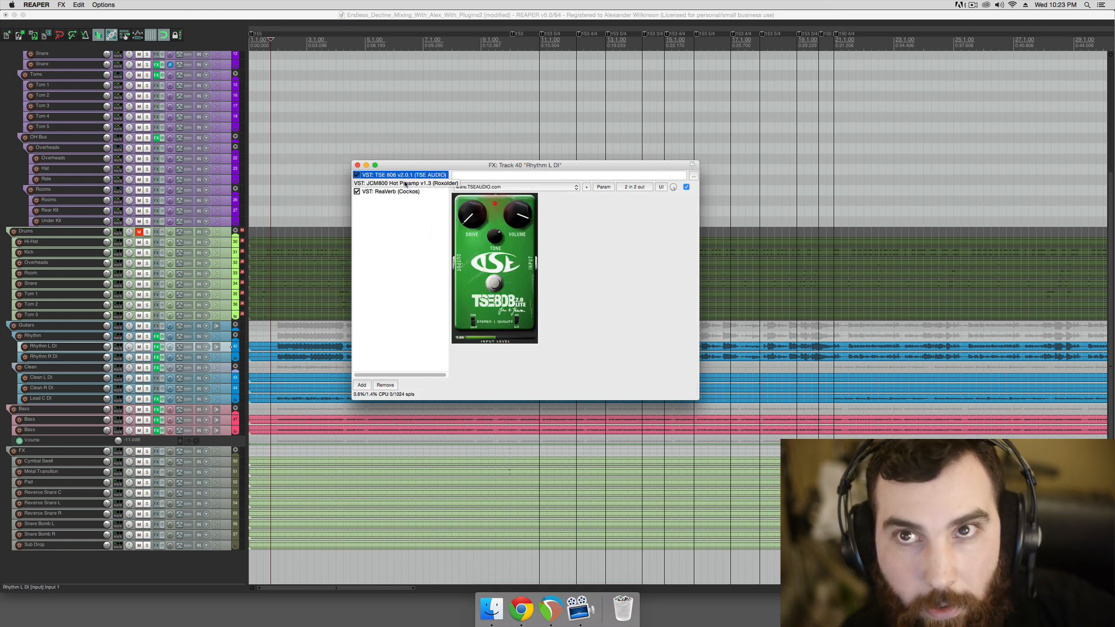
{"action": "left_click", "coordinate": [405, 182]}
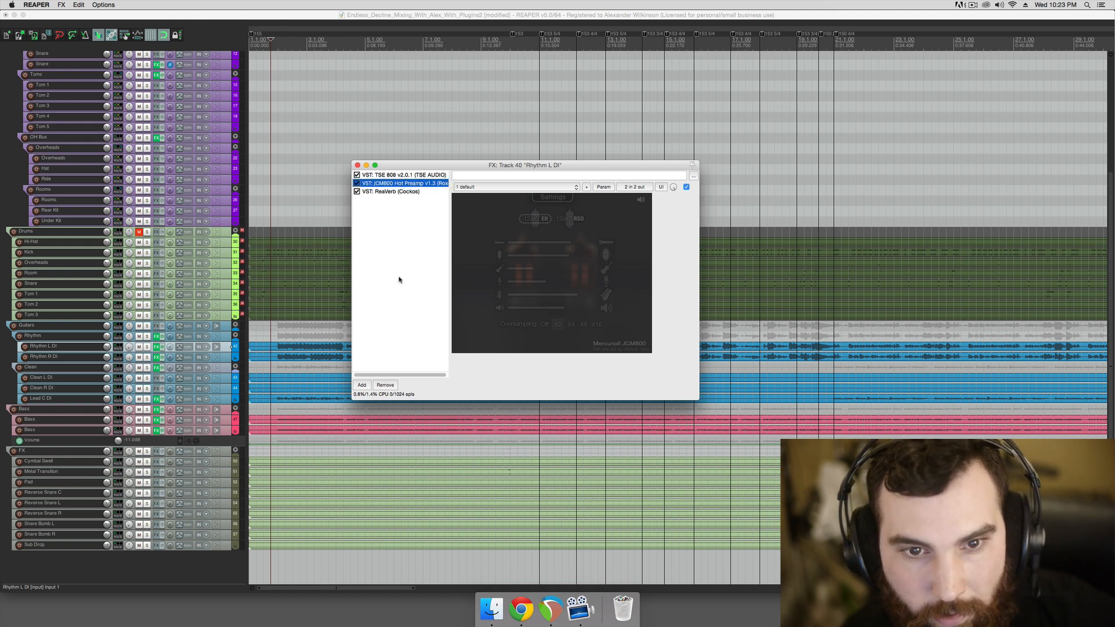
Examine ReaVerb on Rhythm L DI, switching between its two cabinet impulses, Simpulse_ONE_BOTH.wav and Simpulse_TWO_BOTH.wav
{"action": "left_click", "coordinate": [392, 193]}
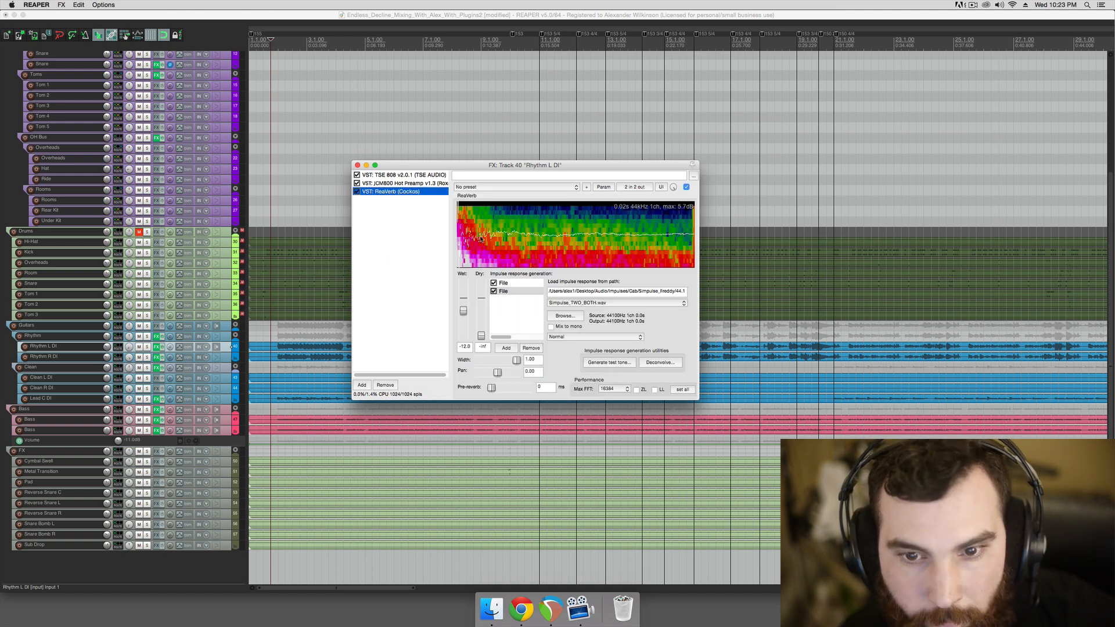
{"action": "left_click", "coordinate": [518, 283]}
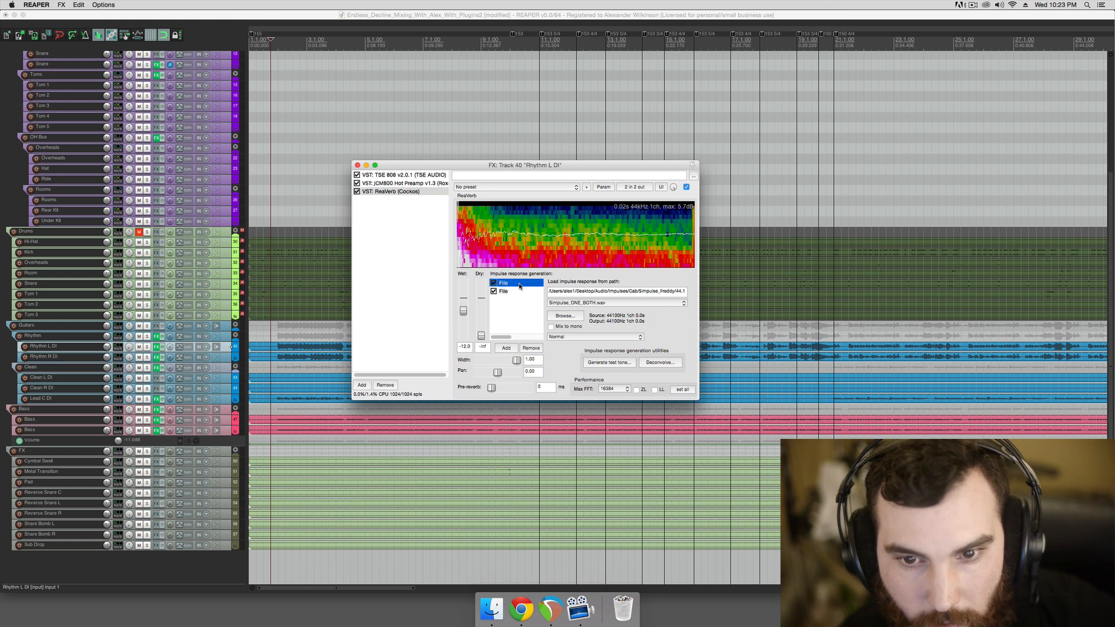
{"action": "left_click", "coordinate": [517, 291]}
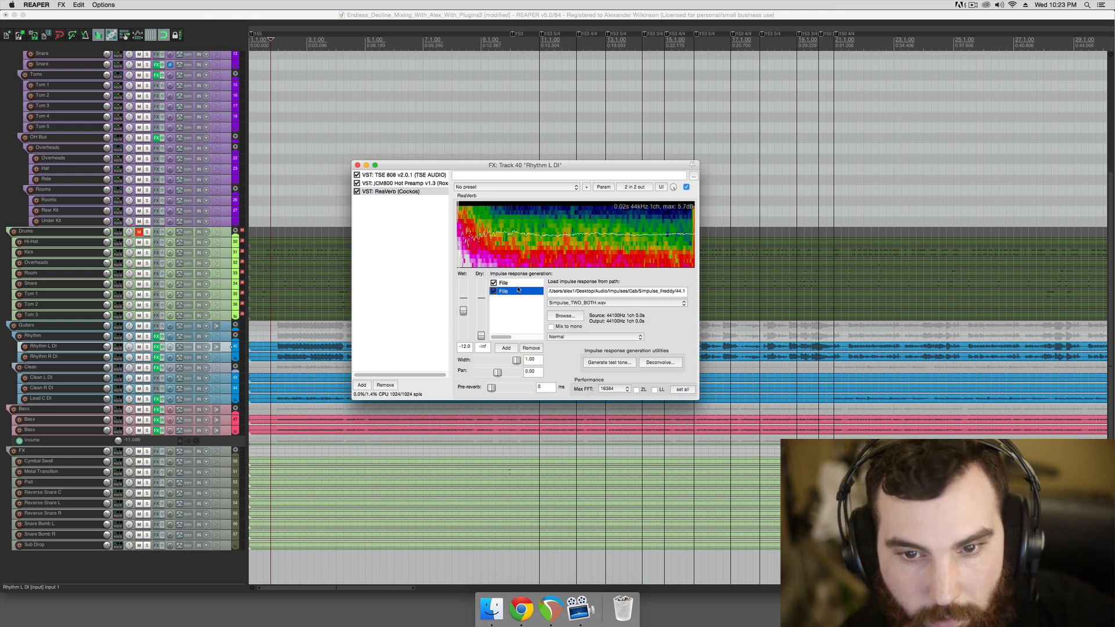
{"action": "left_click", "coordinate": [517, 284]}
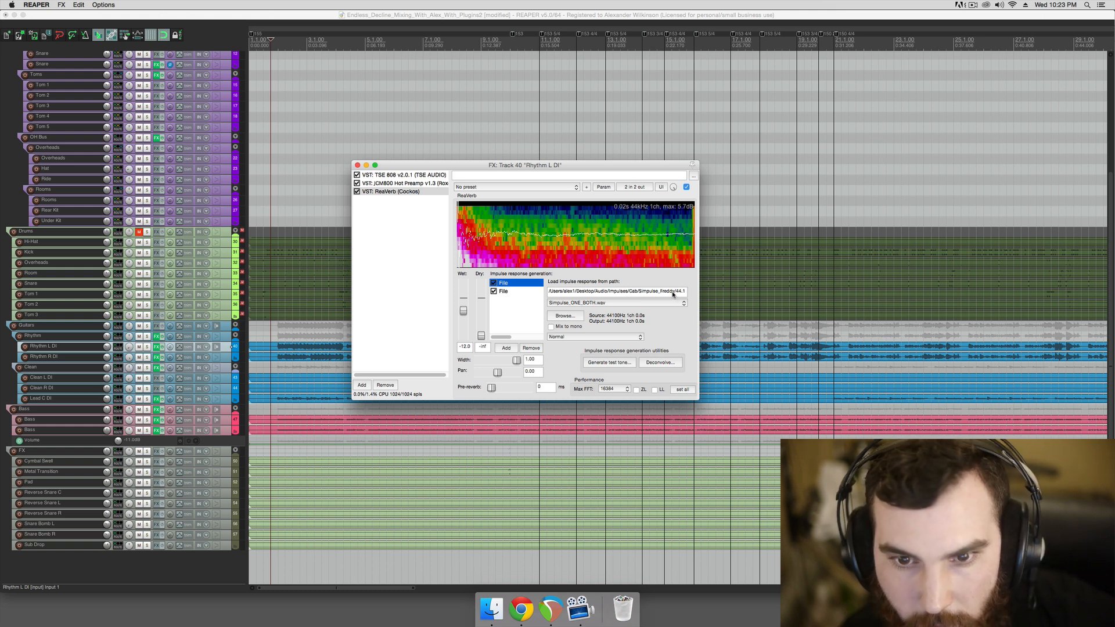
{"action": "left_click", "coordinate": [524, 292]}
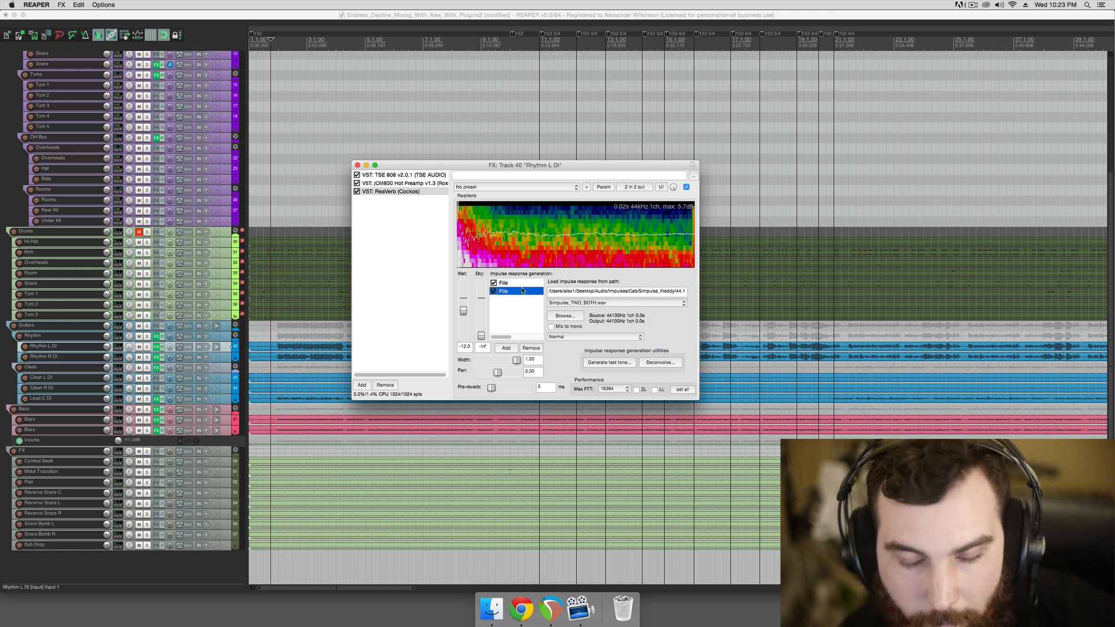
Compare ReaVerb's Simpulse_ONE_BOTH.wav and Simpulse_TWO_BOTH.wav impulse entries on Rhythm L DI again, and close the track's effects
{"action": "left_click", "coordinate": [522, 284]}
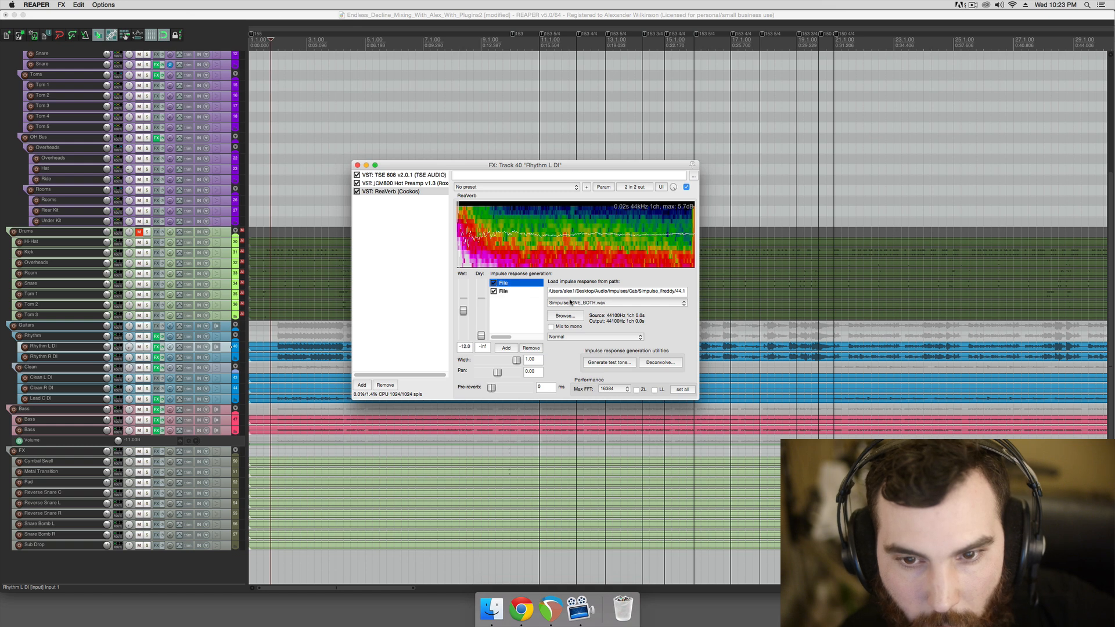
{"action": "left_click", "coordinate": [528, 292]}
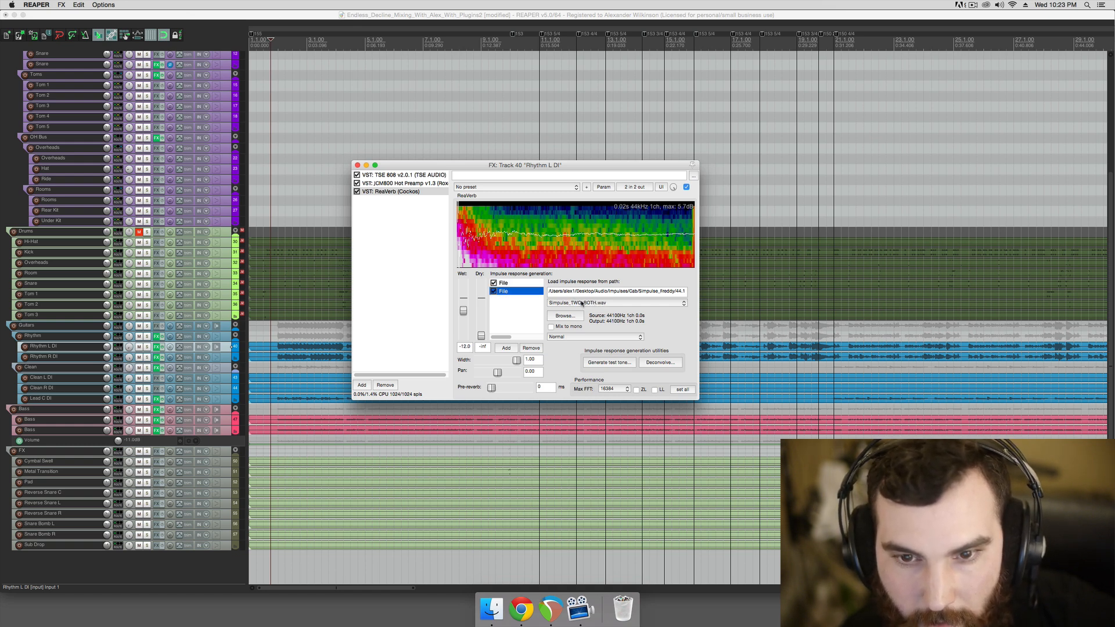
{"action": "left_click", "coordinate": [526, 285]}
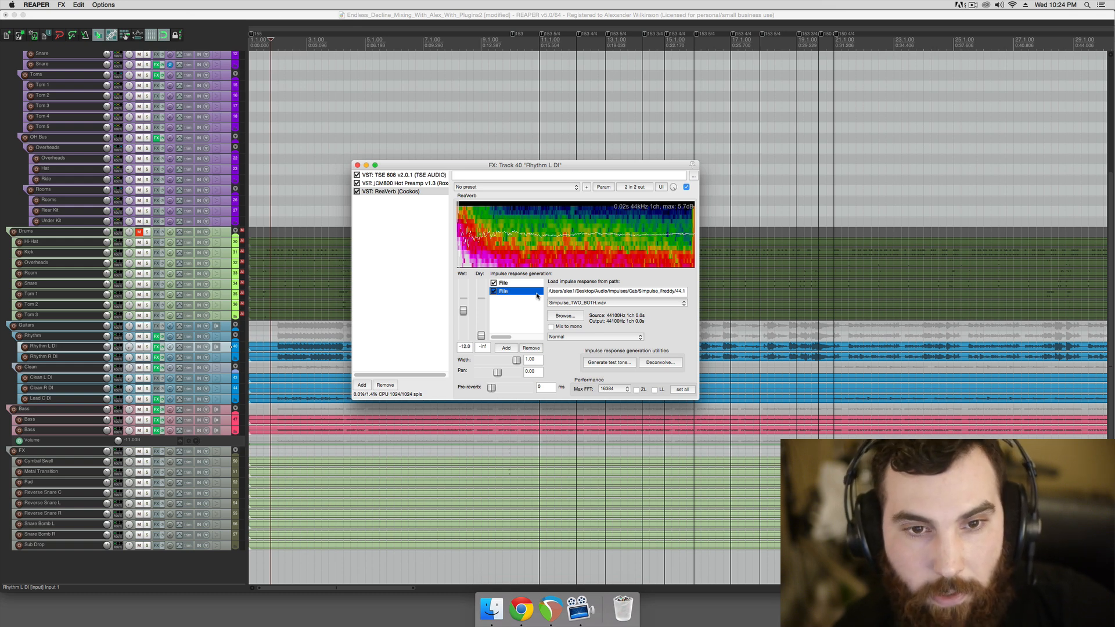
{"action": "left_click", "coordinate": [530, 283]}
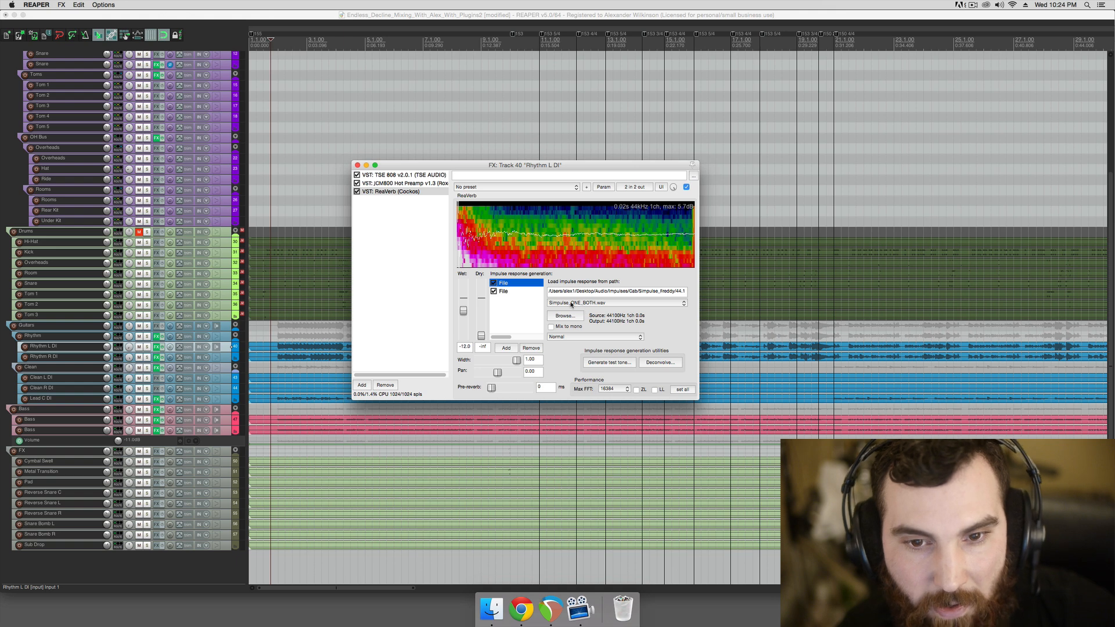
{"action": "left_click", "coordinate": [535, 291]}
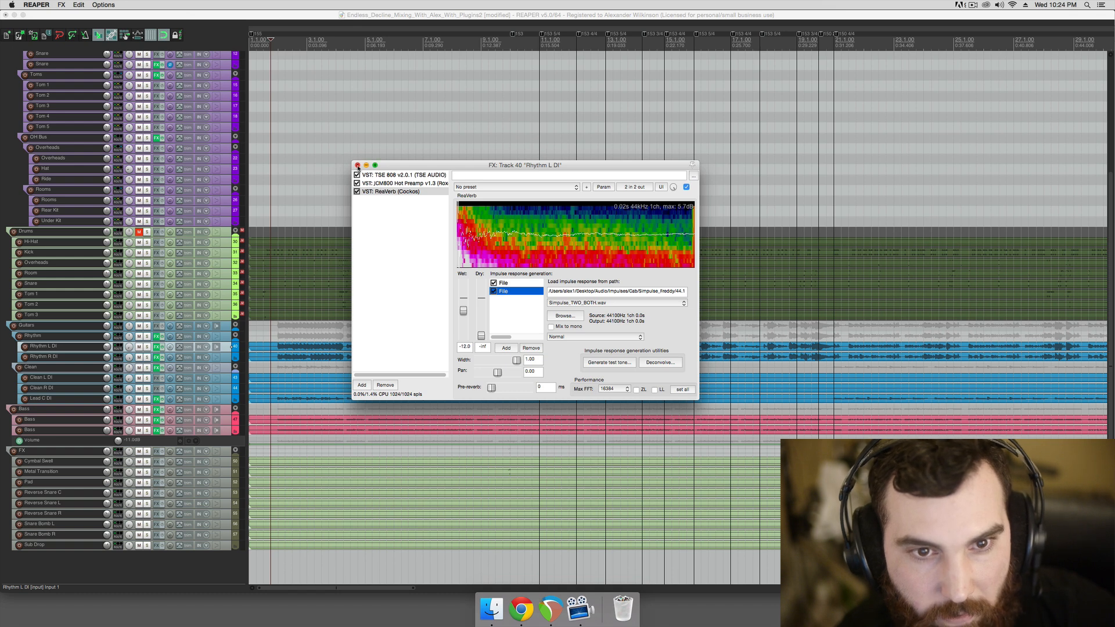
{"action": "left_click", "coordinate": [514, 284]}
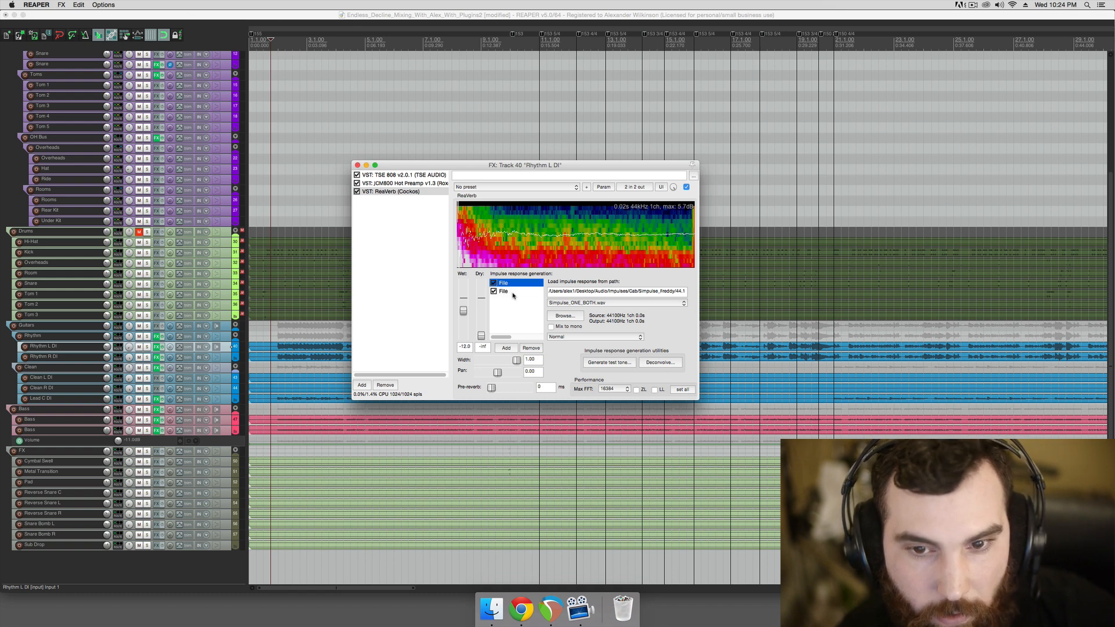
{"action": "left_click", "coordinate": [514, 292]}
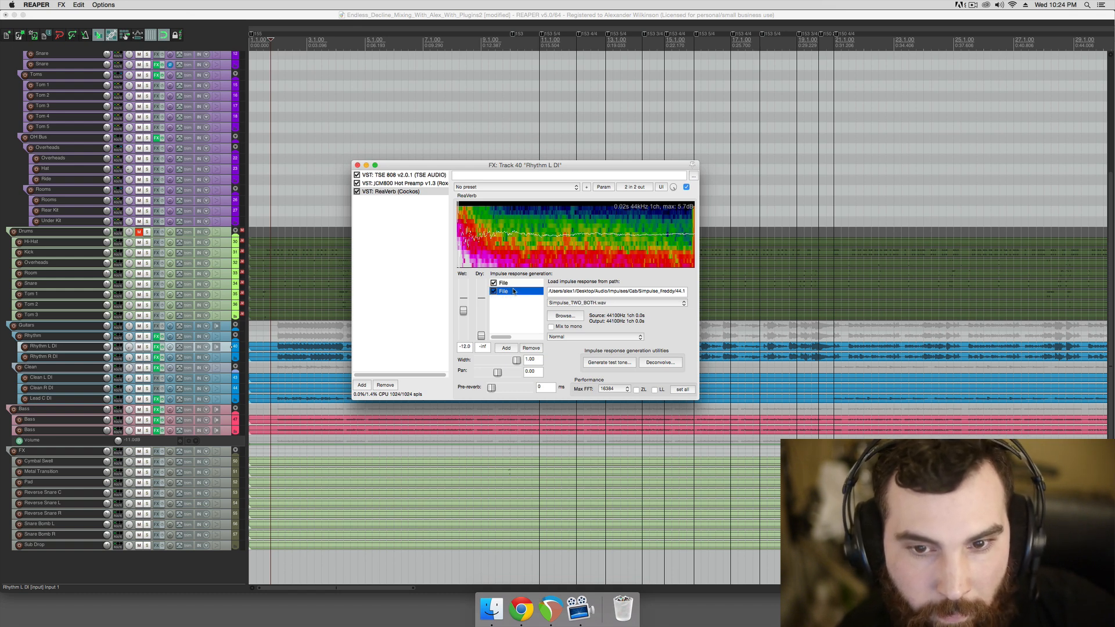
{"action": "left_click", "coordinate": [511, 283]}
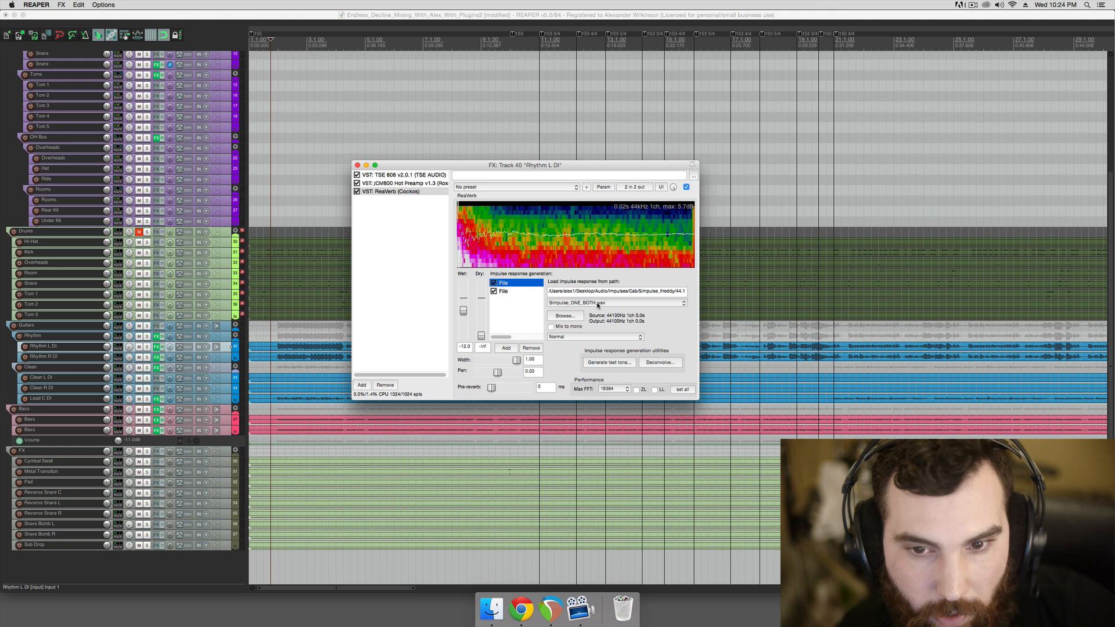
{"action": "left_click", "coordinate": [513, 293]}
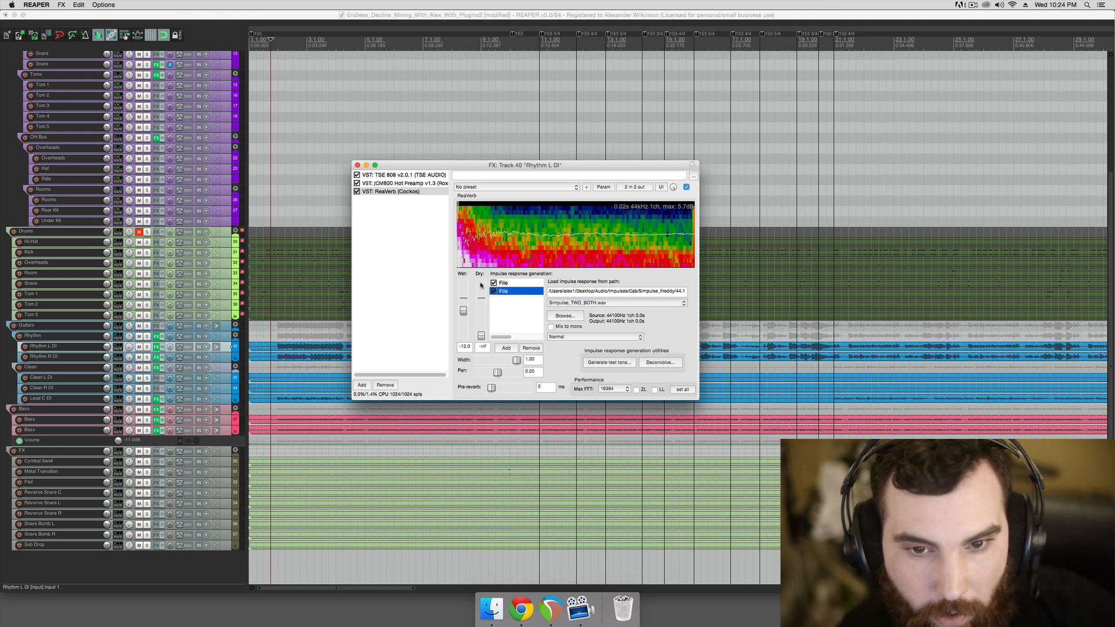
{"action": "left_click", "coordinate": [357, 165]}
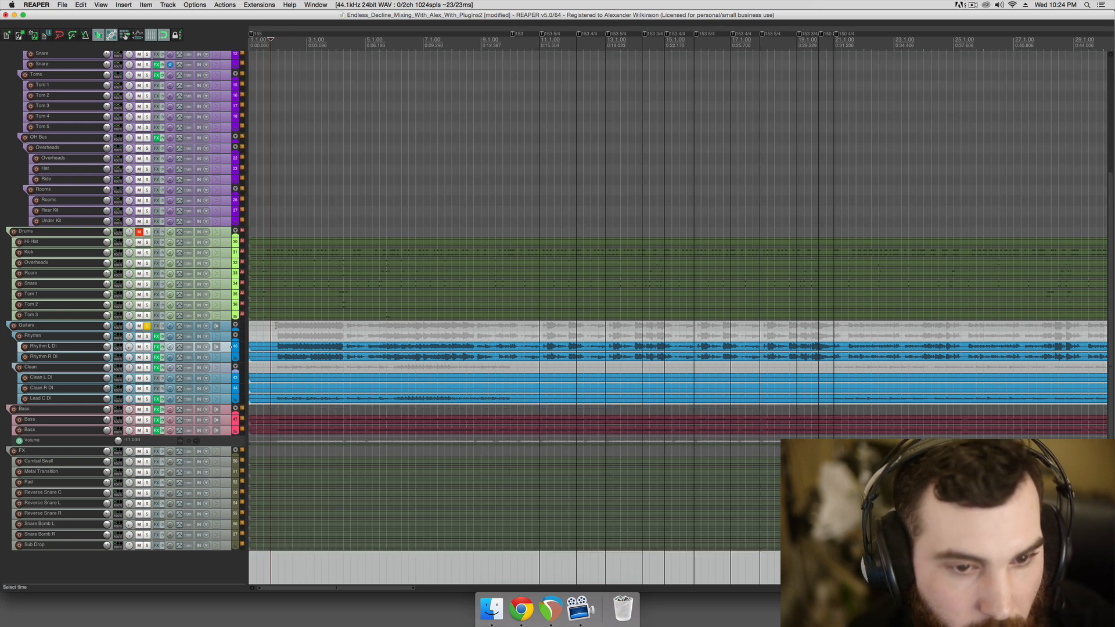
Place the edit cursor where the rhythm guitars start, mute the Clean folder, and play the soloed Guitars folder
{"action": "left_click", "coordinate": [276, 326]}
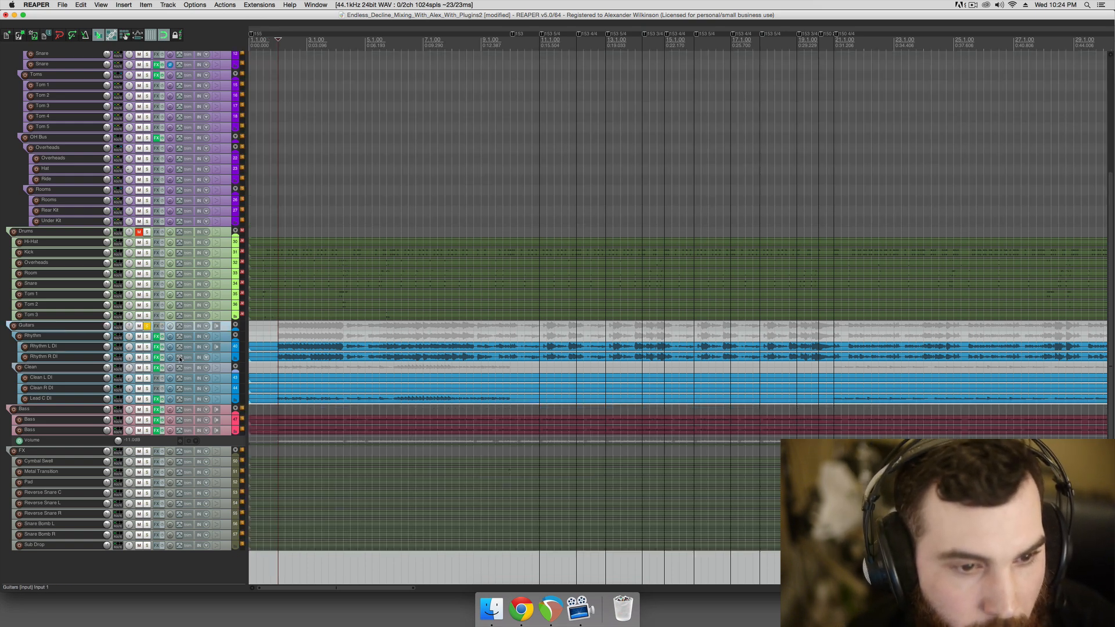
{"action": "left_click", "coordinate": [139, 368]}
{"action": "key", "text": "space"}
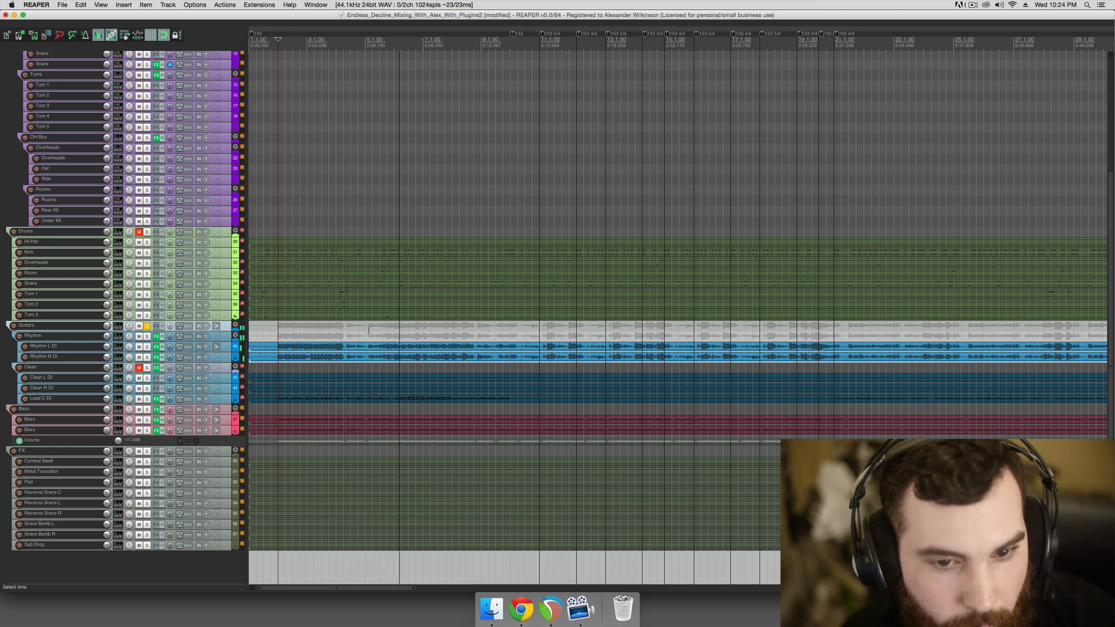
Lower the high-cut band in FabFilter Pro-Q 2 on the Rhythm folder to about 8.8 kHz during playback, and close its effects
{"action": "left_click", "coordinate": [157, 337]}
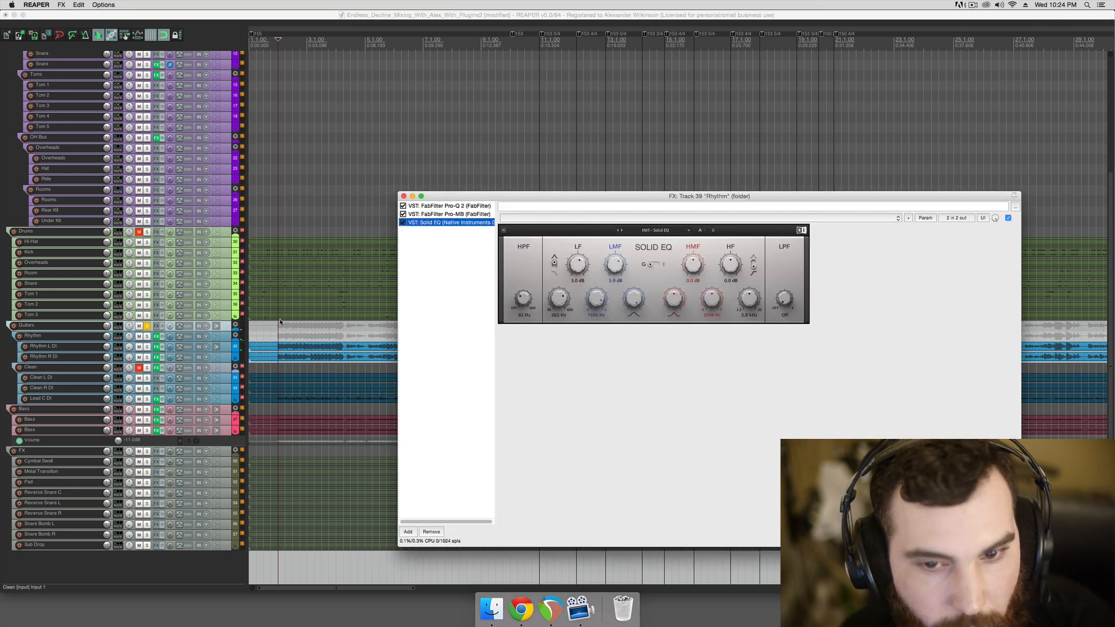
{"action": "left_click", "coordinate": [462, 207]}
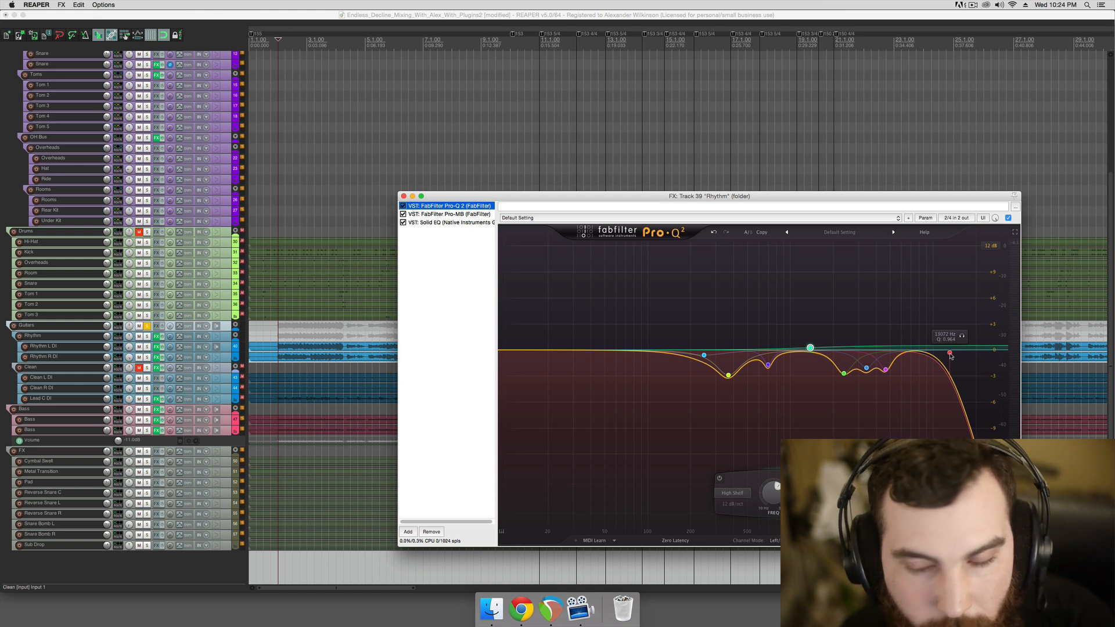
{"action": "key", "text": "space"}
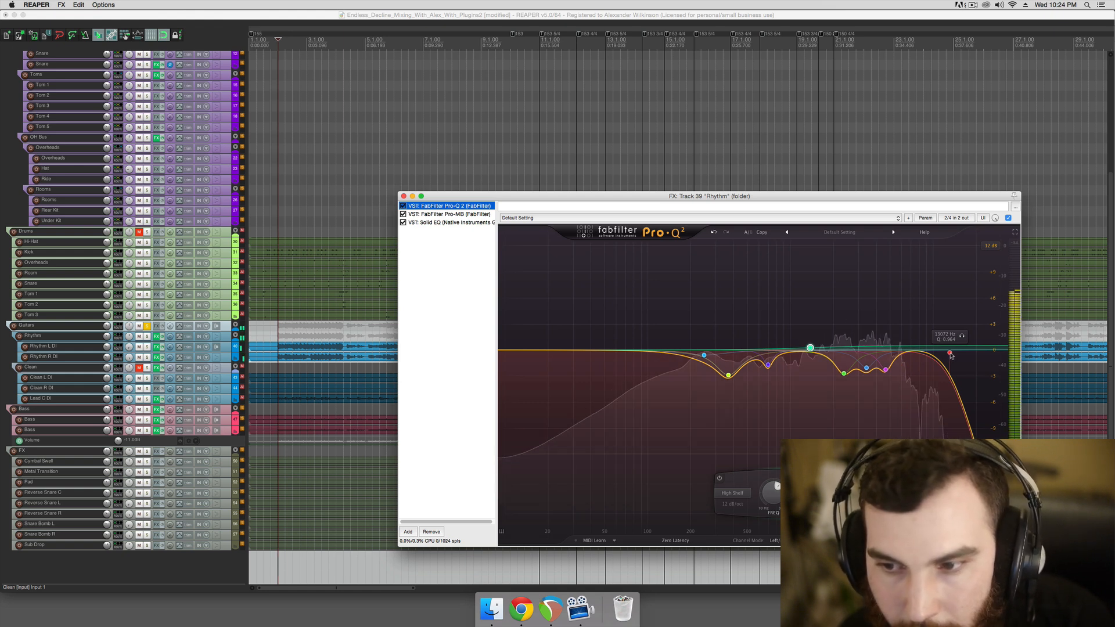
{"action": "left_click_drag", "start_coordinate": [950, 354], "coordinate": [926, 353]}
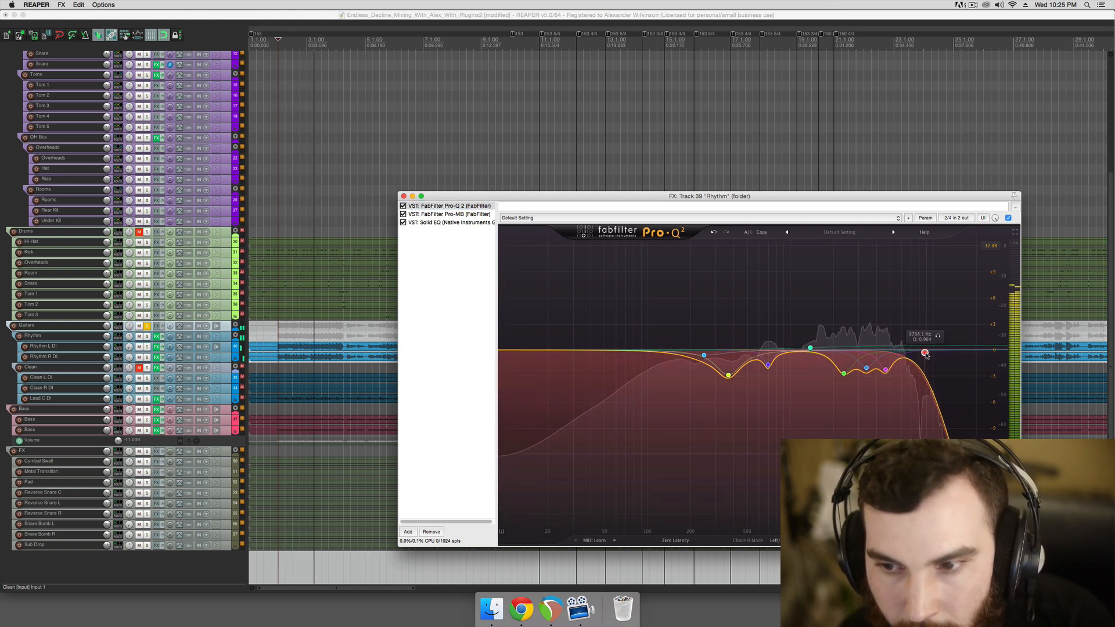
{"action": "left_click", "coordinate": [404, 197]}
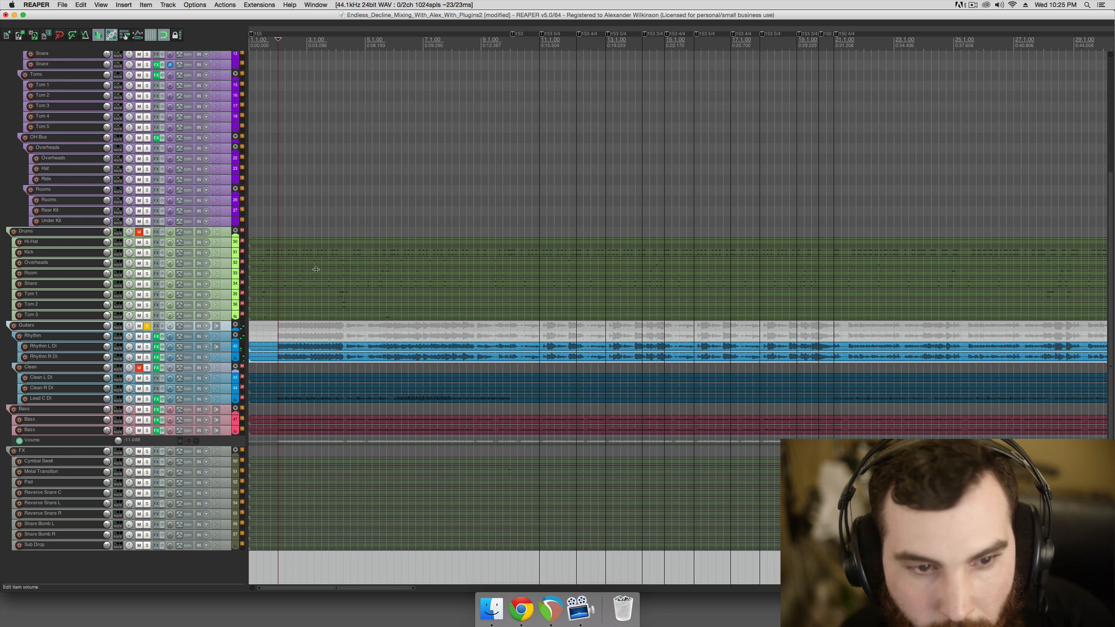
Unsolo the Guitars folder, and unmute and solo the Clean folder
{"action": "left_click", "coordinate": [147, 326]}
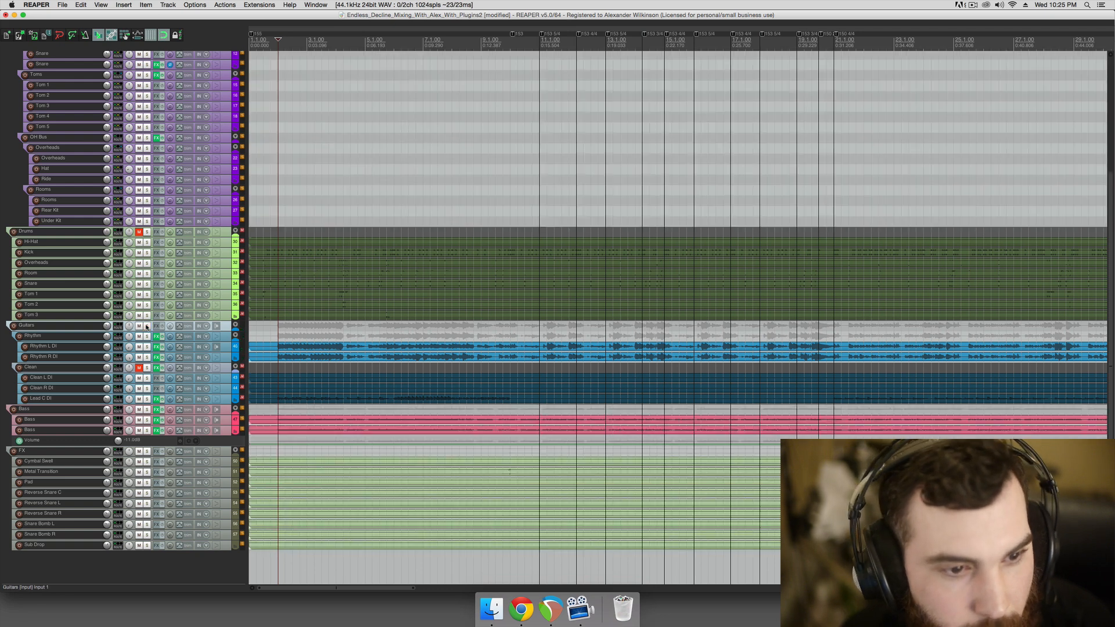
{"action": "left_click", "coordinate": [139, 368]}
{"action": "left_click", "coordinate": [147, 367]}
Open the effects on the Clean folder, view ReaDelay, and move the effects window clear of the track items
{"action": "left_click", "coordinate": [156, 367]}
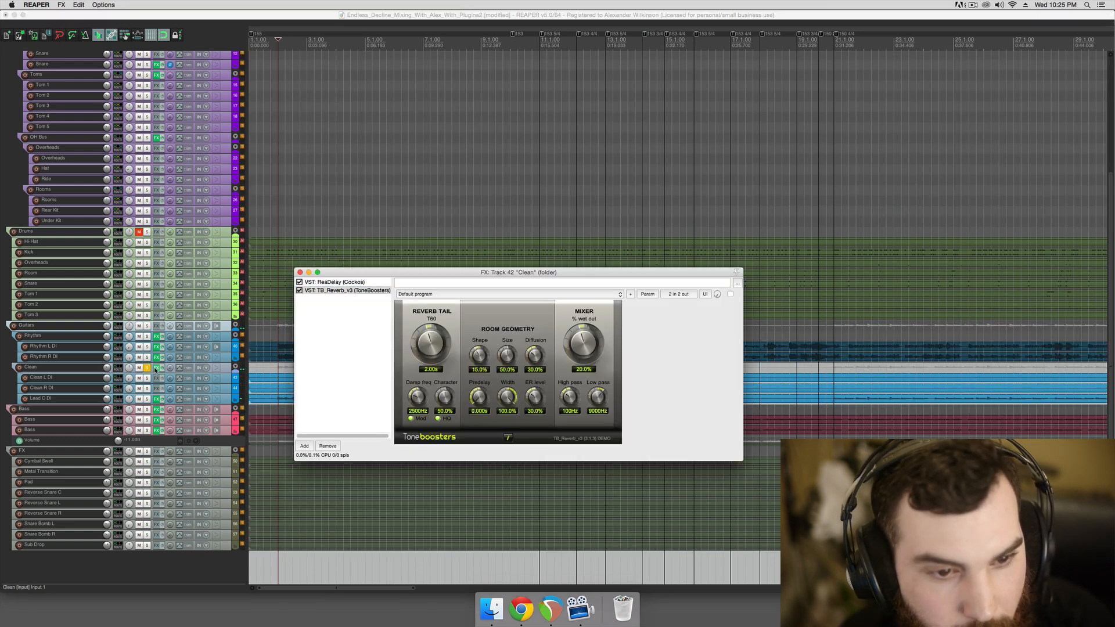
{"action": "left_click", "coordinate": [361, 284]}
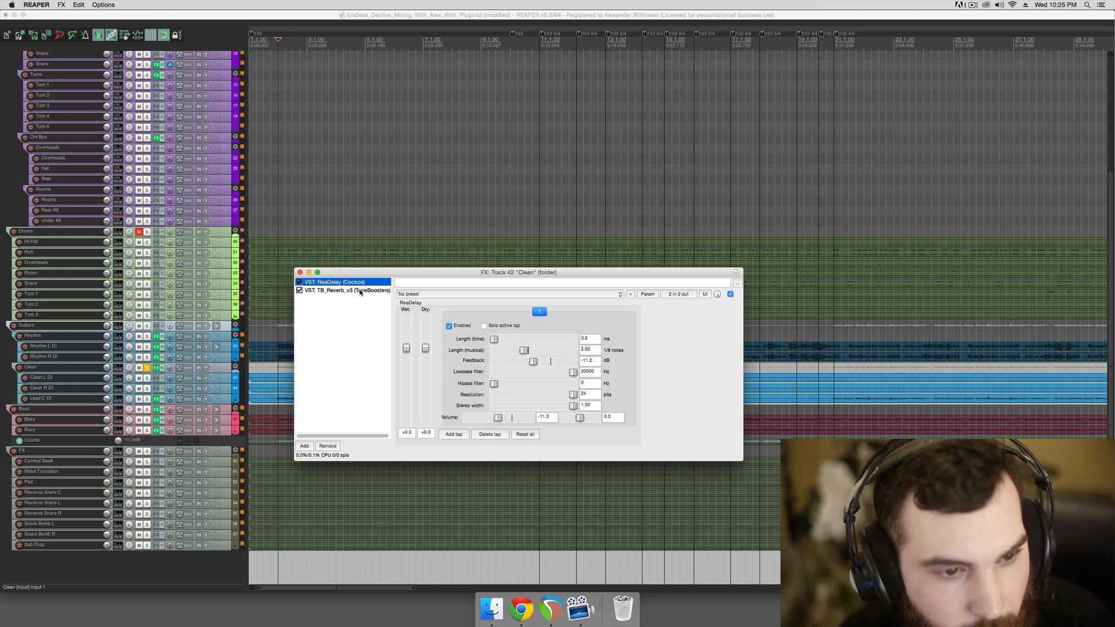
{"action": "left_click_drag", "start_coordinate": [397, 273], "coordinate": [605, 320]}
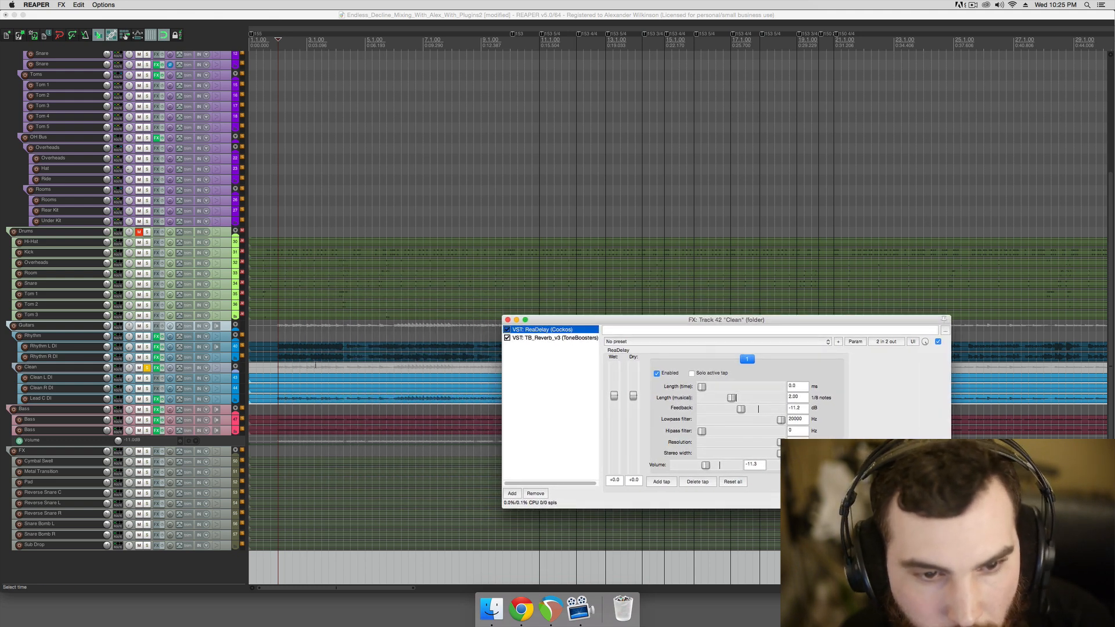
Locate the clean guitar section in the arrangement and play it from just before bar 73
{"action": "scroll", "coordinate": [307, 365], "scroll_direction": "down", "scroll_amount": 10}
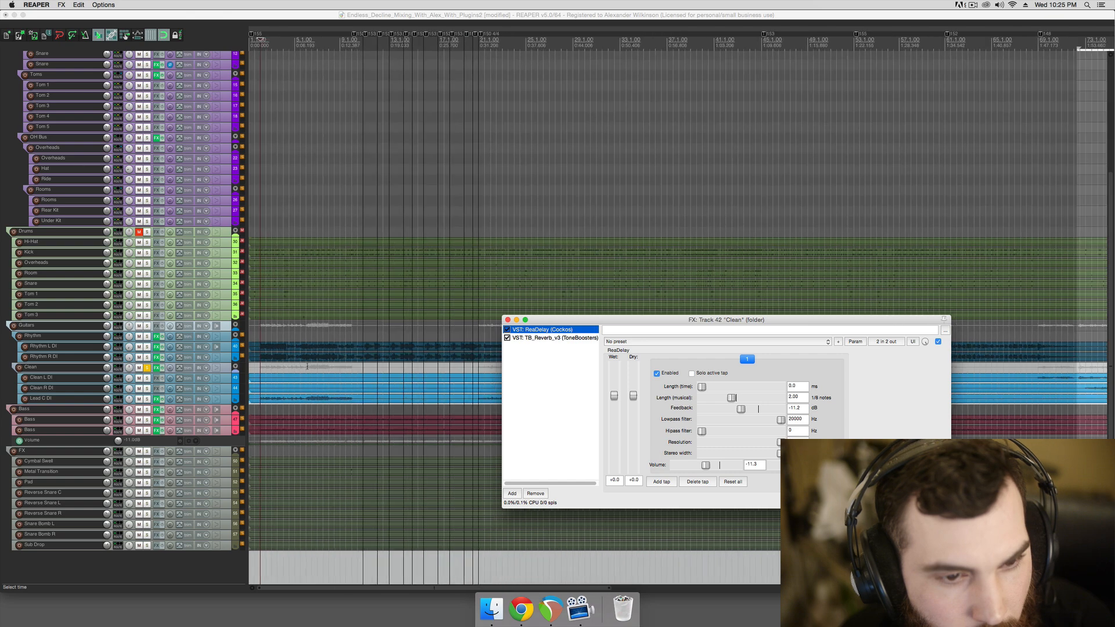
{"action": "left_click", "coordinate": [416, 372]}
{"action": "scroll", "coordinate": [416, 373], "scroll_direction": "up", "scroll_amount": 2}
{"action": "scroll", "coordinate": [416, 372], "scroll_direction": "down", "scroll_amount": 3}
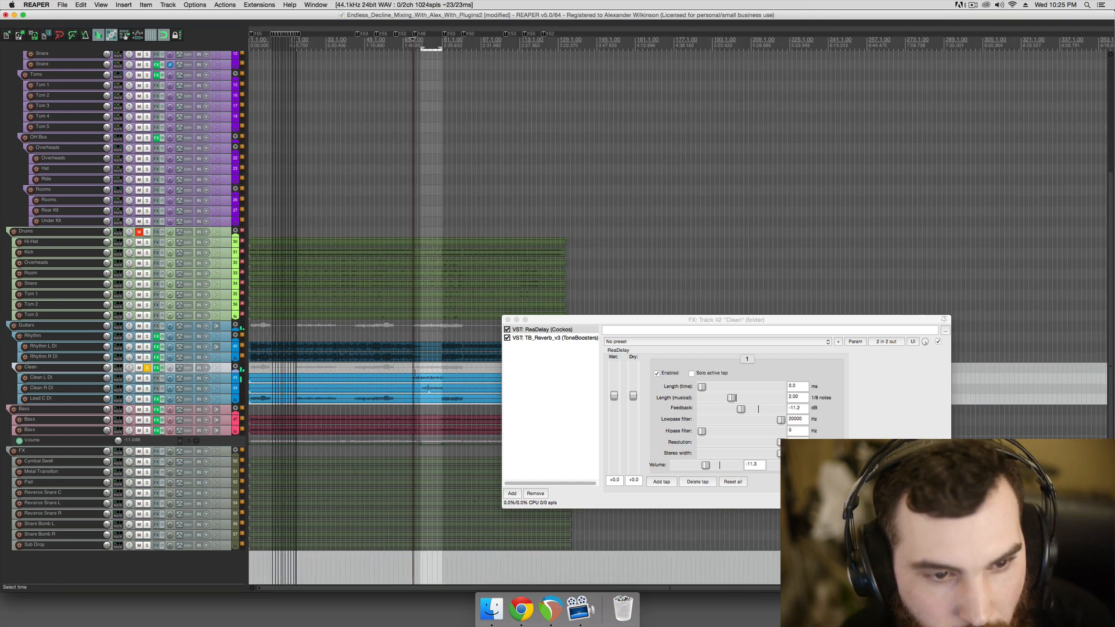
Bypass ReaDelay and TB_Reverb_v3 on the Clean folder for a dry comparison, and re-enable both
{"action": "left_click", "coordinate": [507, 337]}
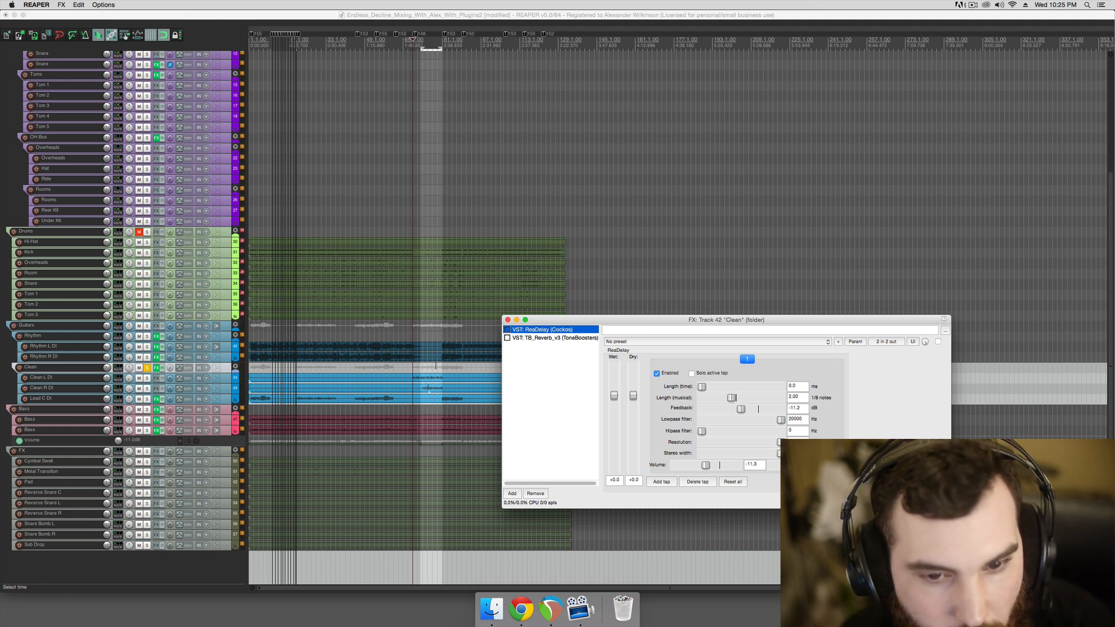
{"action": "scroll", "coordinate": [430, 366], "scroll_direction": "down", "scroll_amount": 6}
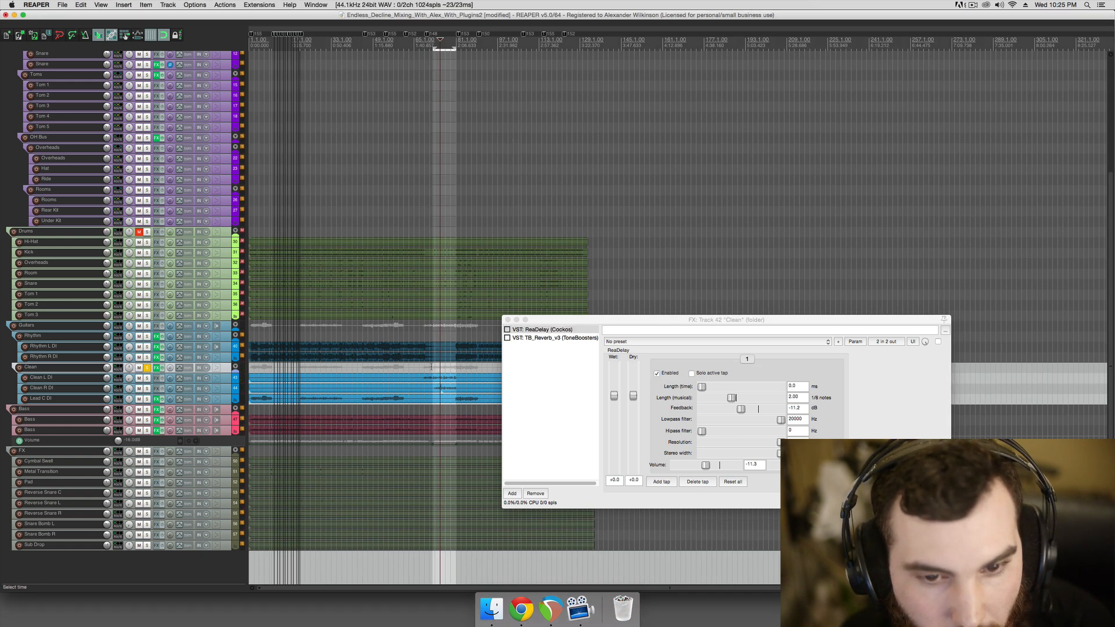
{"action": "left_click_drag", "start_coordinate": [568, 320], "coordinate": [811, 288]}
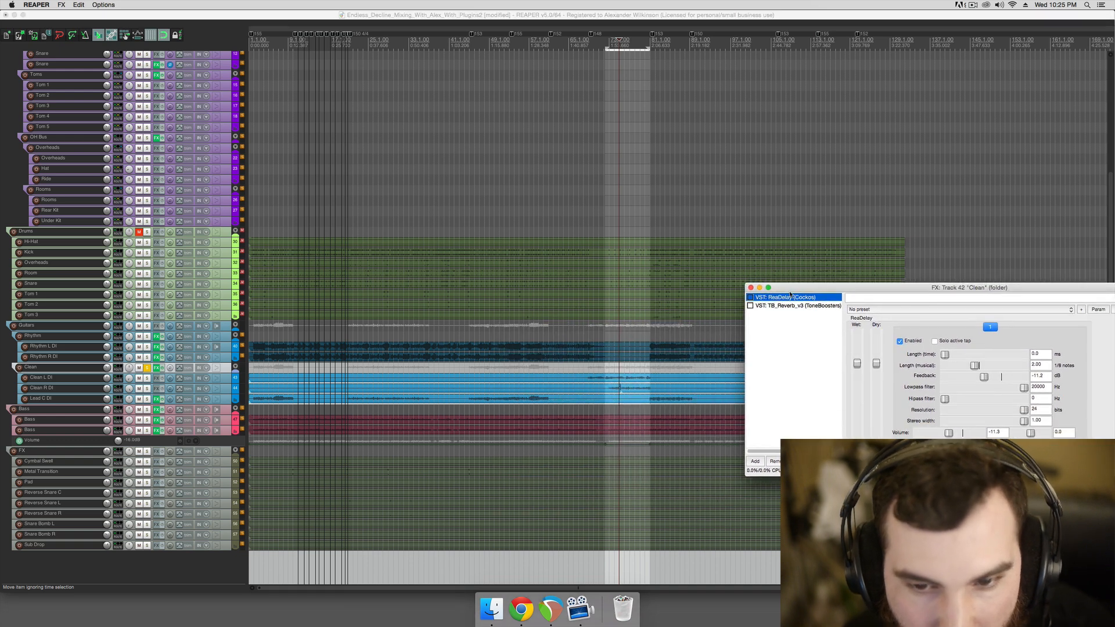
{"action": "left_click", "coordinate": [750, 306]}
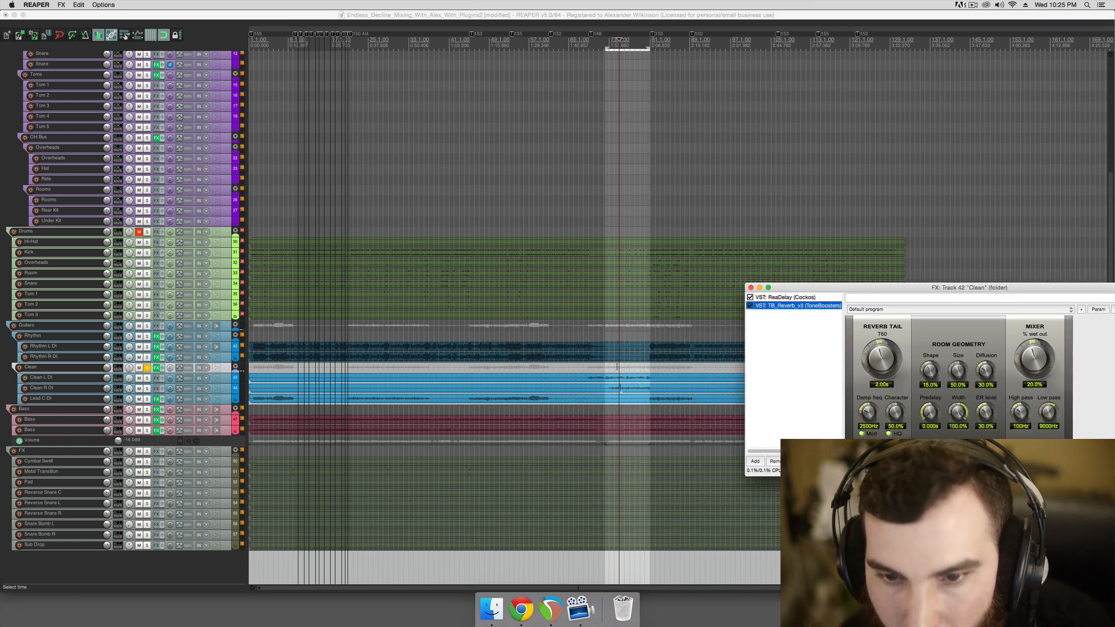
Play the Clean folder from just before bar 73 with both effects enabled, and unsolo the folder
{"action": "left_click", "coordinate": [601, 369]}
{"action": "scroll", "coordinate": [606, 370], "scroll_direction": "up", "scroll_amount": 3}
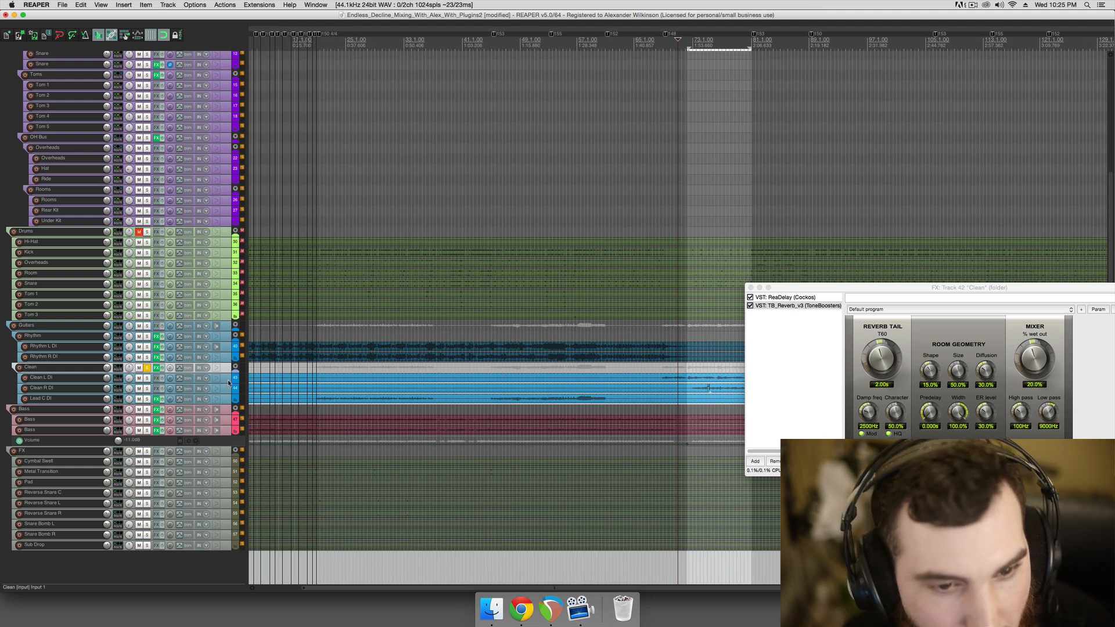
{"action": "left_click", "coordinate": [226, 399]}
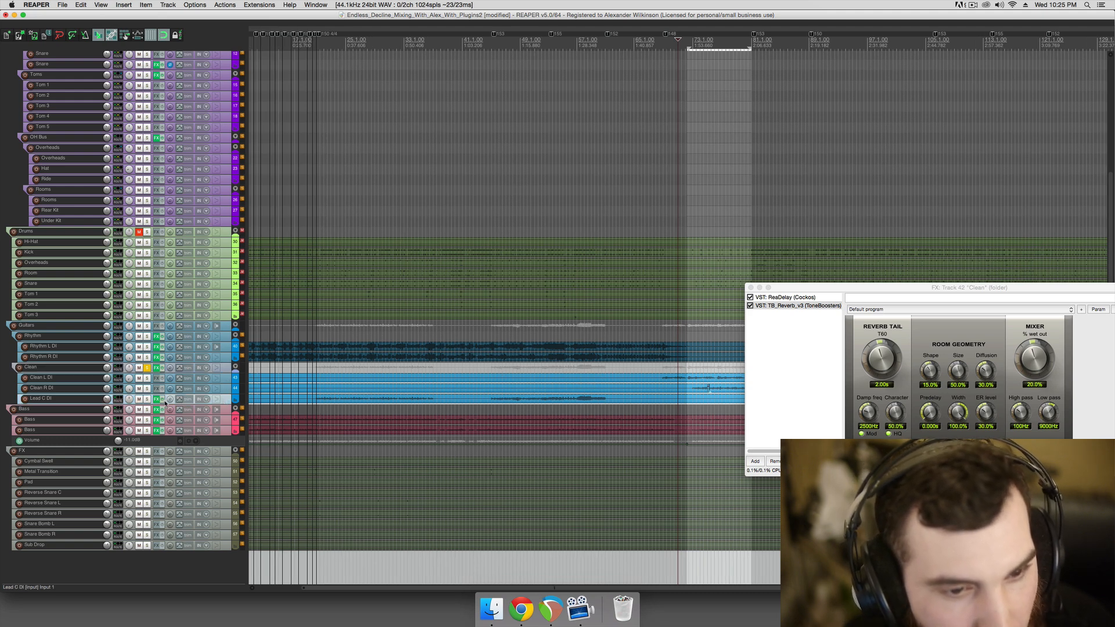
{"action": "scroll", "coordinate": [158, 402], "scroll_direction": "down", "scroll_amount": 3}
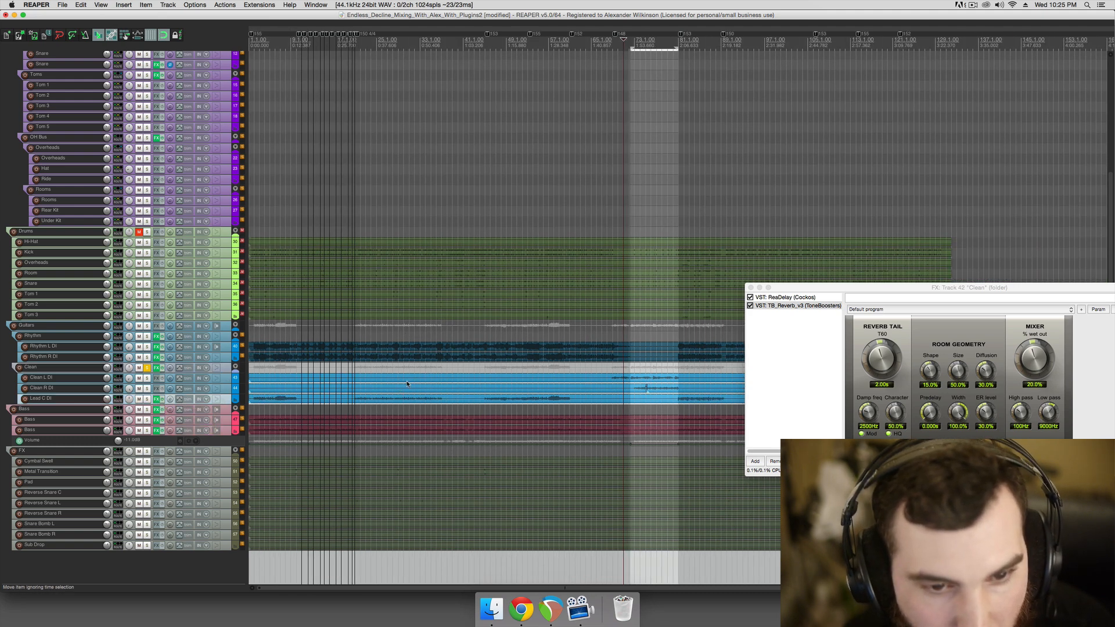
{"action": "key", "text": "space"}
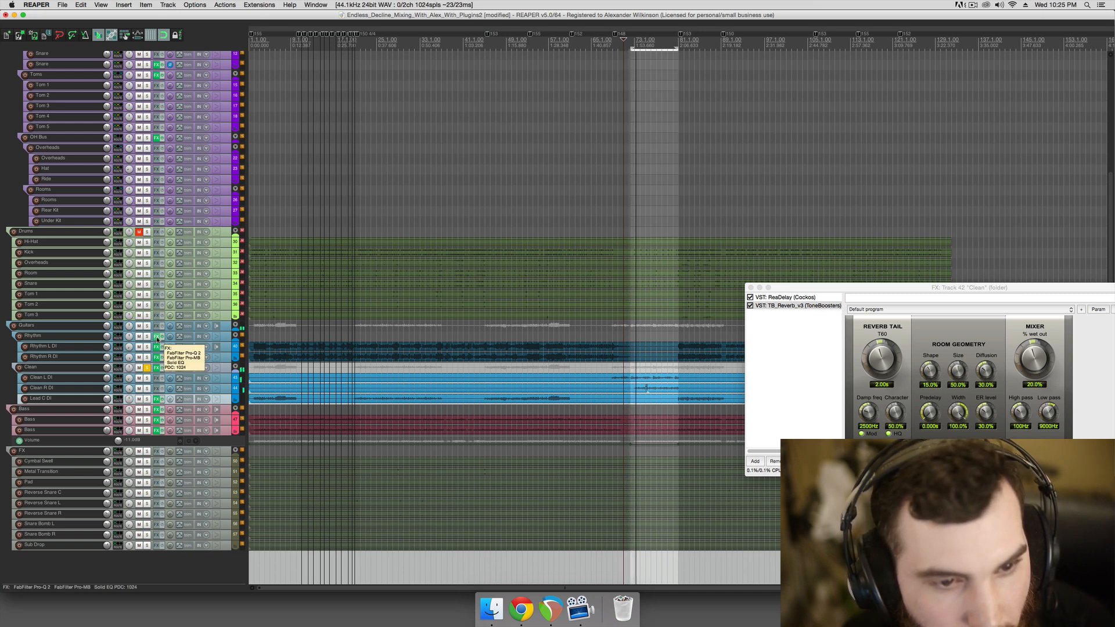
{"action": "left_click", "coordinate": [148, 368]}
Open the effects on Lead C DI and view the TSE 808 overdrive and the Harlequin Preamp
{"action": "left_click", "coordinate": [505, 368]}
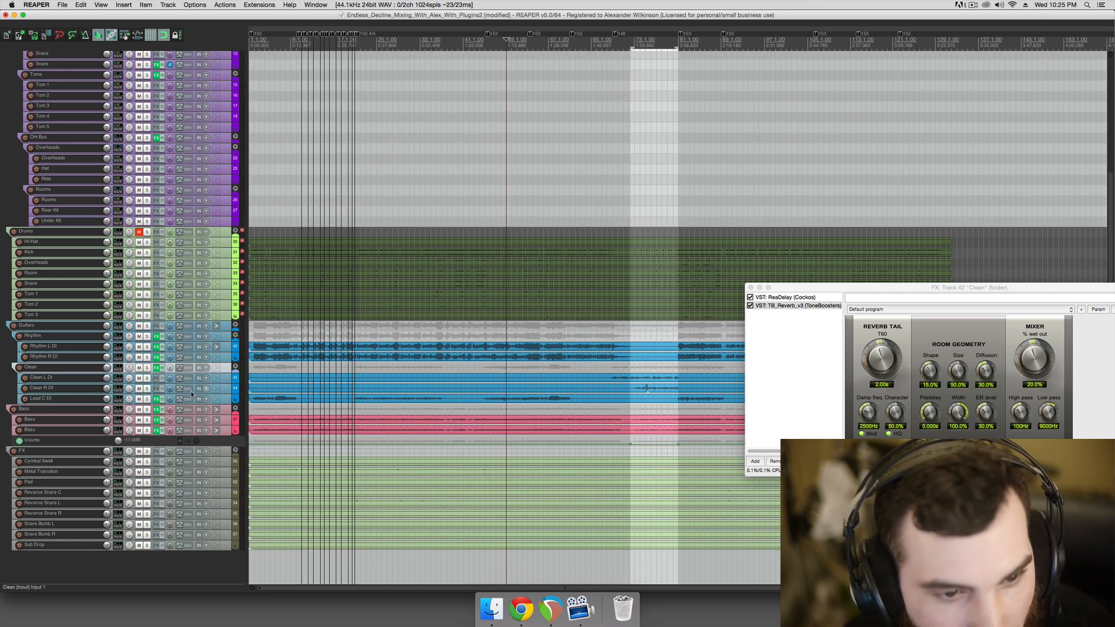
{"action": "left_click", "coordinate": [157, 399]}
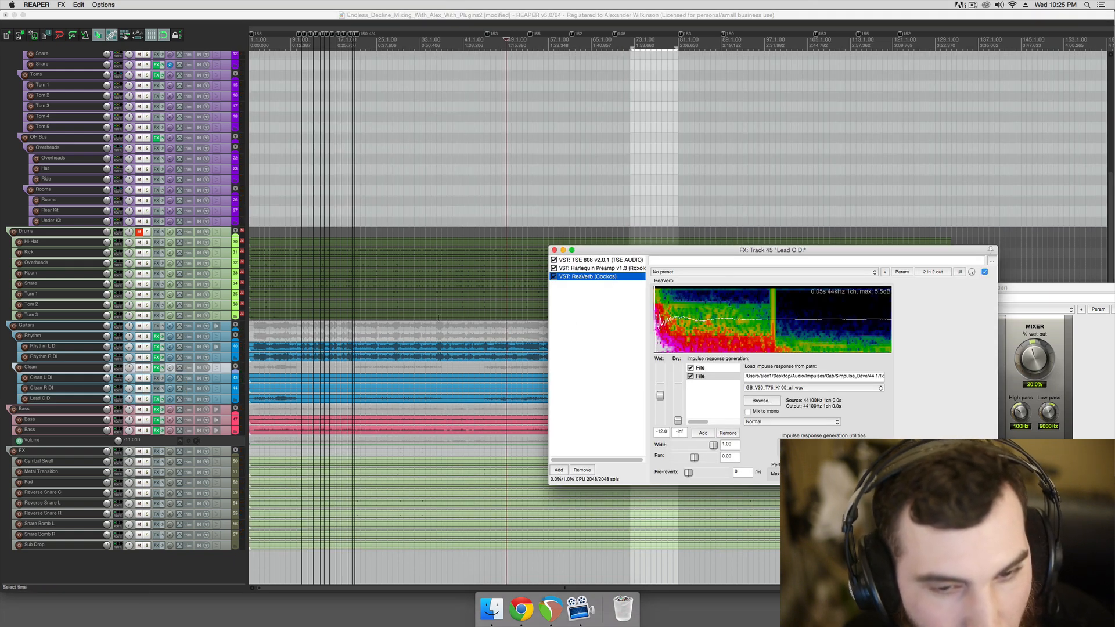
{"action": "left_click", "coordinate": [602, 261]}
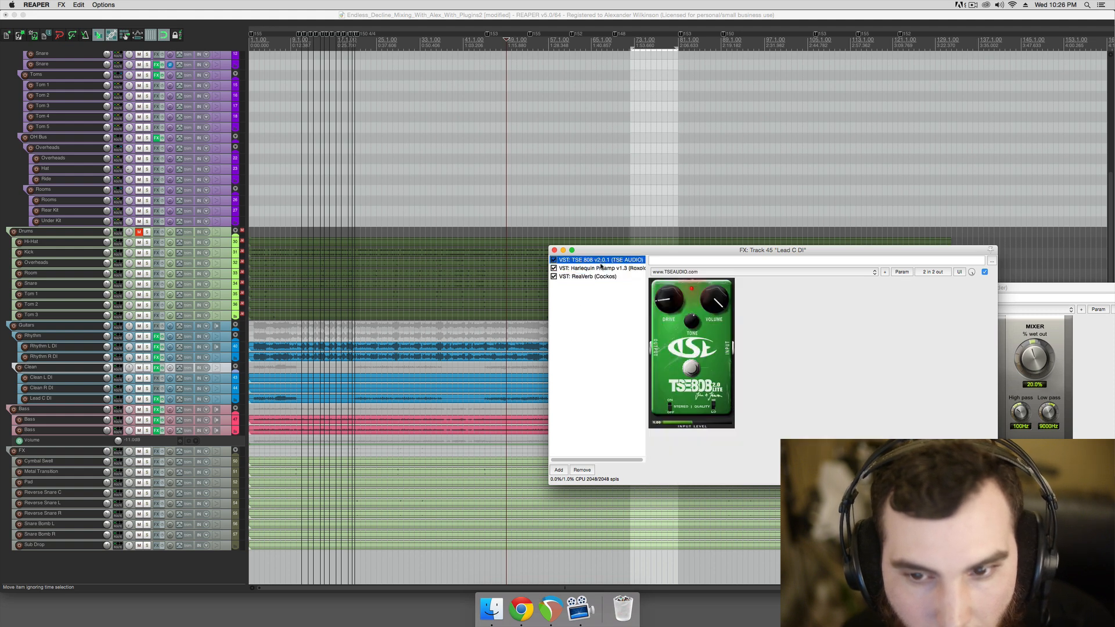
{"action": "left_click", "coordinate": [593, 269]}
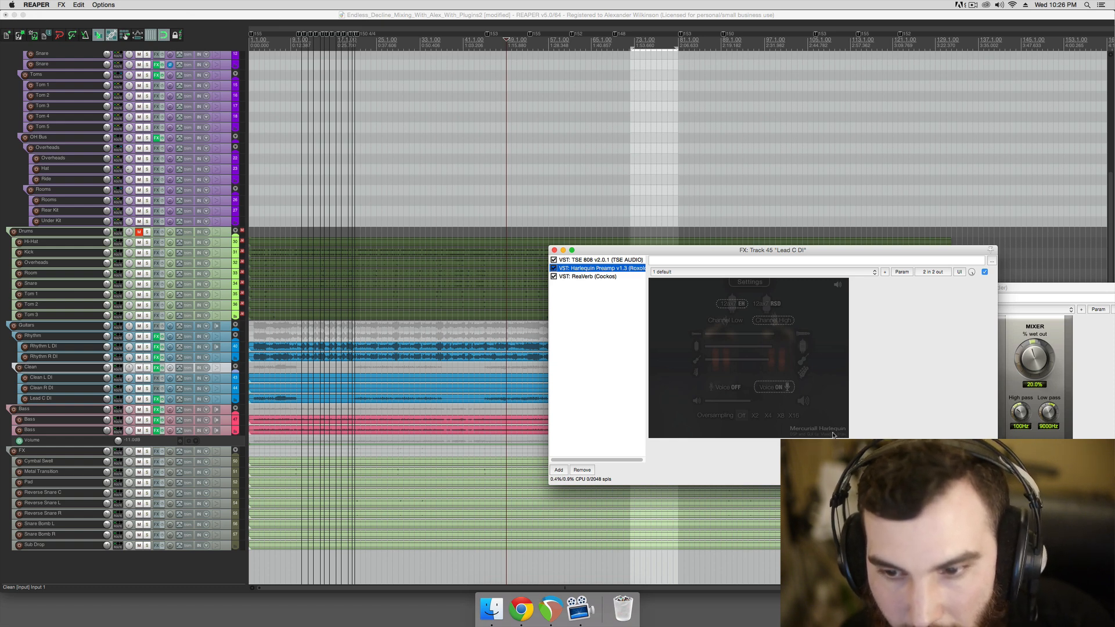
Show ReaVerb on Lead C DI and inspect both of its loaded cabinet impulse response files
{"action": "left_click", "coordinate": [617, 277]}
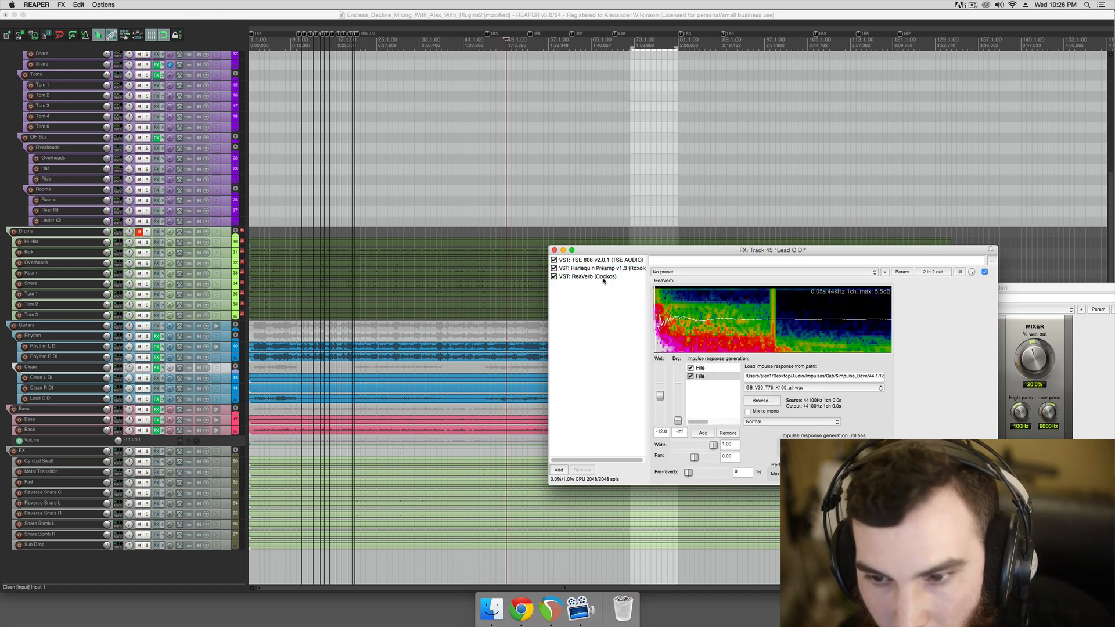
{"action": "left_click", "coordinate": [580, 269]}
{"action": "left_click", "coordinate": [600, 277]}
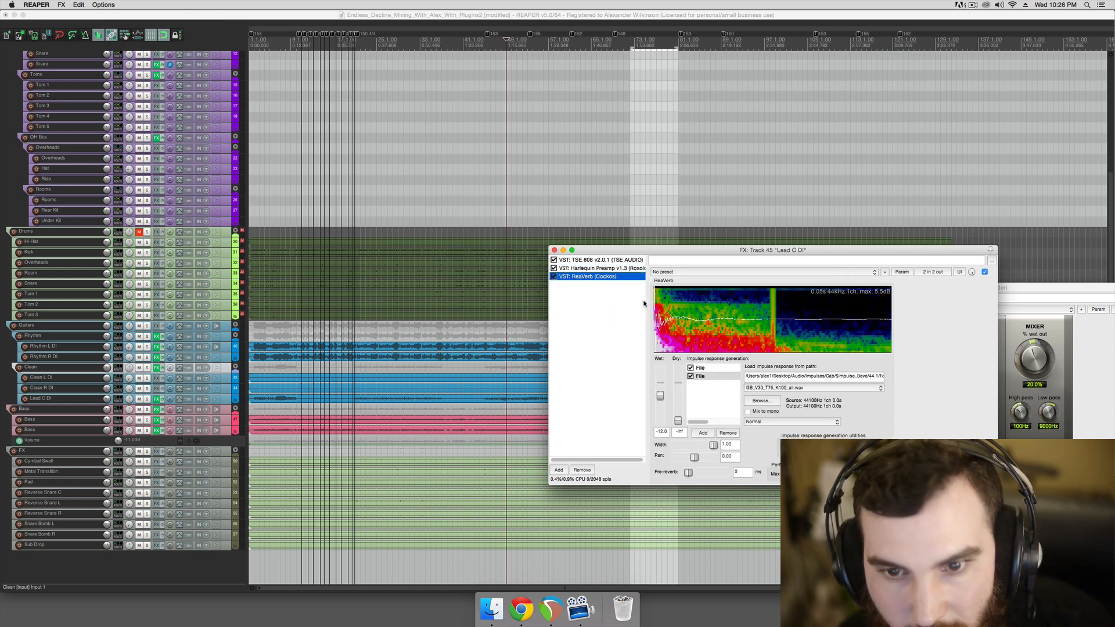
{"action": "left_click", "coordinate": [722, 369]}
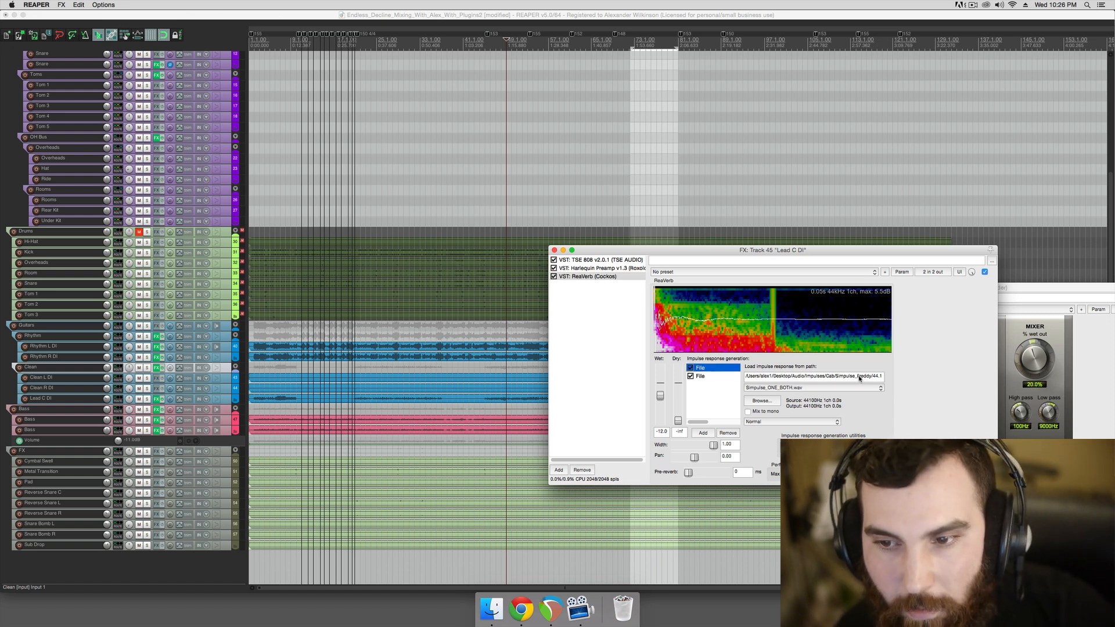
{"action": "left_click", "coordinate": [729, 377]}
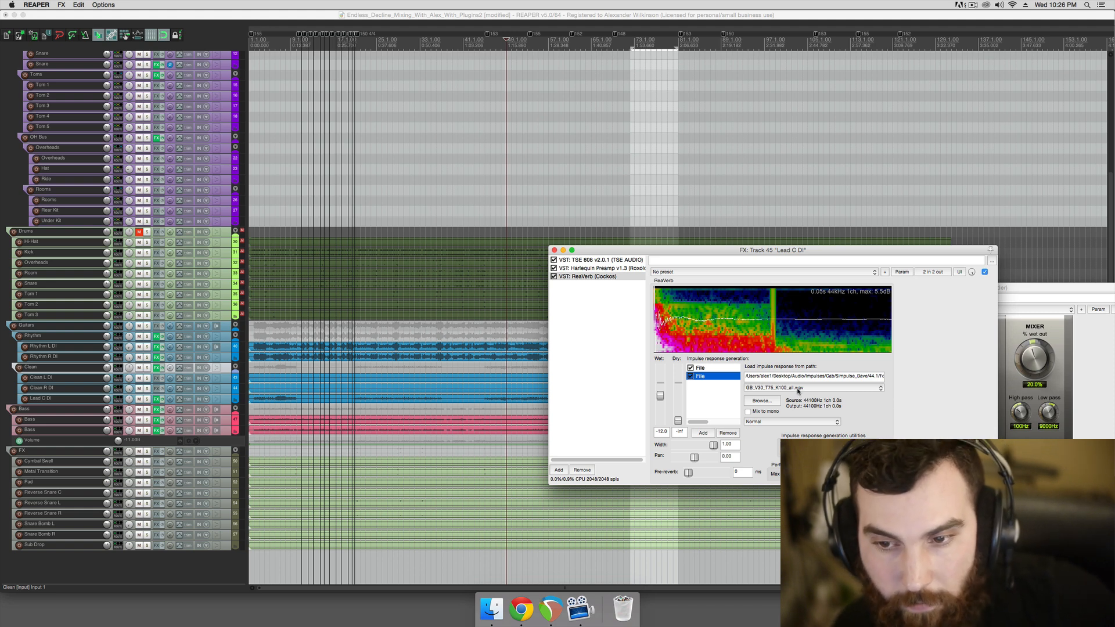
Check the impulse choices for ReaVerb's second file, return to the first file, and close the Lead C DI effects
{"action": "left_click", "coordinate": [795, 389]}
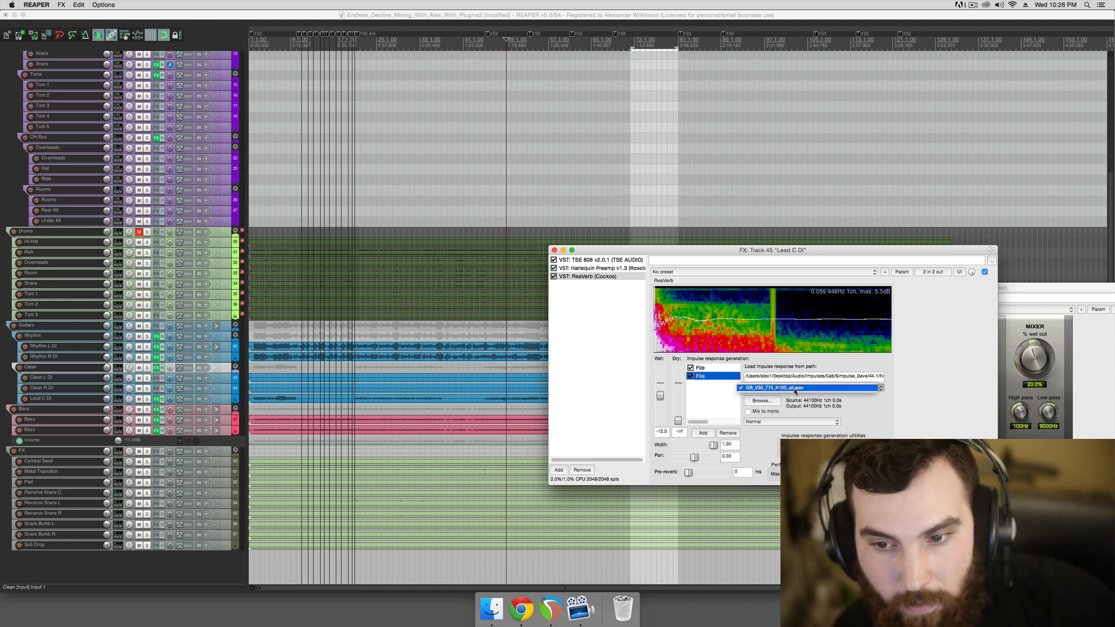
{"action": "left_click", "coordinate": [816, 389]}
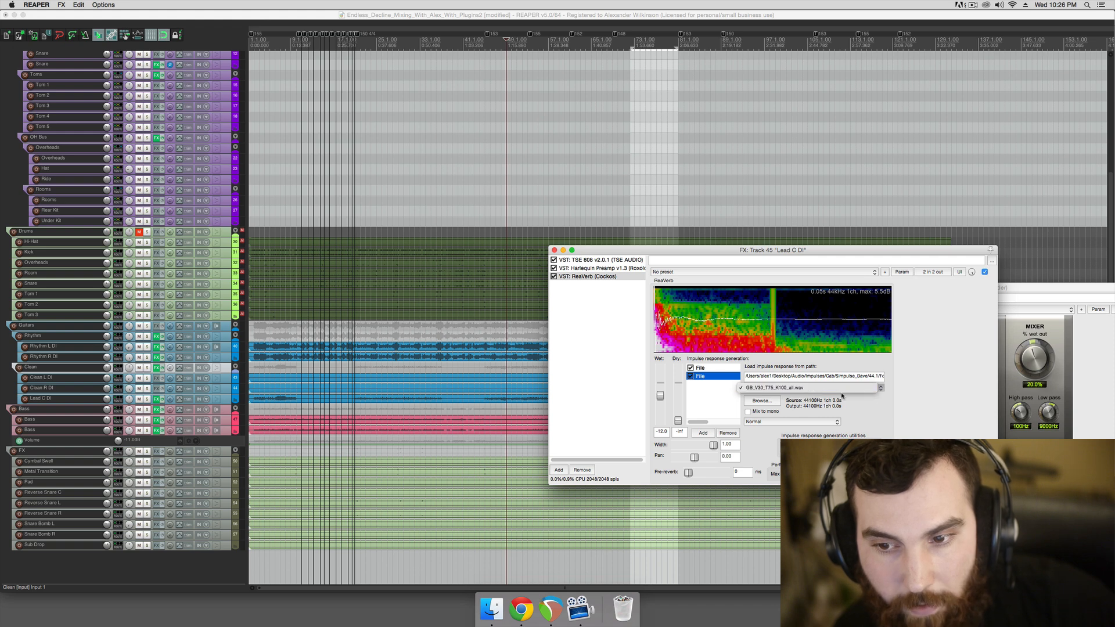
{"action": "left_click", "coordinate": [840, 390]}
{"action": "left_click", "coordinate": [840, 390]}
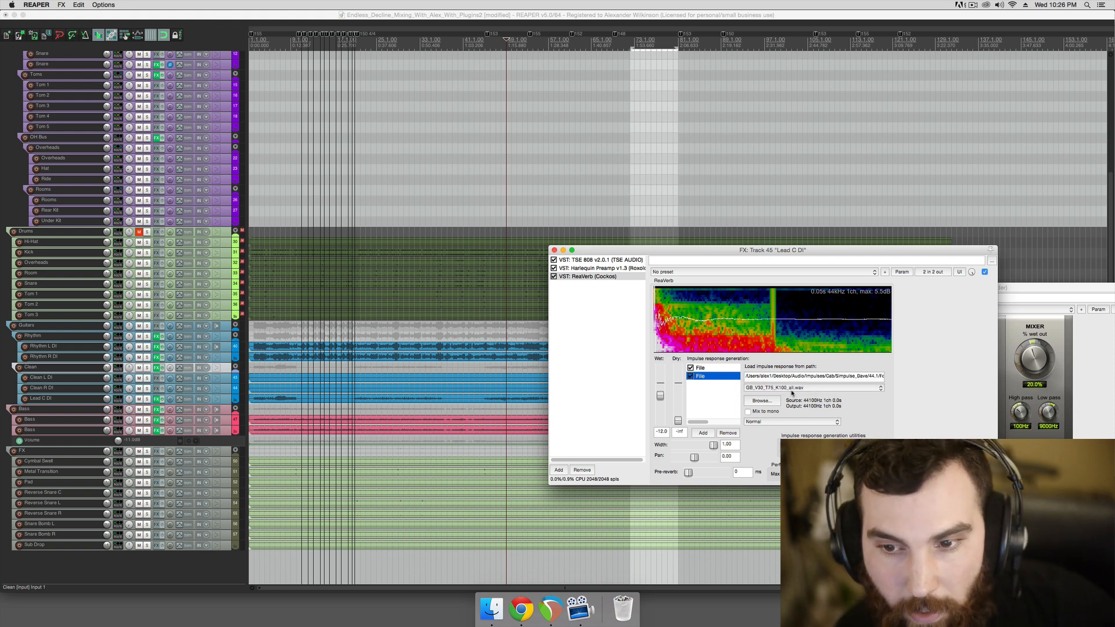
{"action": "left_click", "coordinate": [717, 369]}
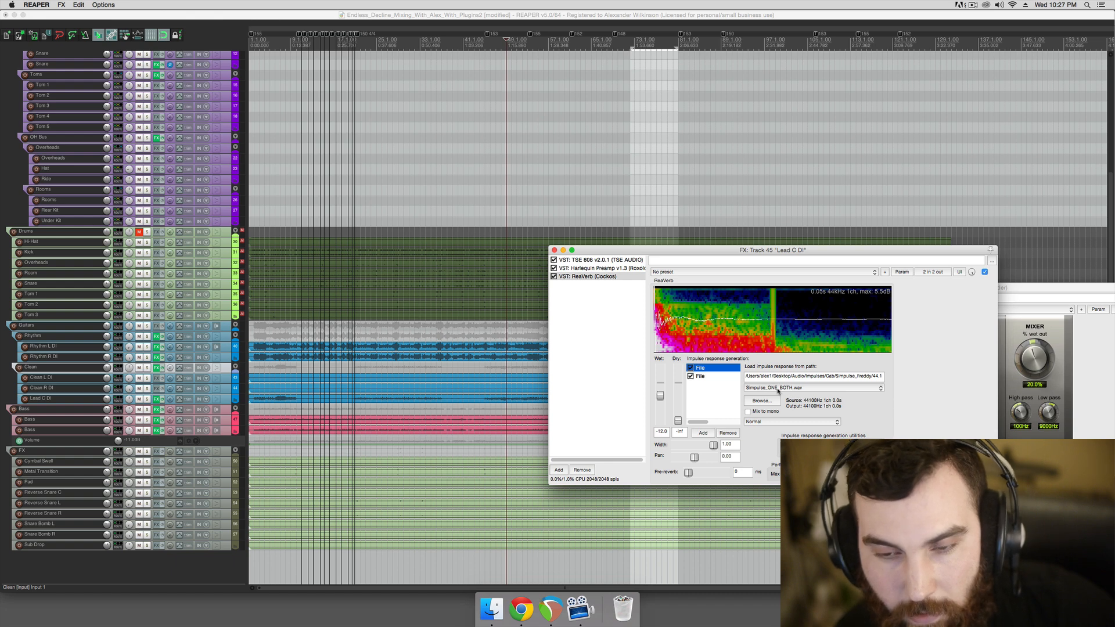
{"action": "left_click", "coordinate": [554, 251]}
Solo Lead C DI and play it from just past bar 25, briefly opening its effects window during playback
{"action": "left_click", "coordinate": [386, 366]}
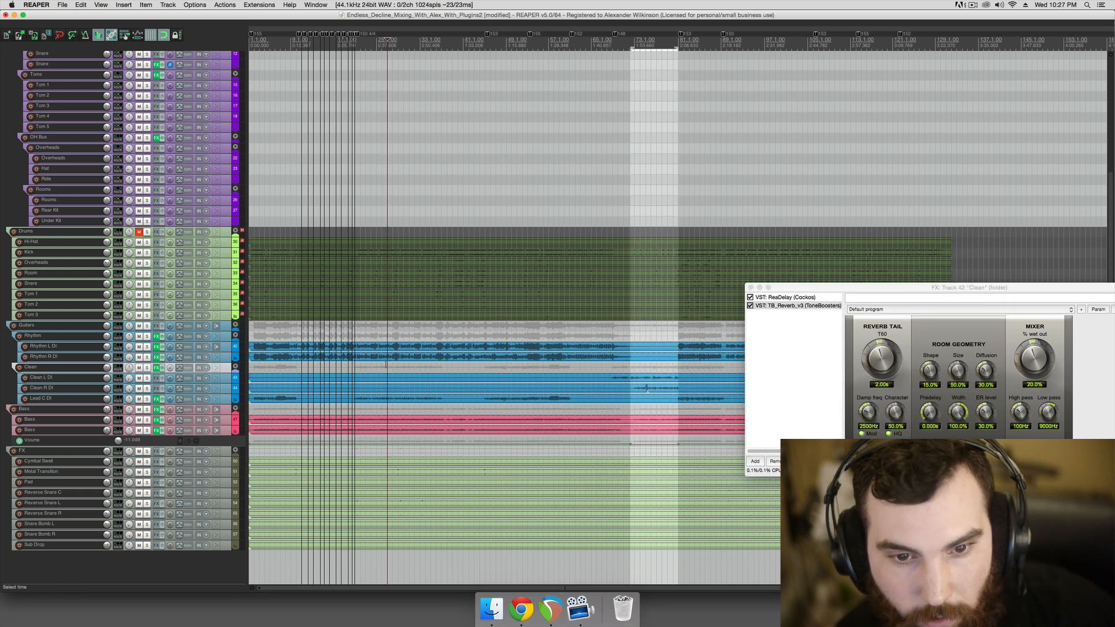
{"action": "left_click", "coordinate": [98, 399]}
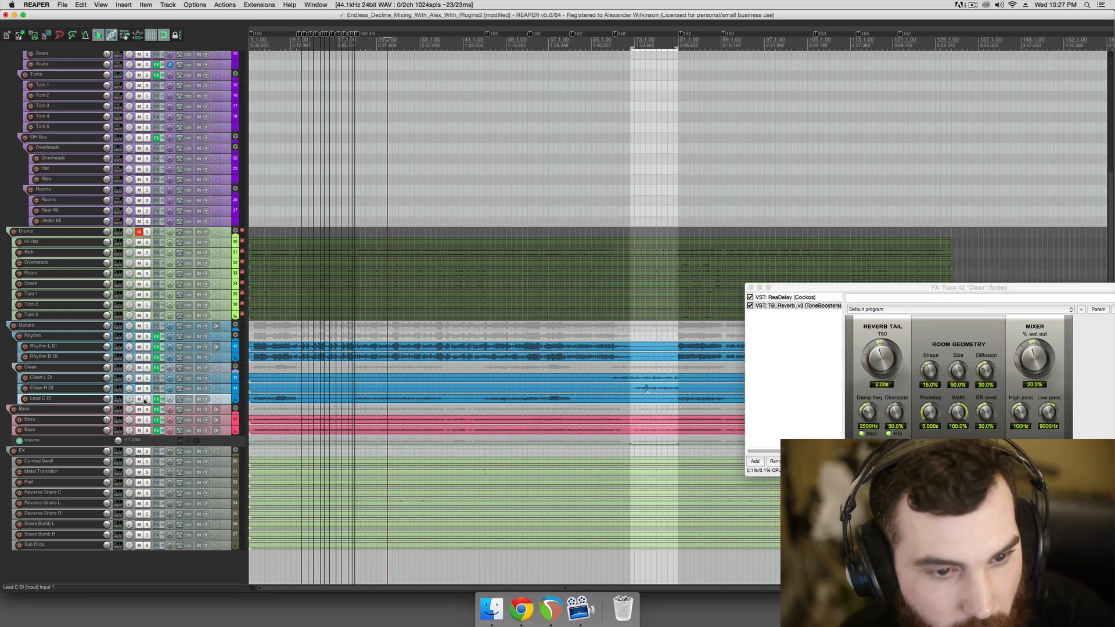
{"action": "left_click", "coordinate": [146, 399]}
{"action": "key", "text": "space"}
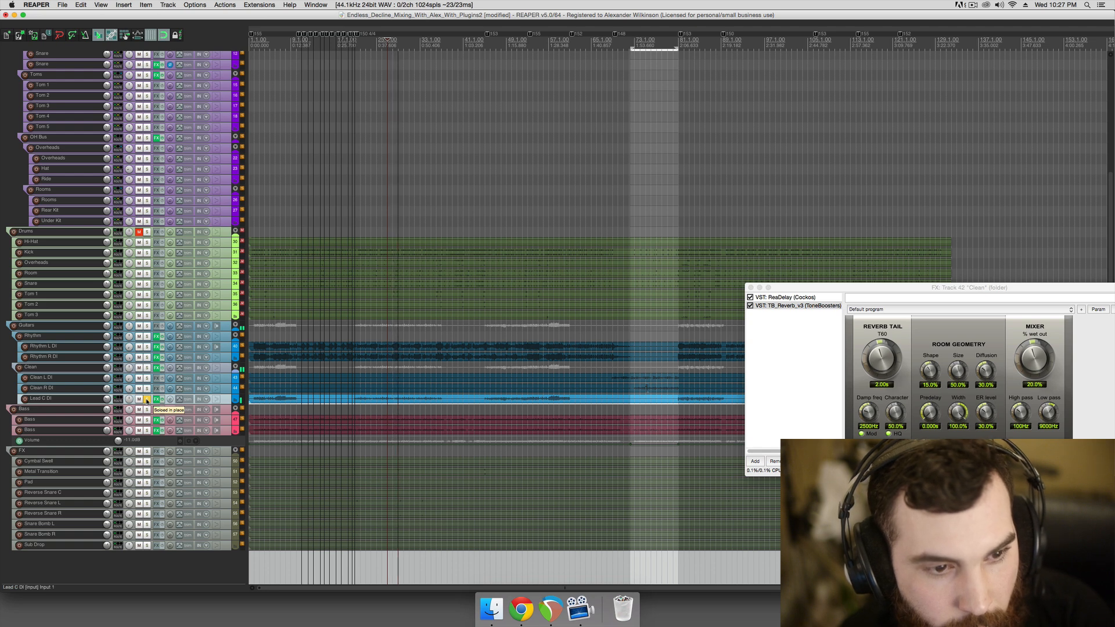
{"action": "left_click", "coordinate": [156, 399]}
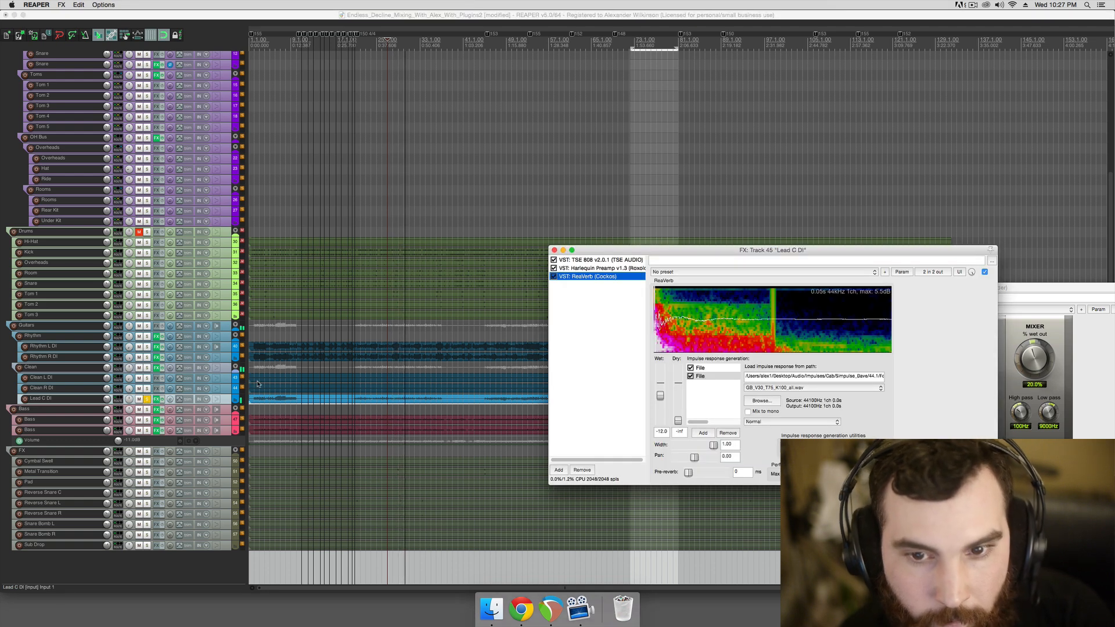
{"action": "left_click_drag", "start_coordinate": [586, 264], "coordinate": [632, 348]}
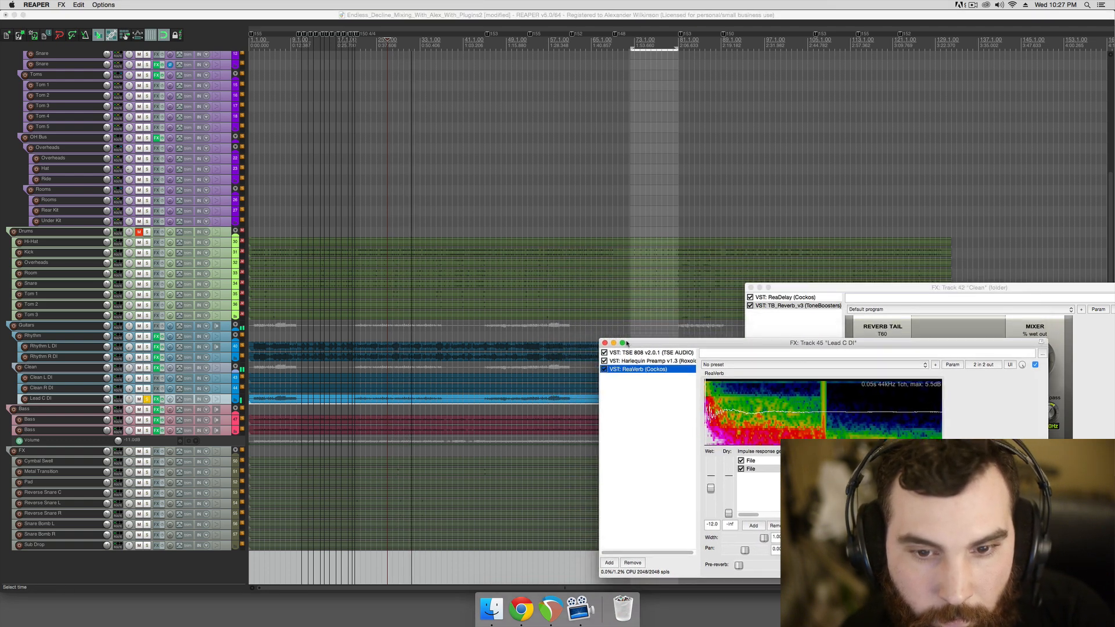
{"action": "left_click", "coordinate": [604, 344]}
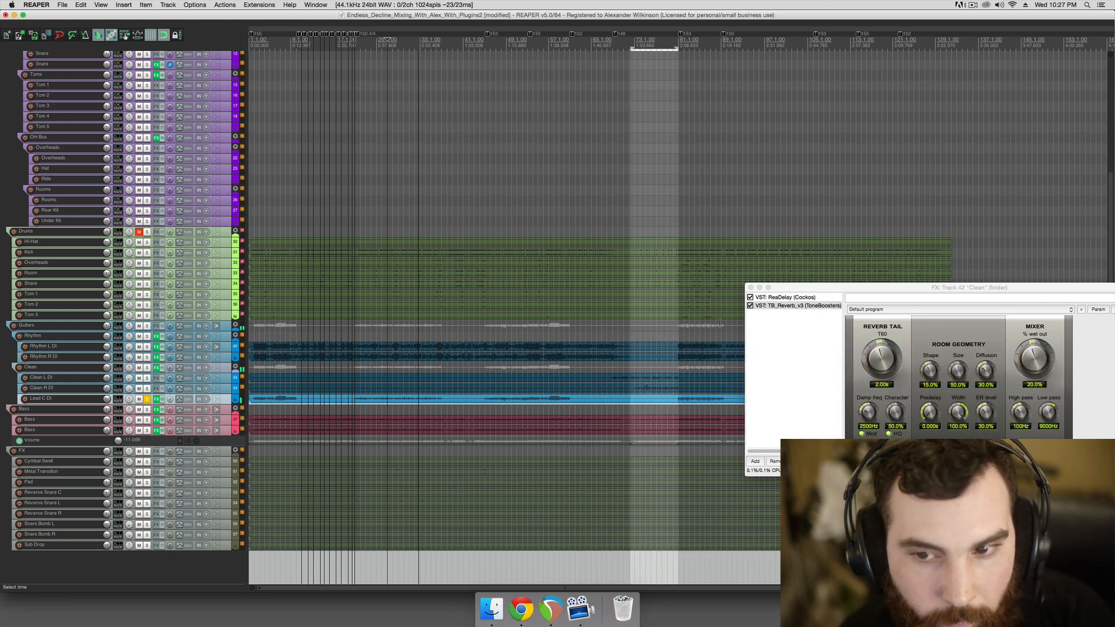
Point out ReaDelay and TB_Reverb_v3 on the Clean folder, close its effects window, and unsolo Lead C DI
{"action": "left_click", "coordinate": [776, 298]}
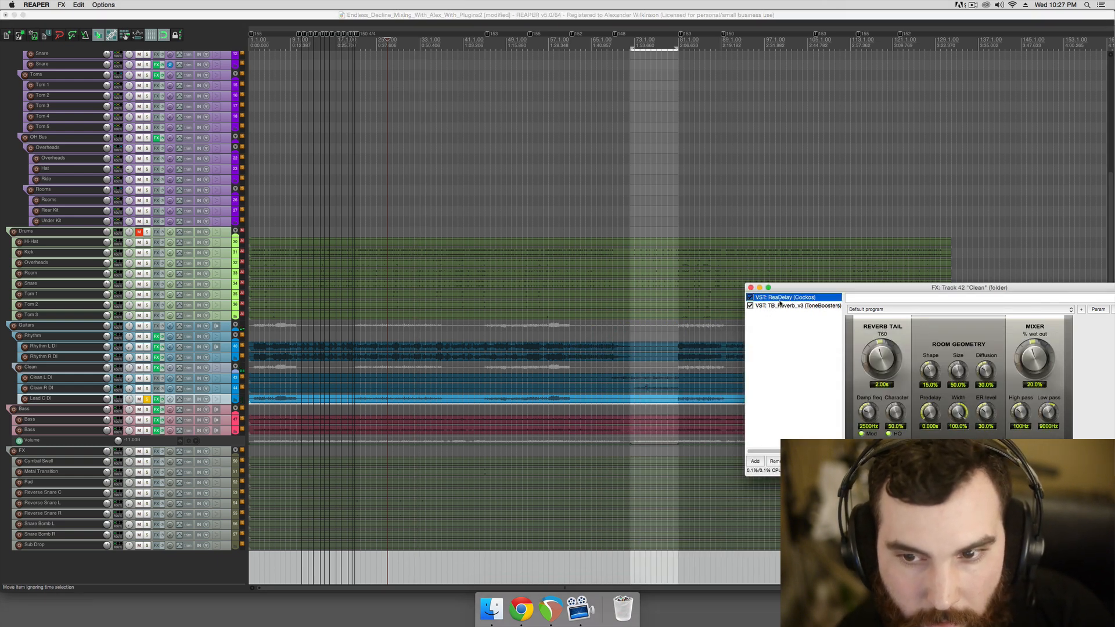
{"action": "left_click", "coordinate": [779, 306]}
{"action": "left_click", "coordinate": [751, 287]}
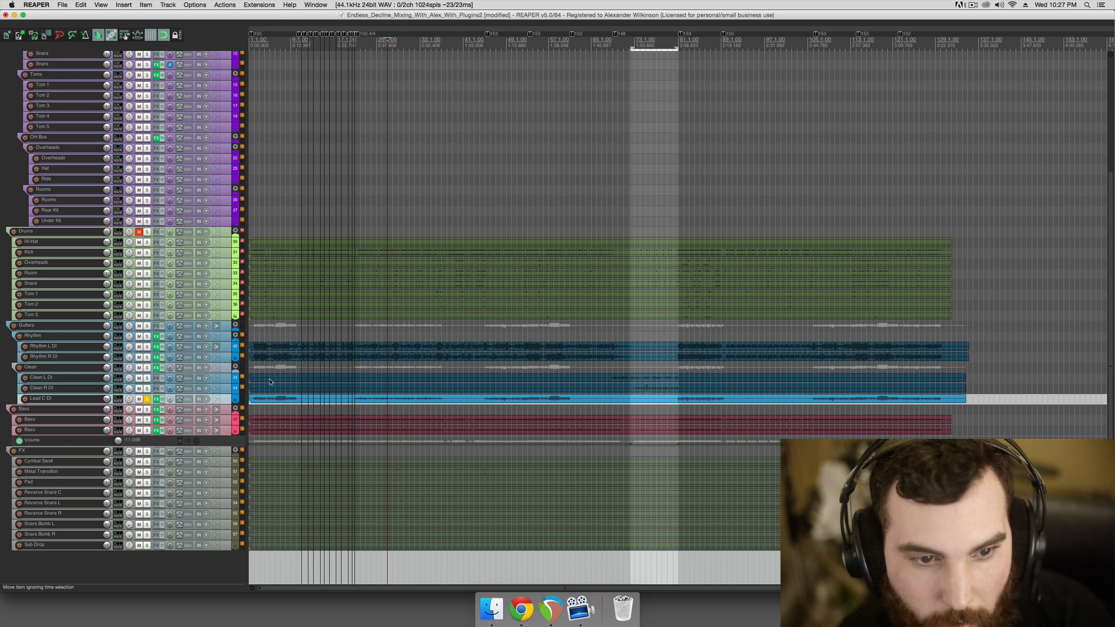
{"action": "left_click", "coordinate": [146, 399]}
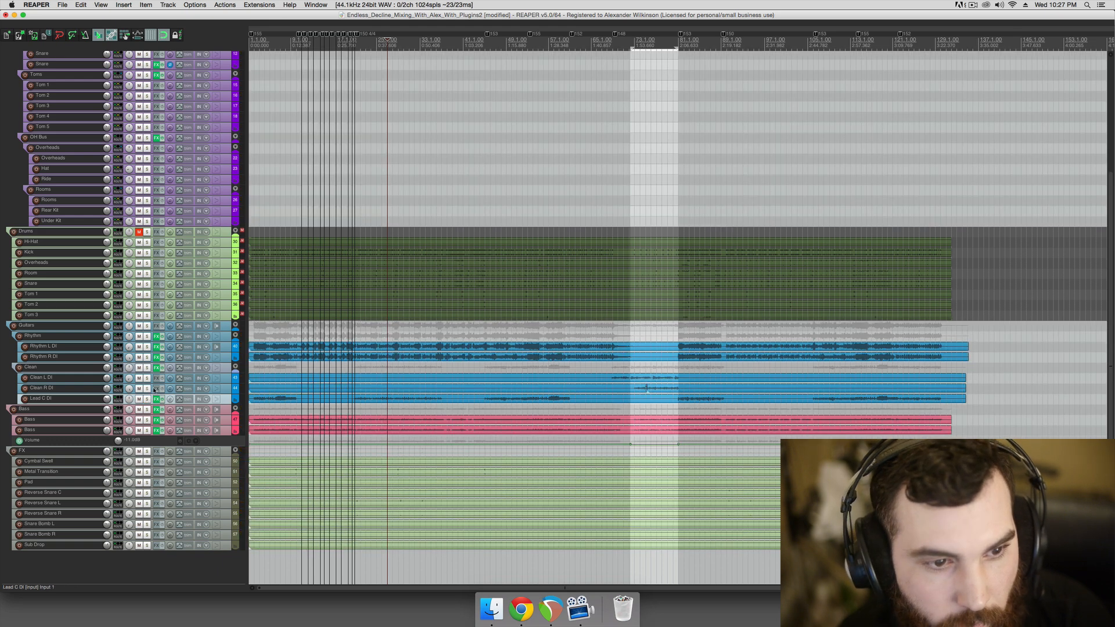
{"action": "left_click", "coordinate": [102, 369]}
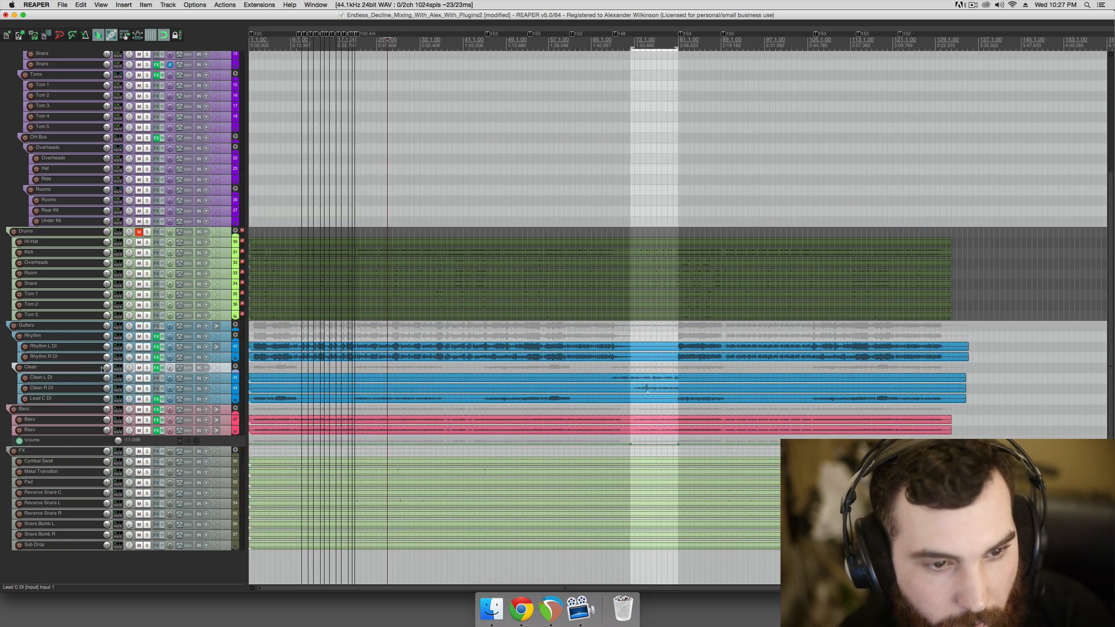
{"action": "left_click", "coordinate": [88, 398]}
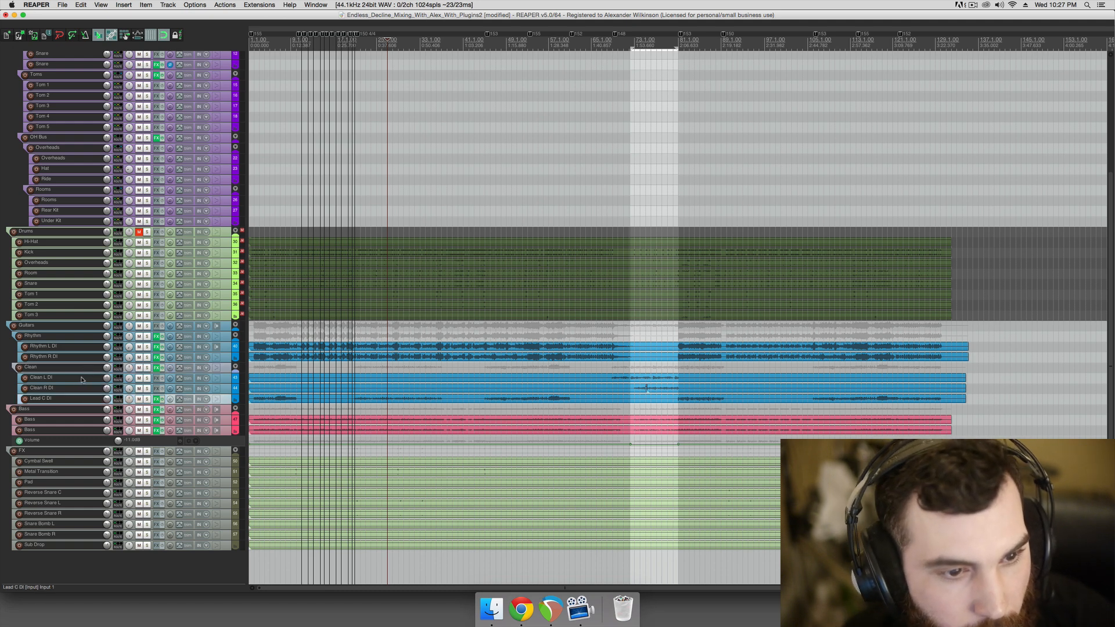
{"action": "left_click", "coordinate": [83, 378]}
Solo the Bass folder and briefly play it from a point between bars 49 and 57
{"action": "scroll", "coordinate": [509, 379], "scroll_direction": "down", "scroll_amount": 2}
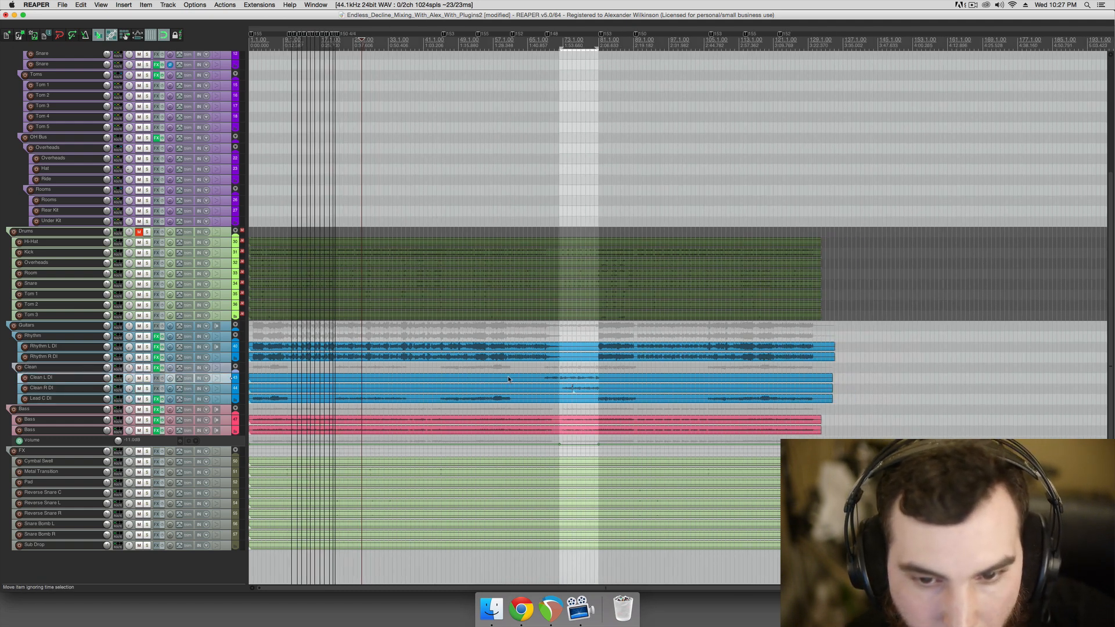
{"action": "left_click", "coordinate": [480, 367]}
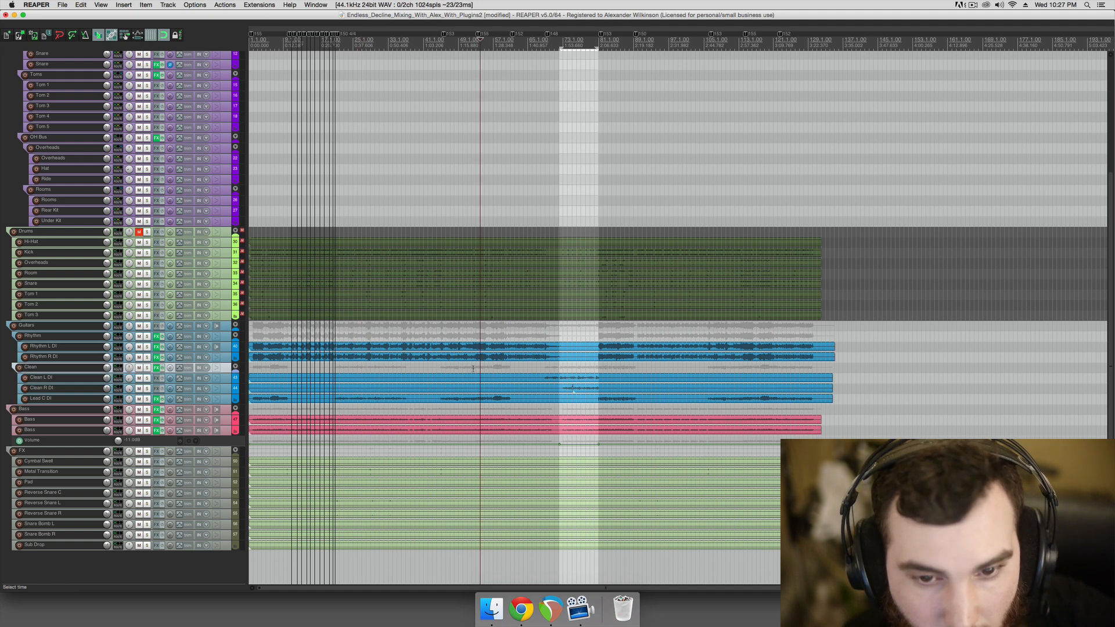
{"action": "left_click", "coordinate": [147, 410]}
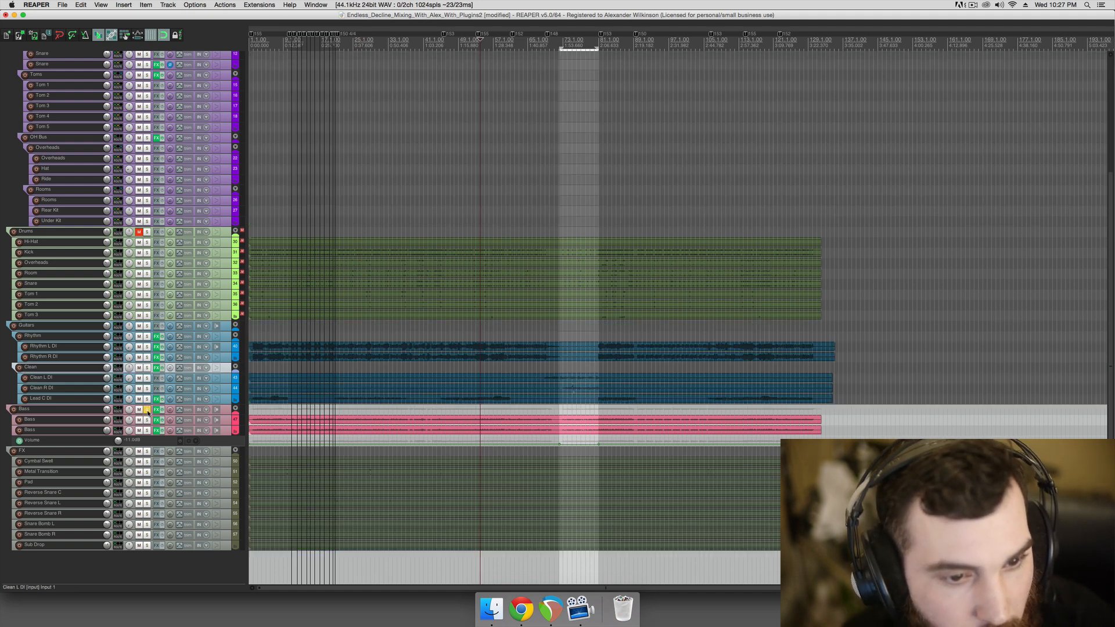
{"action": "key", "text": "space"}
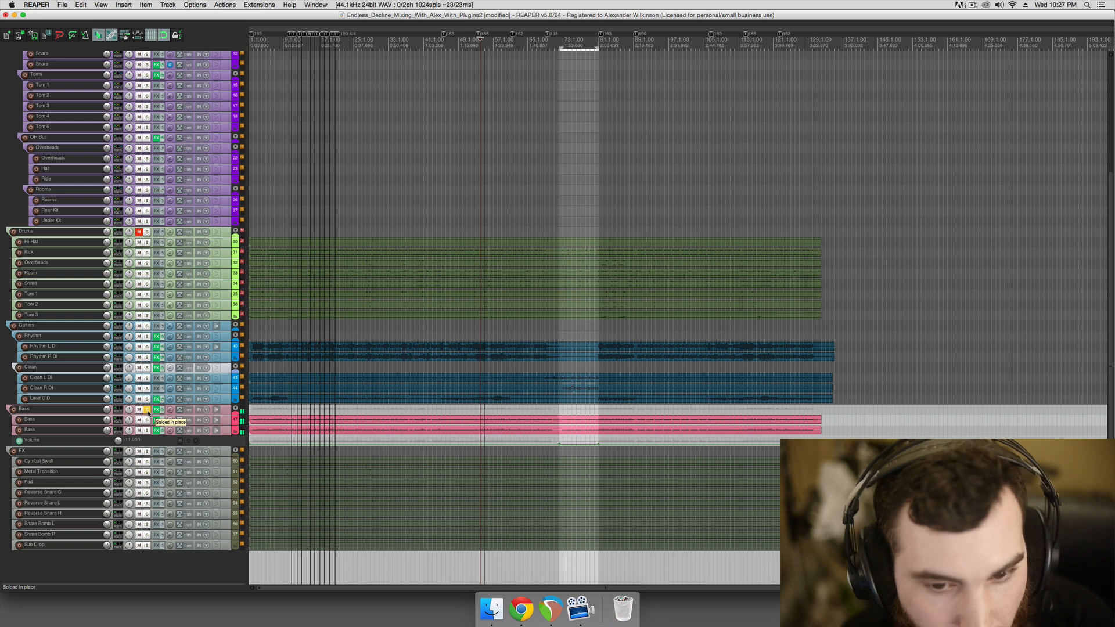
{"action": "key", "text": "space"}
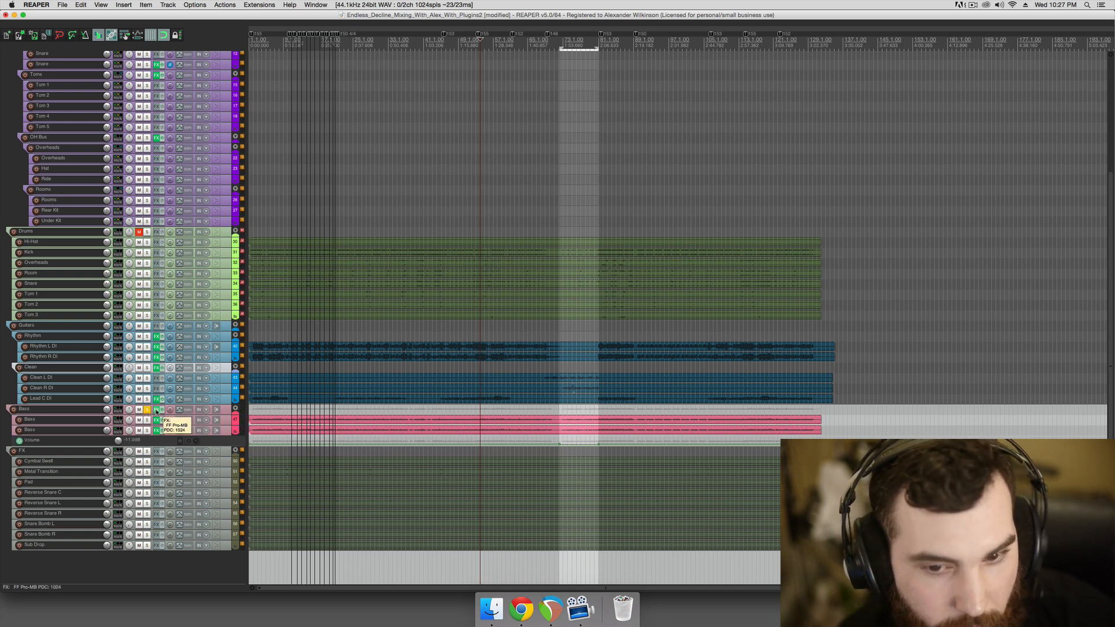
Open FabFilter Pro-MB on the Bass folder and watch its bands while playing the bass from between bars 17 and 25
{"action": "left_click", "coordinate": [156, 410]}
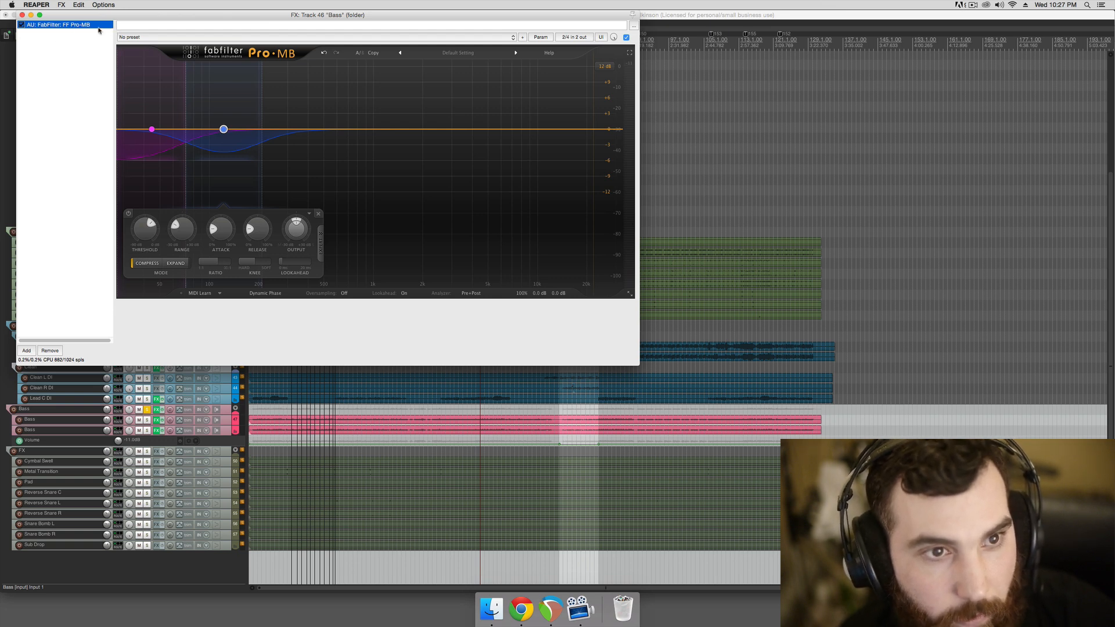
{"action": "left_click_drag", "start_coordinate": [115, 16], "coordinate": [545, 185]}
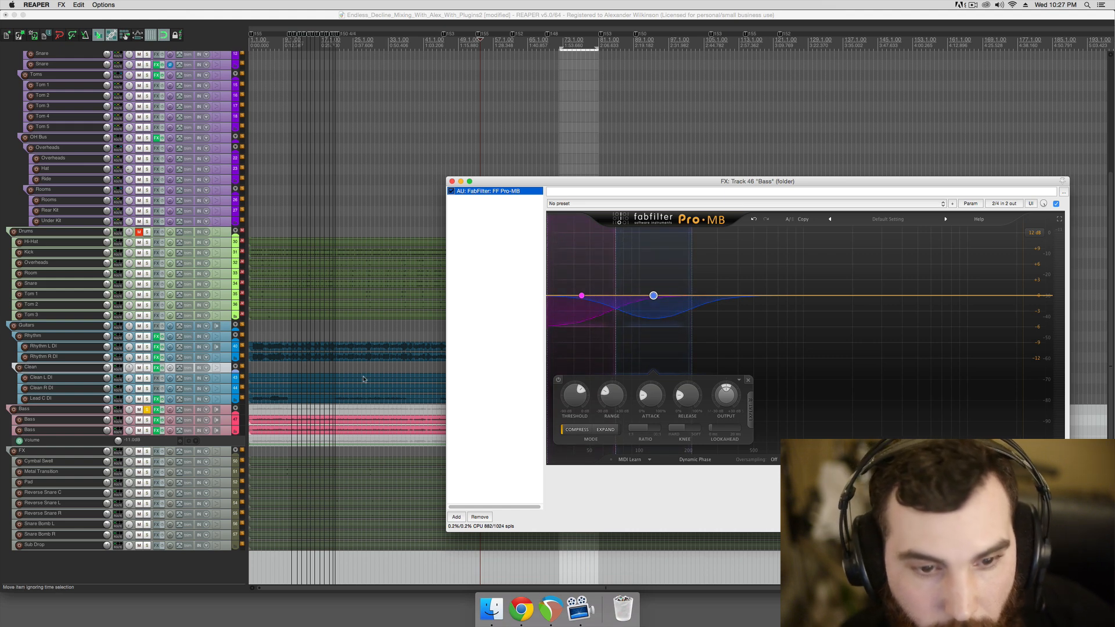
{"action": "left_click", "coordinate": [343, 406]}
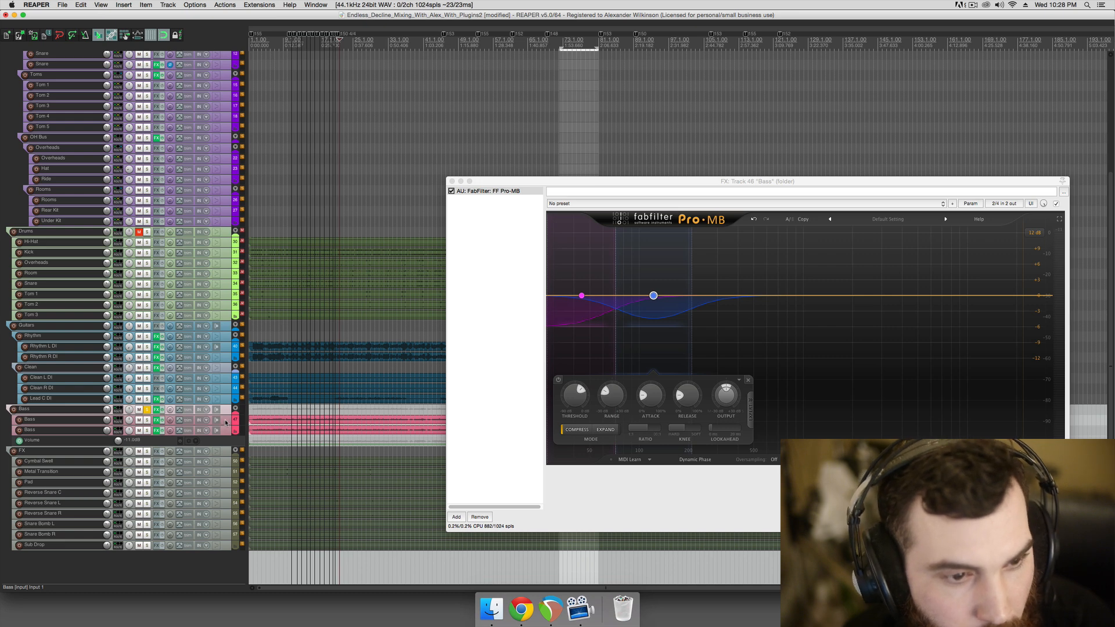
{"action": "key", "text": "space"}
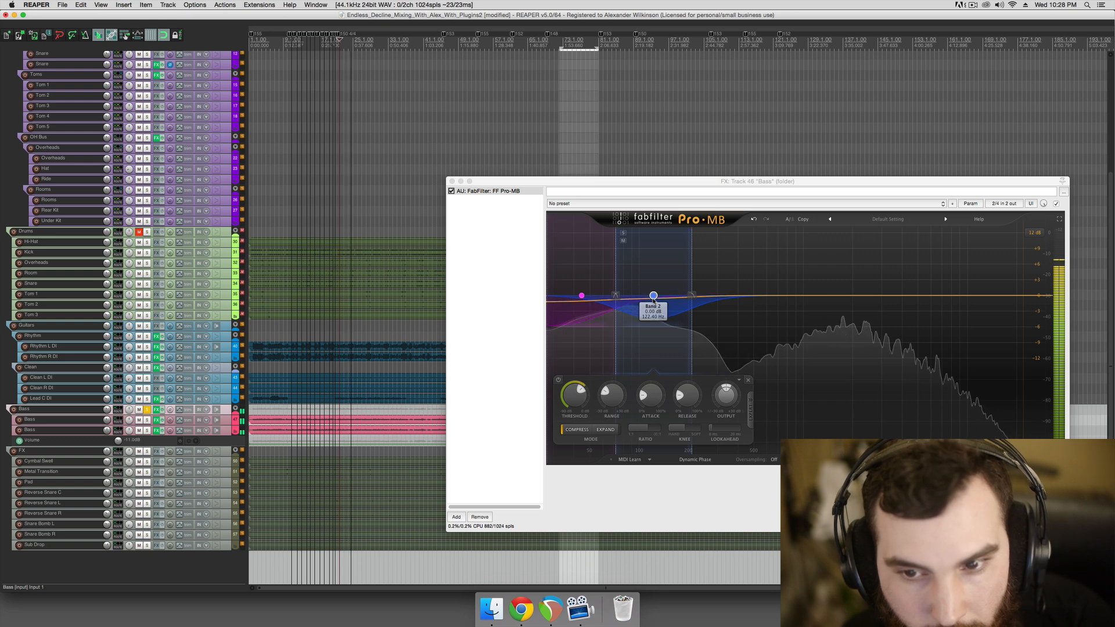
{"action": "key", "text": "space"}
{"action": "left_click", "coordinate": [353, 407]}
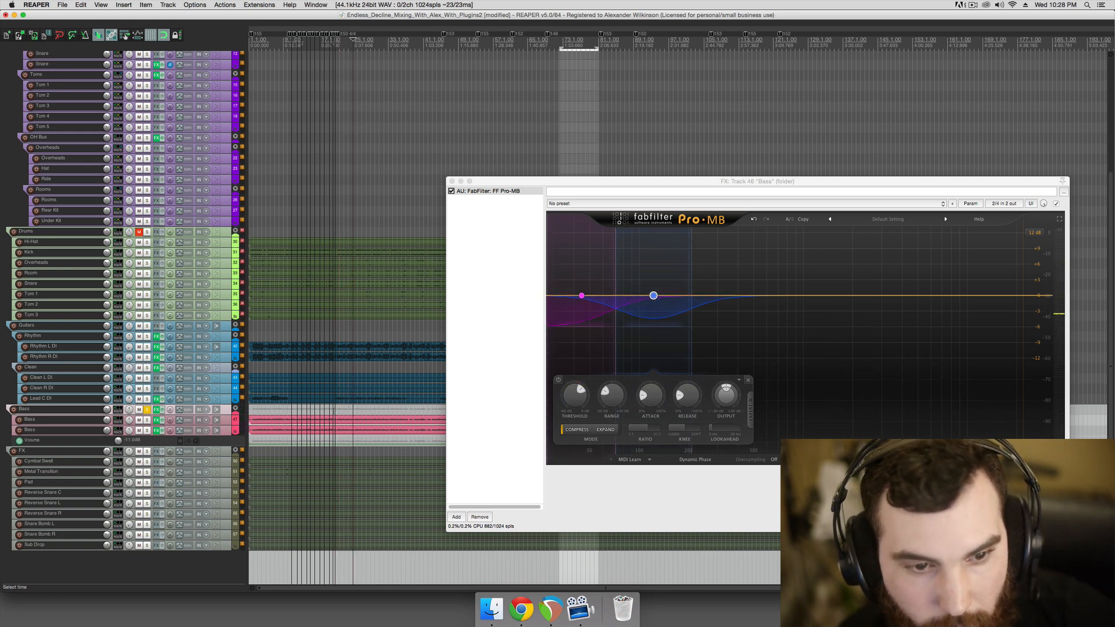
Enlarge the lower Bass track's lane, select the upper Bass track and its audio item, and inspect the waveform
{"action": "left_click_drag", "start_coordinate": [225, 424], "coordinate": [226, 457]}
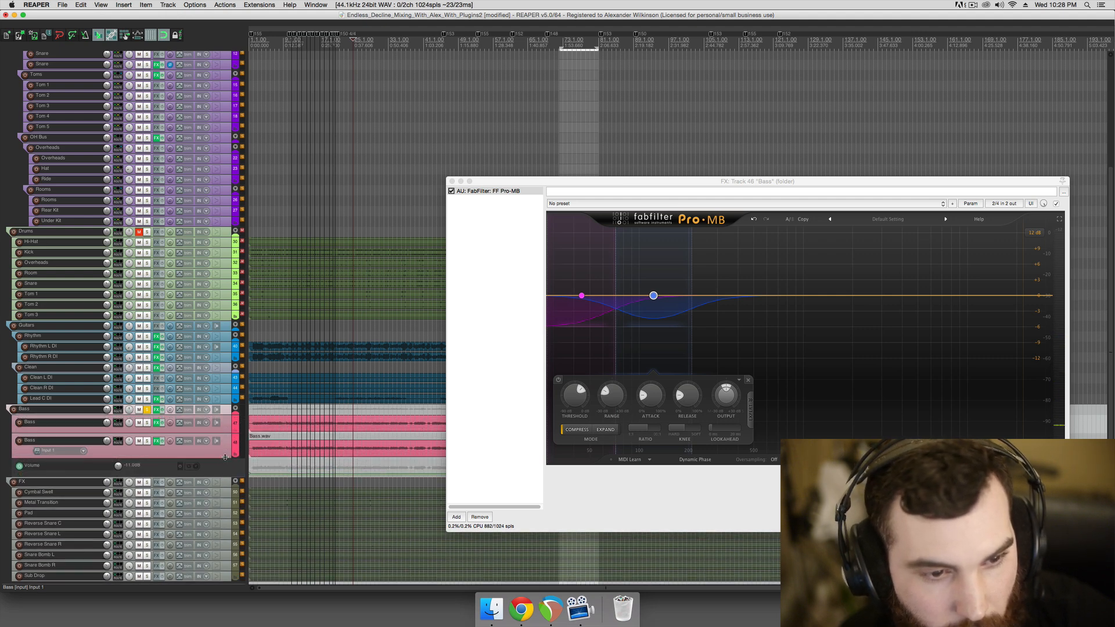
{"action": "left_click", "coordinate": [105, 433]}
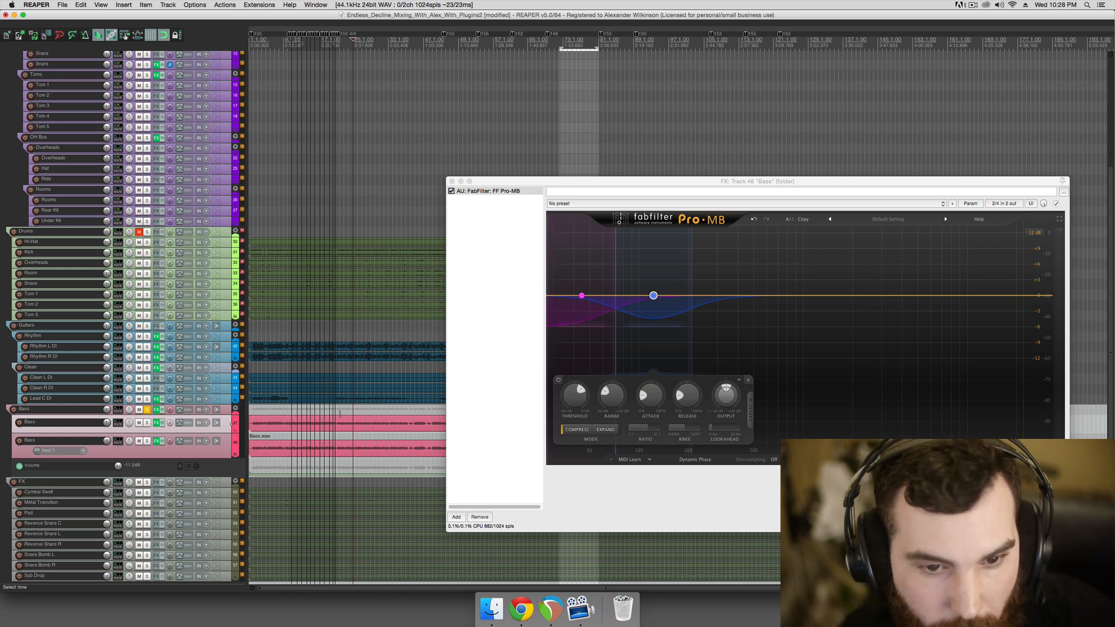
{"action": "scroll", "coordinate": [352, 424], "scroll_direction": "down", "scroll_amount": 3}
{"action": "left_click", "coordinate": [351, 424]}
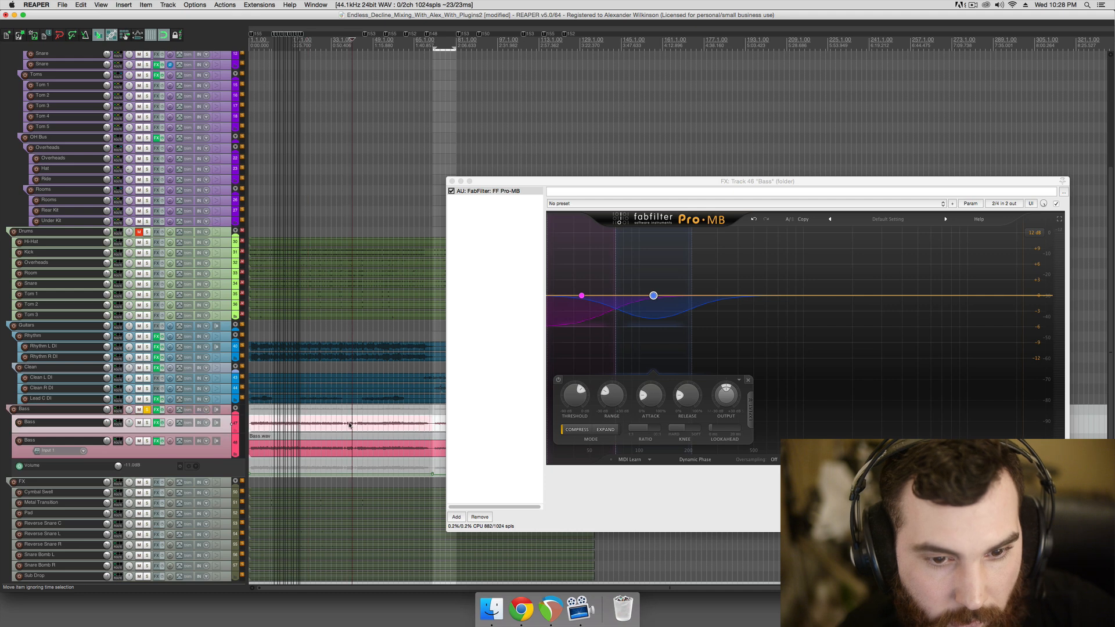
{"action": "scroll", "coordinate": [332, 427], "scroll_direction": "down", "scroll_amount": 3}
{"action": "scroll", "coordinate": [320, 426], "scroll_direction": "down", "scroll_amount": 1}
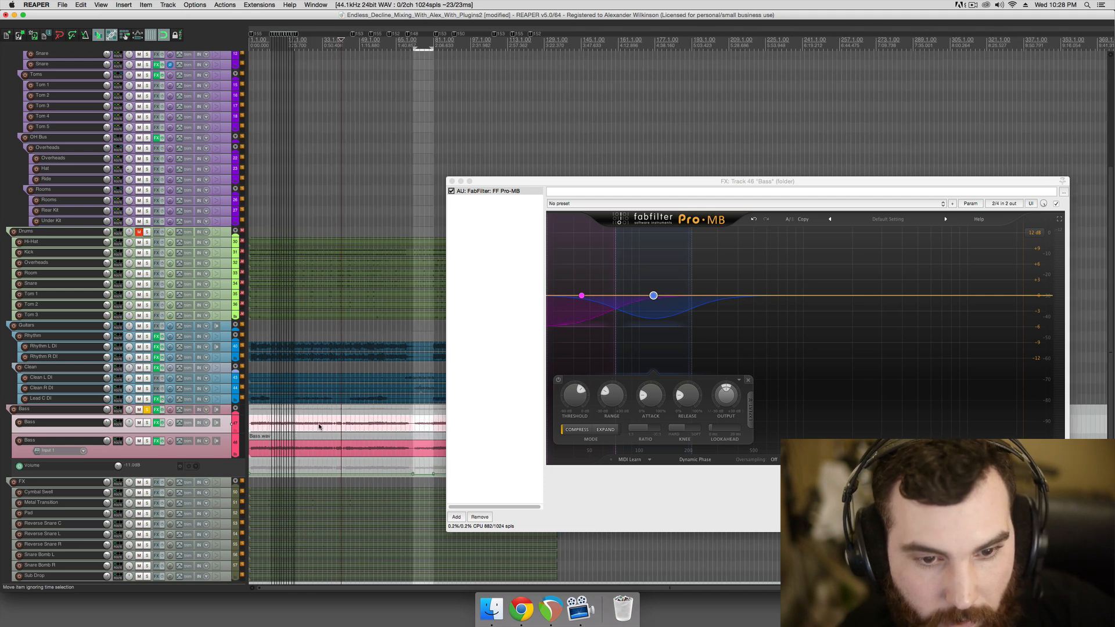
{"action": "left_click", "coordinate": [319, 427]}
{"action": "scroll", "coordinate": [319, 427], "scroll_direction": "up", "scroll_amount": 3}
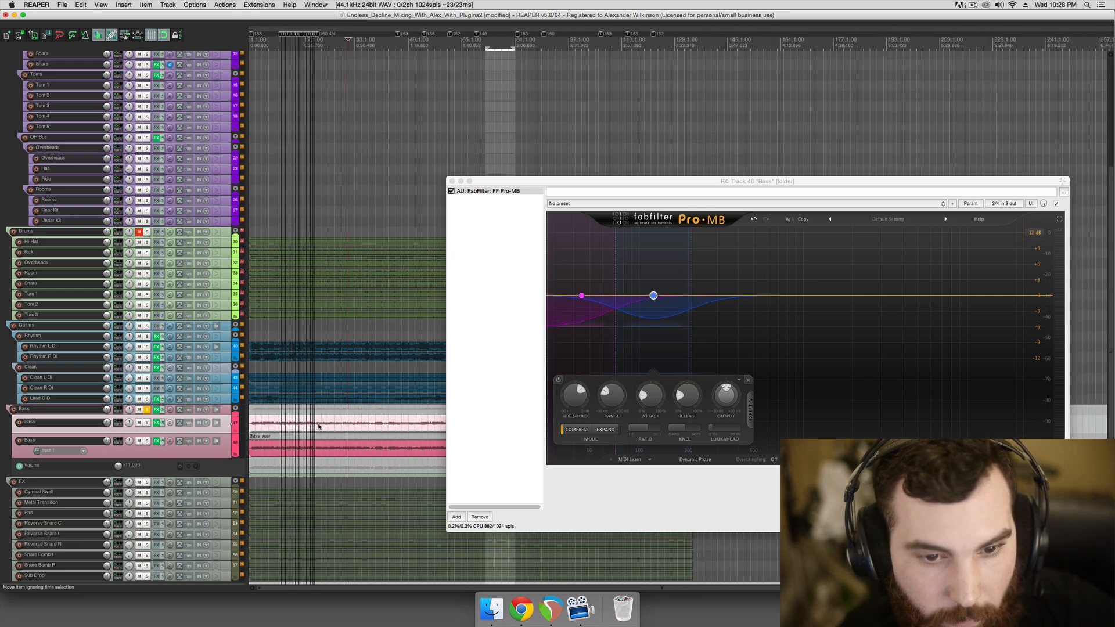
{"action": "scroll", "coordinate": [325, 426], "scroll_direction": "up", "scroll_amount": 2}
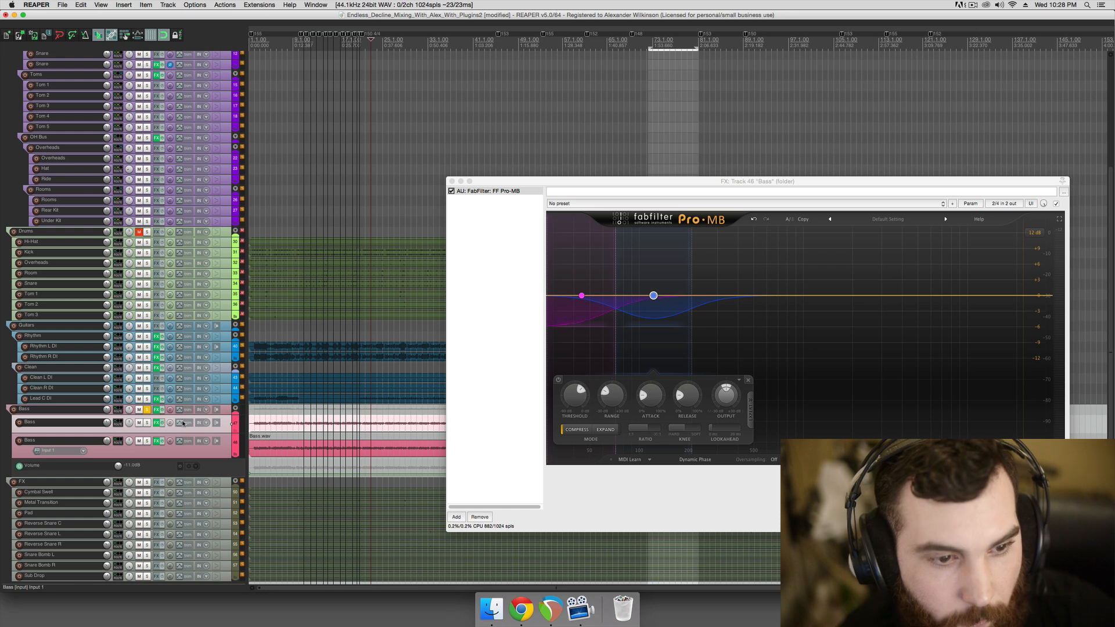
Open ReaEQ on the upper Bass track, close the Bass folder's Pro-MB window, and deselect the audio item
{"action": "left_click", "coordinate": [156, 423]}
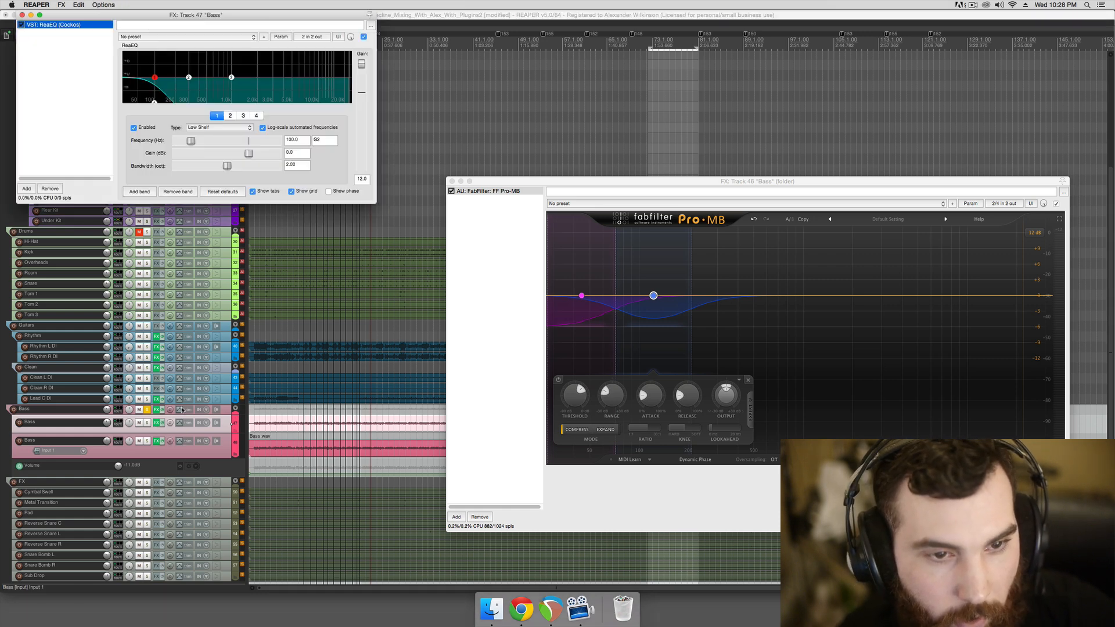
{"action": "left_click", "coordinate": [451, 181]}
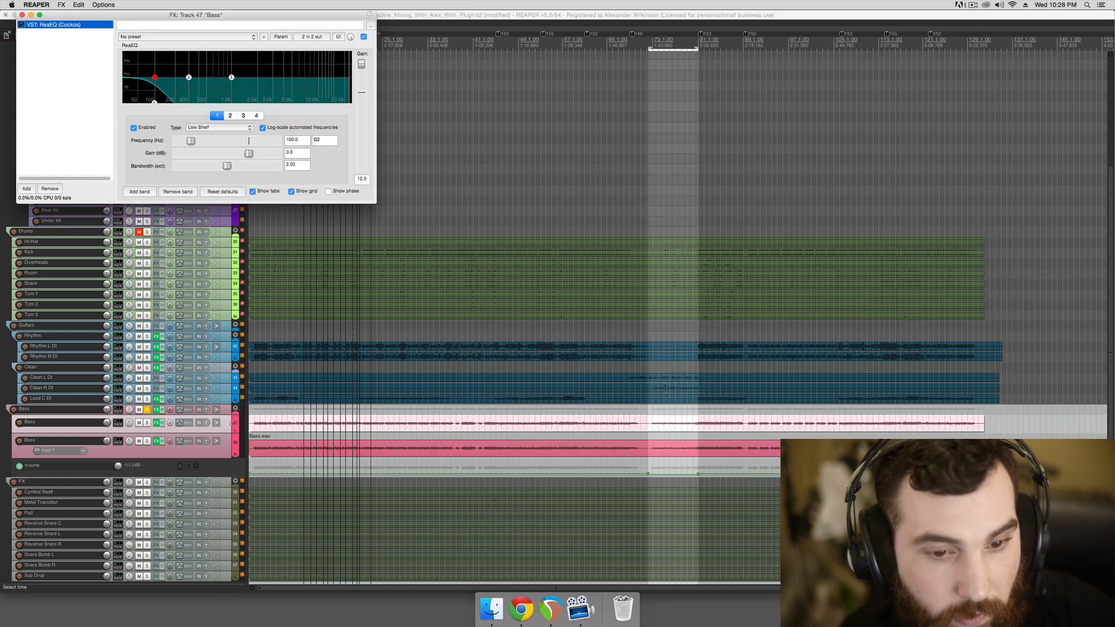
{"action": "left_click", "coordinate": [43, 410]}
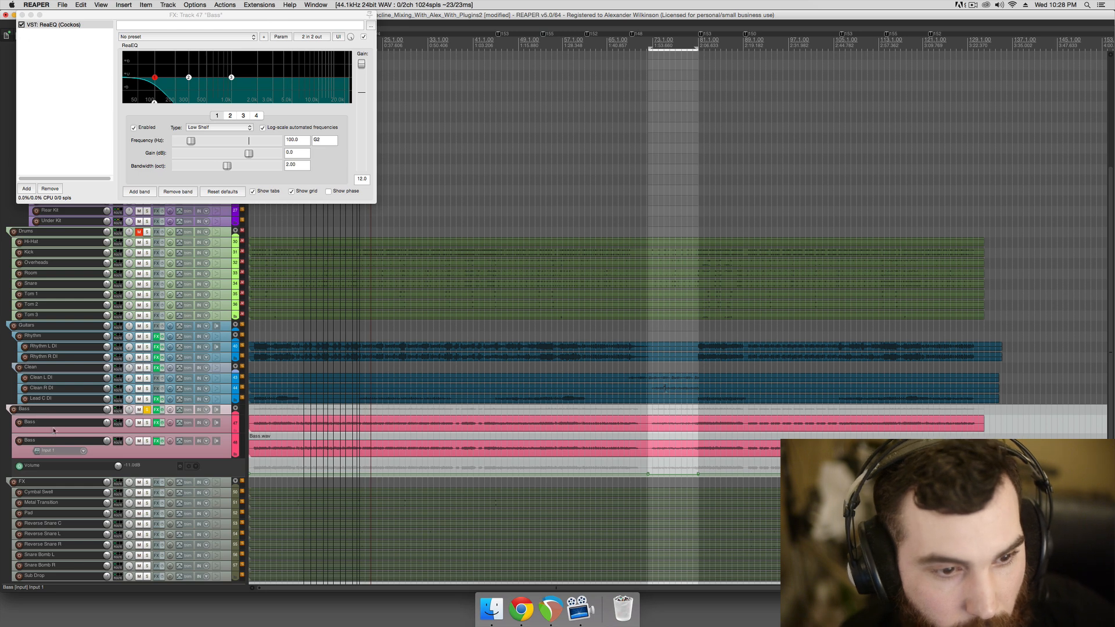
Rename the upper Bass track "Bass Low" and the lower one "Bass Grit"
{"action": "double_click", "coordinate": [54, 428]}
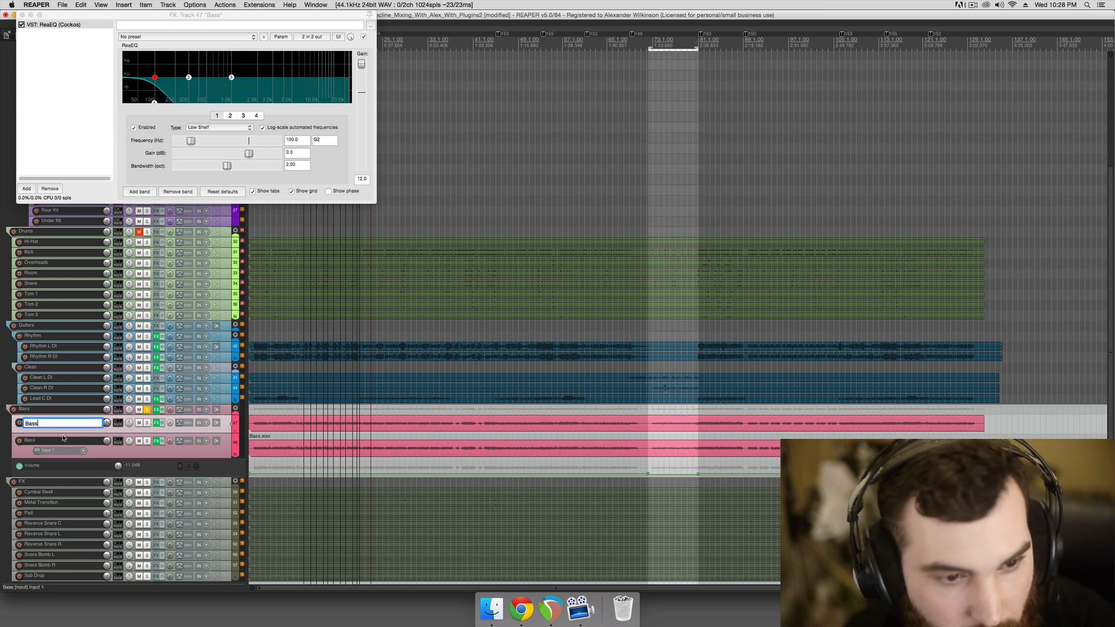
{"action": "type", "text": "Low"}
{"action": "key", "text": "Return"}
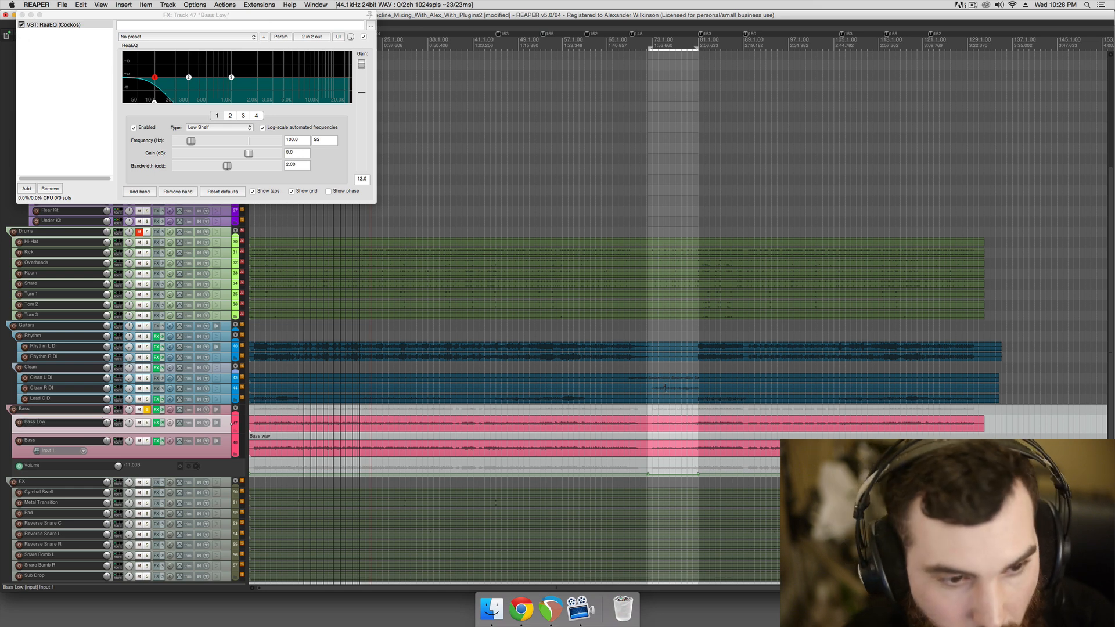
{"action": "double_click", "coordinate": [56, 440]}
{"action": "type", "text": "Grit"}
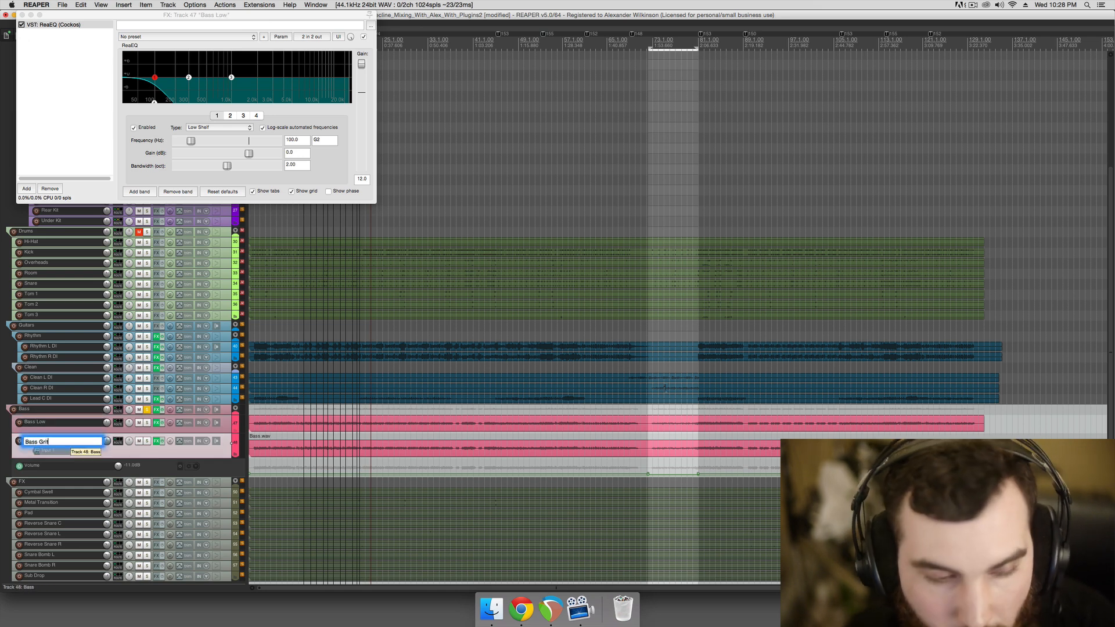
{"action": "key", "text": "Return"}
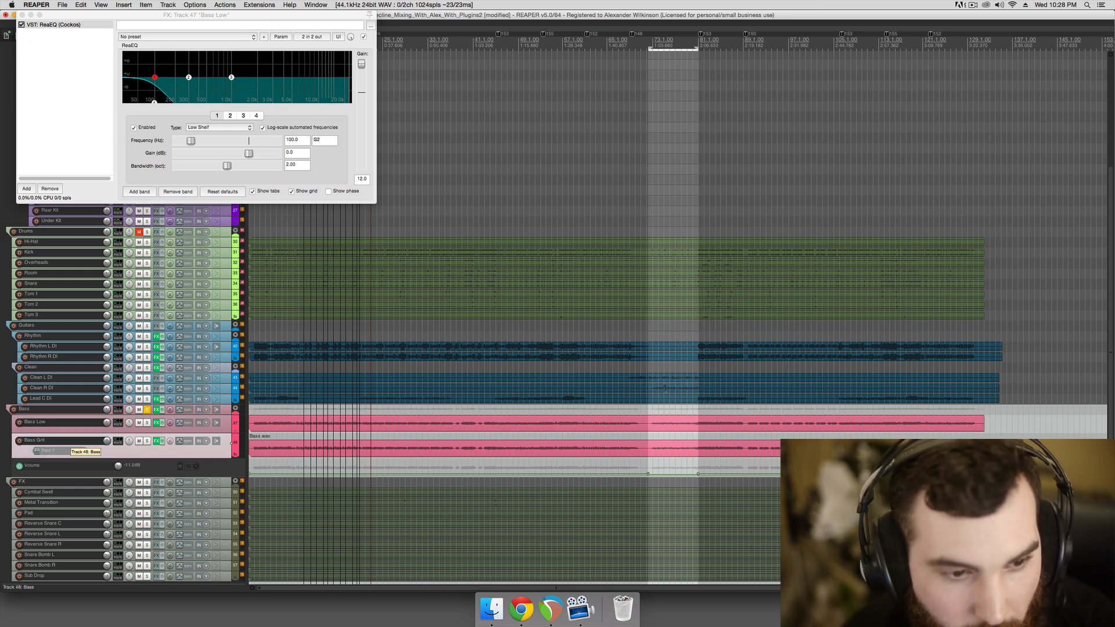
{"action": "left_click", "coordinate": [46, 422]}
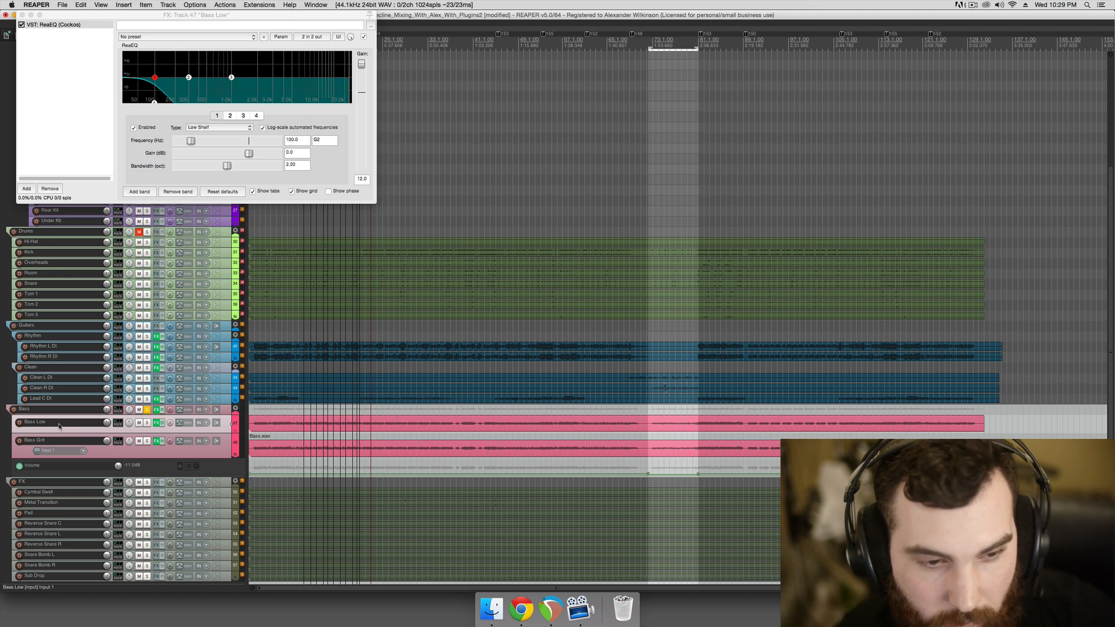
{"action": "left_click", "coordinate": [66, 442]}
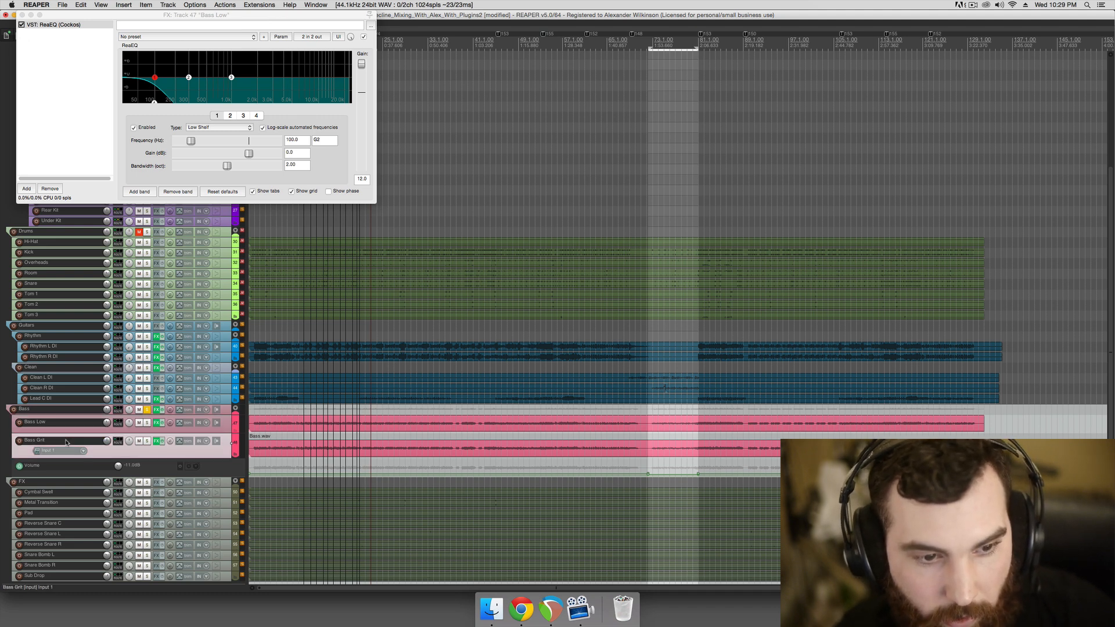
Change band 4 of Bass Low's ReaEQ to Low Pass and close its effects window
{"action": "left_click", "coordinate": [153, 426]}
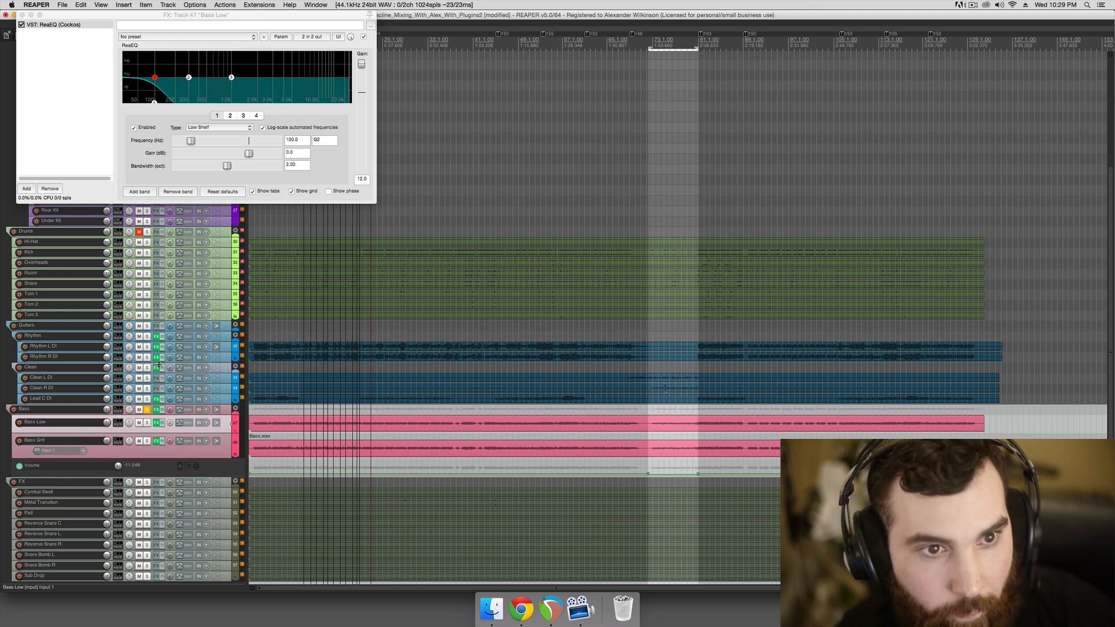
{"action": "left_click", "coordinate": [152, 102]}
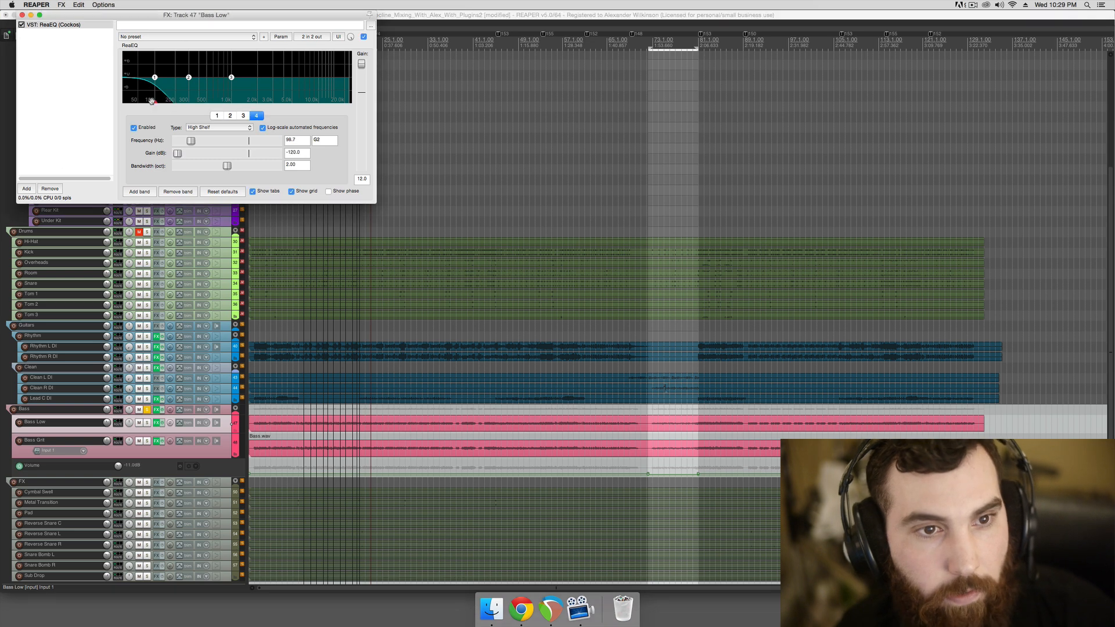
{"action": "left_click", "coordinate": [214, 129]}
{"action": "left_click", "coordinate": [210, 140]}
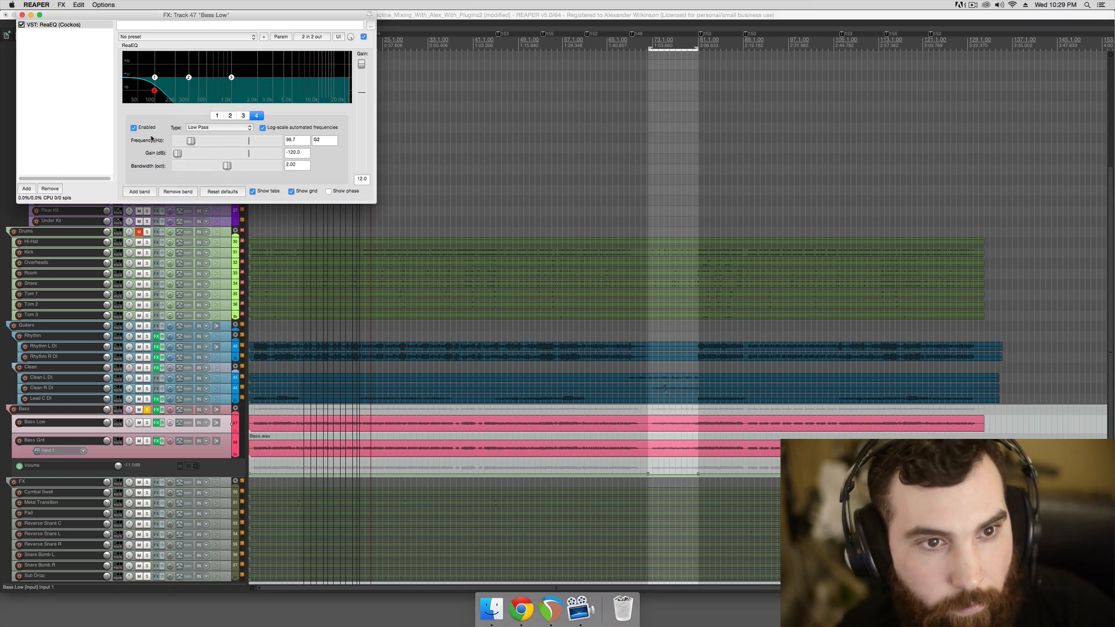
{"action": "left_click", "coordinate": [22, 16]}
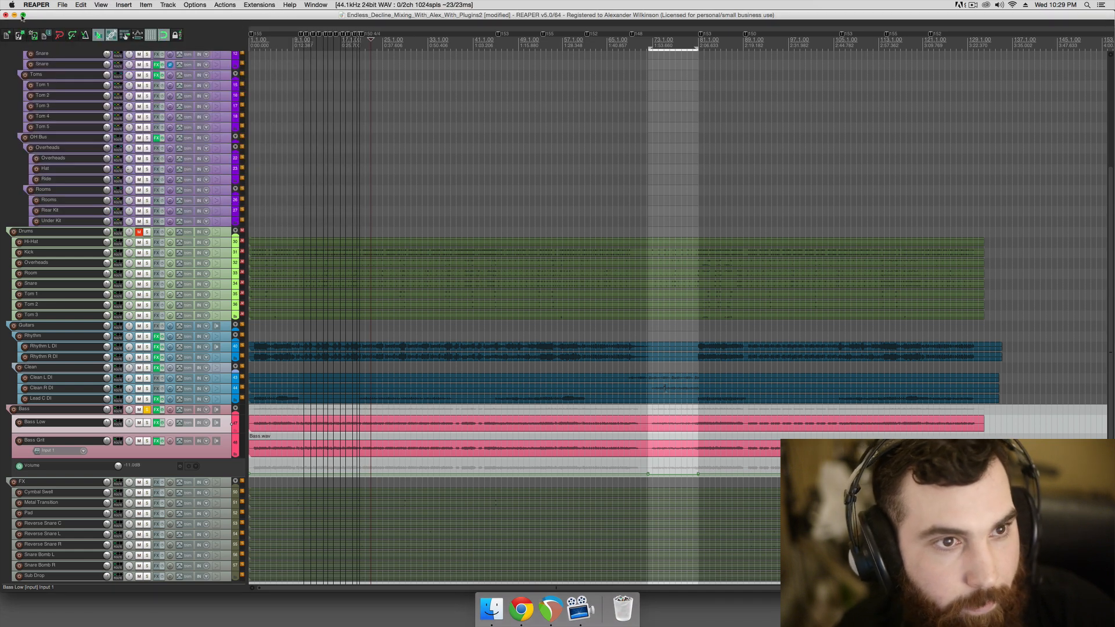
Solo Bass Grit, open its ReaEQ, and set the high shelf on band 4 to a bandwidth of about 3.38 octaves
{"action": "left_click", "coordinate": [147, 440]}
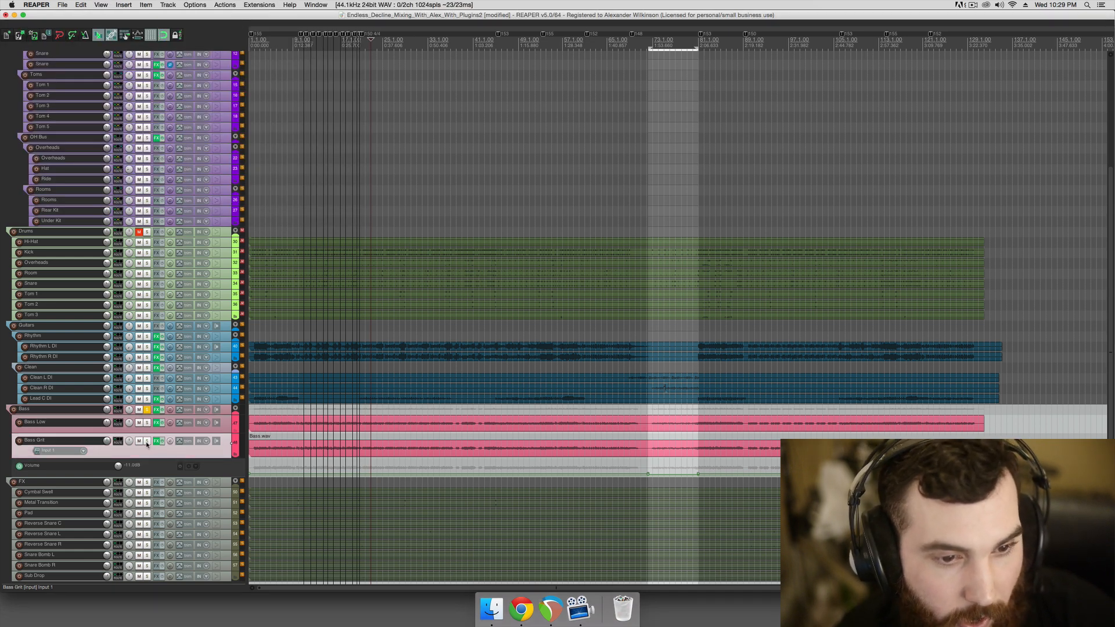
{"action": "left_click", "coordinate": [156, 442]}
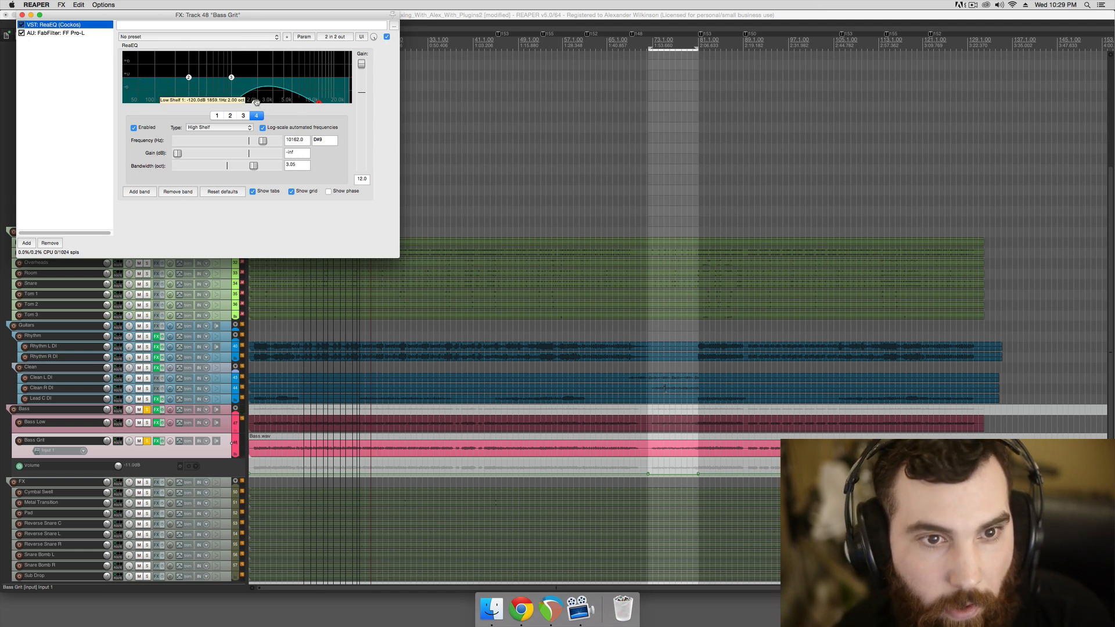
{"action": "left_click", "coordinate": [256, 102]}
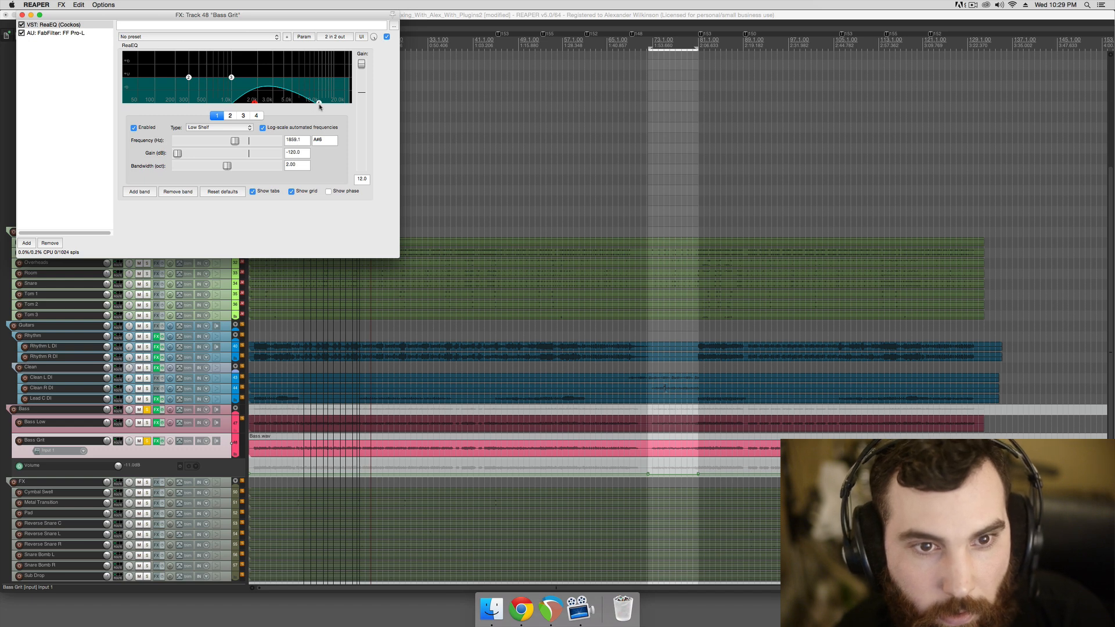
{"action": "left_click", "coordinate": [318, 103]}
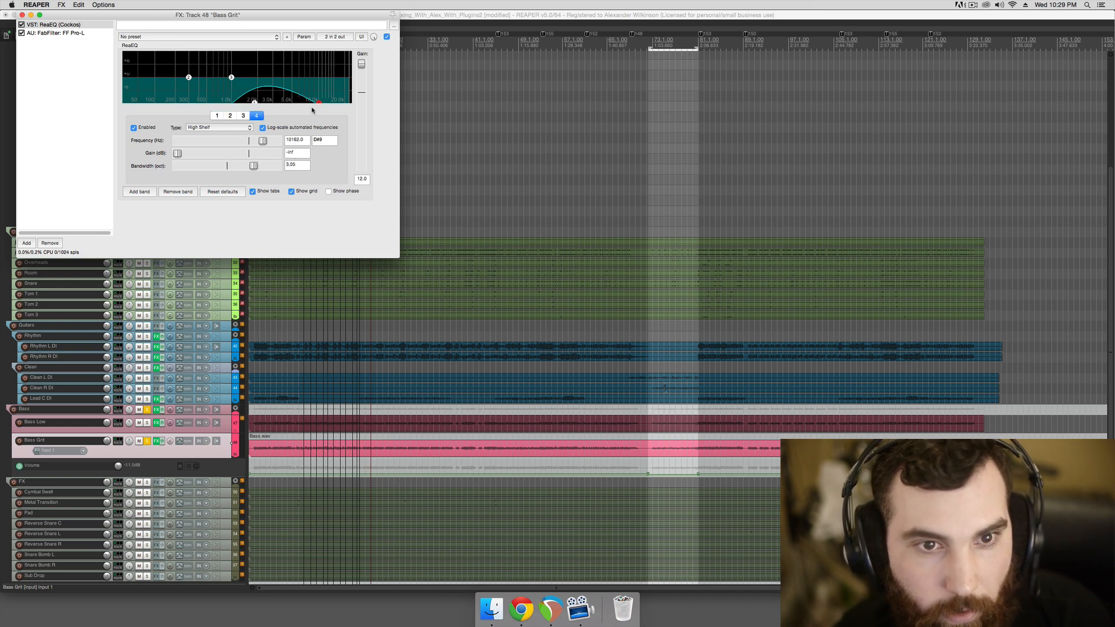
{"action": "mouse_move", "coordinate": [260, 164]}
{"action": "left_mouse_down"}
{"action": "mouse_move", "coordinate": [250, 168]}
{"action": "mouse_move", "coordinate": [262, 168]}
{"action": "left_mouse_up"}
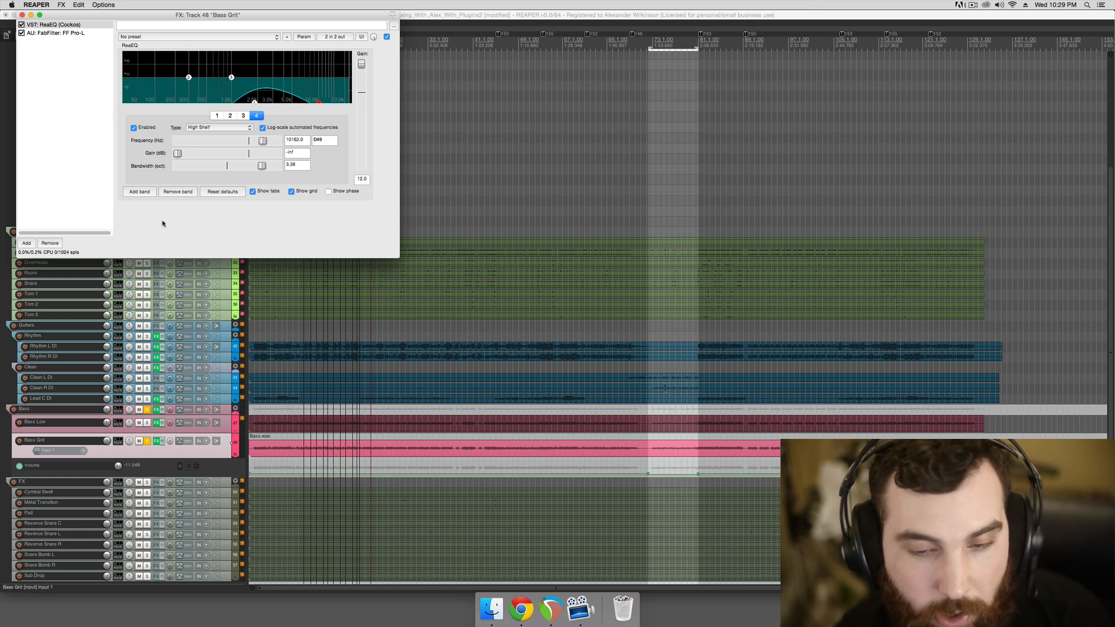
Show FabFilter Pro-L on Bass Grit, audition the soloed track from between bars 17 and 33, and select its audio item
{"action": "left_click", "coordinate": [76, 33]}
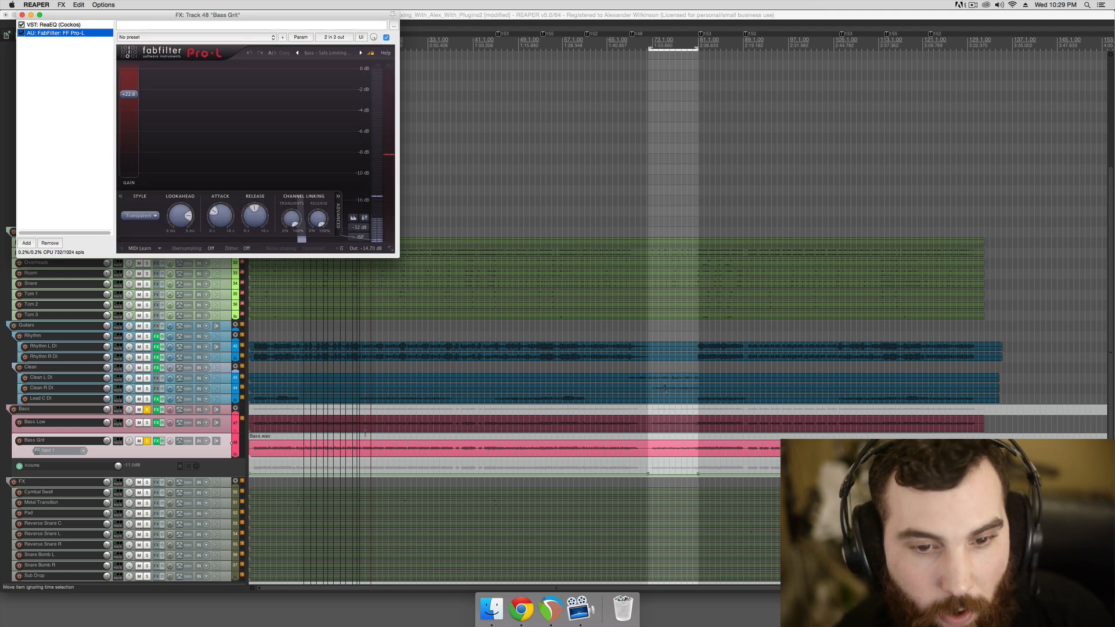
{"action": "left_click", "coordinate": [371, 436]}
{"action": "key", "text": "space"}
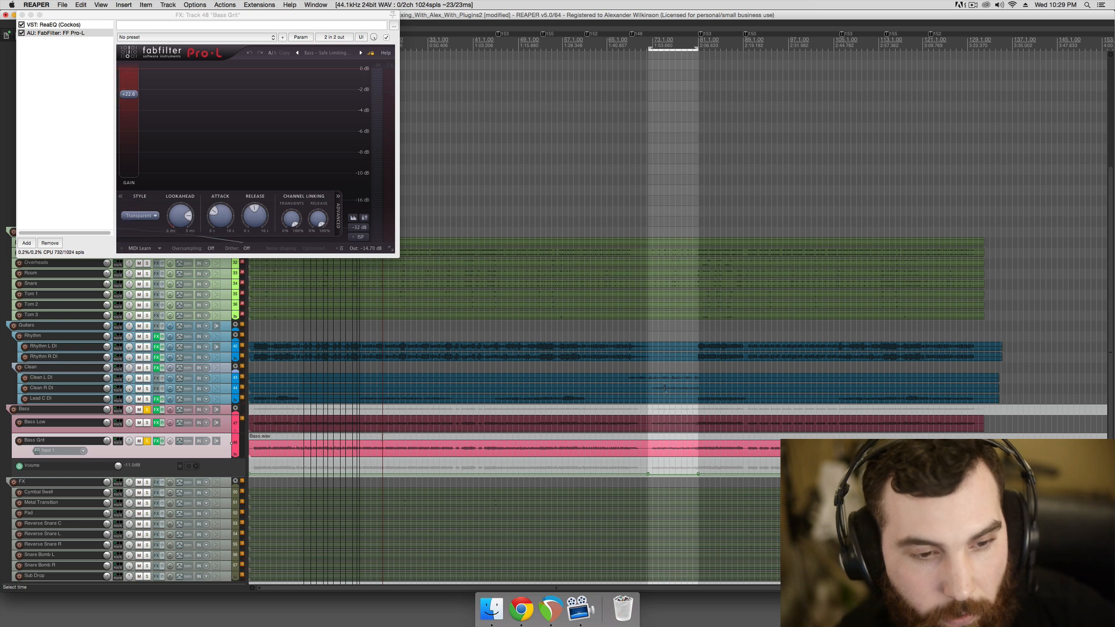
{"action": "left_click", "coordinate": [389, 437]}
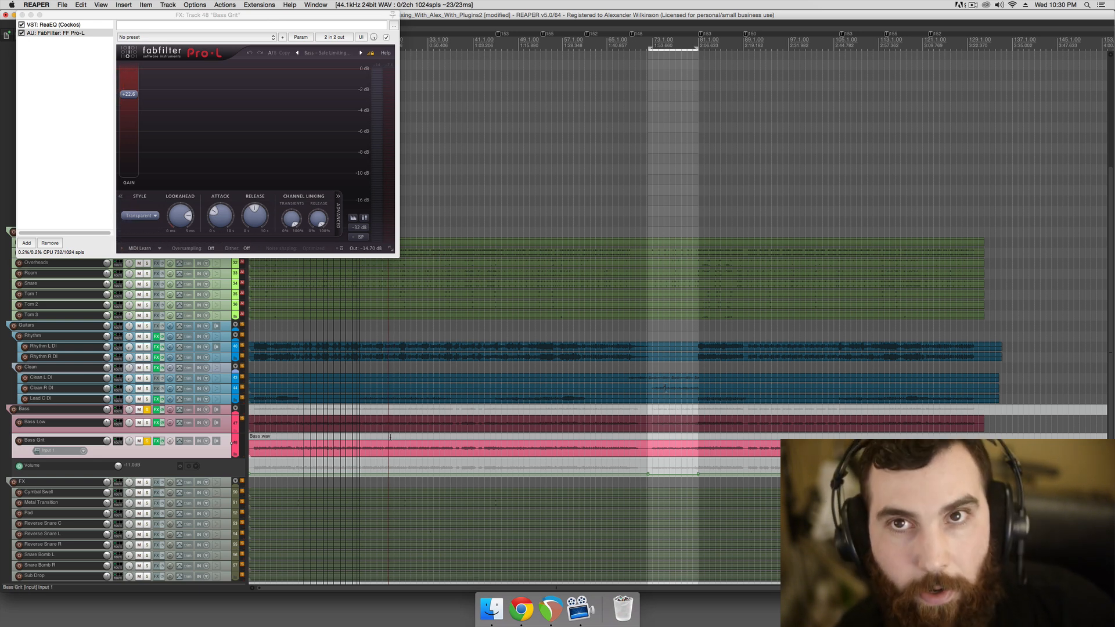
{"action": "left_click", "coordinate": [419, 437]}
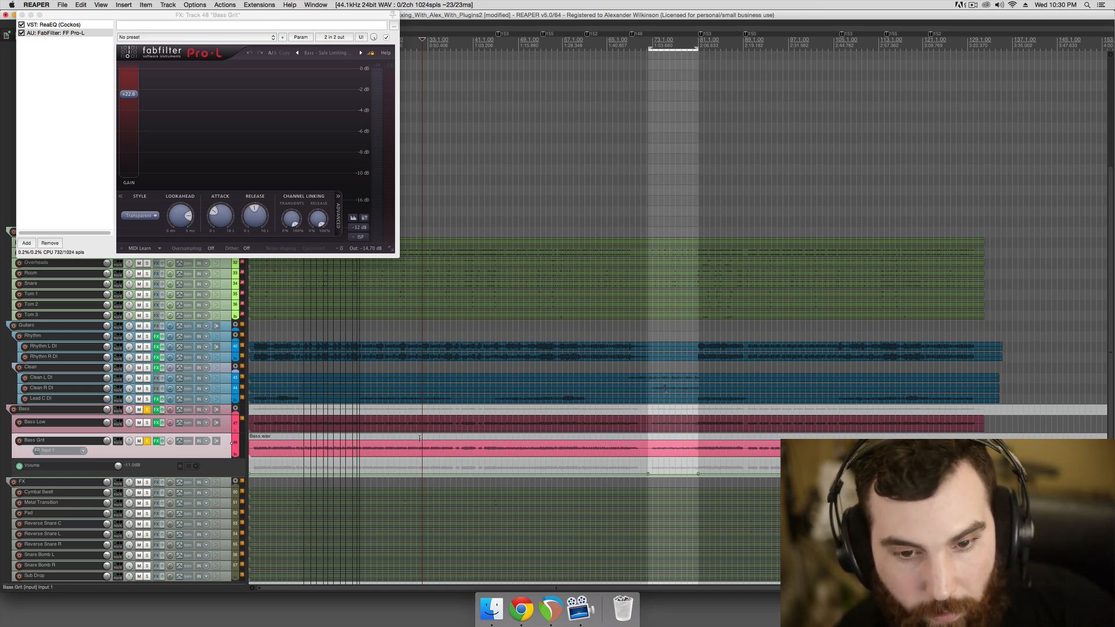
{"action": "left_click", "coordinate": [417, 444]}
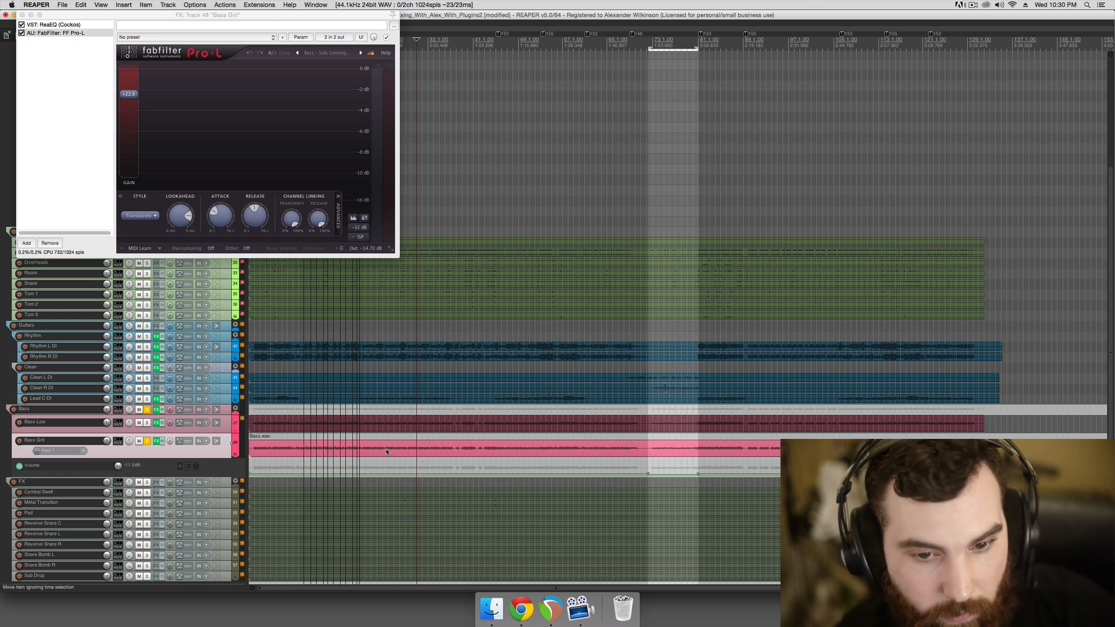
{"action": "left_click", "coordinate": [387, 451]}
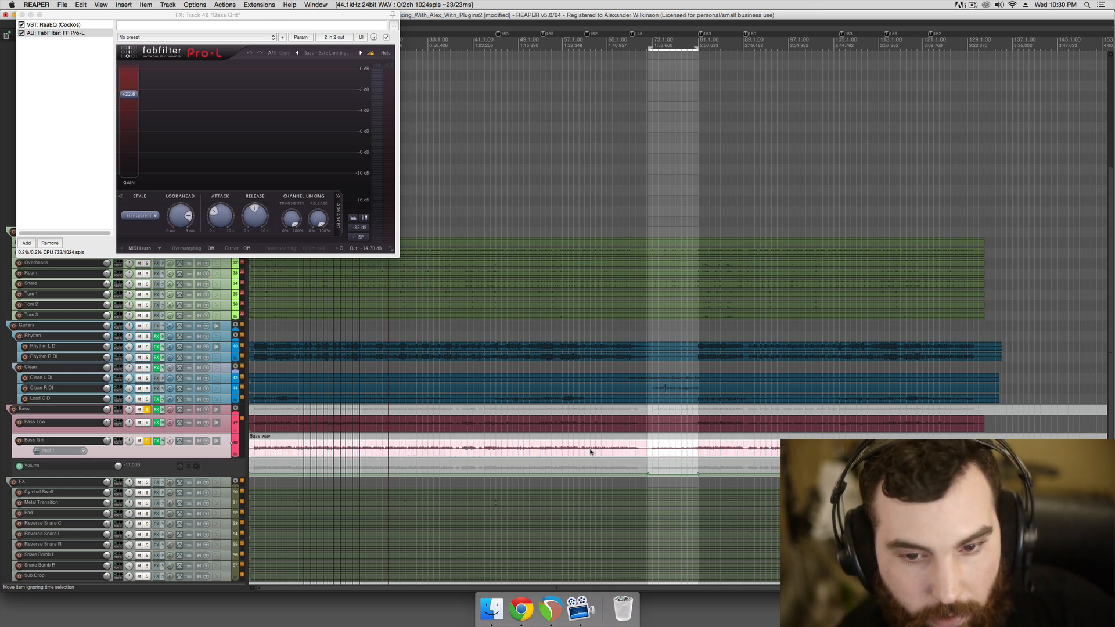
Solo Bass Low alongside Bass Grit and play both from near bar 25 while watching Pro-L's gain reduction
{"action": "left_click", "coordinate": [147, 423]}
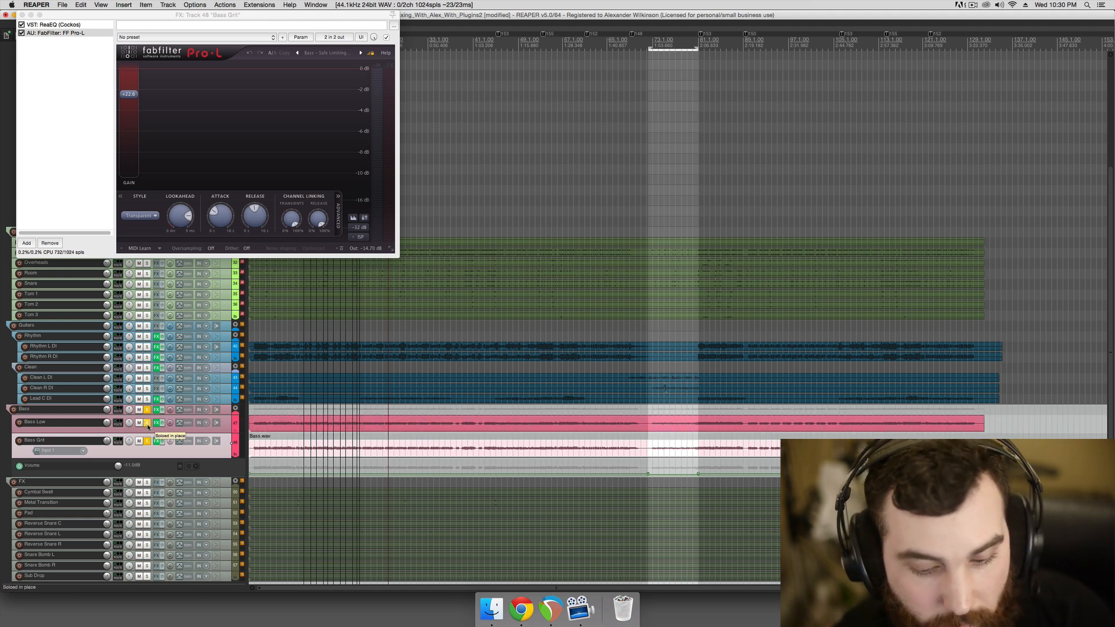
{"action": "left_click", "coordinate": [383, 411]}
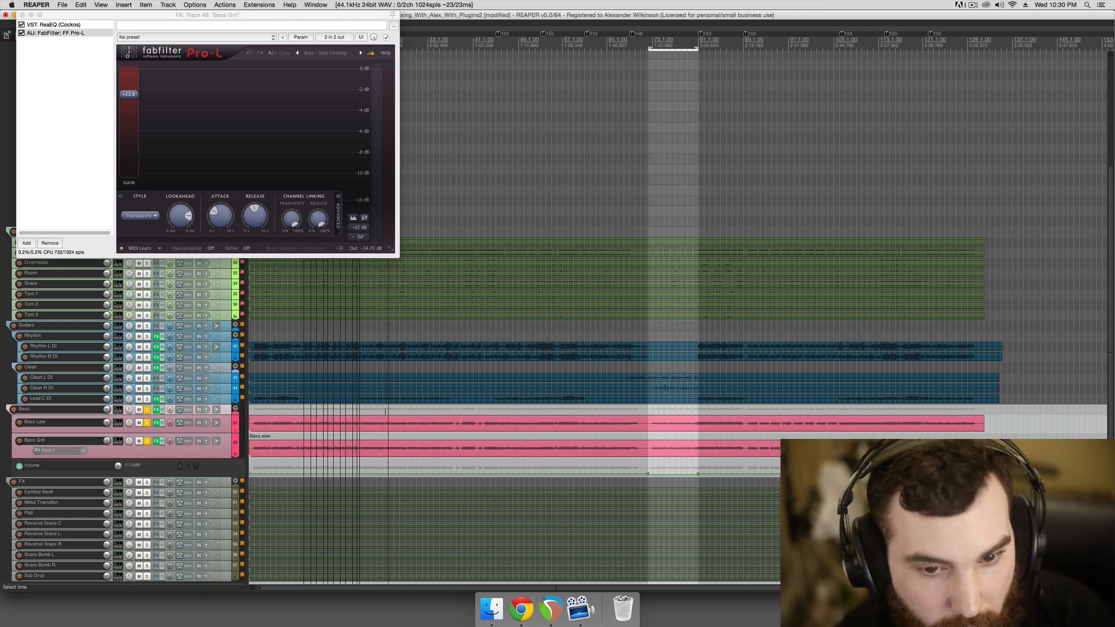
{"action": "left_click", "coordinate": [394, 448]}
{"action": "left_click", "coordinate": [383, 448]}
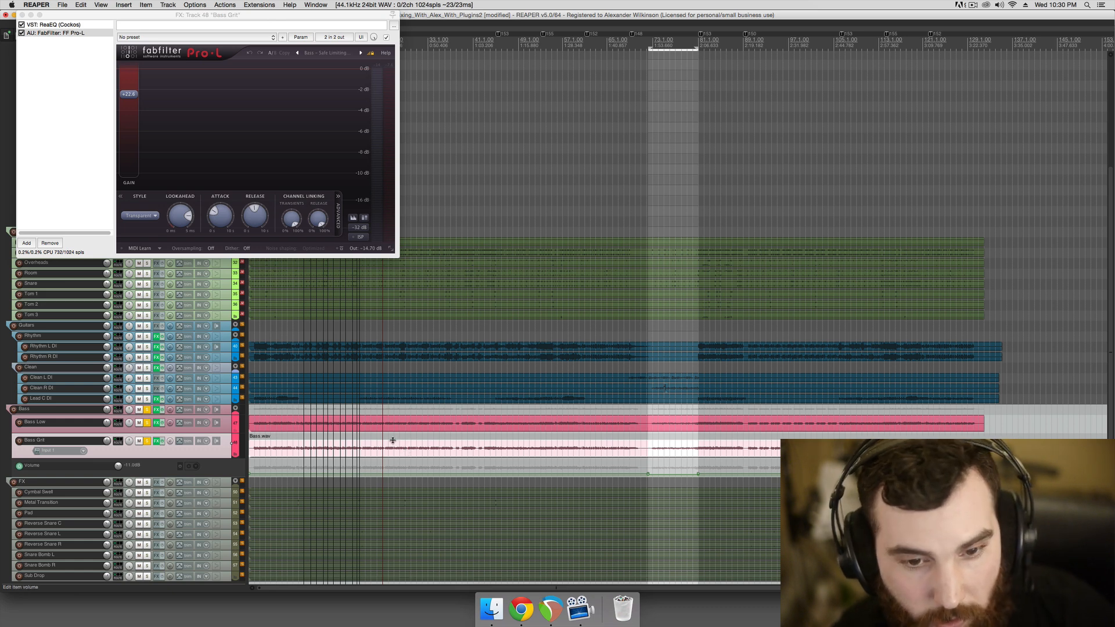
{"action": "key", "text": "space"}
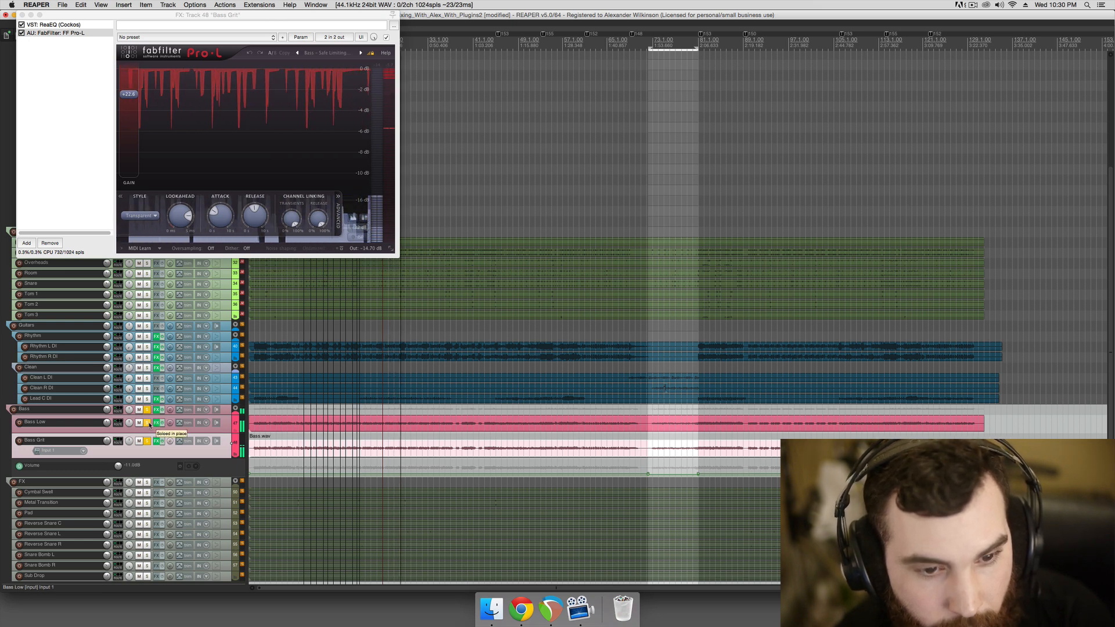
{"action": "key", "text": "space"}
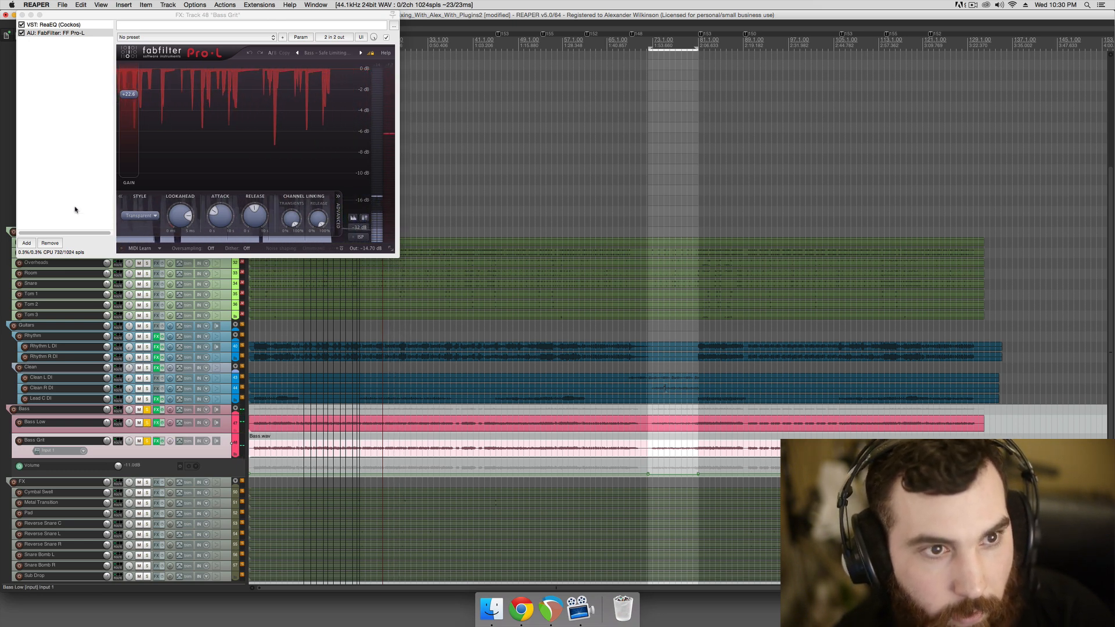
Close Bass Grit's effects window and unsolo the Bass folder, Bass Low and Bass Grit
{"action": "left_click", "coordinate": [23, 15]}
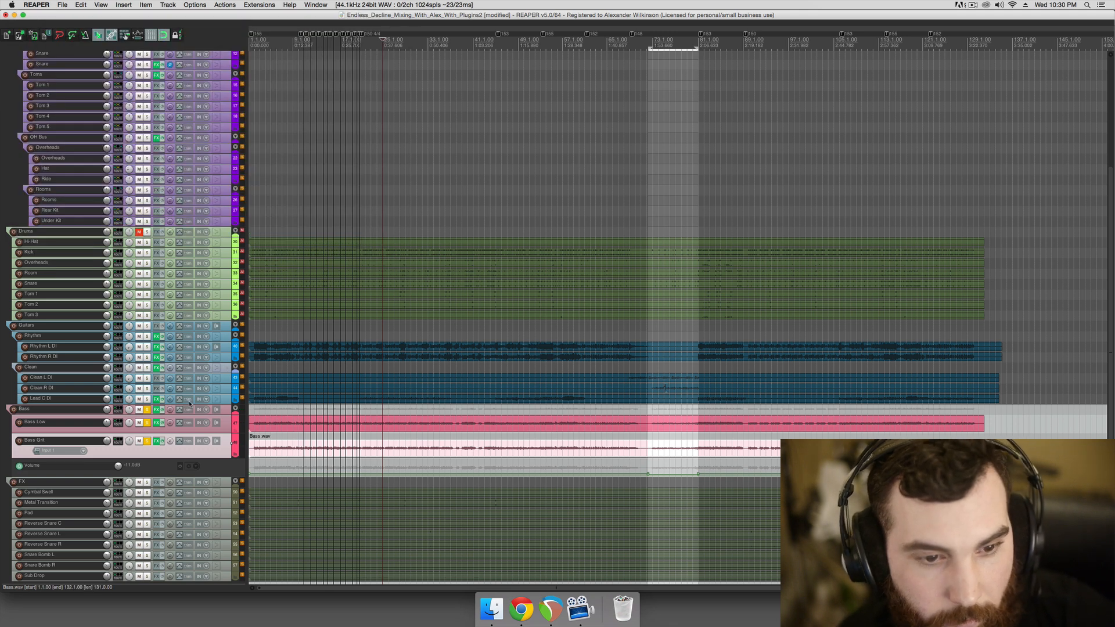
{"action": "left_click", "coordinate": [148, 410]}
{"action": "left_click", "coordinate": [147, 423]}
{"action": "left_click", "coordinate": [148, 441]}
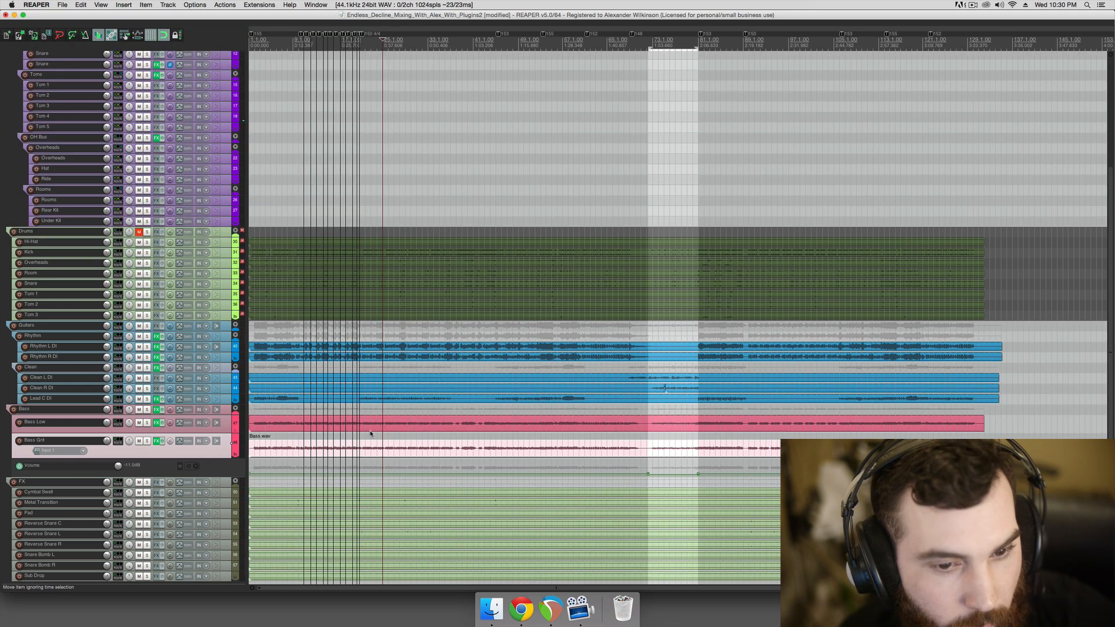
Select the FX folder and place the edit cursor near bar 21
{"action": "scroll", "coordinate": [1111, 423], "scroll_direction": "down", "scroll_amount": 2}
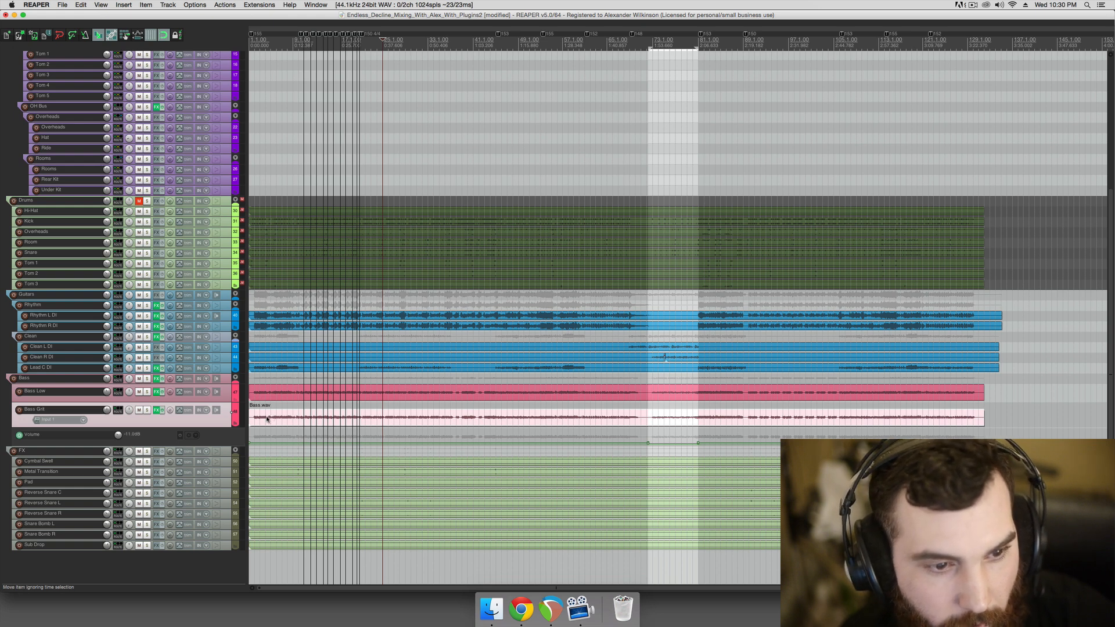
{"action": "left_click", "coordinate": [226, 453]}
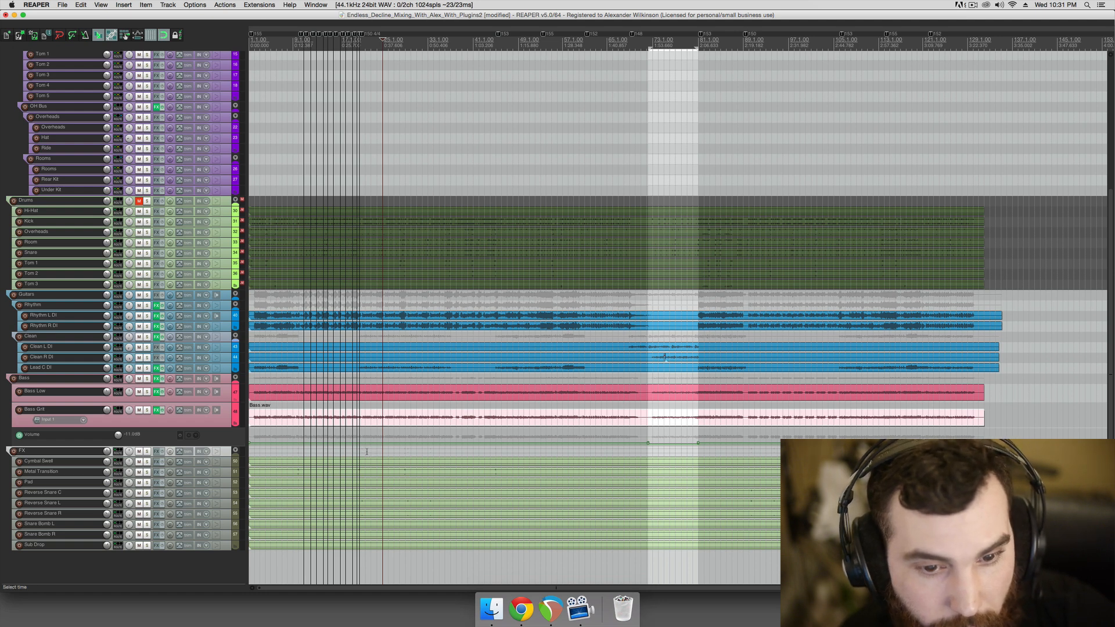
{"action": "left_click", "coordinate": [361, 451]}
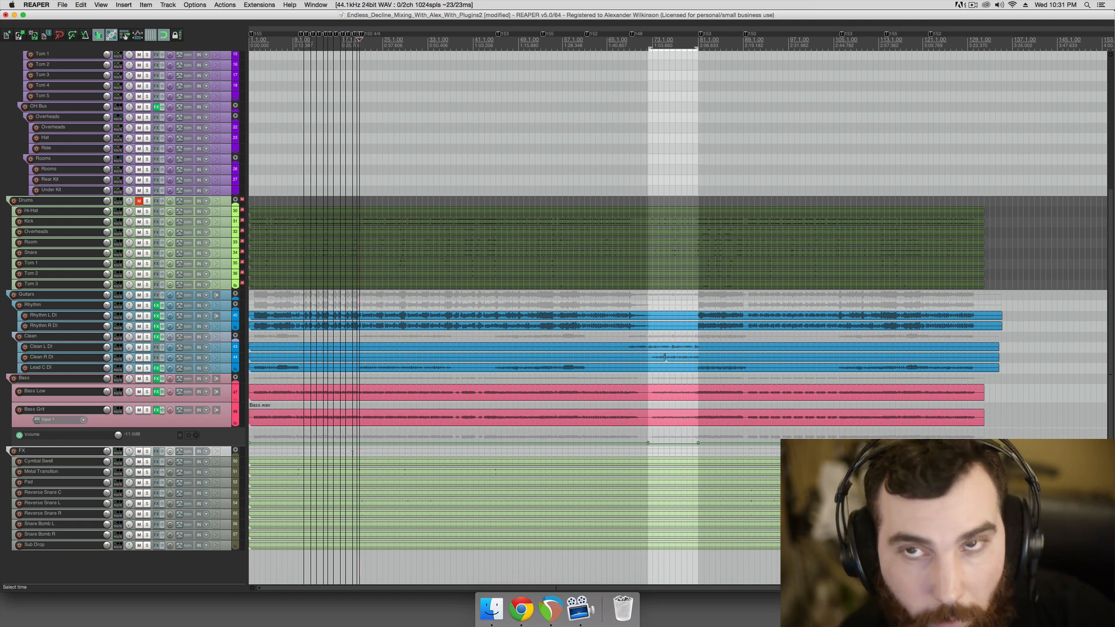
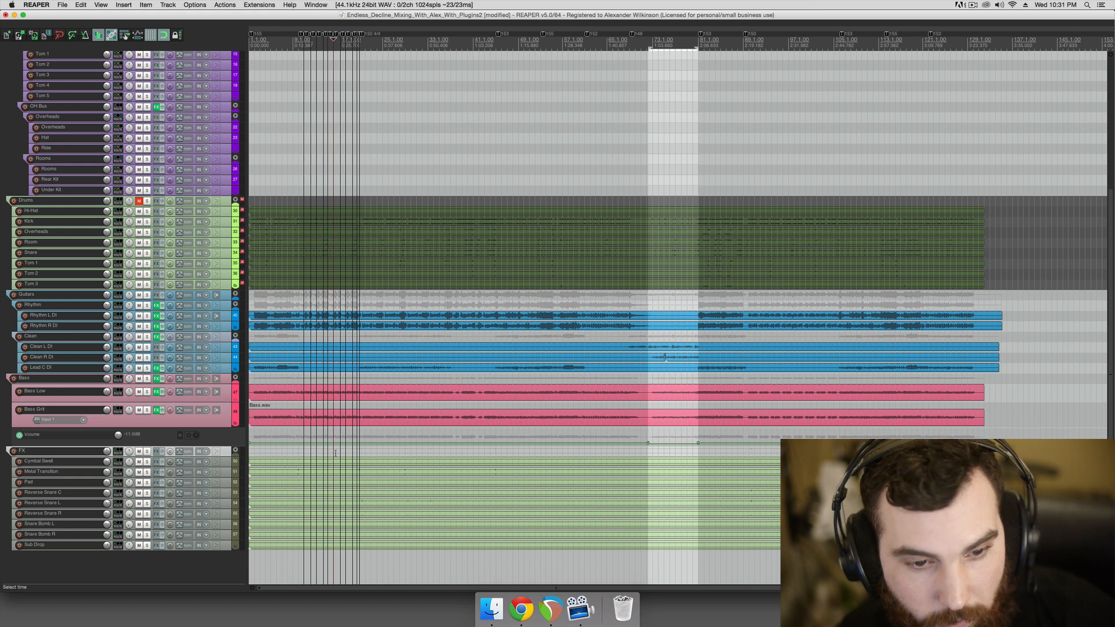
Audition the mix from the start of the time selection near bar 72
{"action": "scroll", "coordinate": [335, 454], "scroll_direction": "down", "scroll_amount": 1}
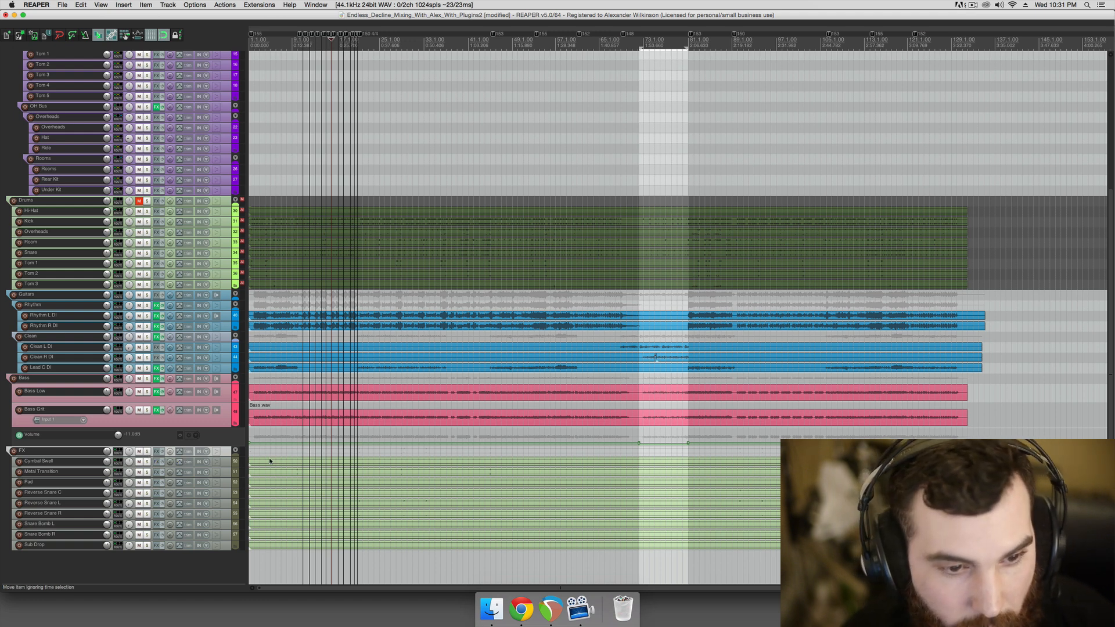
{"action": "scroll", "coordinate": [269, 463], "scroll_direction": "up", "scroll_amount": 4}
{"action": "scroll", "coordinate": [298, 462], "scroll_direction": "up", "scroll_amount": 4}
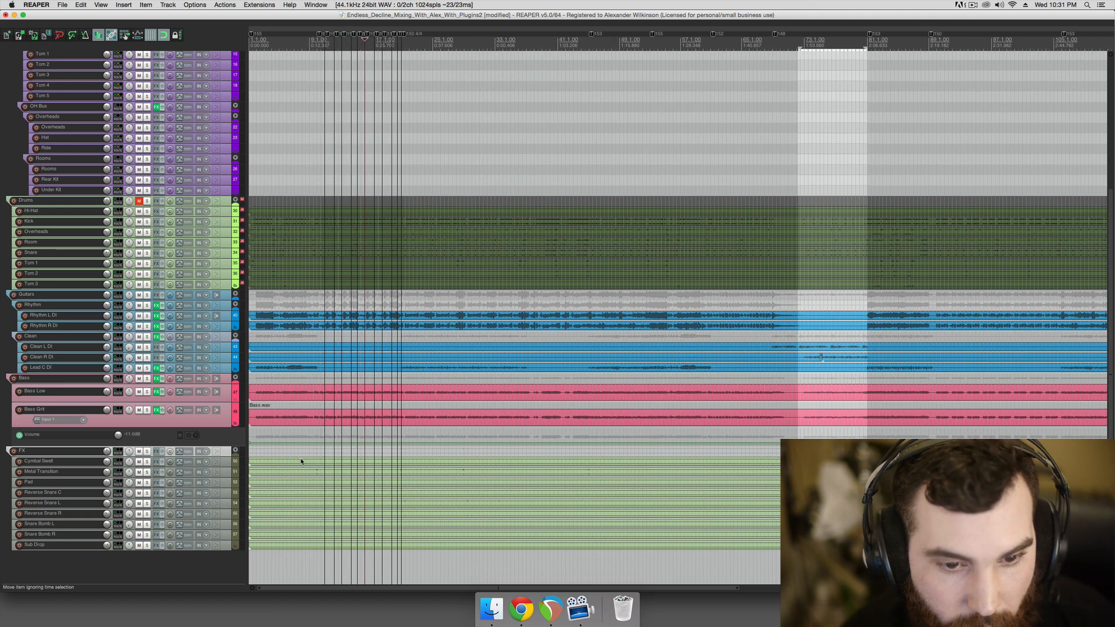
{"action": "scroll", "coordinate": [314, 454], "scroll_direction": "up", "scroll_amount": 2}
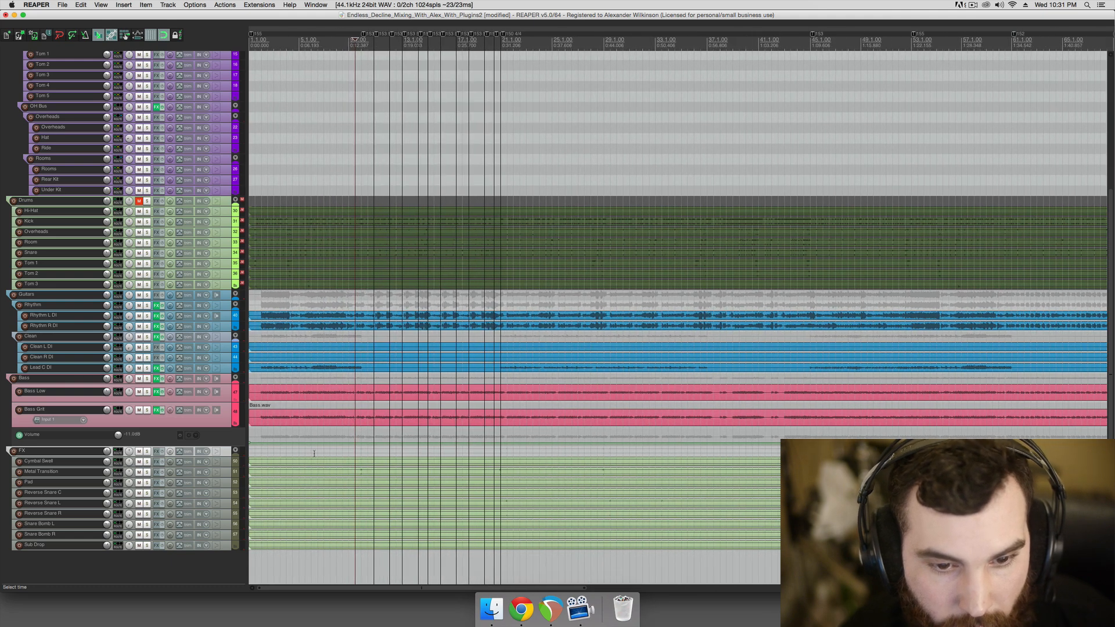
{"action": "scroll", "coordinate": [315, 454], "scroll_direction": "down", "scroll_amount": 3}
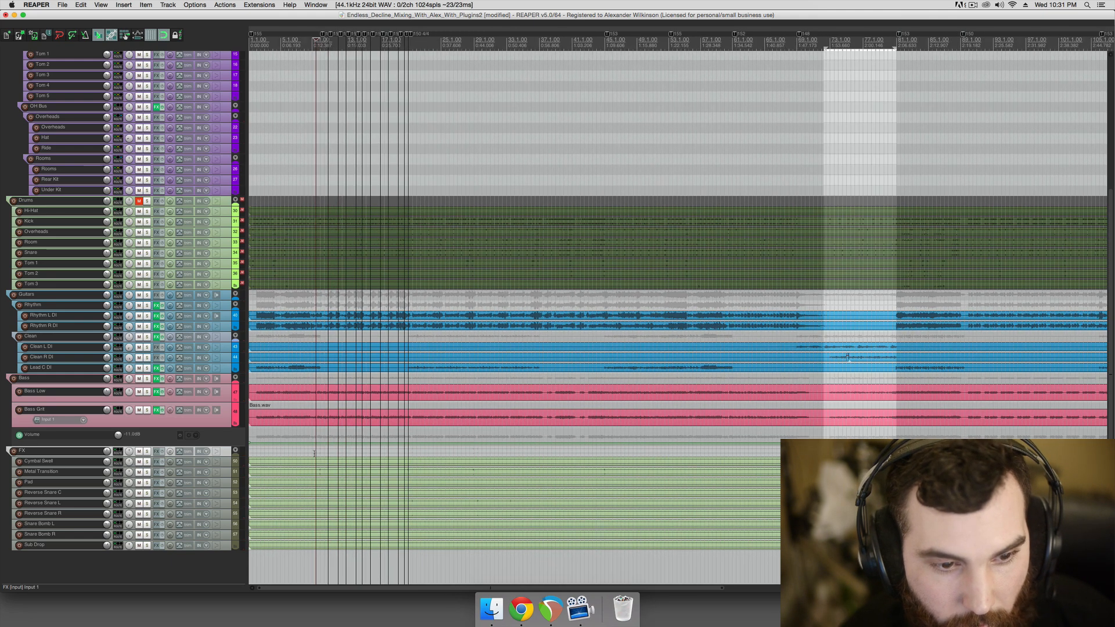
{"action": "scroll", "coordinate": [315, 454], "scroll_direction": "down", "scroll_amount": 2}
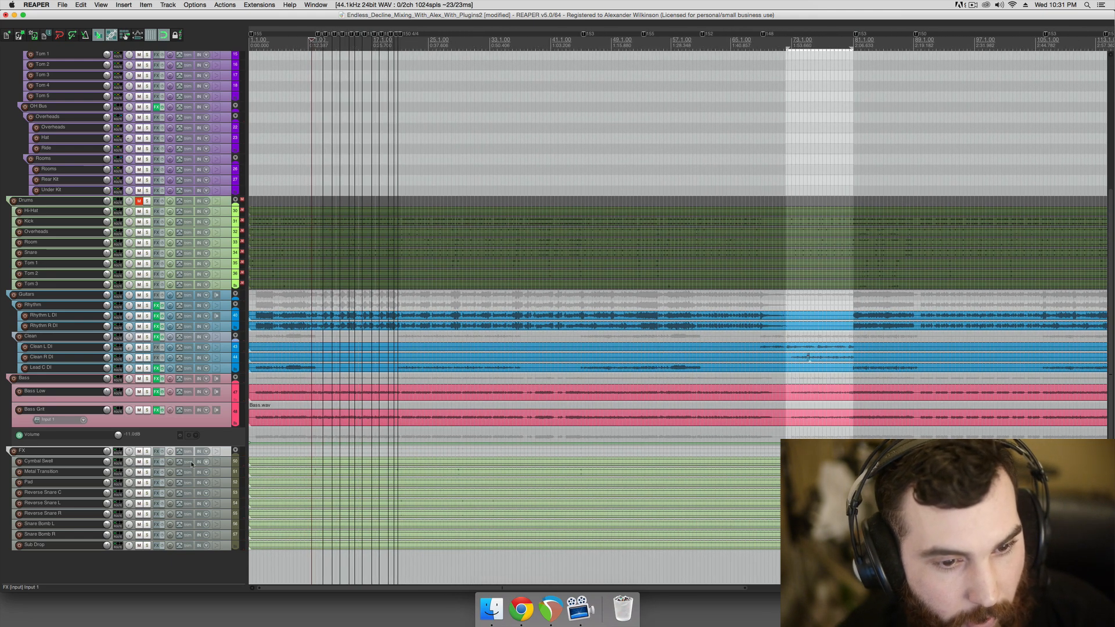
{"action": "scroll", "coordinate": [331, 474], "scroll_direction": "down", "scroll_amount": 4}
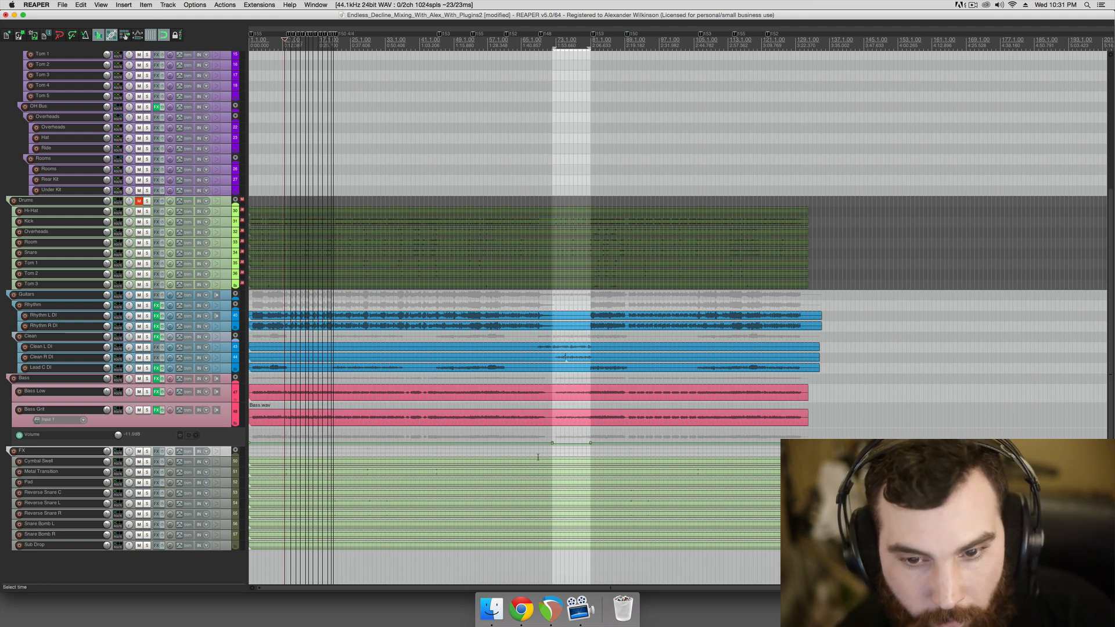
{"action": "left_click", "coordinate": [560, 451]}
{"action": "scroll", "coordinate": [560, 452], "scroll_direction": "up", "scroll_amount": 5}
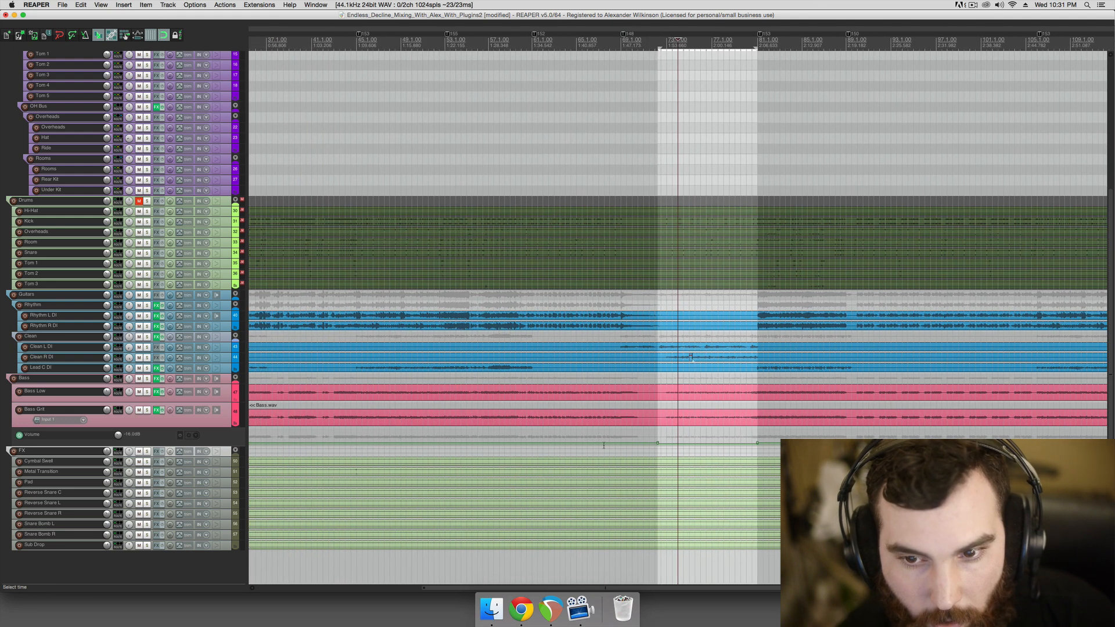
{"action": "left_click", "coordinate": [653, 450]}
{"action": "key", "text": "space"}
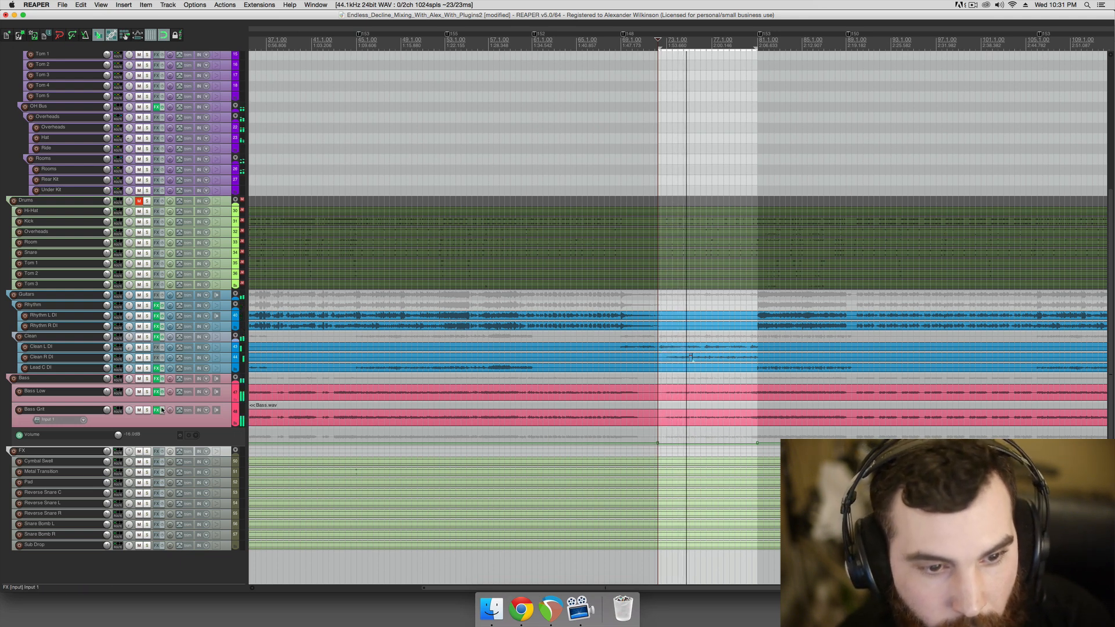
{"action": "key", "text": "space"}
Try deleting Bass Grit's volume automation points around the time selection, and play the section from near bar 73
{"action": "left_click_drag", "start_coordinate": [644, 438], "coordinate": [764, 449]}
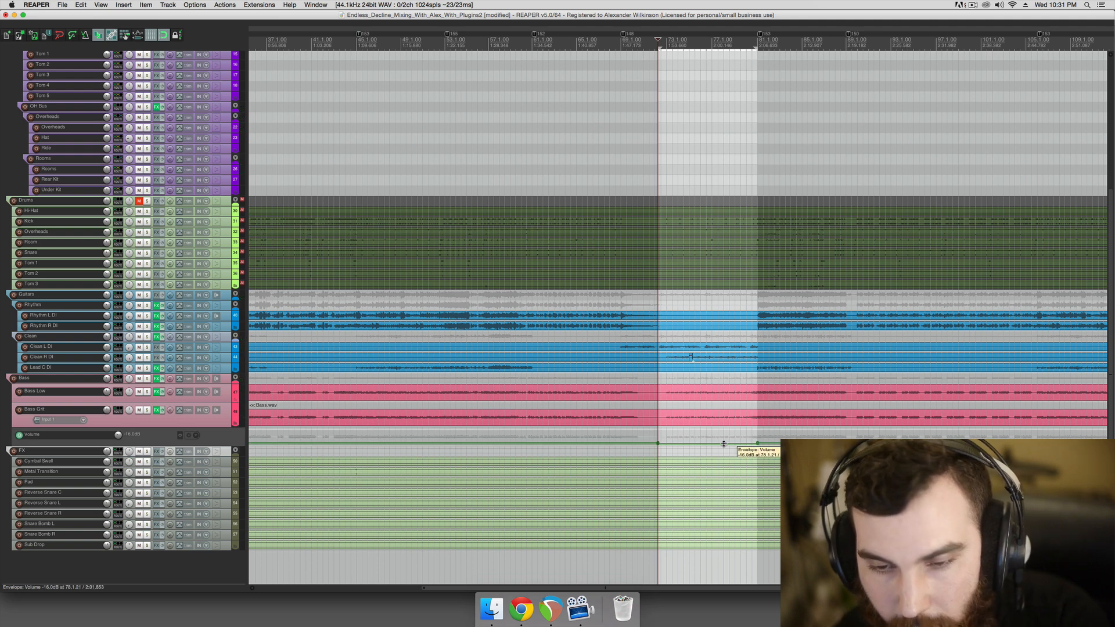
{"action": "key", "text": "Delete"}
{"action": "left_click", "coordinate": [665, 435]}
{"action": "key", "text": "space"}
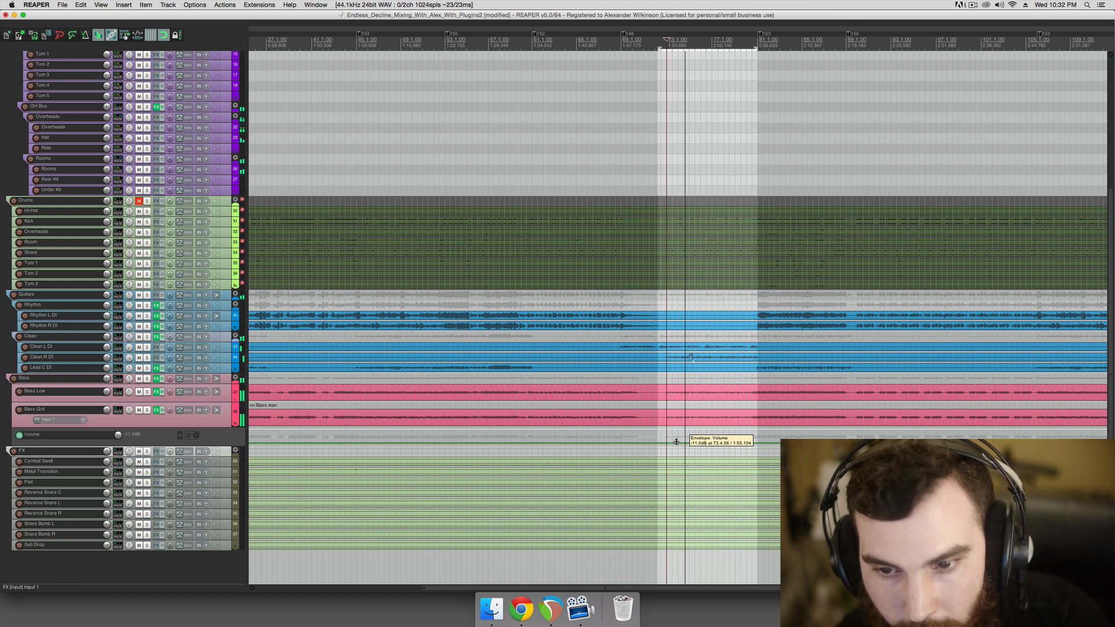
{"action": "key", "text": "space"}
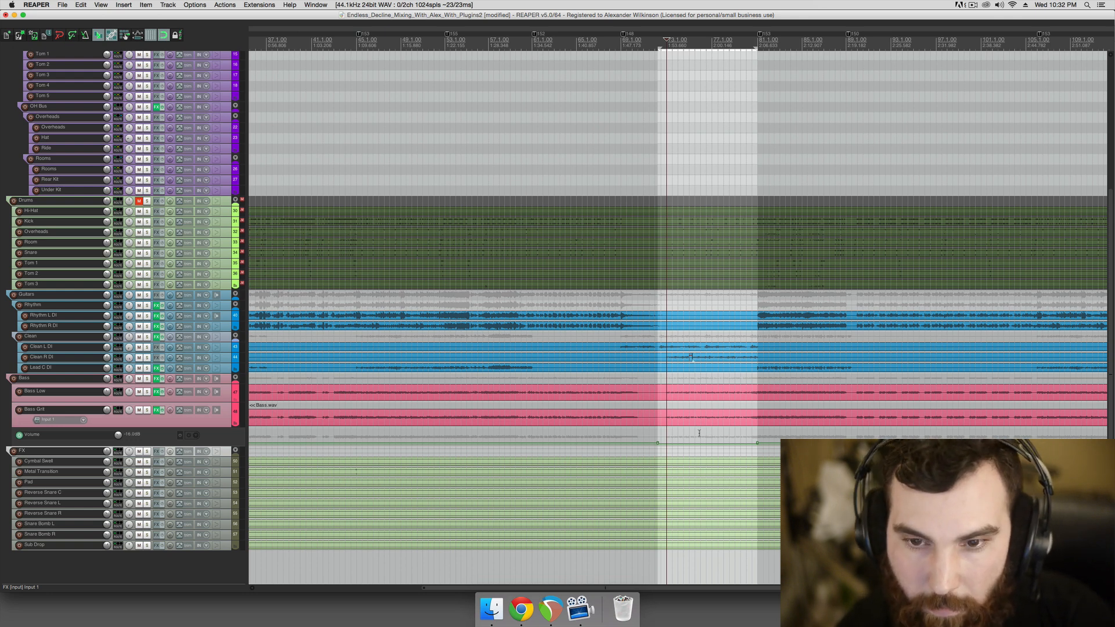
Select the Bass Low and Bass Grit audio items together, then narrow the selection to Bass Grit's item
{"action": "left_click_drag", "start_coordinate": [632, 307], "coordinate": [633, 329]}
{"action": "left_click_drag", "start_coordinate": [693, 388], "coordinate": [691, 422]}
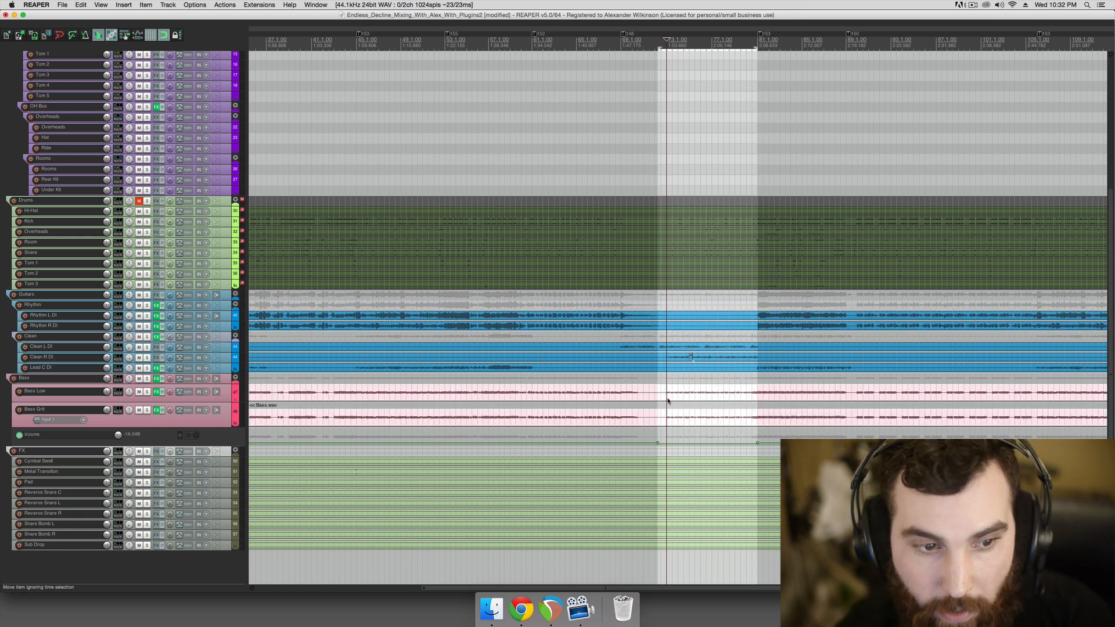
{"action": "left_click", "coordinate": [676, 423]}
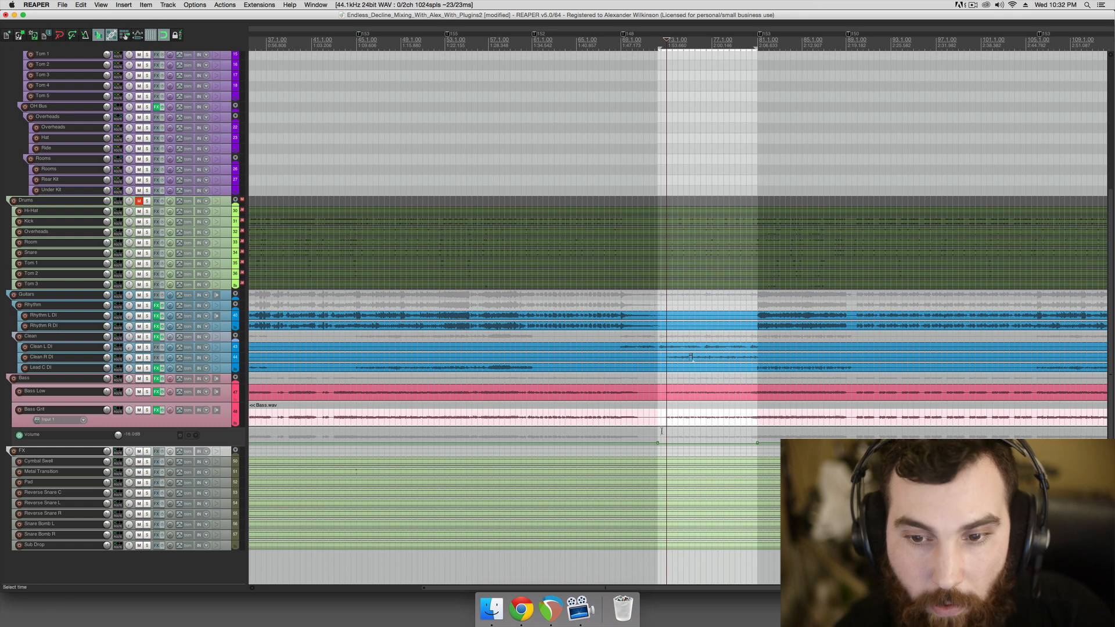
{"action": "scroll", "coordinate": [707, 441], "scroll_direction": "down", "scroll_amount": 2}
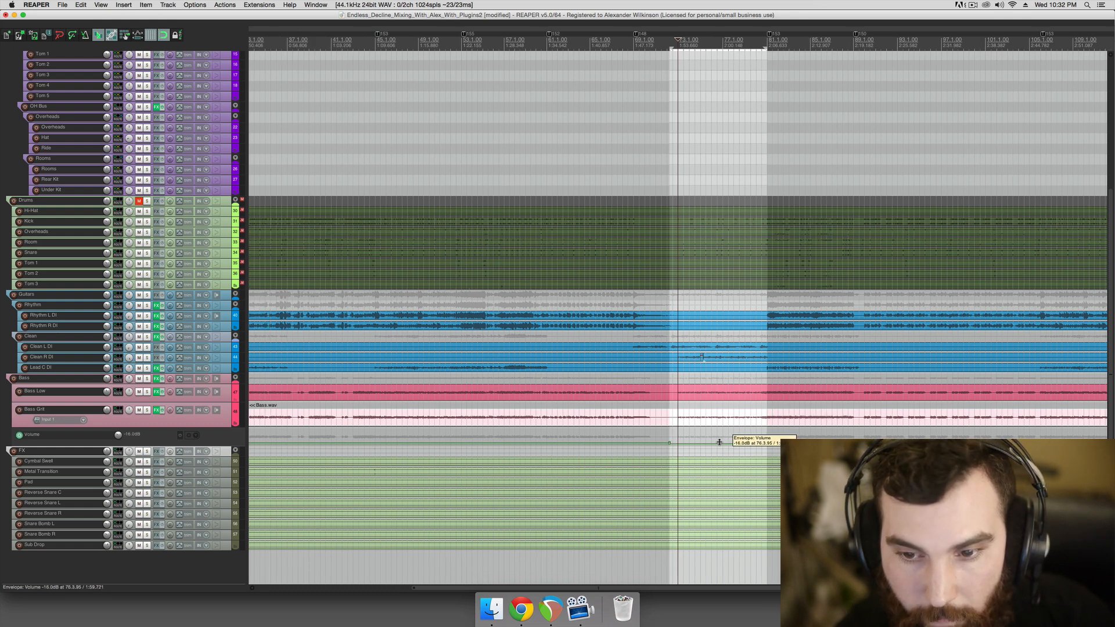
{"action": "scroll", "coordinate": [707, 440], "scroll_direction": "down", "scroll_amount": 2}
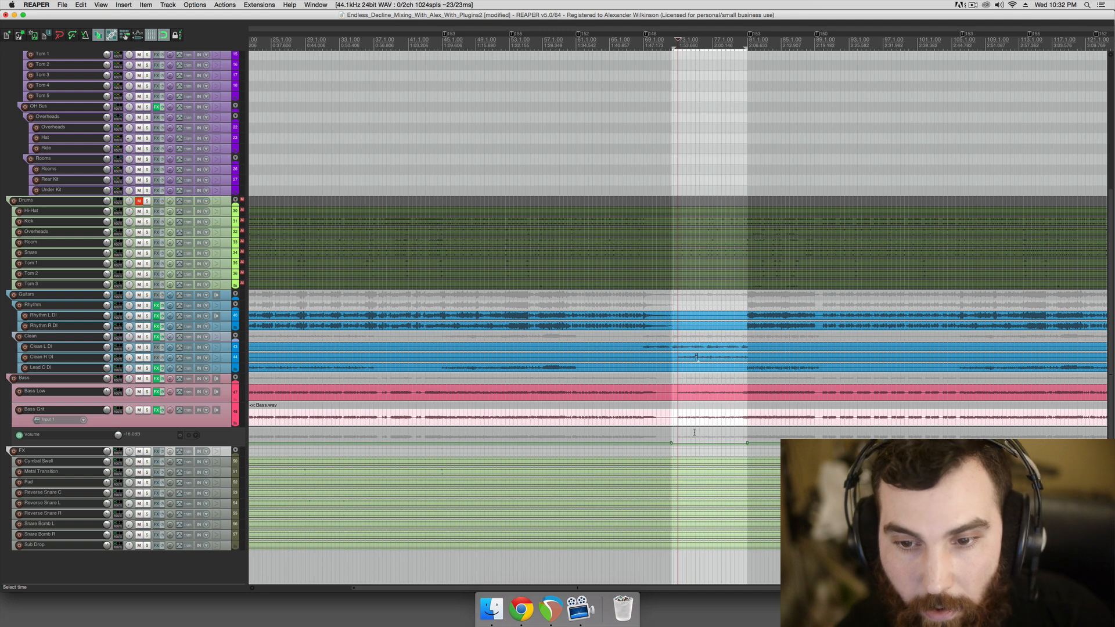
Clear the item selection and play the full mix from the start of Bass Grit's volume dip near bar 72
{"action": "scroll", "coordinate": [695, 433], "scroll_direction": "down", "scroll_amount": 1}
{"action": "left_click", "coordinate": [677, 434]}
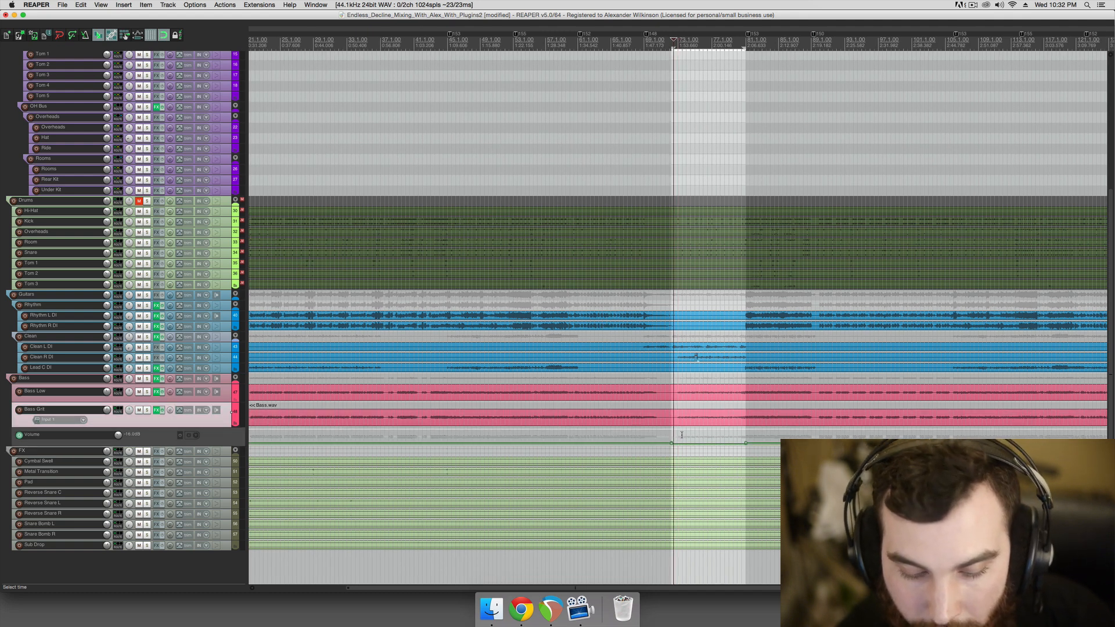
{"action": "scroll", "coordinate": [682, 434], "scroll_direction": "down", "scroll_amount": 2}
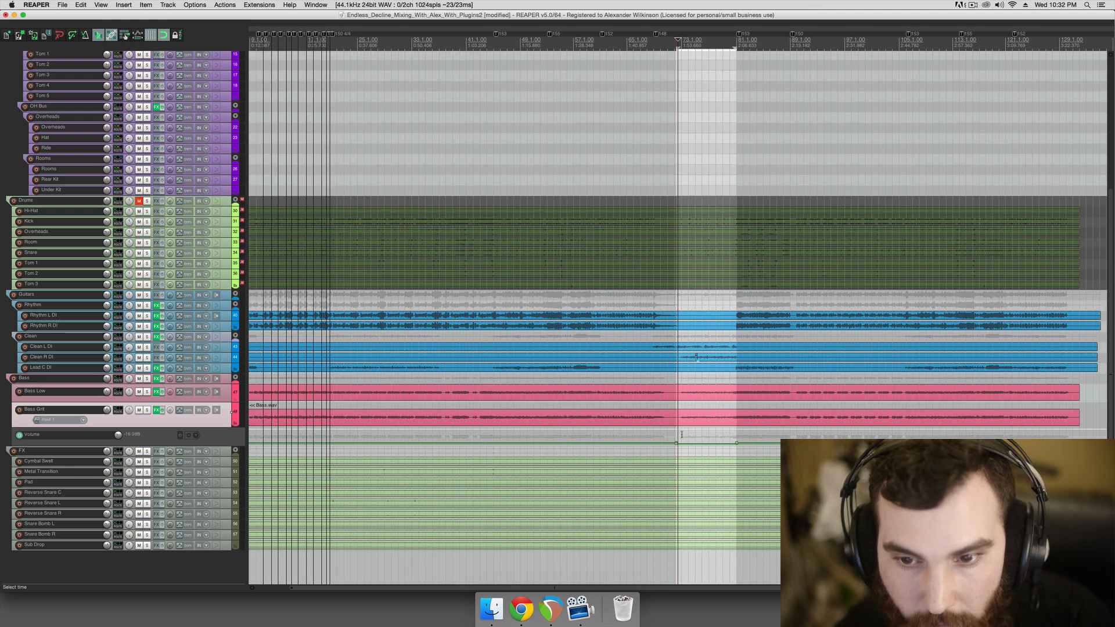
{"action": "scroll", "coordinate": [683, 435], "scroll_direction": "down", "scroll_amount": 3}
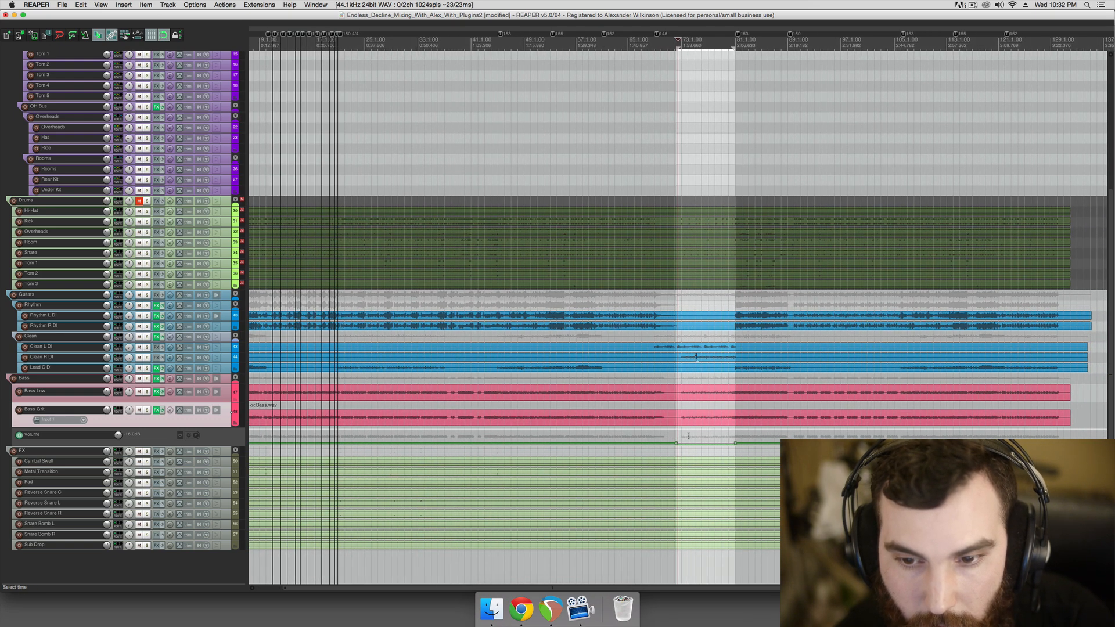
{"action": "key", "text": "space"}
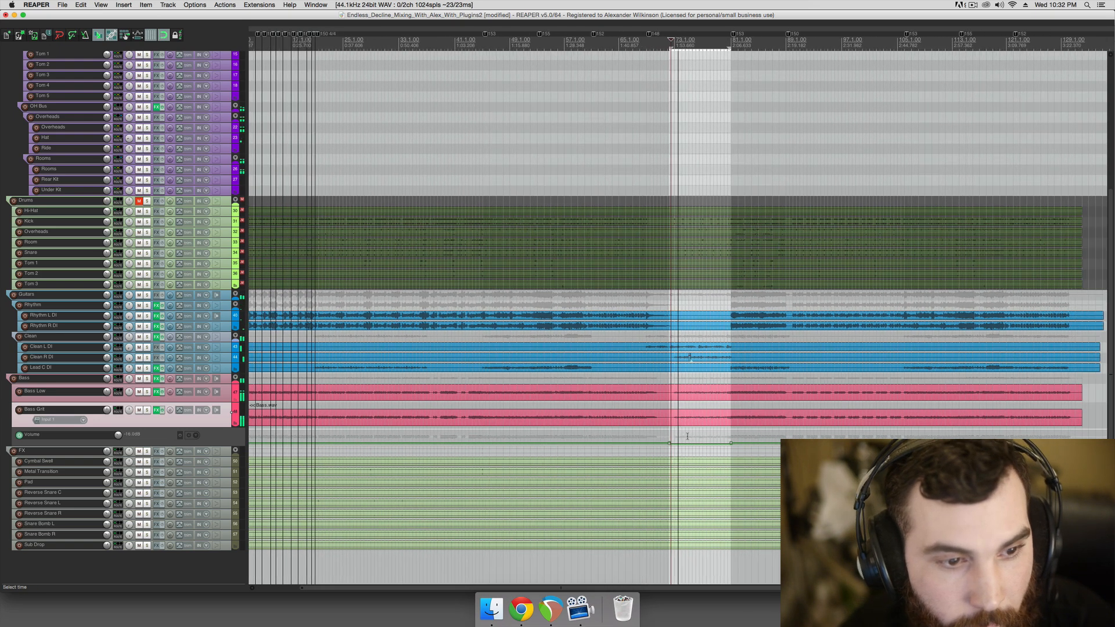
{"action": "scroll", "coordinate": [754, 434], "scroll_direction": "down", "scroll_amount": 1}
{"action": "scroll", "coordinate": [1108, 382], "scroll_direction": "up", "scroll_amount": 2}
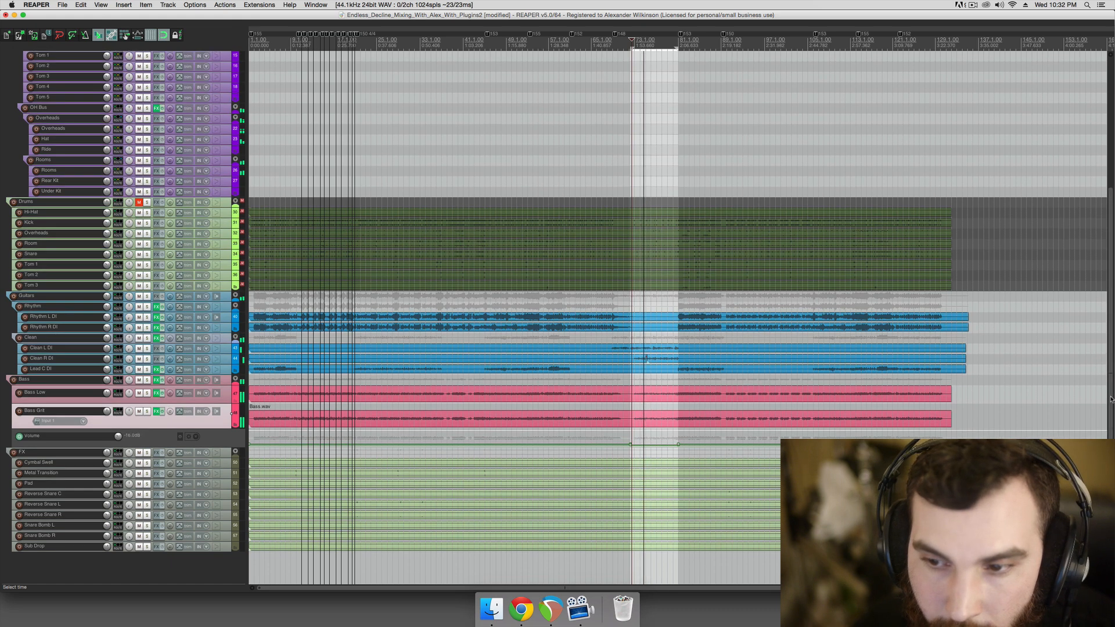
{"action": "key", "text": "space"}
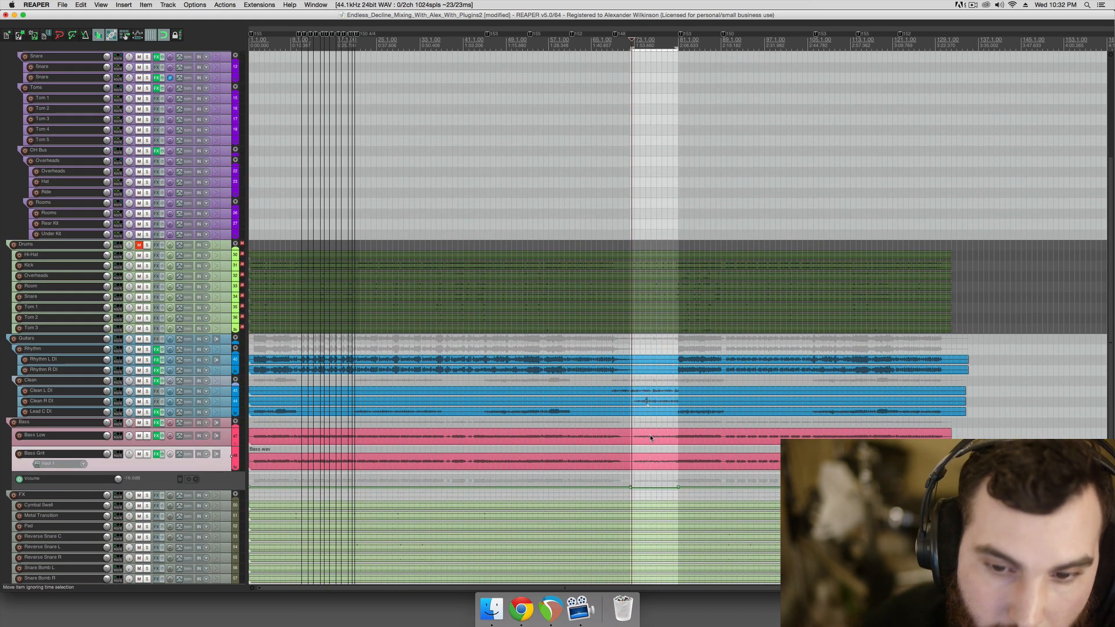
Select both bass items, switch to the Clean L DI and Clean R DI items, and keep only Clean L DI's item selected
{"action": "left_click_drag", "start_coordinate": [654, 465], "coordinate": [646, 469]}
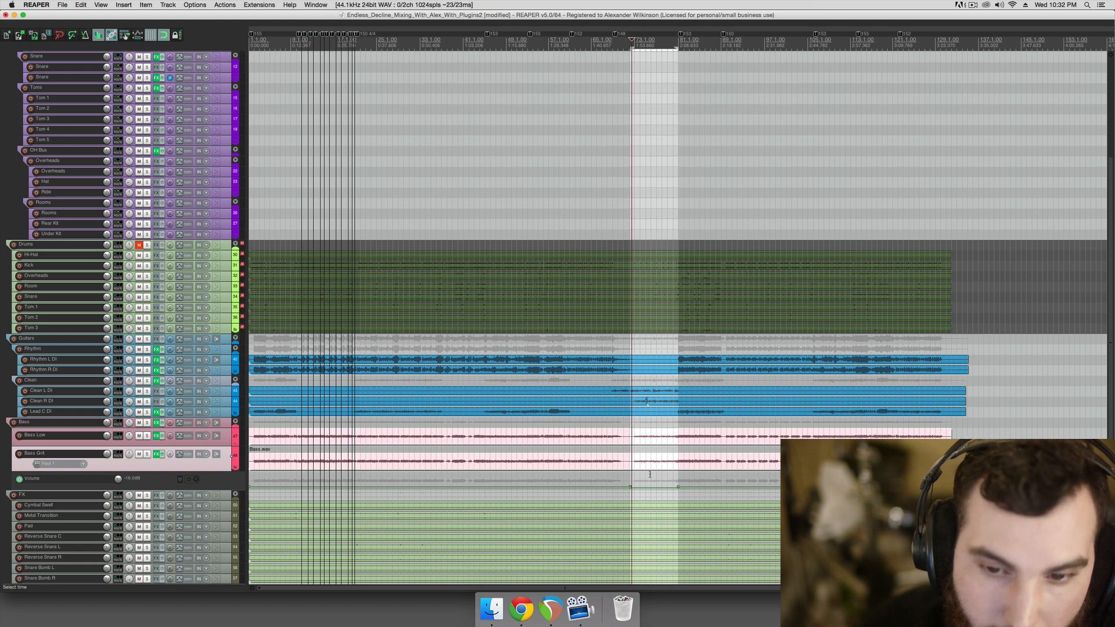
{"action": "left_click", "coordinate": [651, 474]}
{"action": "left_click_drag", "start_coordinate": [657, 400], "coordinate": [638, 386]}
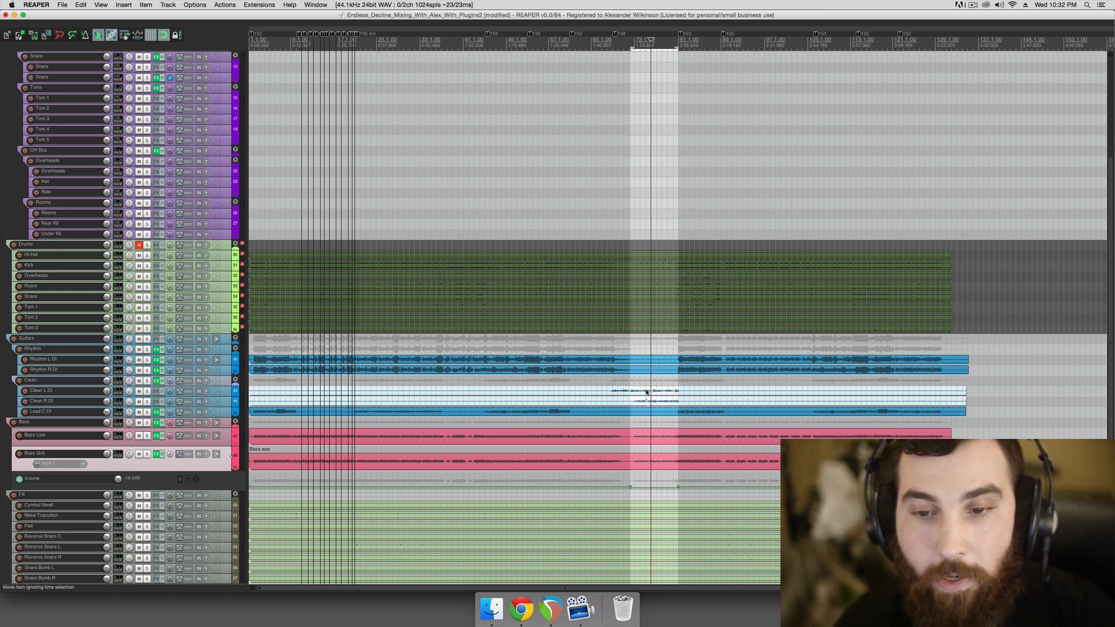
{"action": "left_click", "coordinate": [636, 393]}
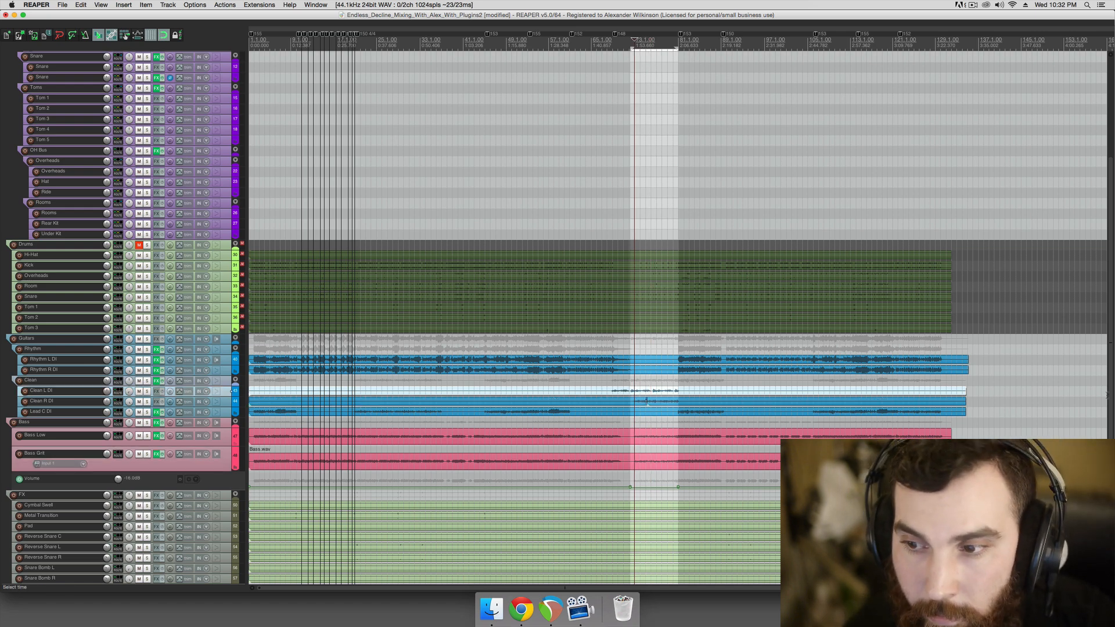
{"action": "scroll", "coordinate": [1112, 400], "scroll_direction": "up", "scroll_amount": 1}
{"action": "left_click_drag", "start_coordinate": [1111, 399], "coordinate": [1100, 436]}
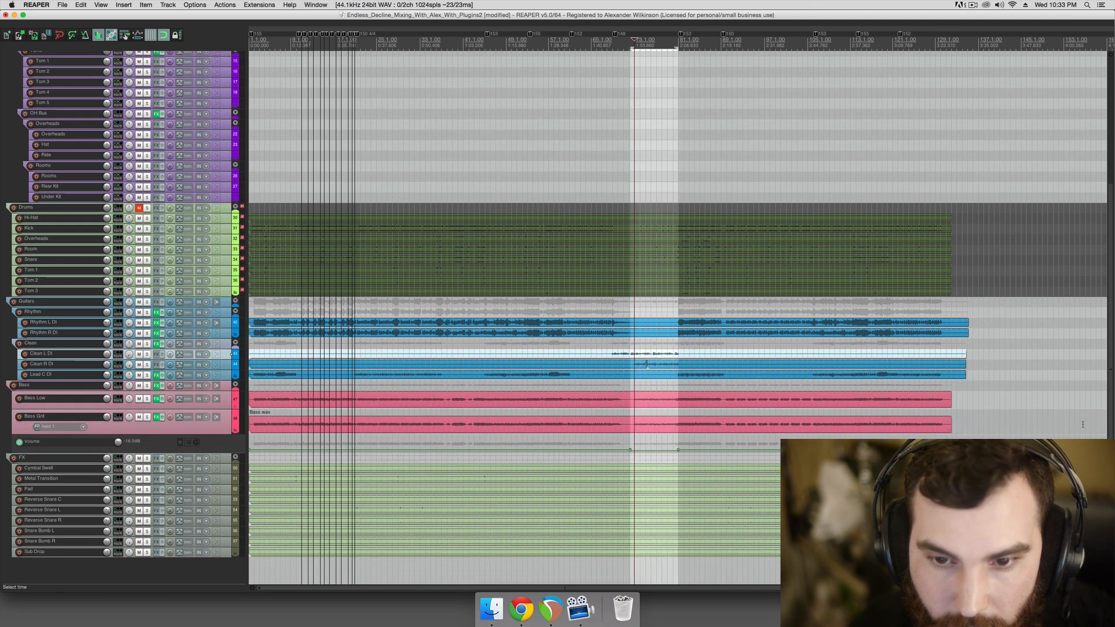
Select the Clean folder and place the edit cursor near bar 27
{"action": "scroll", "coordinate": [517, 336], "scroll_direction": "down", "scroll_amount": 1}
{"action": "left_click", "coordinate": [457, 339]}
{"action": "scroll", "coordinate": [460, 338], "scroll_direction": "down", "scroll_amount": 2}
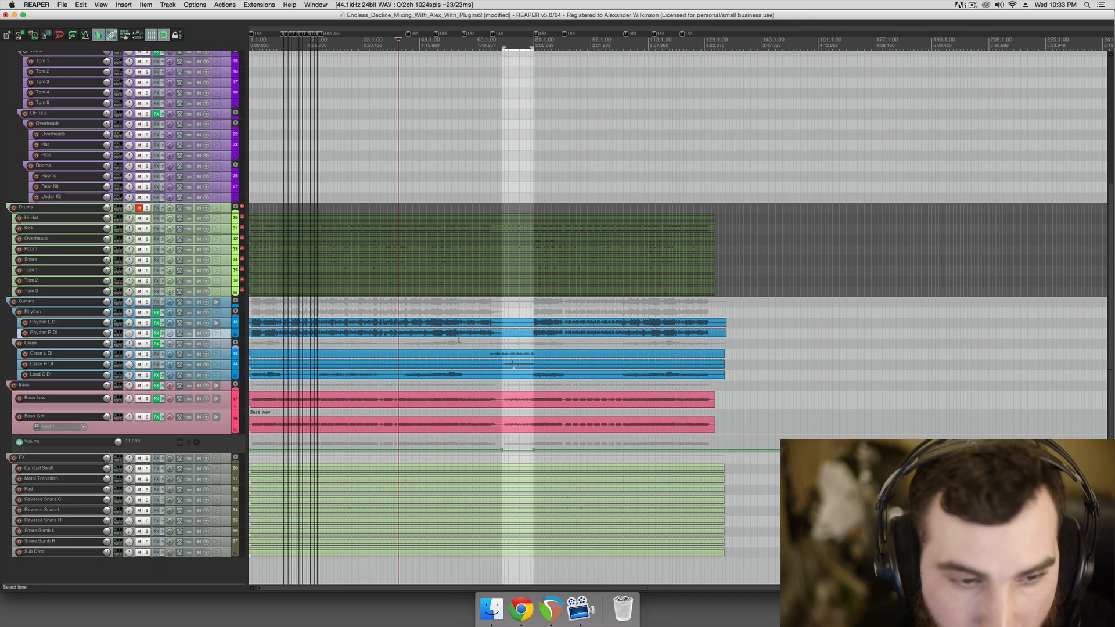
{"action": "scroll", "coordinate": [460, 339], "scroll_direction": "up", "scroll_amount": 4}
{"action": "scroll", "coordinate": [459, 339], "scroll_direction": "up", "scroll_amount": 2}
{"action": "scroll", "coordinate": [462, 339], "scroll_direction": "down", "scroll_amount": 3}
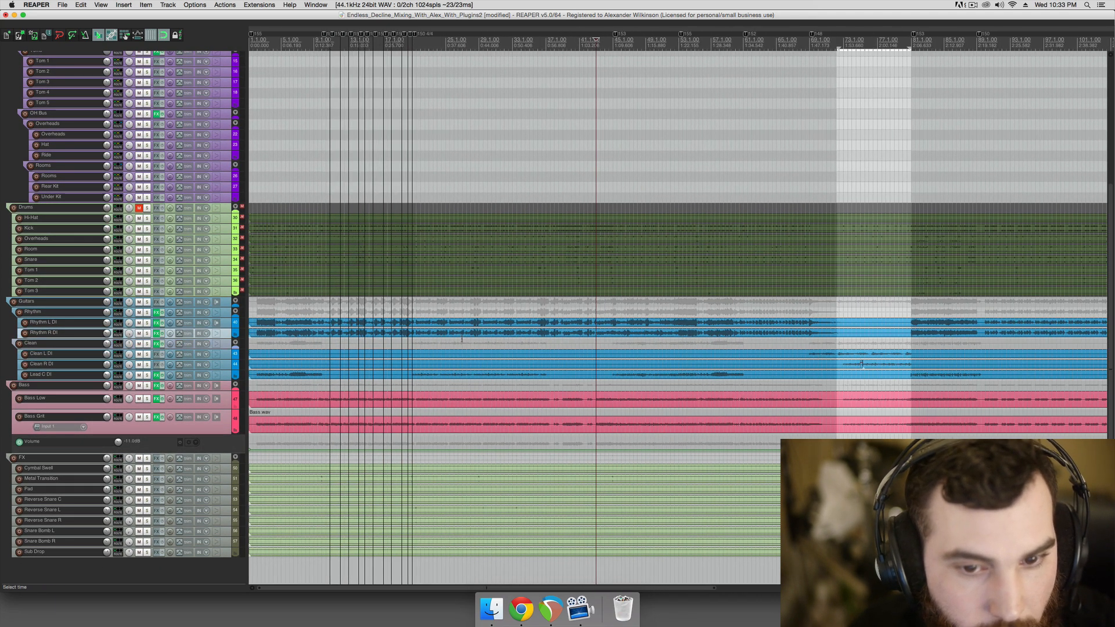
{"action": "left_click", "coordinate": [464, 340]}
{"action": "scroll", "coordinate": [465, 339], "scroll_direction": "down", "scroll_amount": 2}
{"action": "scroll", "coordinate": [465, 340], "scroll_direction": "down", "scroll_amount": 1}
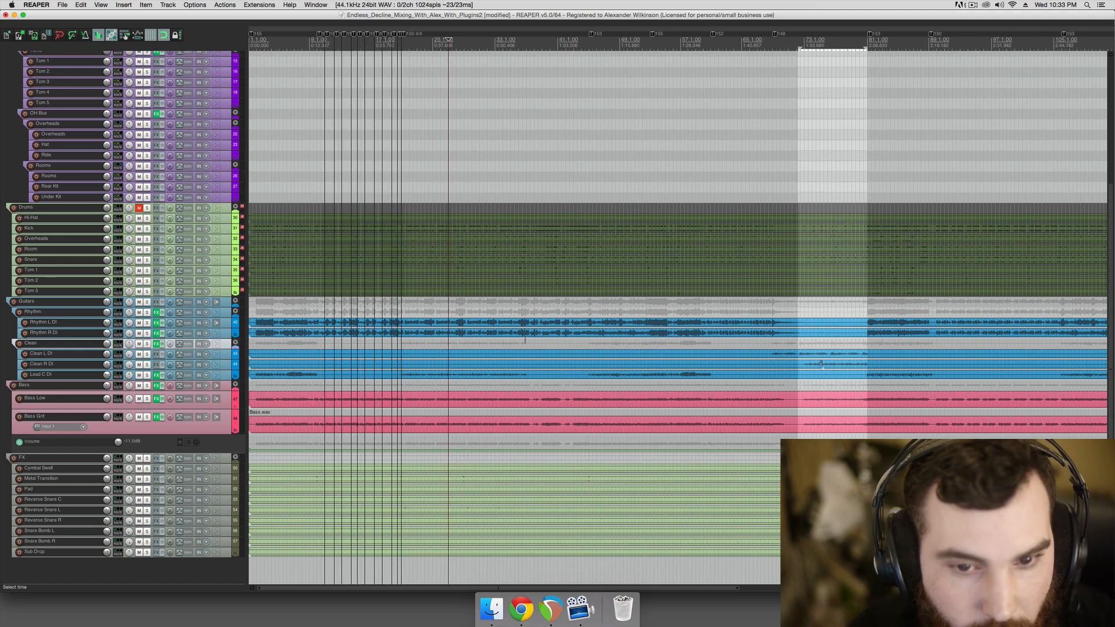
Open the Master track's effects chain and show the Solid Bus Comp plug-in
{"action": "left_click_drag", "start_coordinate": [1111, 389], "coordinate": [1107, 258]}
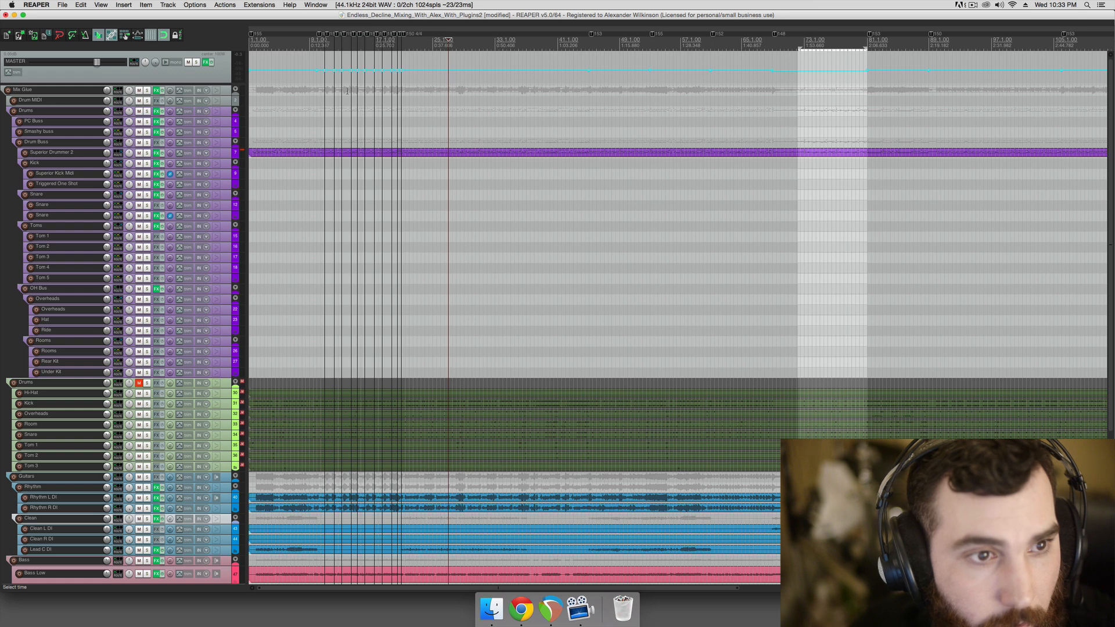
{"action": "left_click", "coordinate": [207, 62]}
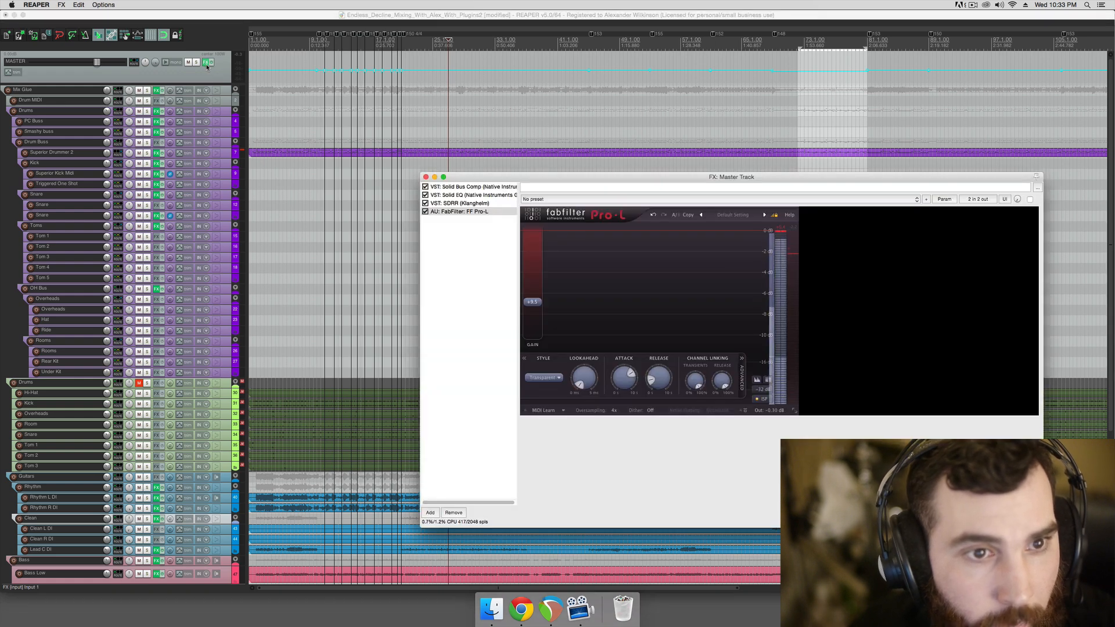
{"action": "left_click", "coordinate": [483, 187]}
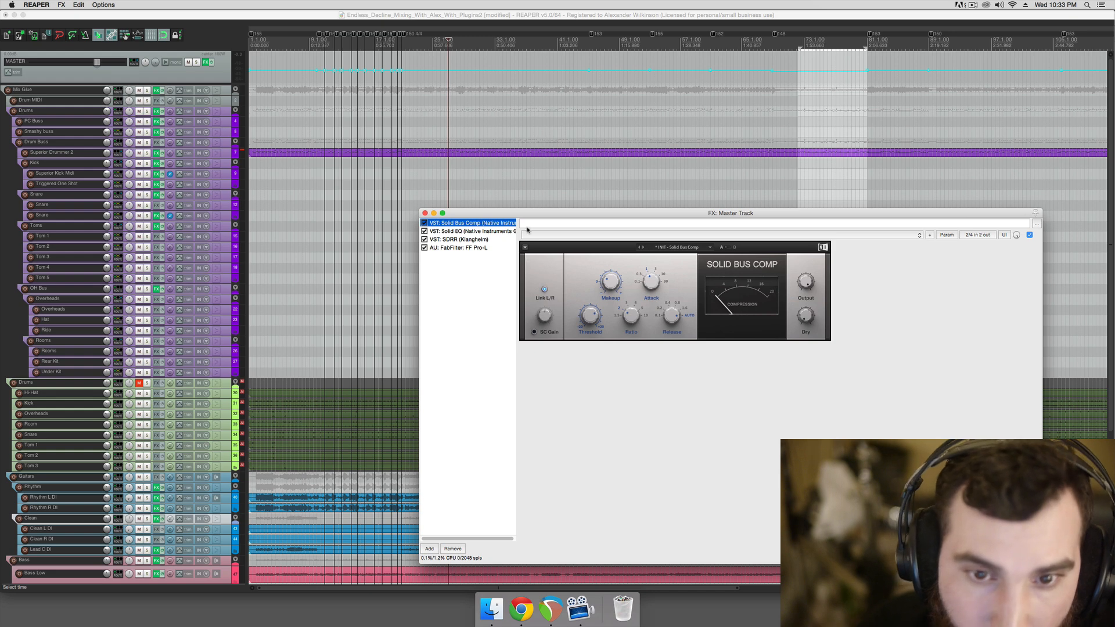
Reposition the Master track's effects window and show Solid EQ, SDRR and FabFilter Pro-L in turn
{"action": "left_click_drag", "start_coordinate": [528, 215], "coordinate": [526, 228]}
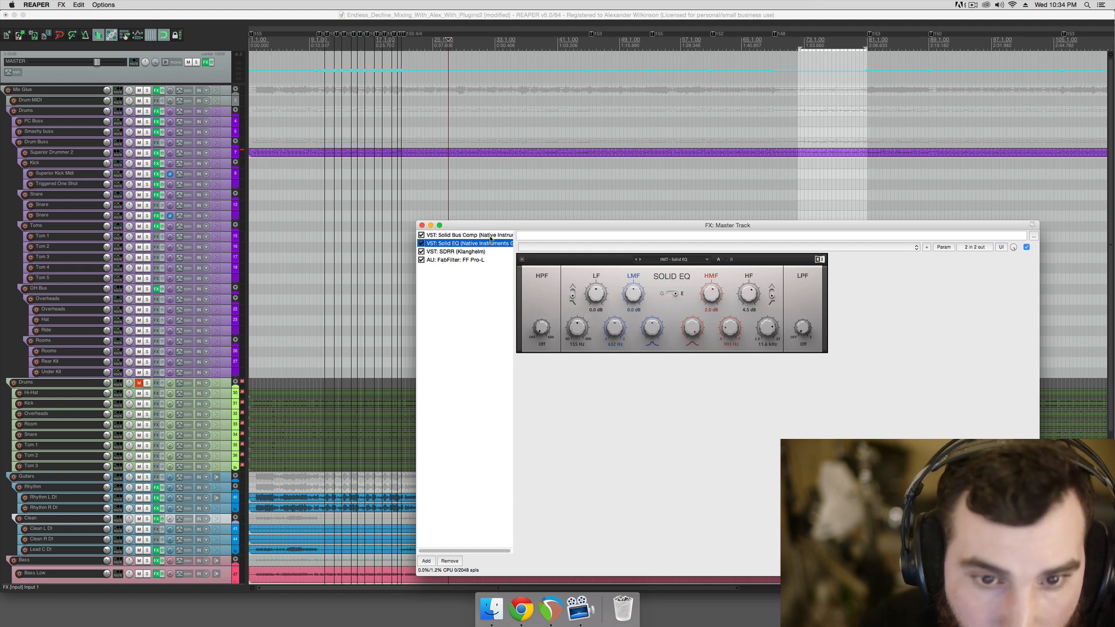
{"action": "left_click_drag", "start_coordinate": [512, 225], "coordinate": [447, 191]}
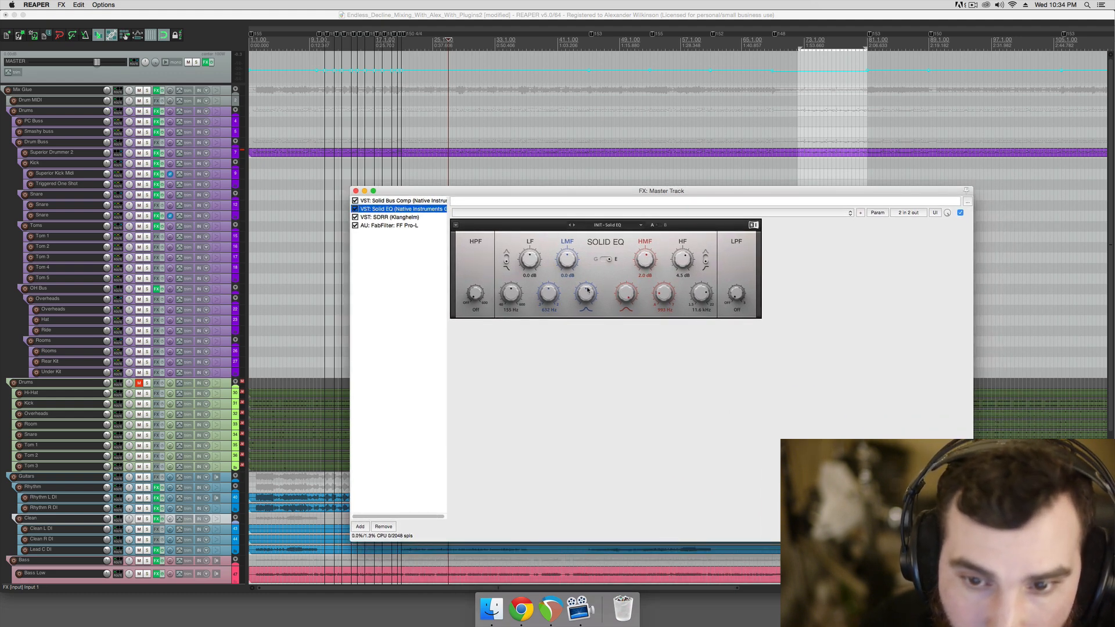
{"action": "left_click", "coordinate": [414, 217]}
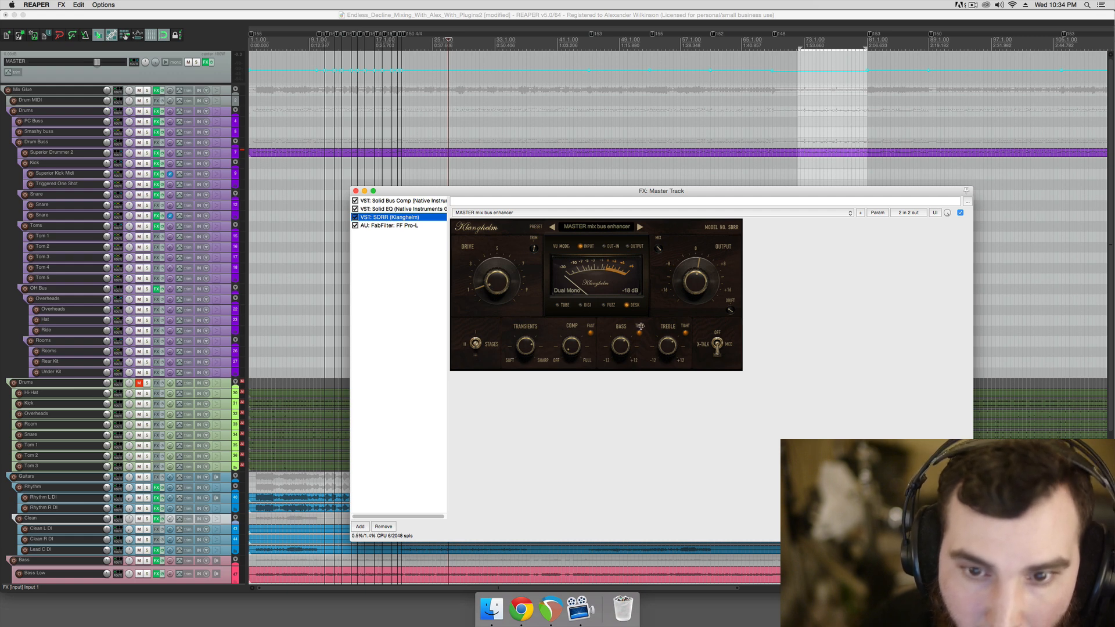
{"action": "left_click", "coordinate": [416, 227]}
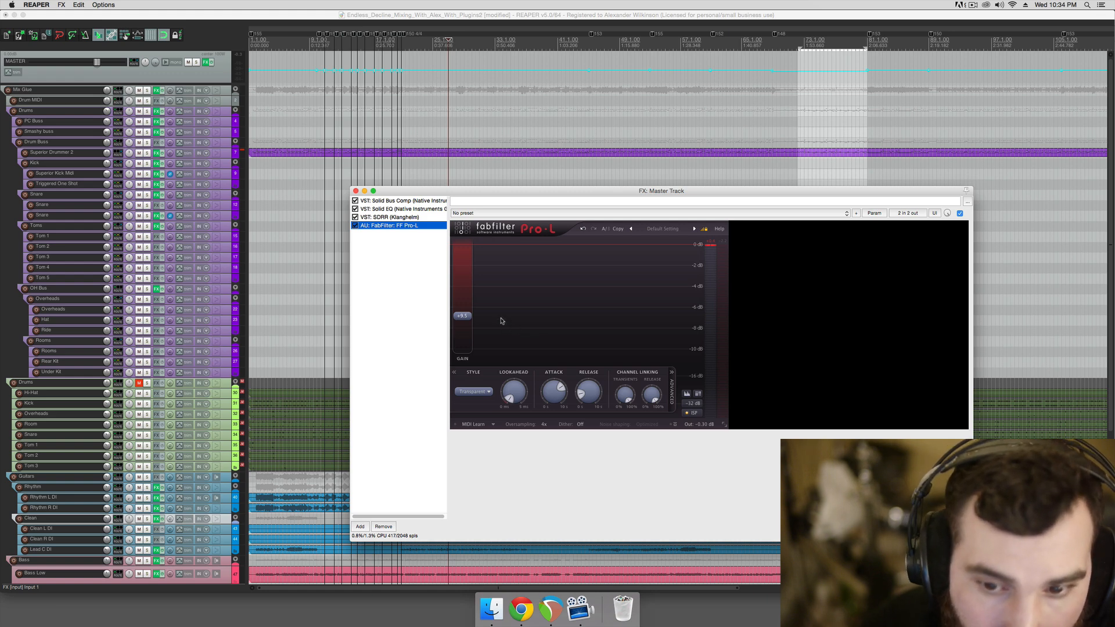
Open the Trigger 2 plug-in on the Snare track and reposition its effects window clear of the track list
{"action": "left_click", "coordinate": [393, 169]}
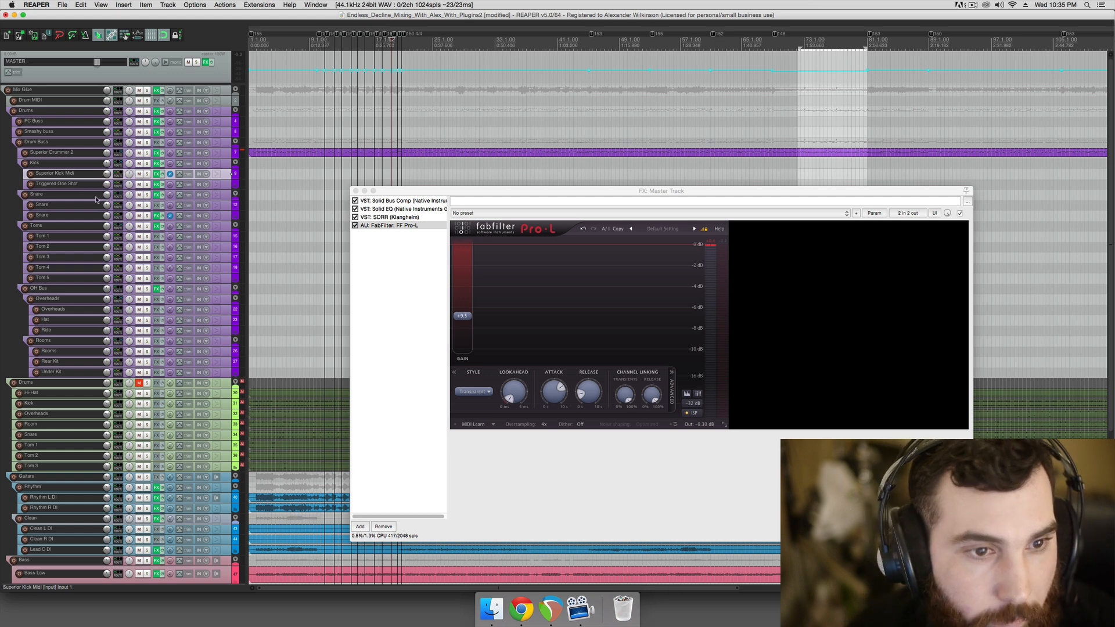
{"action": "left_click", "coordinate": [97, 197]}
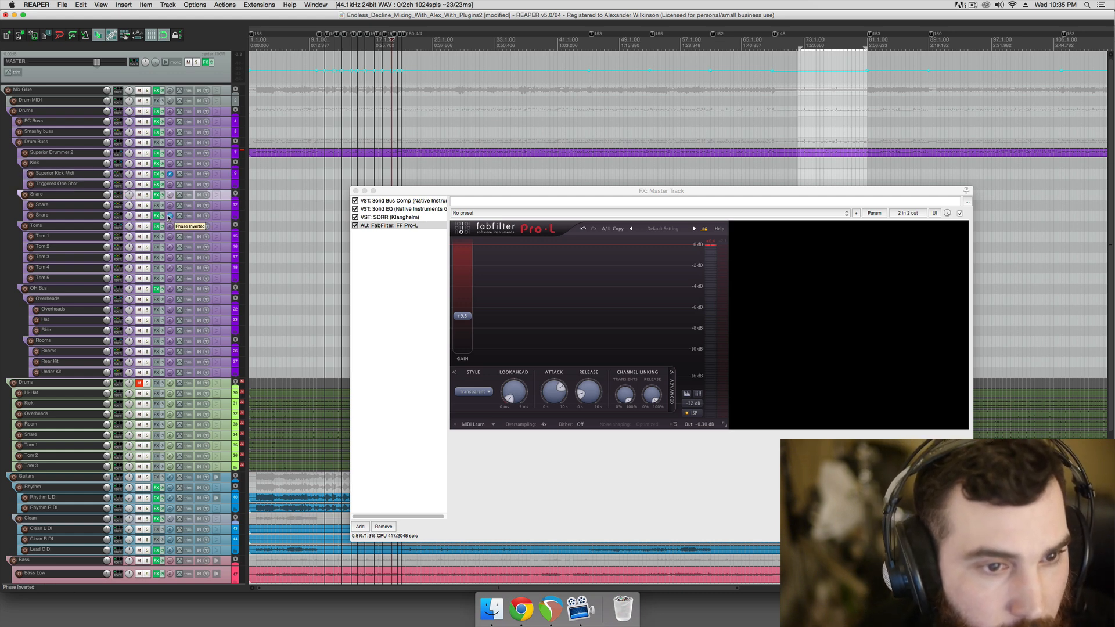
{"action": "left_click", "coordinate": [156, 217]}
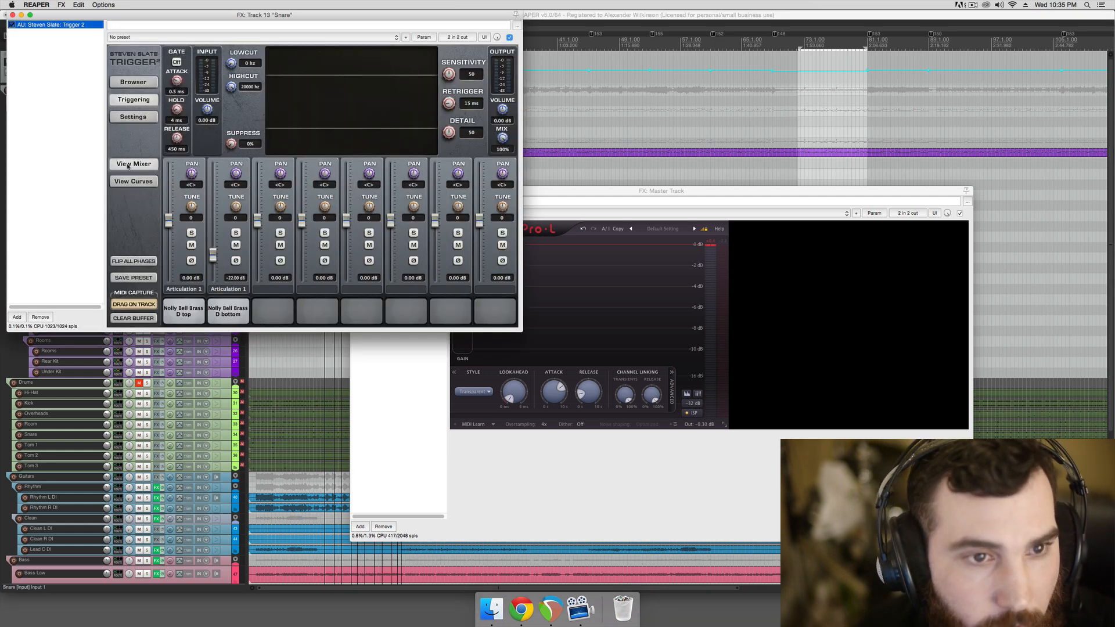
{"action": "left_click_drag", "start_coordinate": [145, 18], "coordinate": [565, 151]}
{"action": "left_click", "coordinate": [156, 205]}
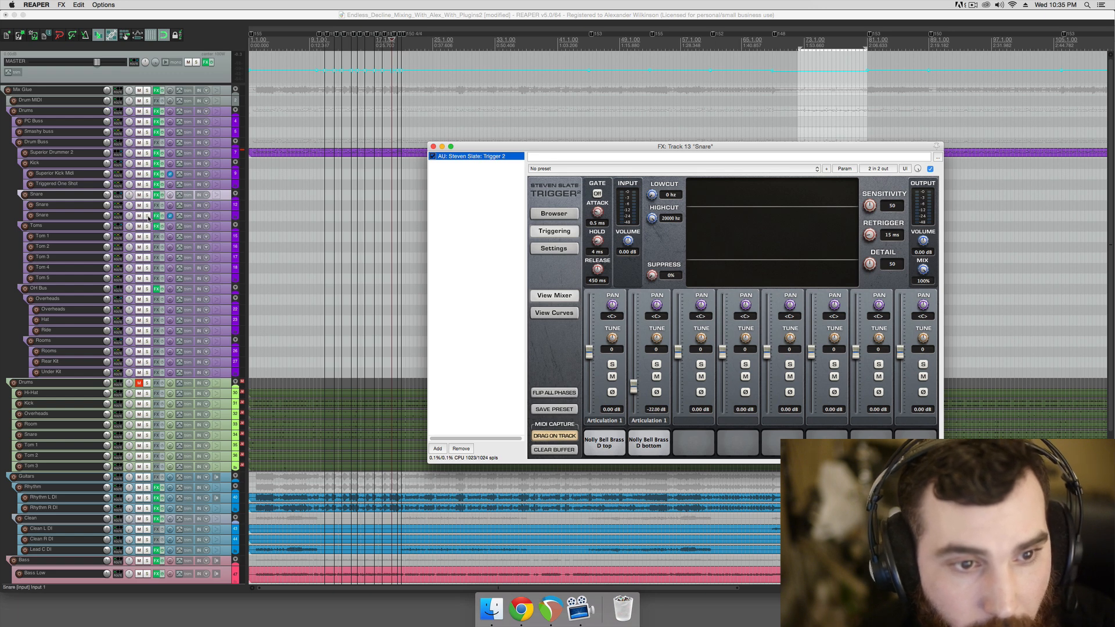
Audition the Nolly Bell Brass D bottom sample in the Snare track's Trigger 2 plug-in
{"action": "left_click", "coordinate": [623, 441]}
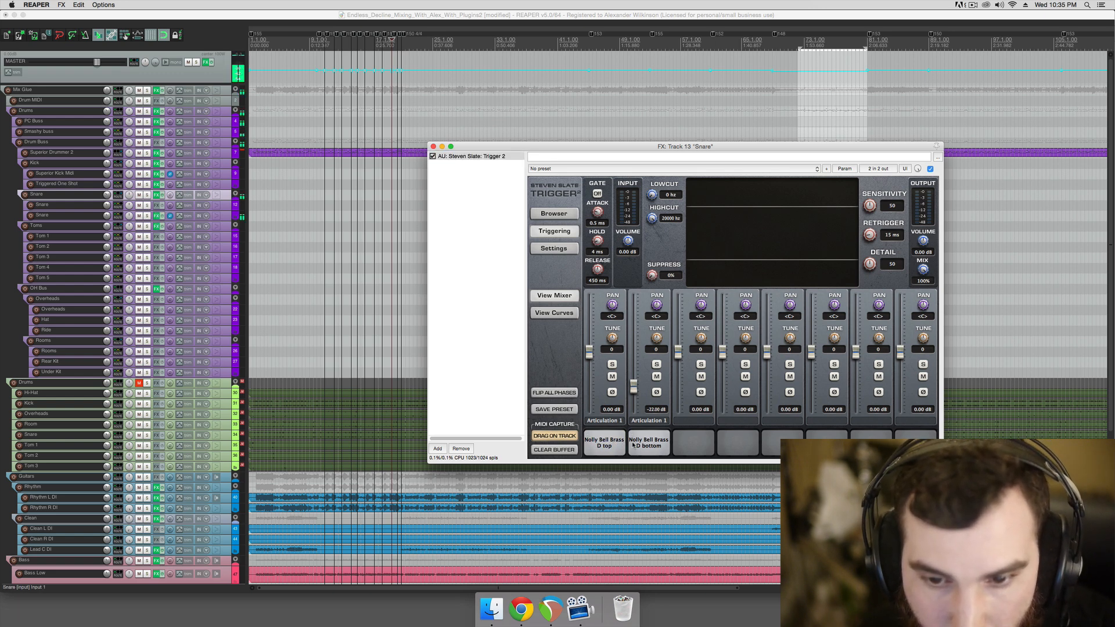
{"action": "left_click", "coordinate": [637, 446]}
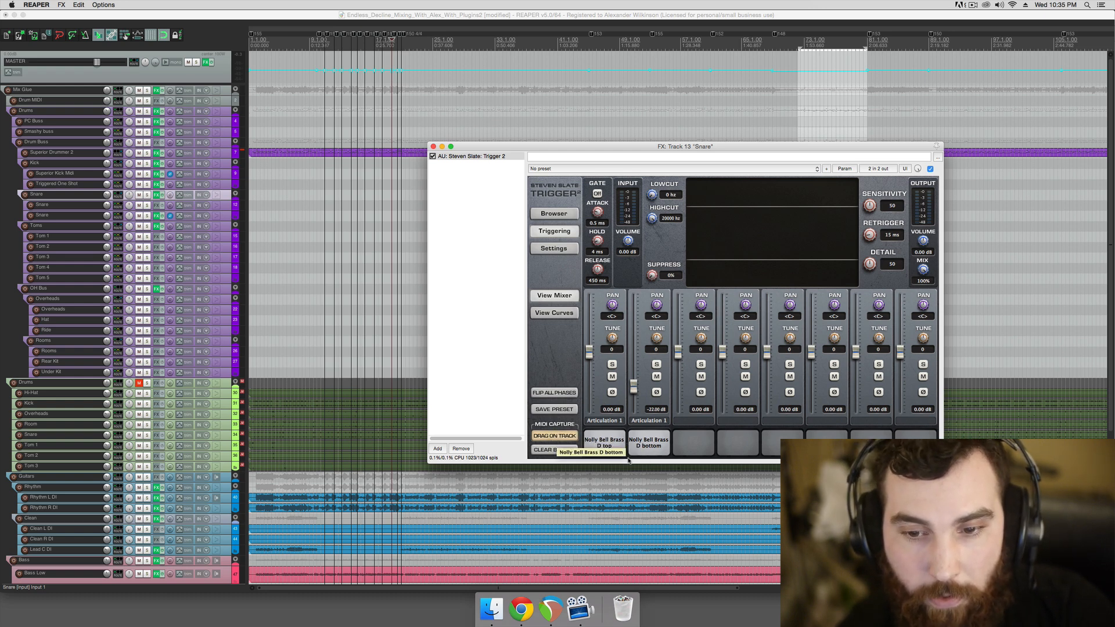
{"action": "left_click", "coordinate": [482, 360]}
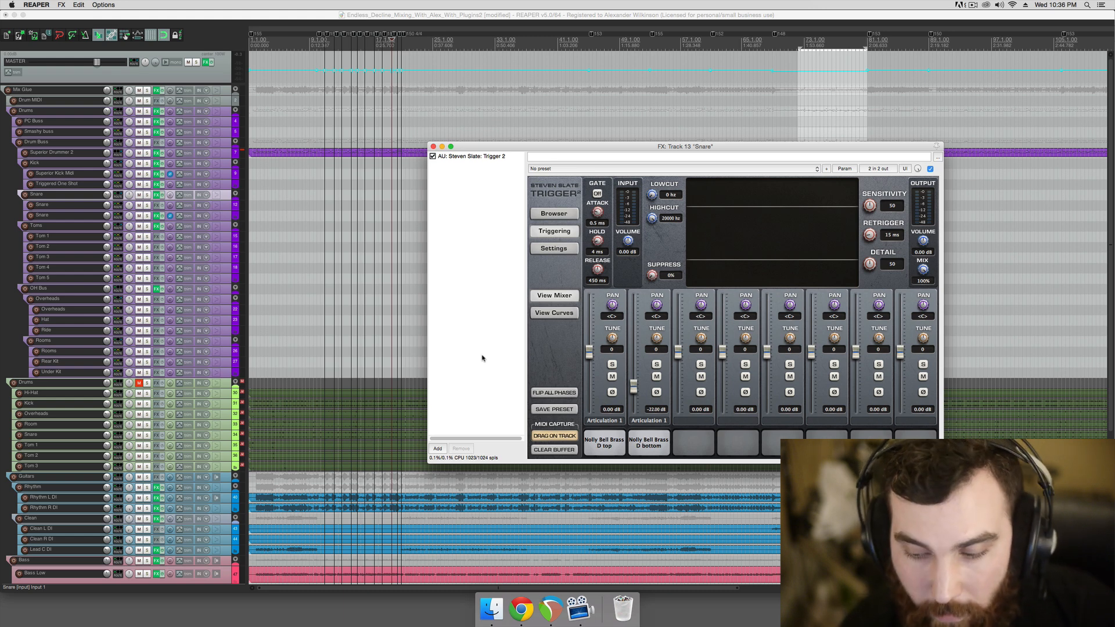
{"action": "left_click", "coordinate": [642, 446]}
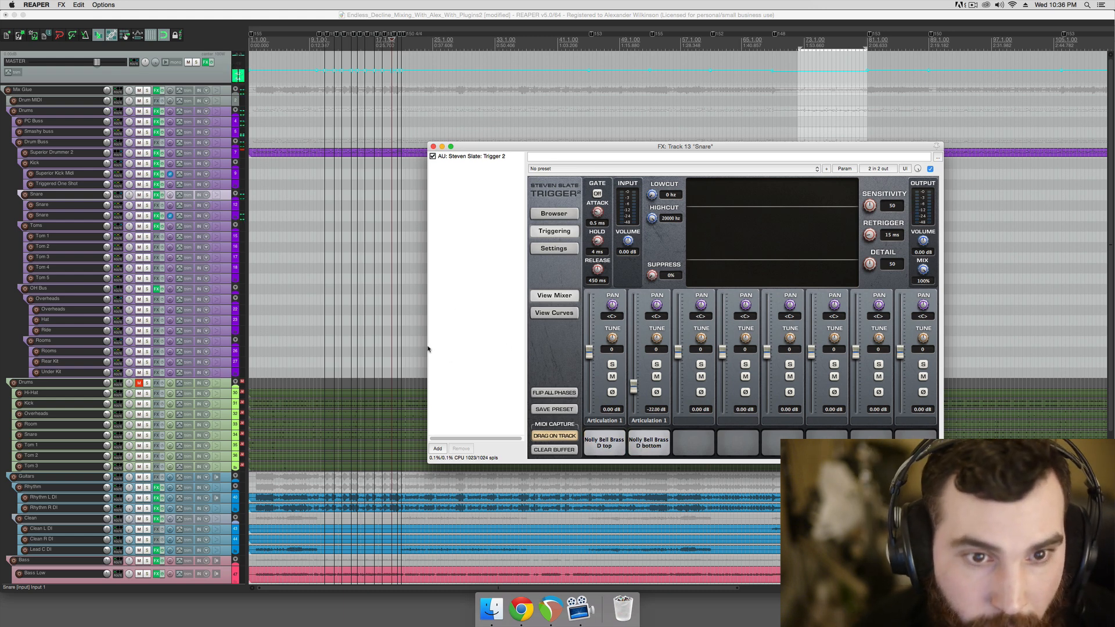
Solo the Snare folder, play it with the second Snare track muted and unmuted, and close the Trigger 2 window
{"action": "left_click", "coordinate": [148, 195]}
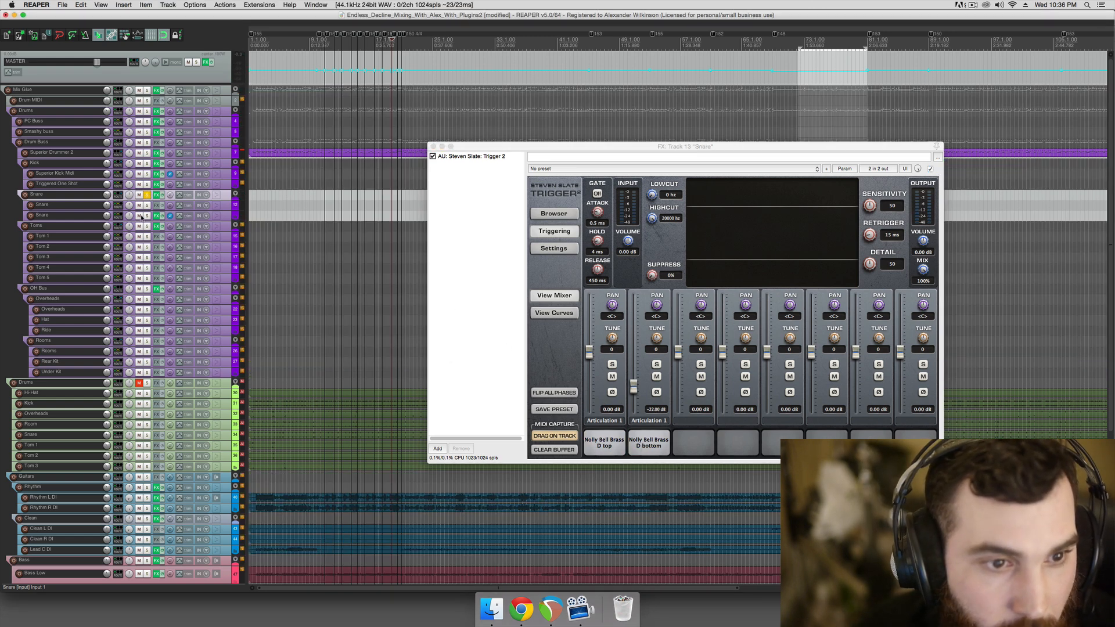
{"action": "left_click", "coordinate": [139, 216]}
{"action": "key", "text": "space"}
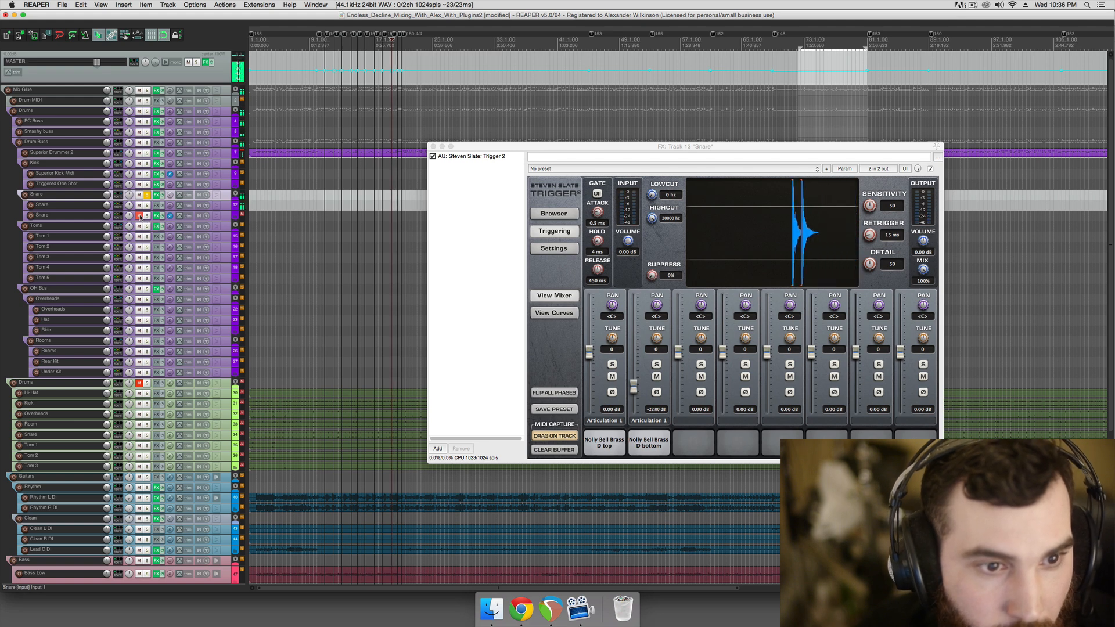
{"action": "left_click", "coordinate": [139, 215]}
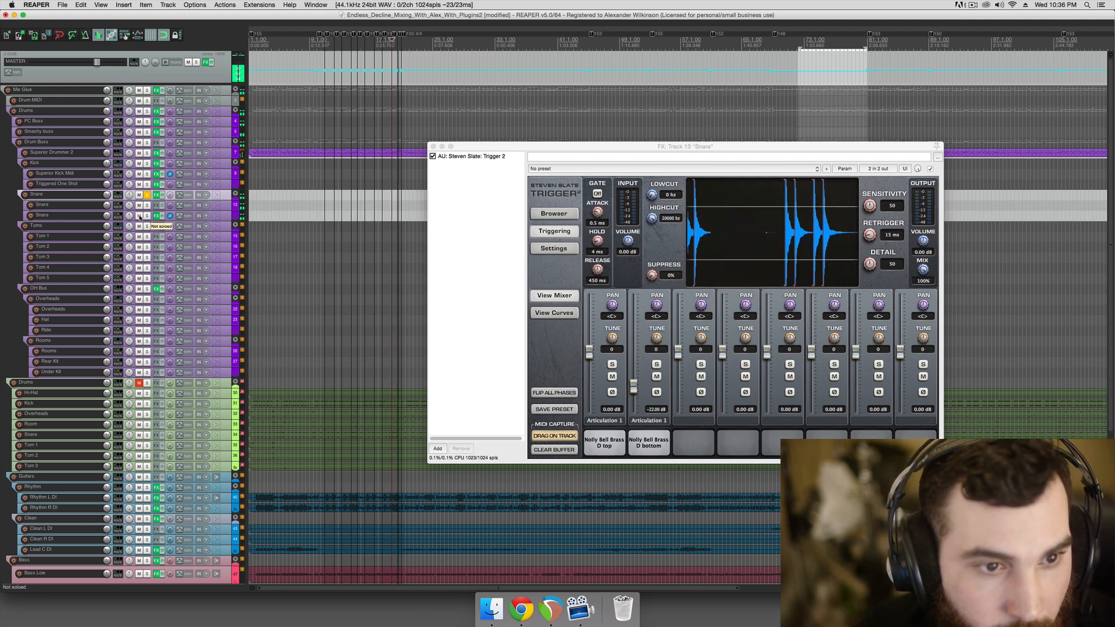
{"action": "mouse_move", "coordinate": [108, 219]}
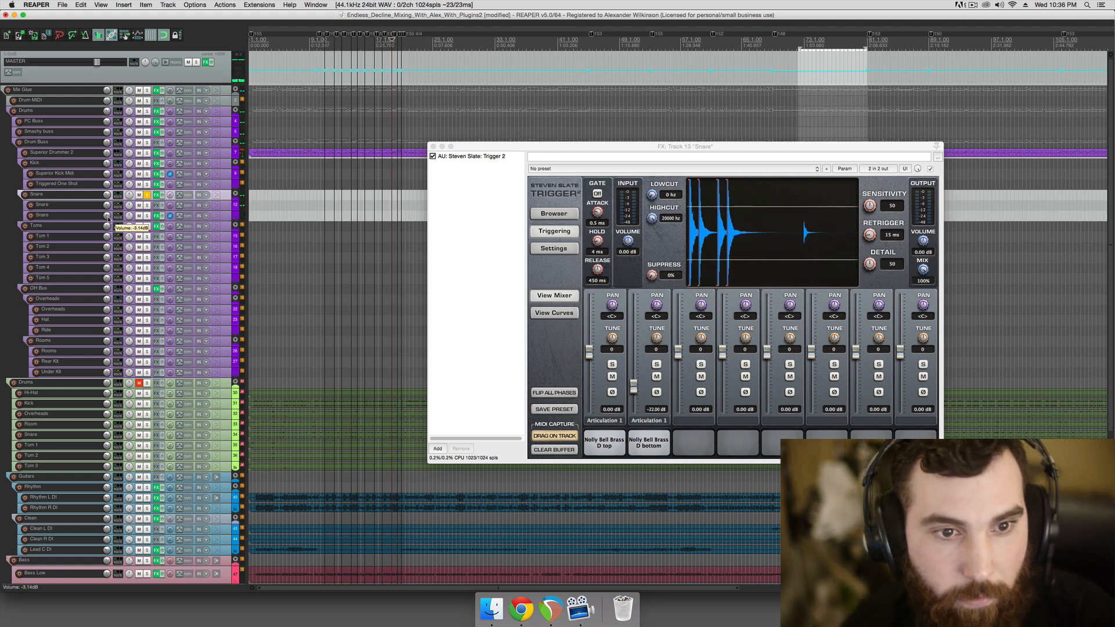
{"action": "left_click", "coordinate": [434, 147]}
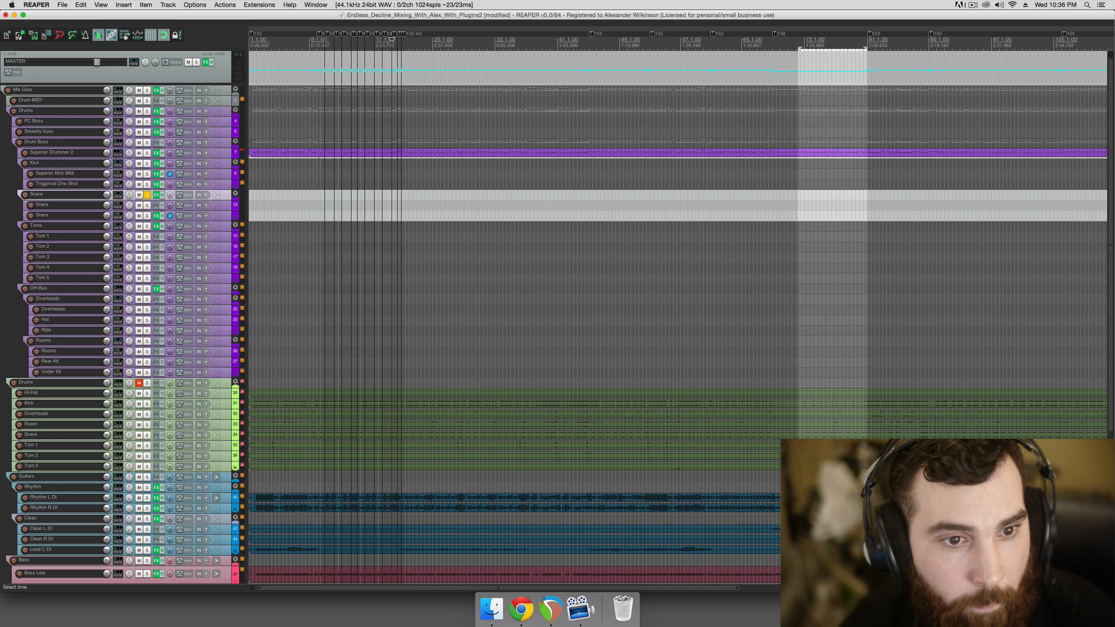
Place the edit cursor near bar 32 and look over the arrangement from the drum tracks down to the FX tracks
{"action": "scroll", "coordinate": [387, 216], "scroll_direction": "down", "scroll_amount": 3}
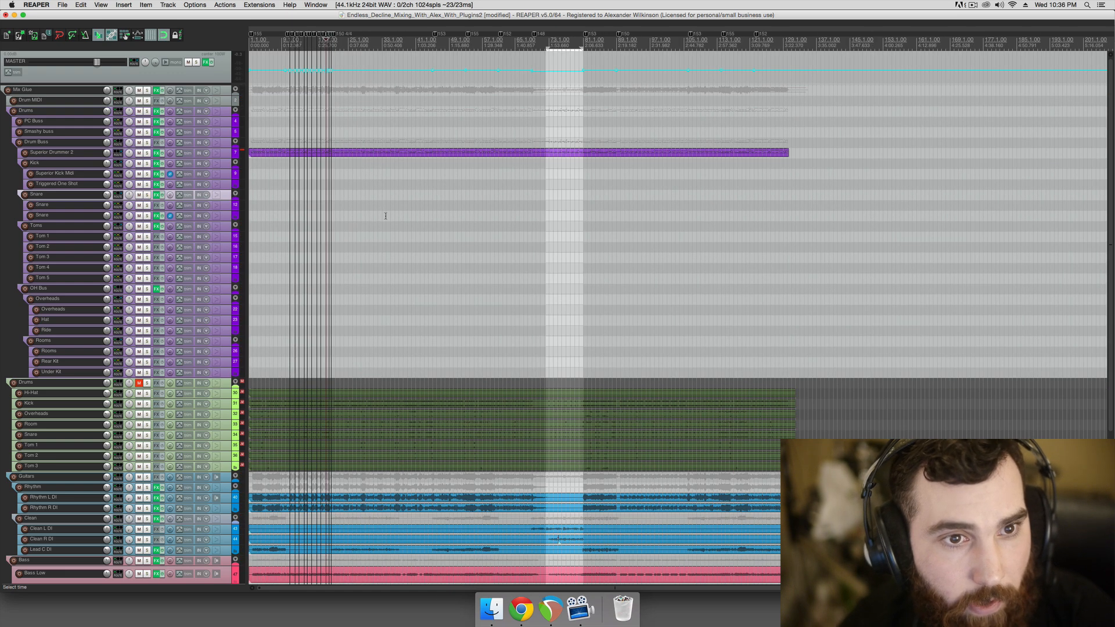
{"action": "left_click", "coordinate": [387, 216]}
{"action": "scroll", "coordinate": [387, 218], "scroll_direction": "up", "scroll_amount": 3}
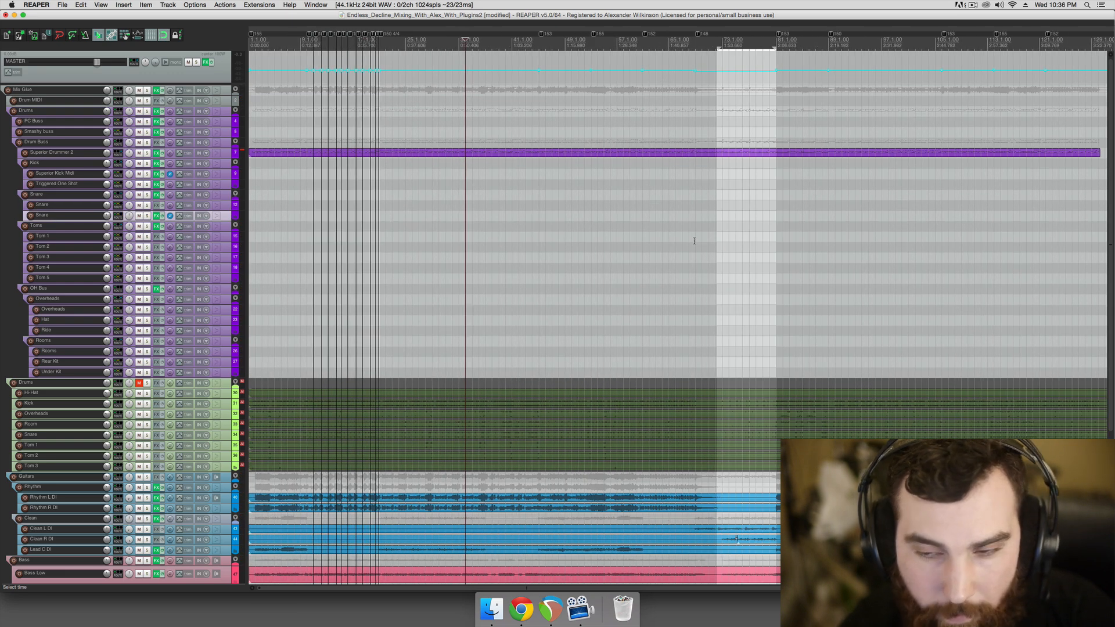
{"action": "scroll", "coordinate": [1099, 358], "scroll_direction": "down", "scroll_amount": 1}
{"action": "scroll", "coordinate": [1100, 357], "scroll_direction": "down", "scroll_amount": 9}
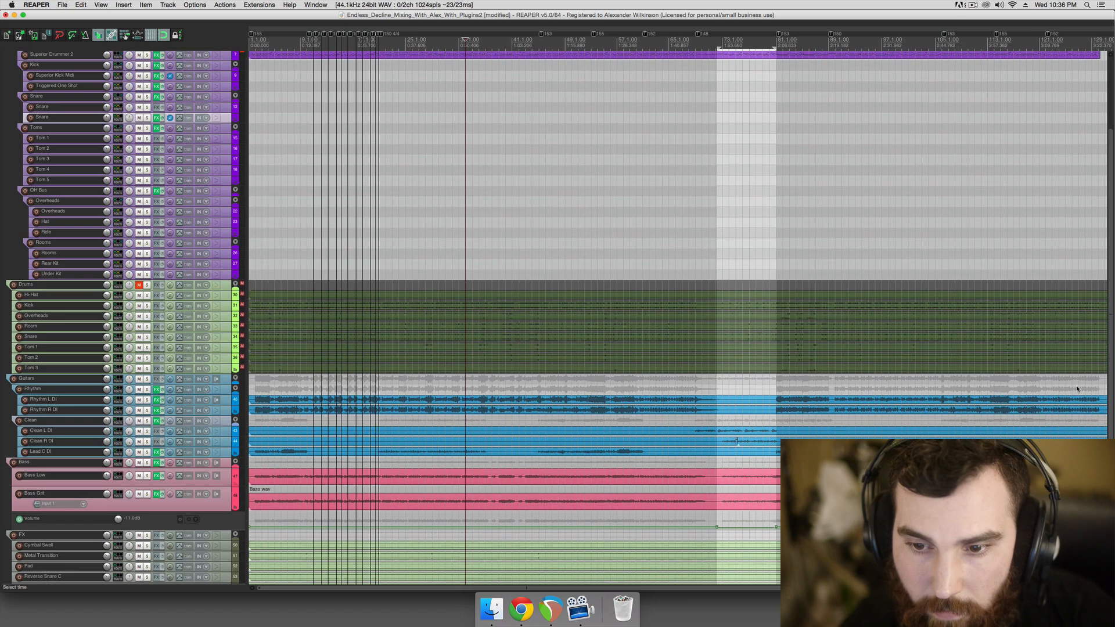
{"action": "scroll", "coordinate": [1071, 429], "scroll_direction": "up", "scroll_amount": 2}
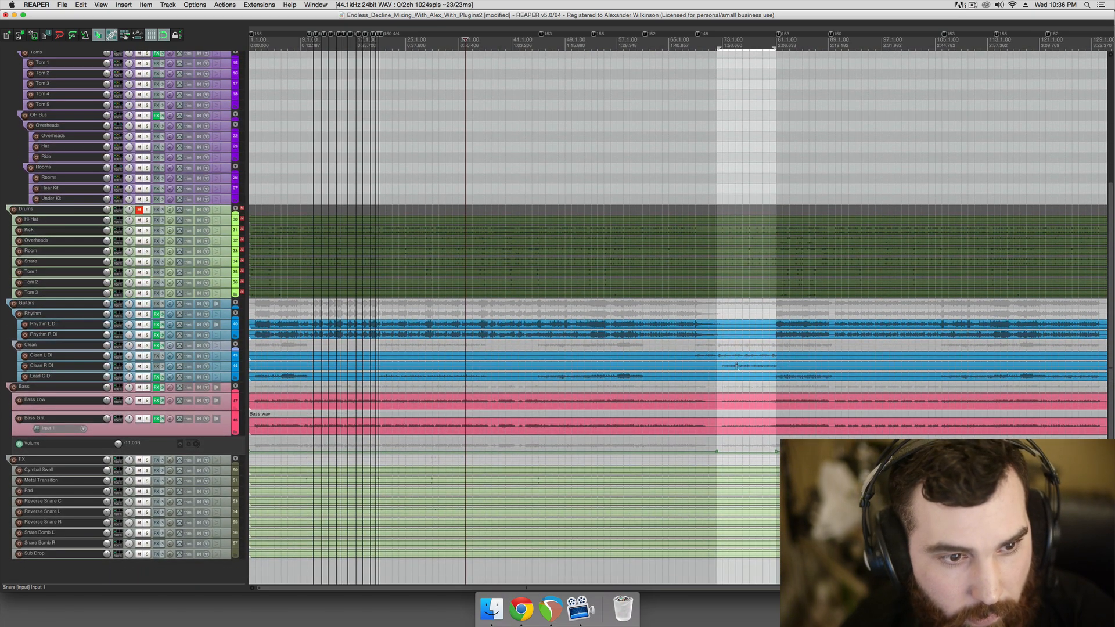
{"action": "scroll", "coordinate": [1070, 430], "scroll_direction": "up", "scroll_amount": 6}
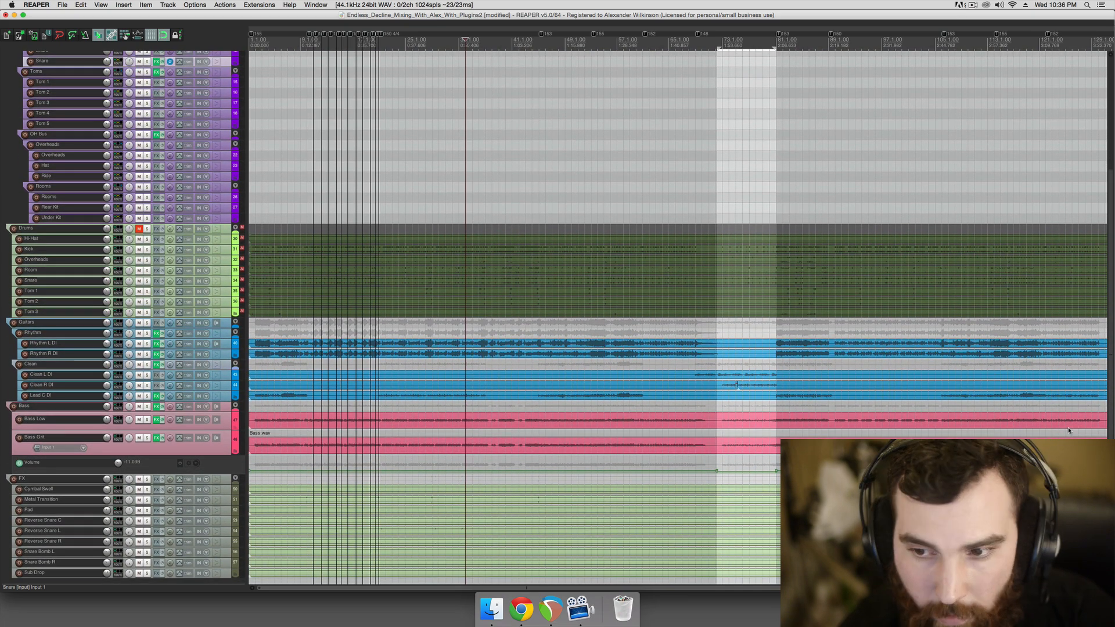
{"action": "scroll", "coordinate": [987, 319], "scroll_direction": "up", "scroll_amount": 3}
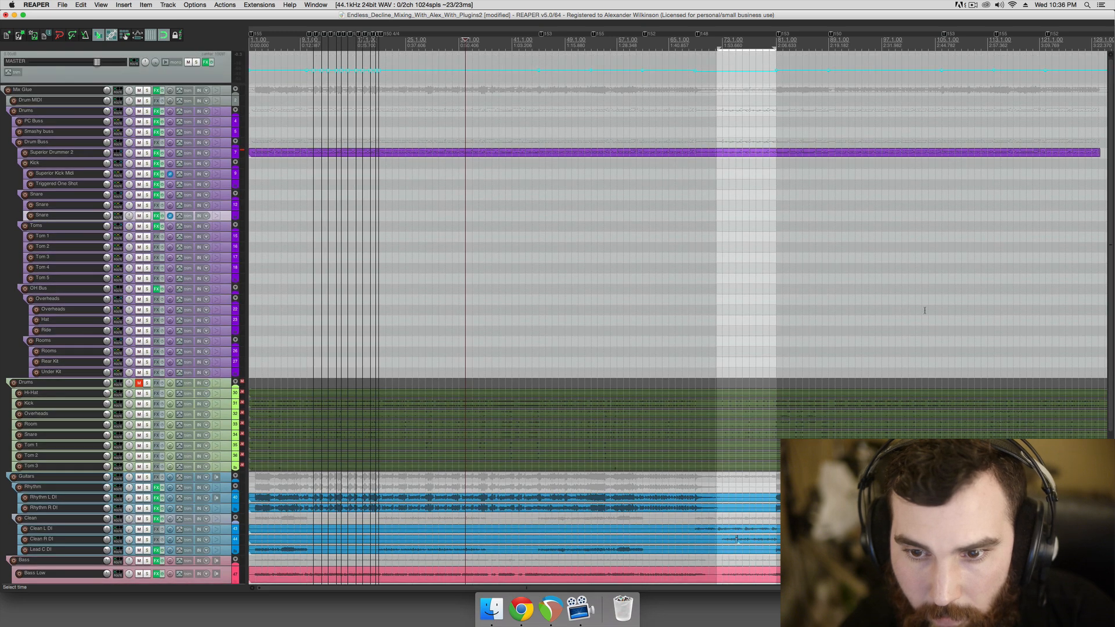
{"action": "scroll", "coordinate": [829, 307], "scroll_direction": "down", "scroll_amount": 3}
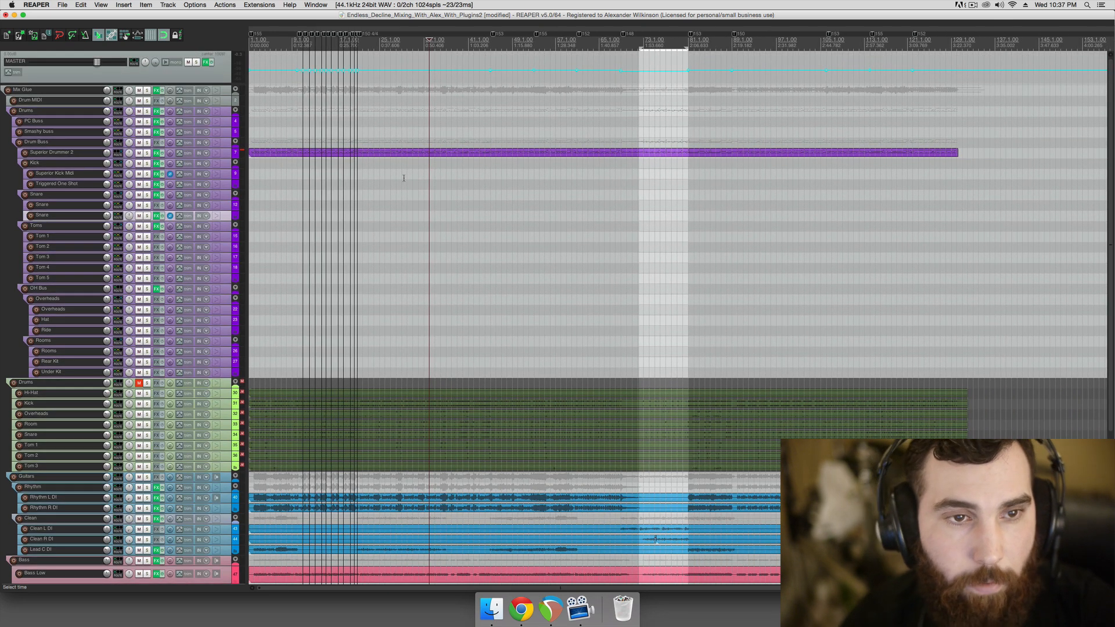
Play the Smashy buss soloed from near bar 11 and release its solo
{"action": "left_click", "coordinate": [332, 134]}
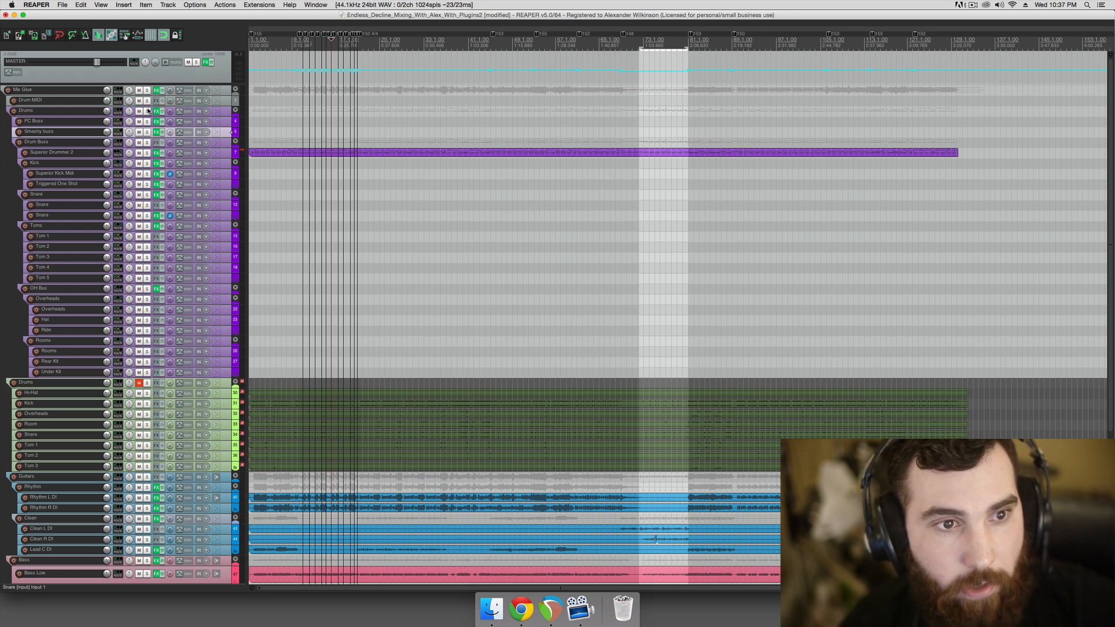
{"action": "left_click", "coordinate": [146, 132]}
{"action": "scroll", "coordinate": [309, 130], "scroll_direction": "up", "scroll_amount": 2}
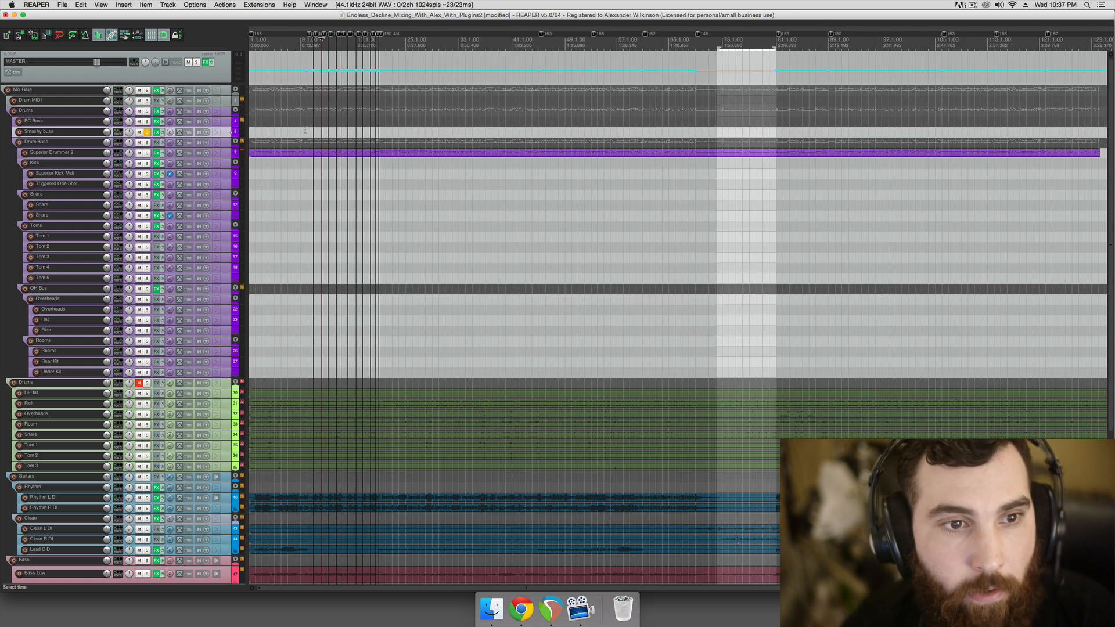
{"action": "key", "text": "space"}
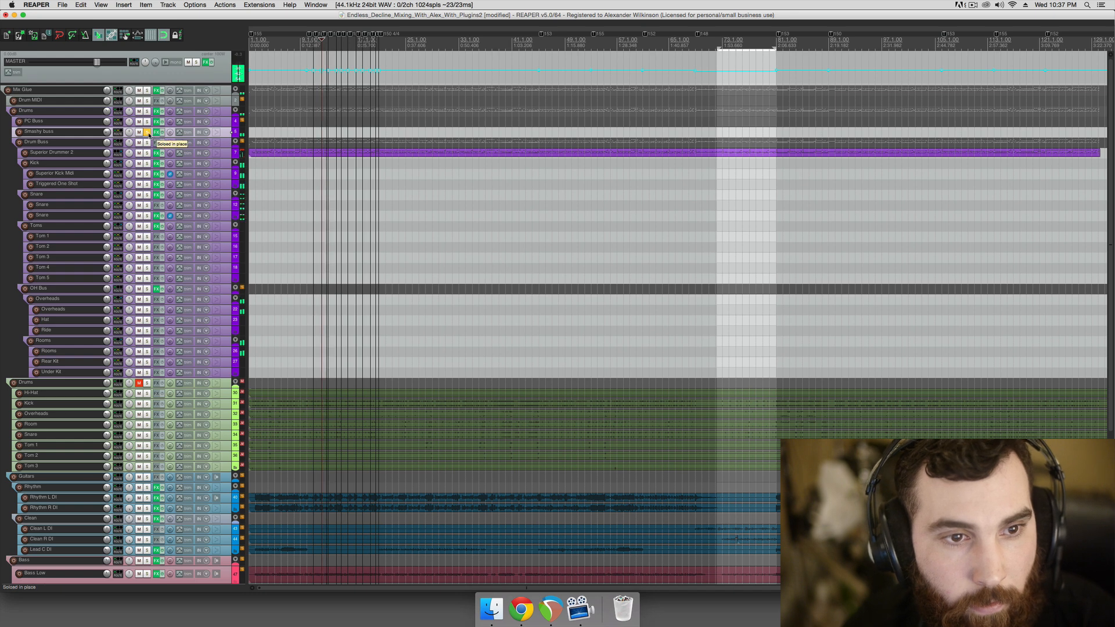
{"action": "left_click", "coordinate": [147, 132]}
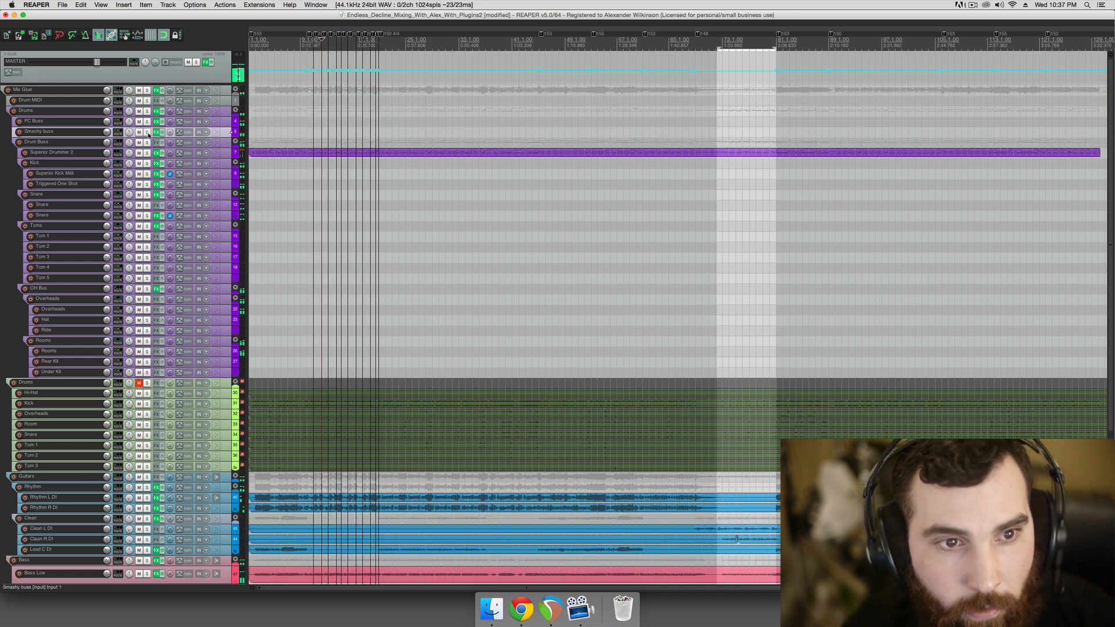
Solo the Mix Glue folder, view its Decapitator plug-in with playback stopped, and close the effects window
{"action": "left_click", "coordinate": [147, 90]}
{"action": "left_click", "coordinate": [156, 90]}
{"action": "key", "text": "space"}
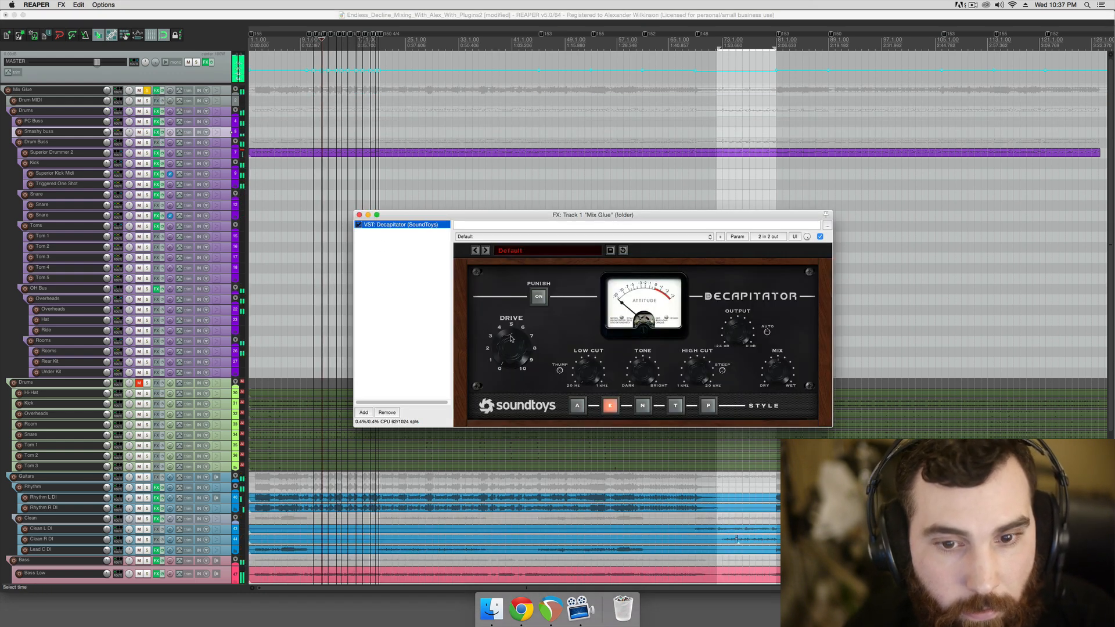
{"action": "left_click", "coordinate": [470, 261]}
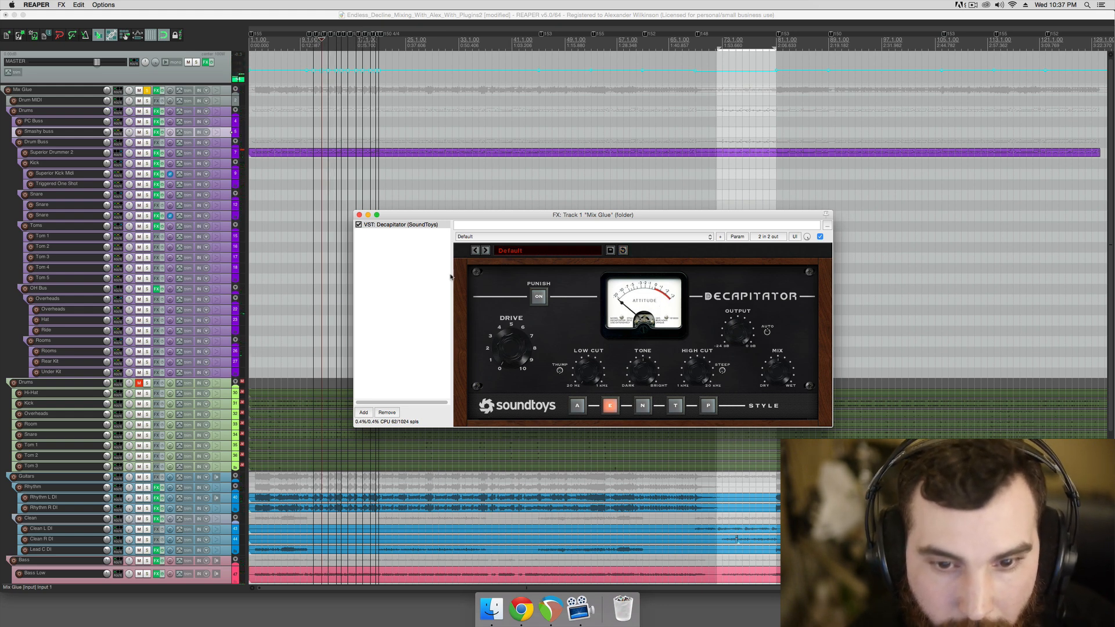
{"action": "left_click", "coordinate": [359, 215]}
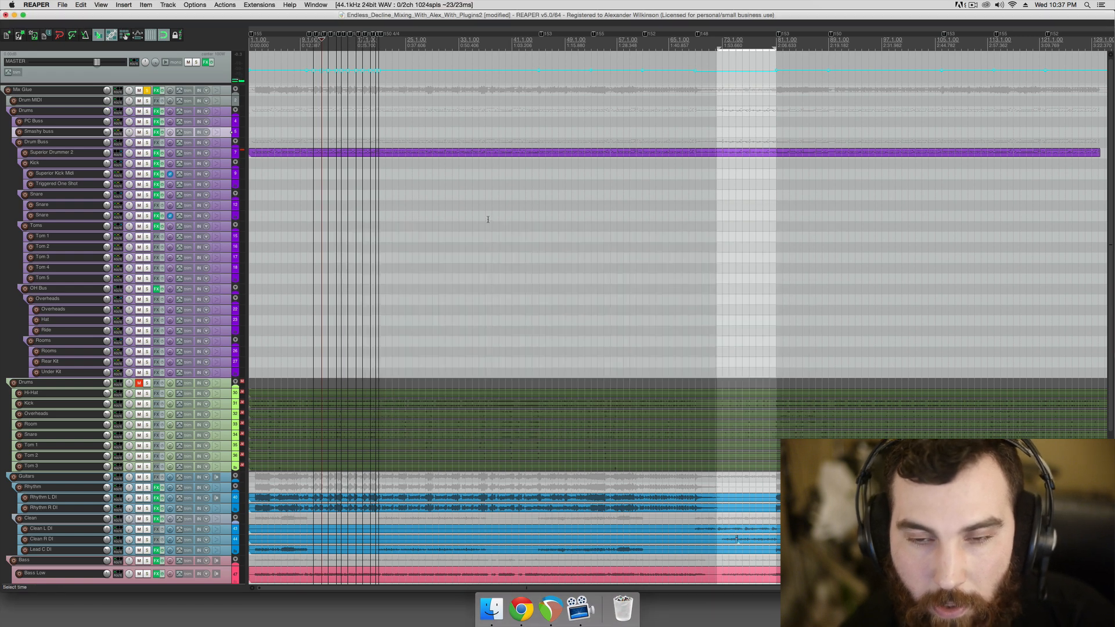
Place the edit cursor near bar 31 on the Toms folder and review the full arrangement down to the FX tracks
{"action": "left_click", "coordinate": [459, 221]}
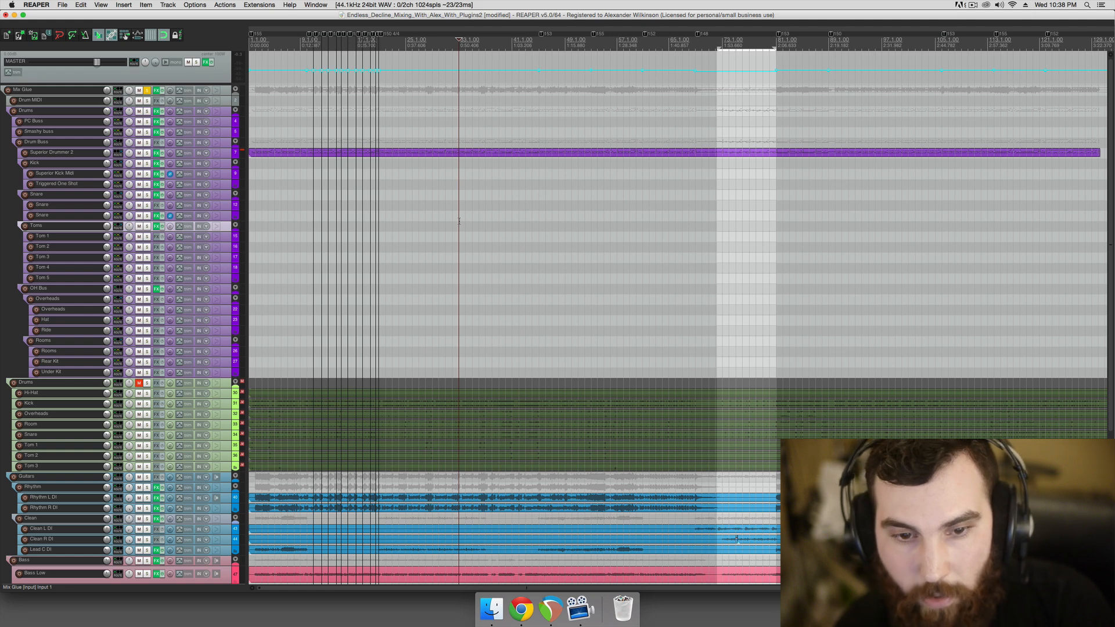
{"action": "scroll", "coordinate": [459, 221], "scroll_direction": "down", "scroll_amount": 5}
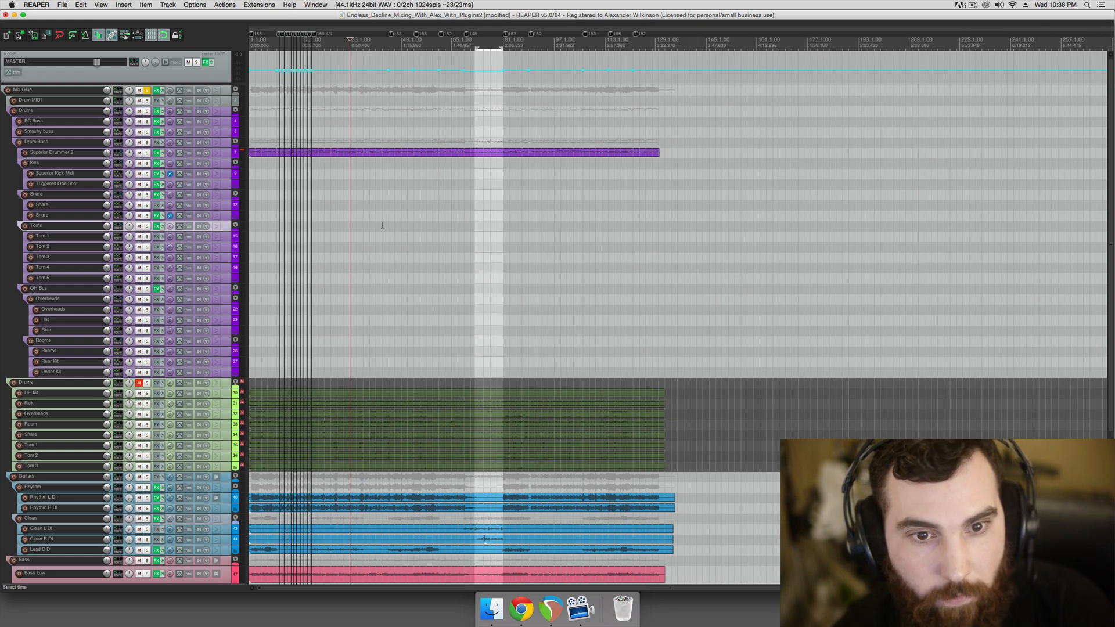
{"action": "scroll", "coordinate": [386, 226], "scroll_direction": "up", "scroll_amount": 4}
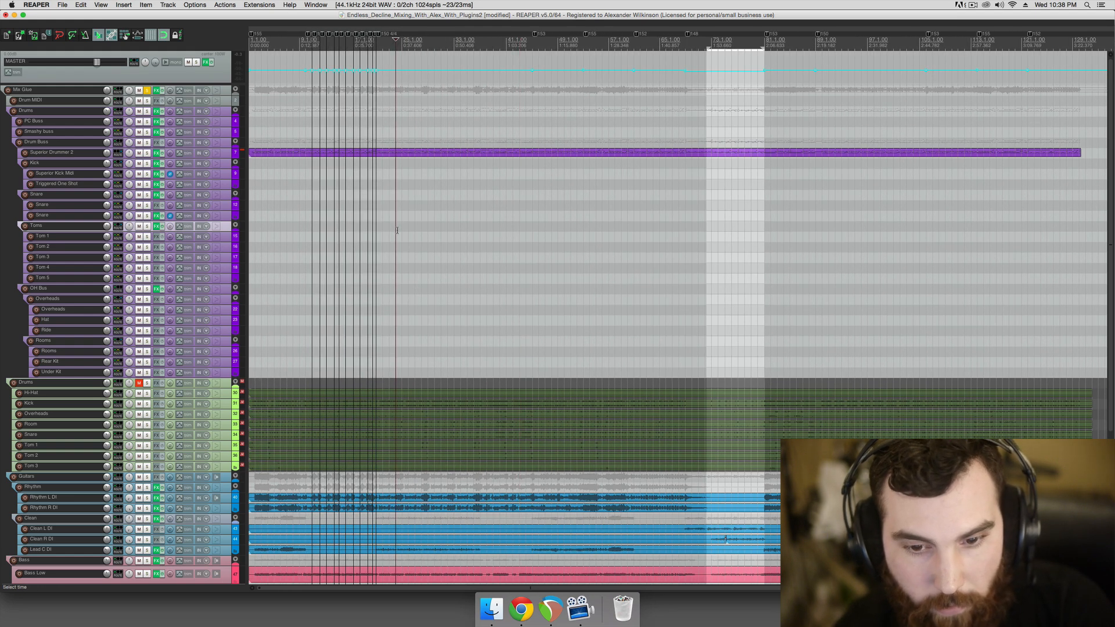
{"action": "scroll", "coordinate": [397, 230], "scroll_direction": "up", "scroll_amount": 1}
{"action": "scroll", "coordinate": [397, 231], "scroll_direction": "down", "scroll_amount": 1}
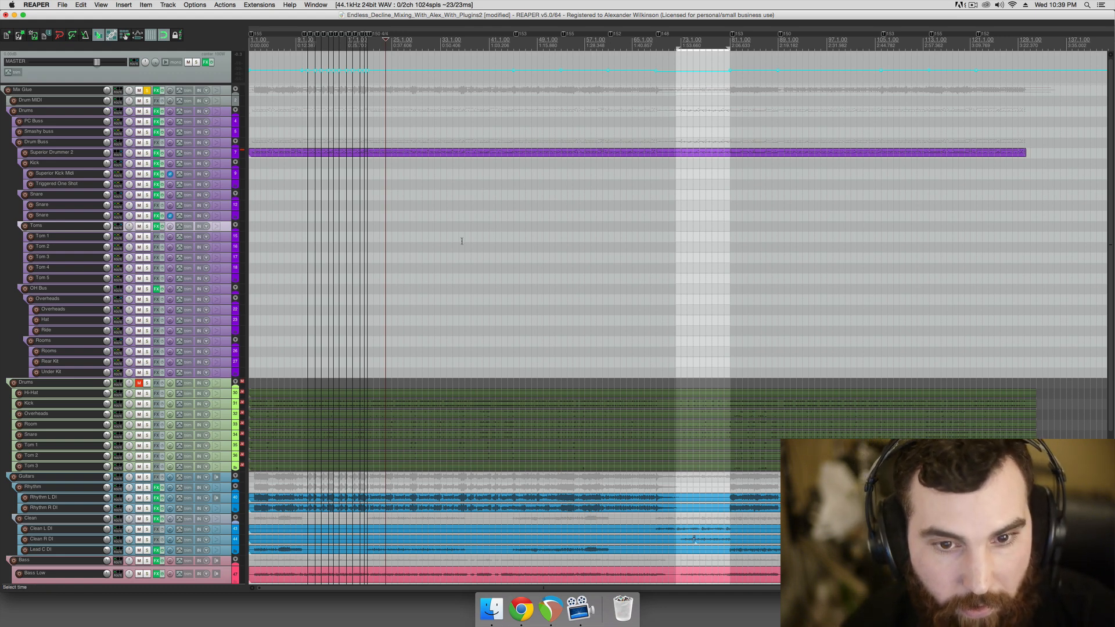
{"action": "scroll", "coordinate": [1065, 221], "scroll_direction": "down", "scroll_amount": 5}
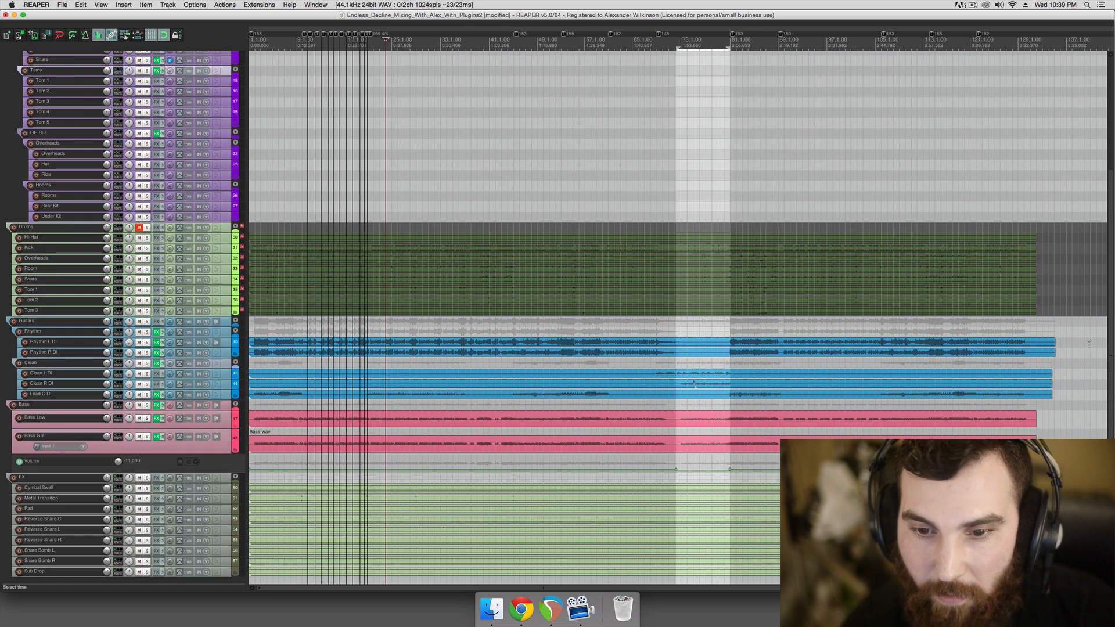